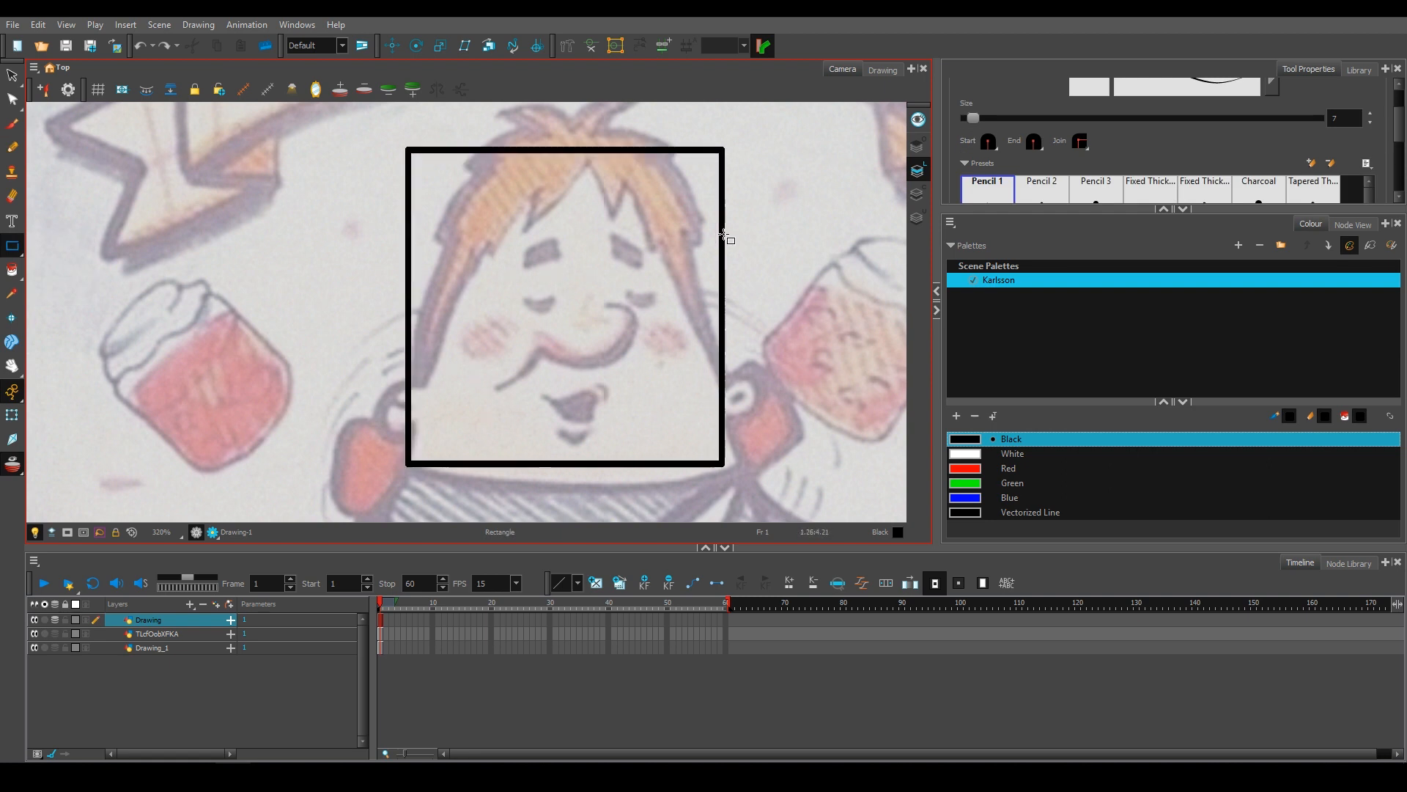
# Select the rectangle drawn around the character's head and reduce its outline thickness.
pyautogui.hotkey('alt', 's')
pyautogui.click(408, 271)
pyautogui.moveTo(1399, 110); pyautogui.dragTo(1400, 180)
pyautogui.click(1366, 139)
pyautogui.click(1366, 138)
# Taper the head rectangle with the Contour Editor by moving its two upper corner points inward and down.
pyautogui.click(12, 100)
pyautogui.moveTo(409, 137); pyautogui.dragTo(491, 152)
pyautogui.moveTo(735, 137); pyautogui.dragTo(654, 156)
pyautogui.moveTo(491, 152); pyautogui.dragTo(480, 192)
pyautogui.moveTo(654, 156); pyautogui.dragTo(664, 191)
# Round the upper part of the head outline into a smooth dome by adjusting its points and curve handles.
pyautogui.moveTo(575, 117); pyautogui.dragTo(575, 116)
pyautogui.moveTo(493, 181); pyautogui.dragTo(485, 146)
pyautogui.moveTo(652, 179); pyautogui.dragTo(647, 120)
pyautogui.moveTo(480, 193); pyautogui.dragTo(475, 216)
pyautogui.moveTo(663, 191); pyautogui.dragTo(669, 212)
pyautogui.moveTo(575, 160); pyautogui.dragTo(574, 144)
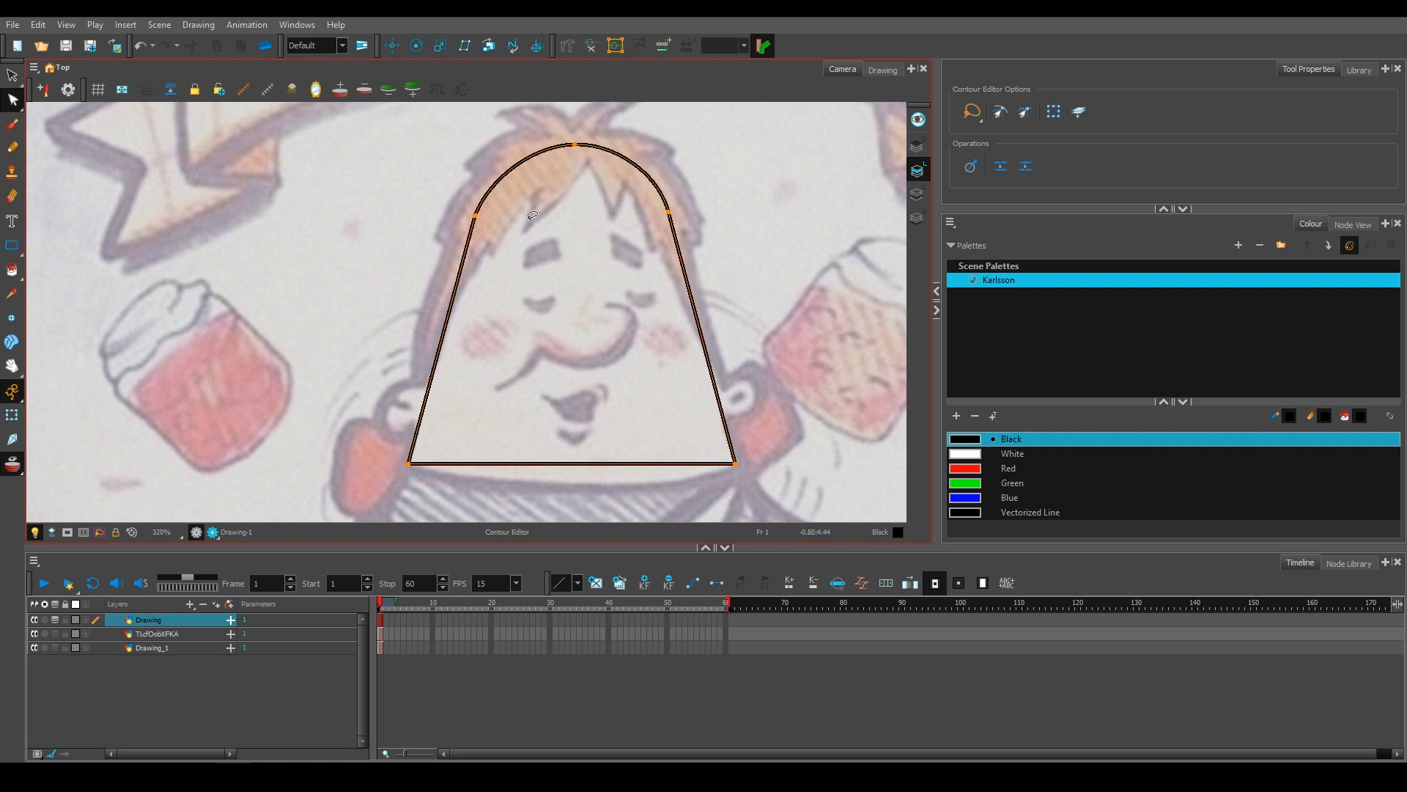
# Bow the bottom edge of the head outline downward to follow the chin in the reference.
pyautogui.moveTo(571, 466); pyautogui.dragTo(571, 485)
pyautogui.click(658, 332)
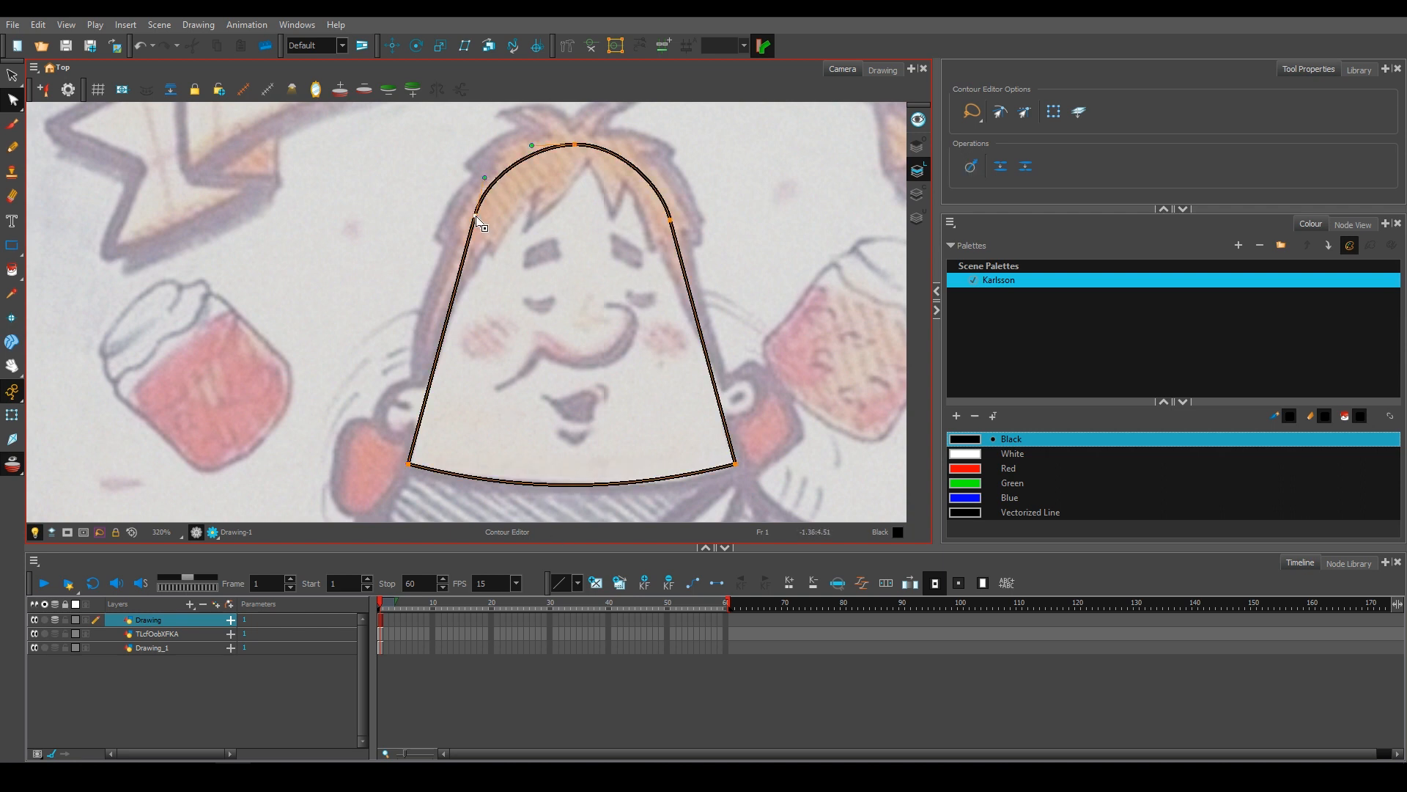
pyautogui.click(576, 152)
pyautogui.click(661, 144)
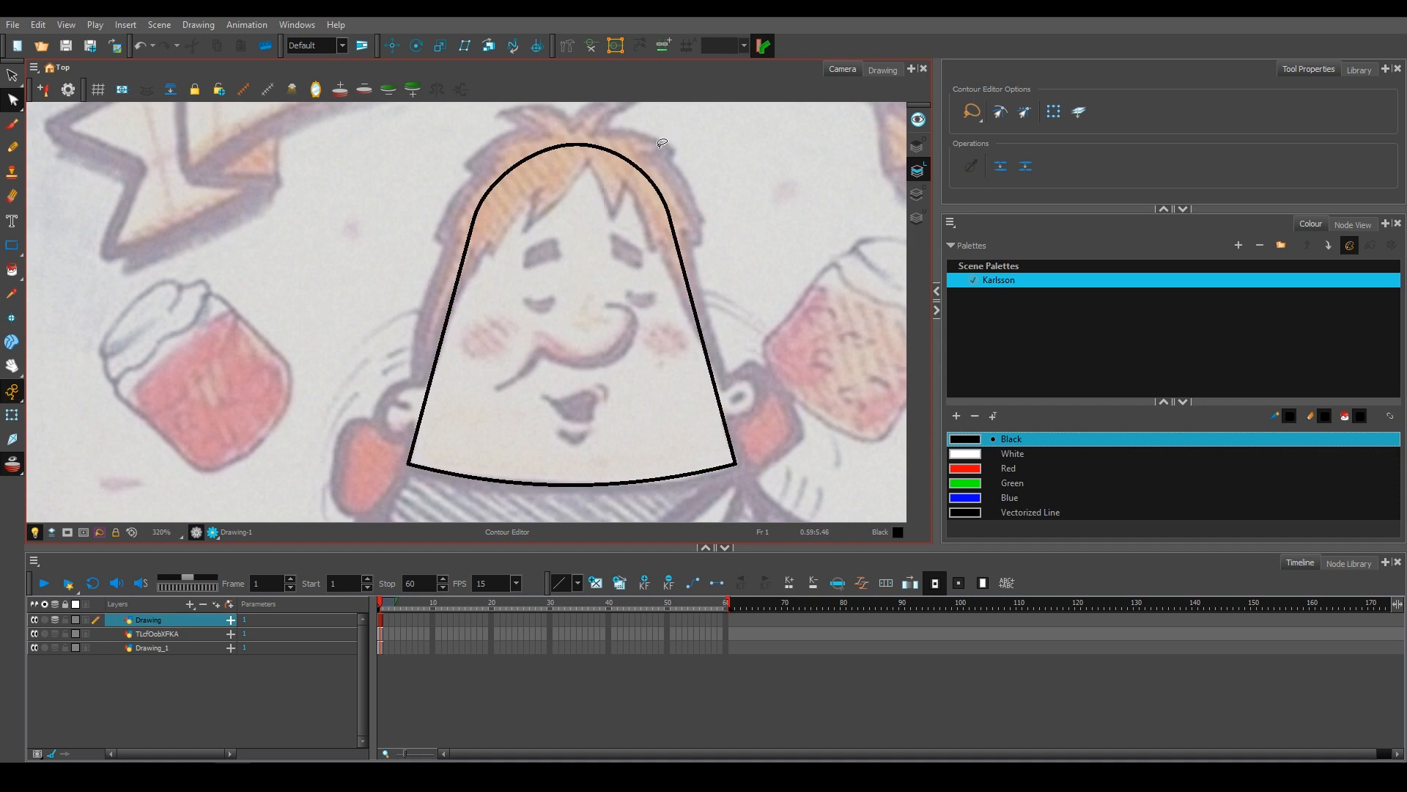
# Rename the drawing layer holding the head outline to Head.
pyautogui.moveTo(558, 403); pyautogui.dragTo(476, 407)
pyautogui.doubleClick(152, 622)
pyautogui.write('Head')
pyautogui.press('Return')
pyautogui.click(150, 685)
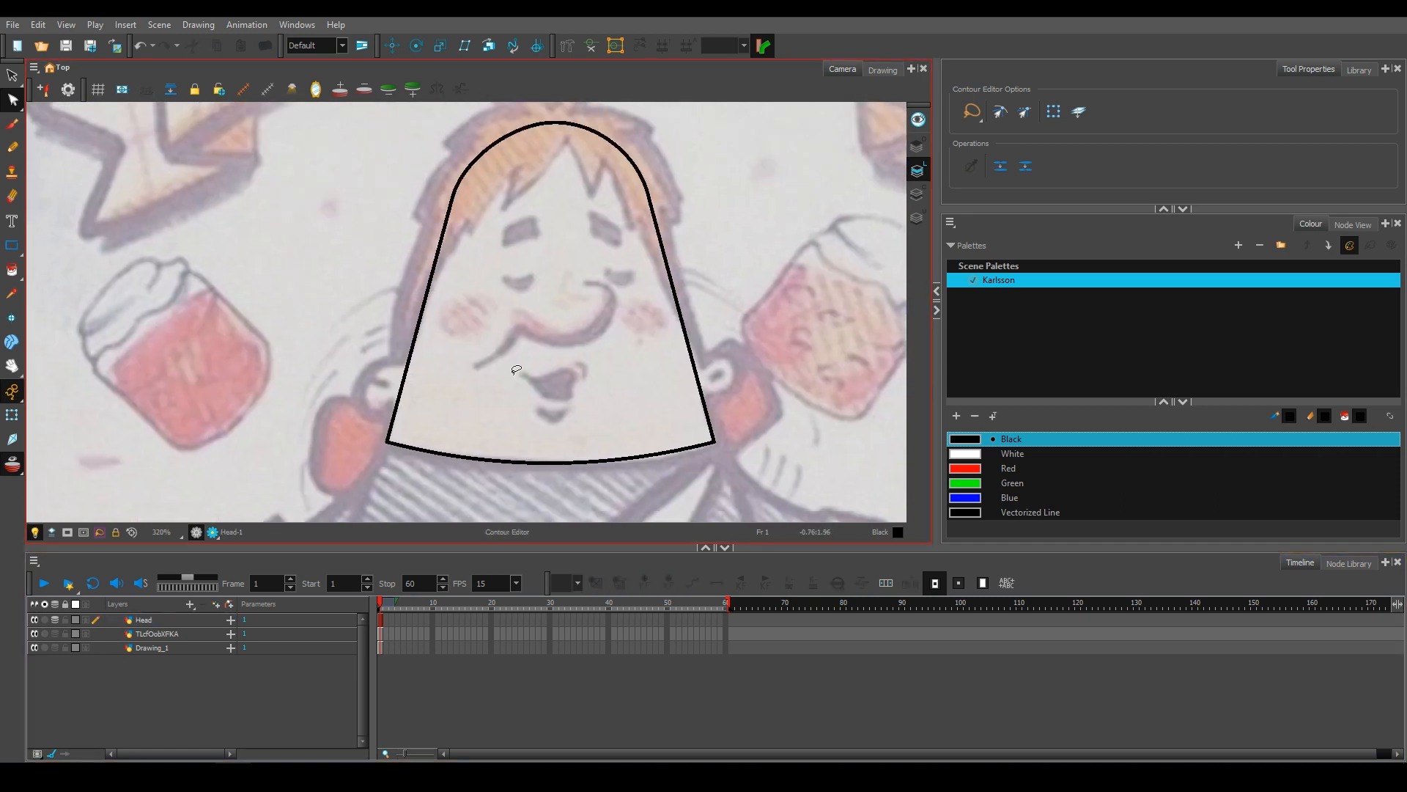
# Add a drawing layer named Ear_1 and draw a circle over the ear on the head's left side.
pyautogui.scroll(-1, 502, 315)
pyautogui.click(214, 605)
pyautogui.write('Ear_1')
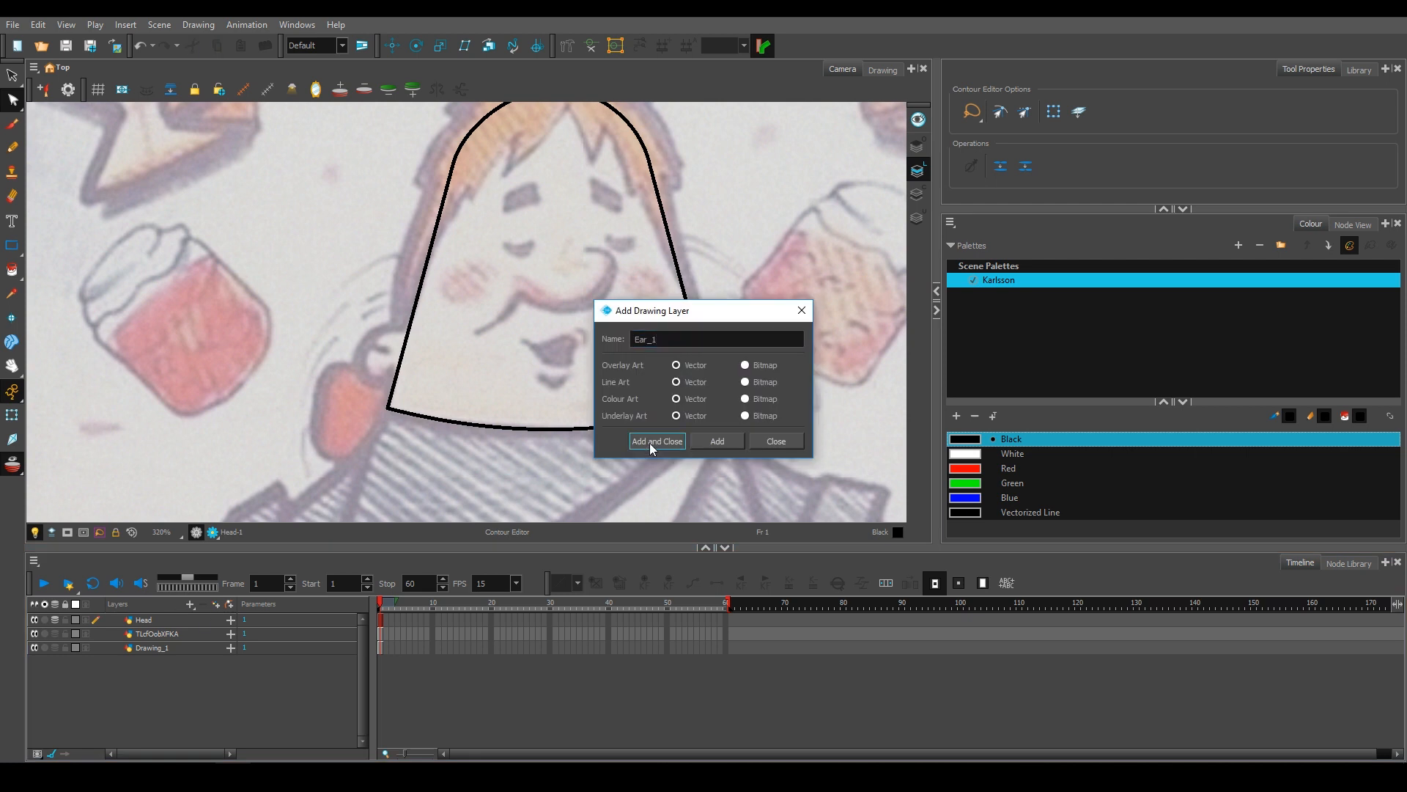
pyautogui.click(651, 444)
pyautogui.click(12, 245)
pyautogui.moveTo(356, 334)
pyautogui.mouseDown()
pyautogui.moveTo(408, 387)
pyautogui.moveTo(396, 360)
pyautogui.mouseUp()
pyautogui.hotkey('alt', 's')
pyautogui.moveTo(414, 358); pyautogui.dragTo(696, 358)
# Add a drawing layer named Ear_2 and place a copy of the ear circle on the opposite side of the head.
pyautogui.click(216, 604)
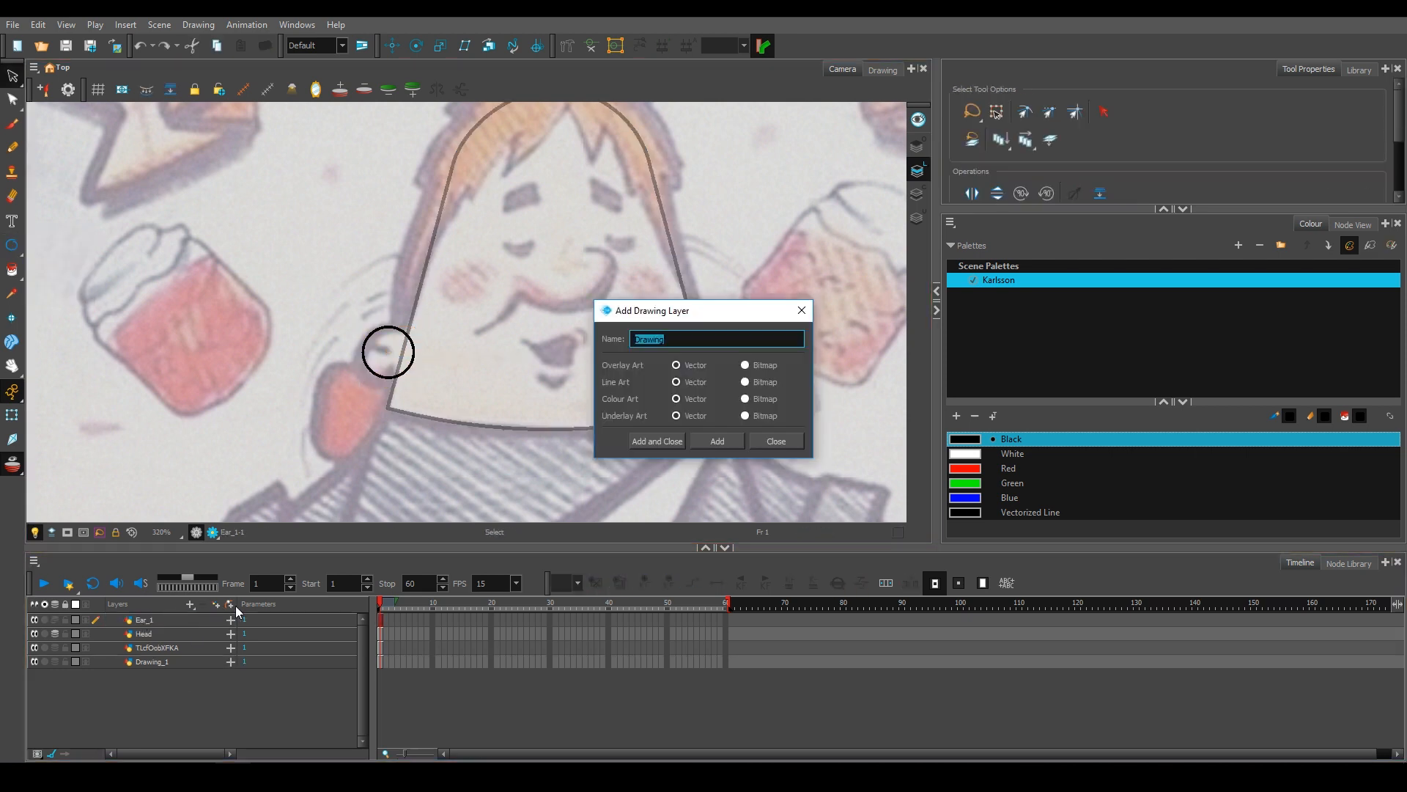
pyautogui.write('Ear_2')
pyautogui.press('Return')
pyautogui.click(176, 634)
pyautogui.hotkey('ctrl', 'c')
pyautogui.click(171, 621)
pyautogui.hotkey('ctrl', 'v')
pyautogui.moveTo(390, 358); pyautogui.dragTo(713, 360)
pyautogui.click(713, 278)
pyautogui.click(211, 680)
# Add a drawing layer named Hear and brush the outer hair contour from the left ear over the top of the head.
pyautogui.moveTo(492, 275); pyautogui.dragTo(468, 350)
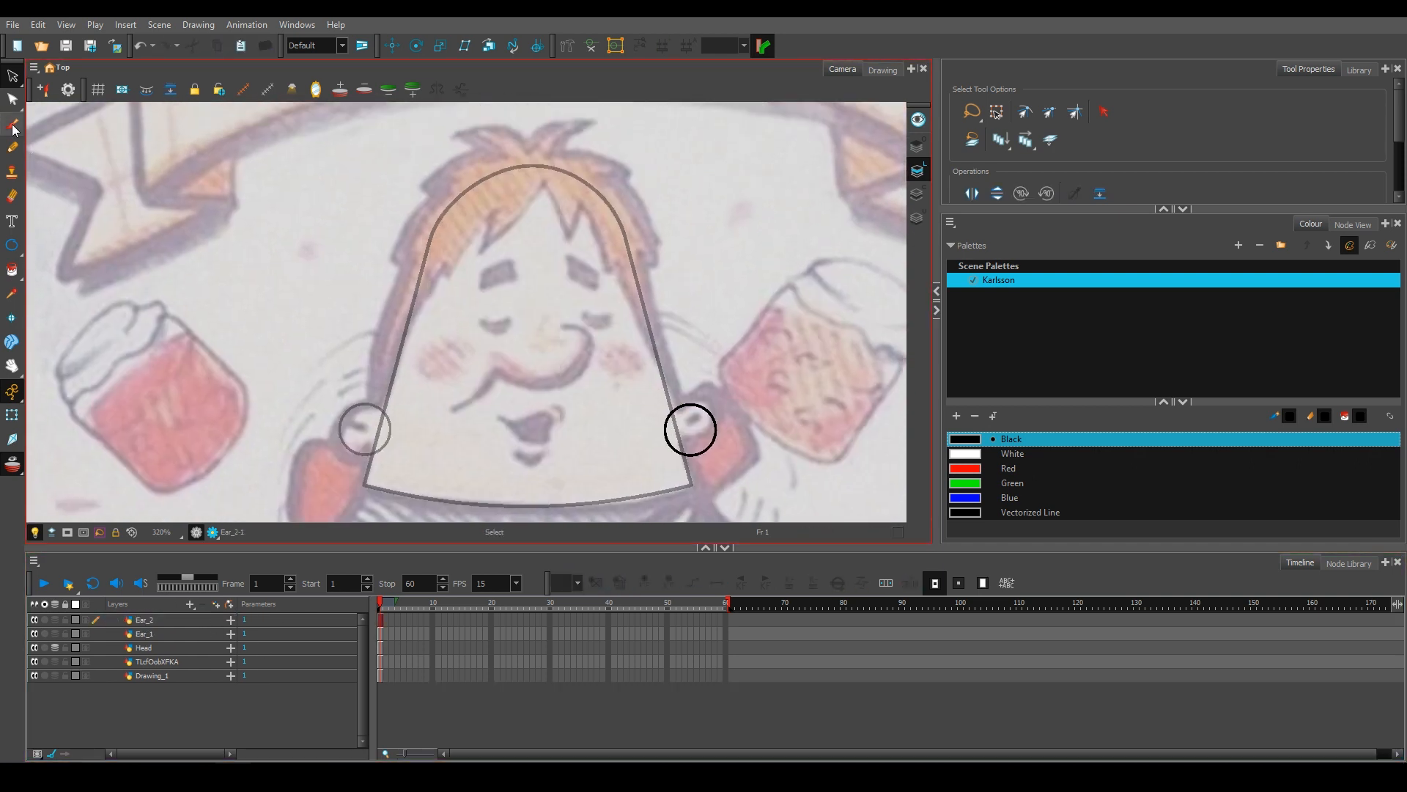
pyautogui.click(11, 147)
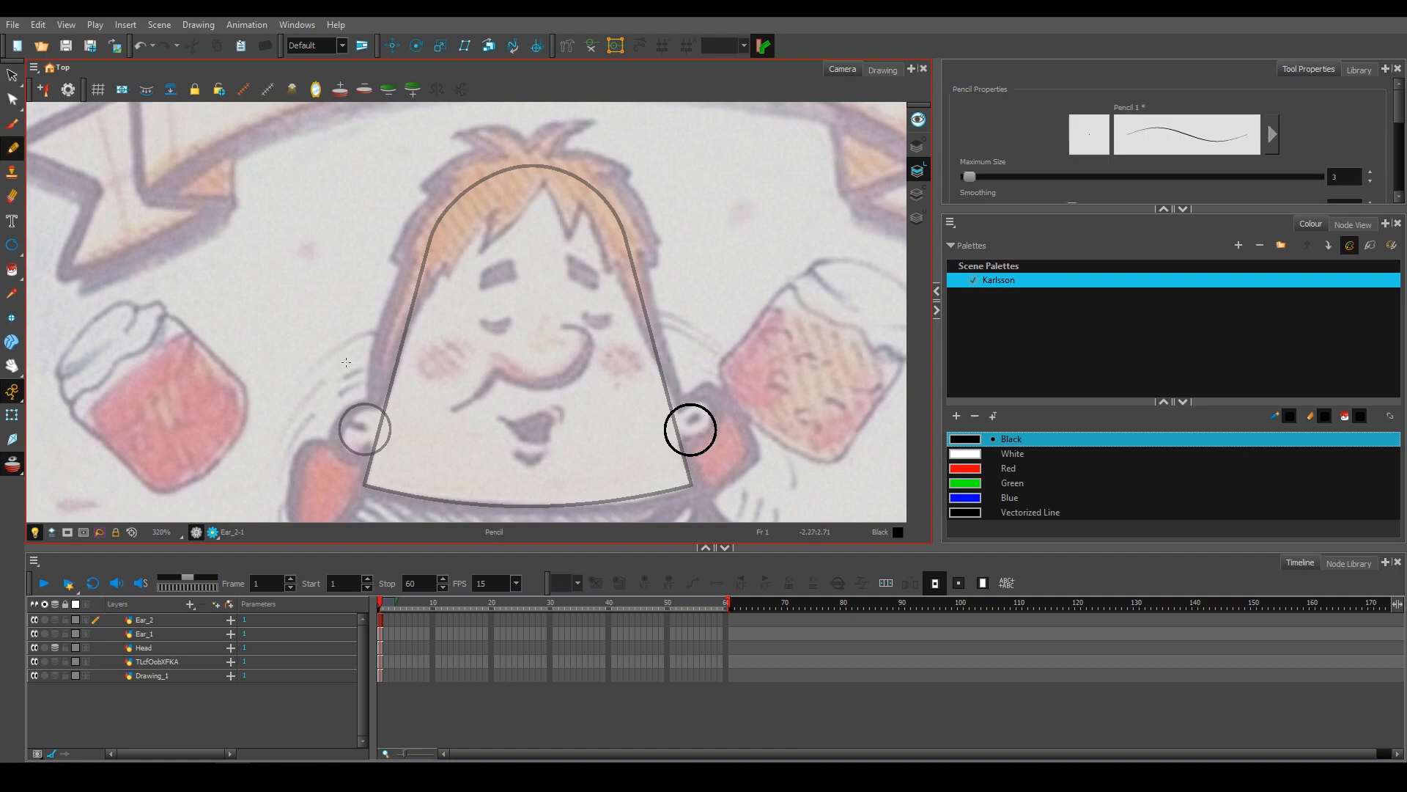
pyautogui.moveTo(12, 245); pyautogui.dragTo(51, 280)
pyautogui.hotkey('ctrl', 'r')
pyautogui.write('Hear')
pyautogui.press('Return')
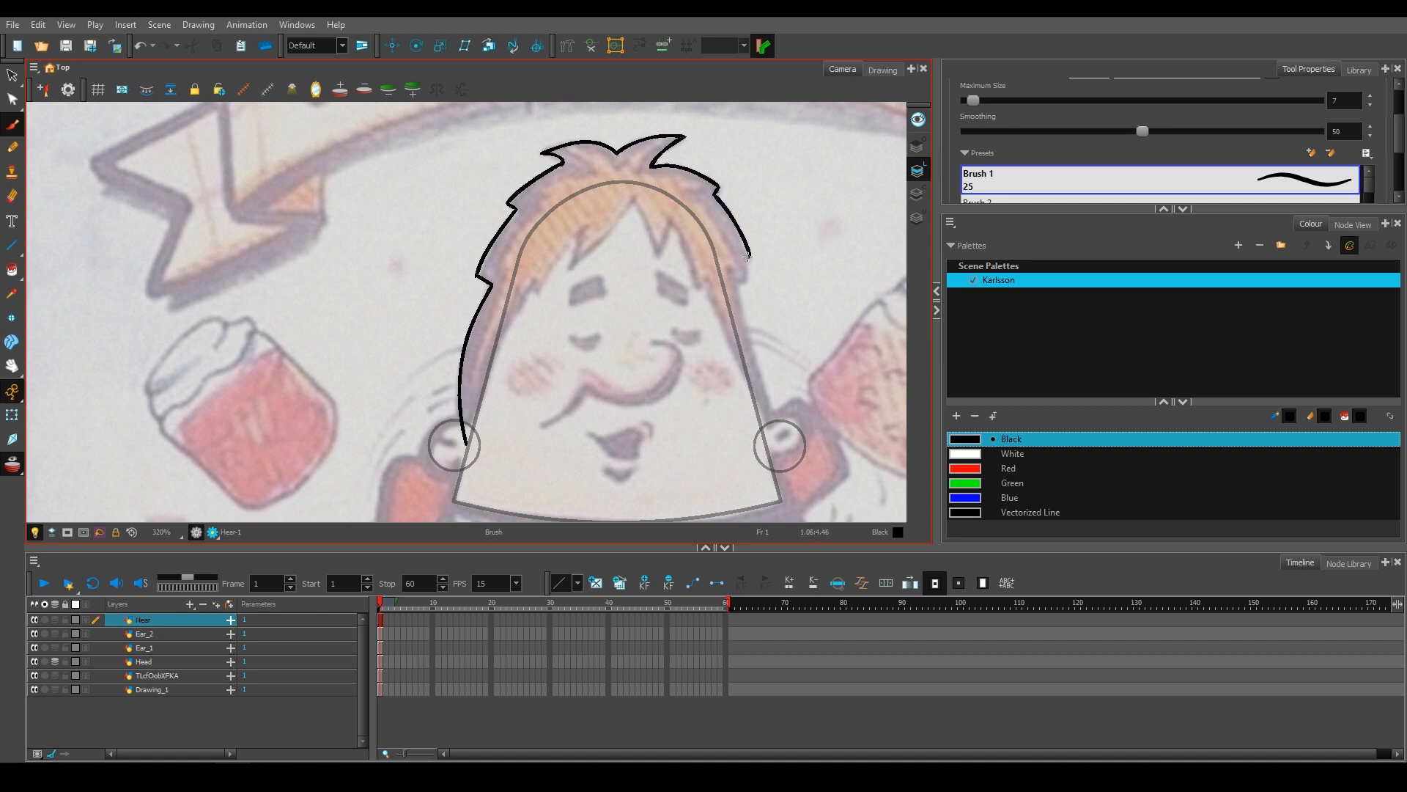
# Brush the right side of the hair down to the ear and the right part of the fringe.
pyautogui.click(755, 339)
pyautogui.moveTo(755, 338); pyautogui.dragTo(682, 249)
pyautogui.moveTo(655, 168); pyautogui.dragTo(695, 350)
pyautogui.hotkey('ctrl', 'z')
pyautogui.moveTo(610, 164); pyautogui.dragTo(638, 219)
pyautogui.moveTo(637, 249)
pyautogui.mouseDown()
pyautogui.moveTo(607, 158)
pyautogui.moveTo(543, 145)
pyautogui.mouseUp()
pyautogui.moveTo(544, 145); pyautogui.dragTo(733, 160)
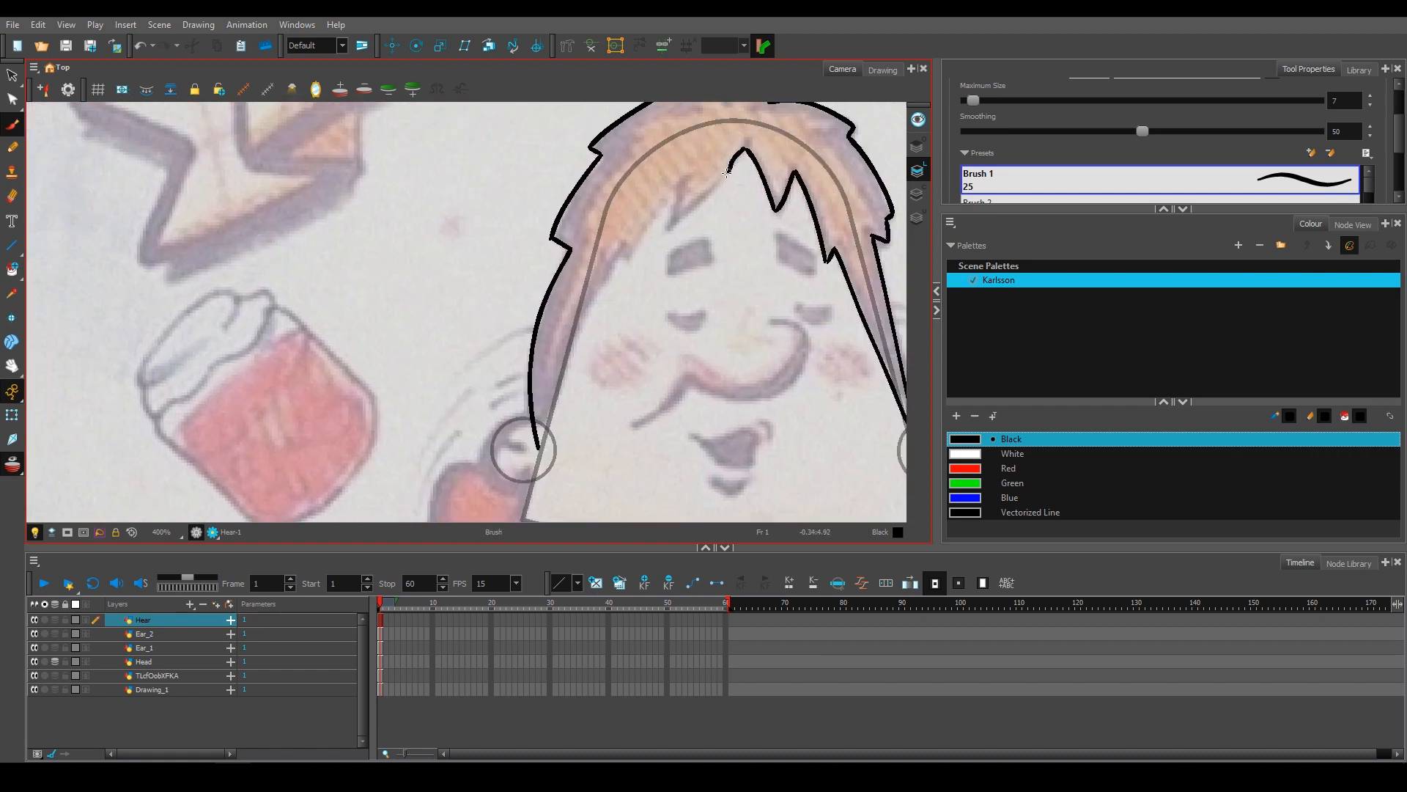
# Brush the jagged left part of the fringe across the forehead.
pyautogui.moveTo(625, 242); pyautogui.dragTo(692, 182)
pyautogui.moveTo(693, 183)
pyautogui.mouseDown()
pyautogui.moveTo(646, 263)
pyautogui.moveTo(607, 382)
pyautogui.mouseUp()
pyautogui.moveTo(684, 262)
pyautogui.mouseDown()
pyautogui.moveTo(587, 374)
pyautogui.moveTo(525, 322)
pyautogui.mouseUp()
# Erase the hair's lower left edge and redraw it tapering to the ear, closing the inner hairline.
pyautogui.hotkey('alt', 'e')
pyautogui.moveTo(438, 311)
pyautogui.mouseDown()
pyautogui.moveTo(460, 275)
pyautogui.moveTo(492, 297)
pyautogui.mouseUp()
pyautogui.hotkey('alt', 'b')
pyautogui.moveTo(477, 250); pyautogui.dragTo(447, 425)
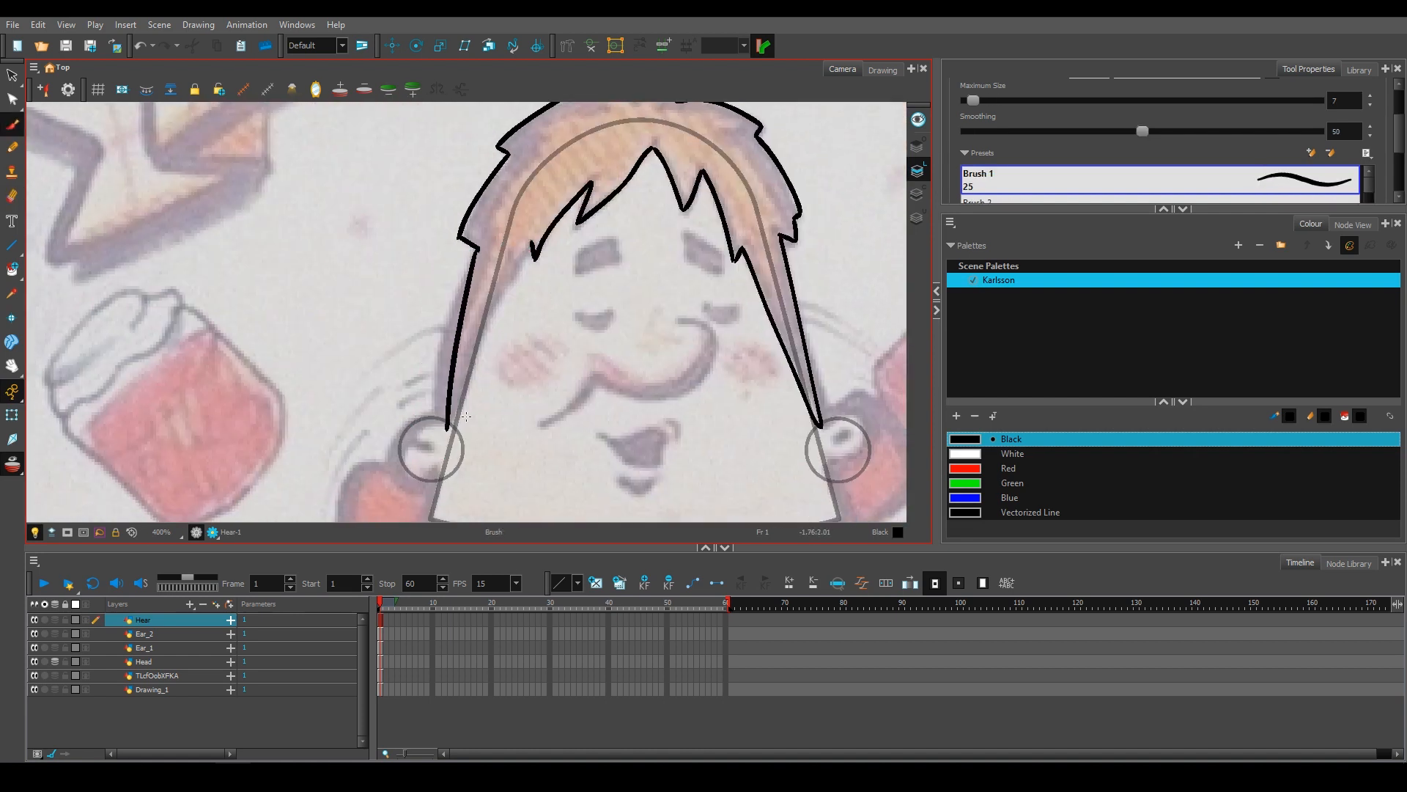
pyautogui.moveTo(514, 276); pyautogui.dragTo(531, 245)
pyautogui.scroll(3, 734, 264)
pyautogui.moveTo(732, 248); pyautogui.dragTo(732, 267)
pyautogui.scroll(-4, 726, 272)
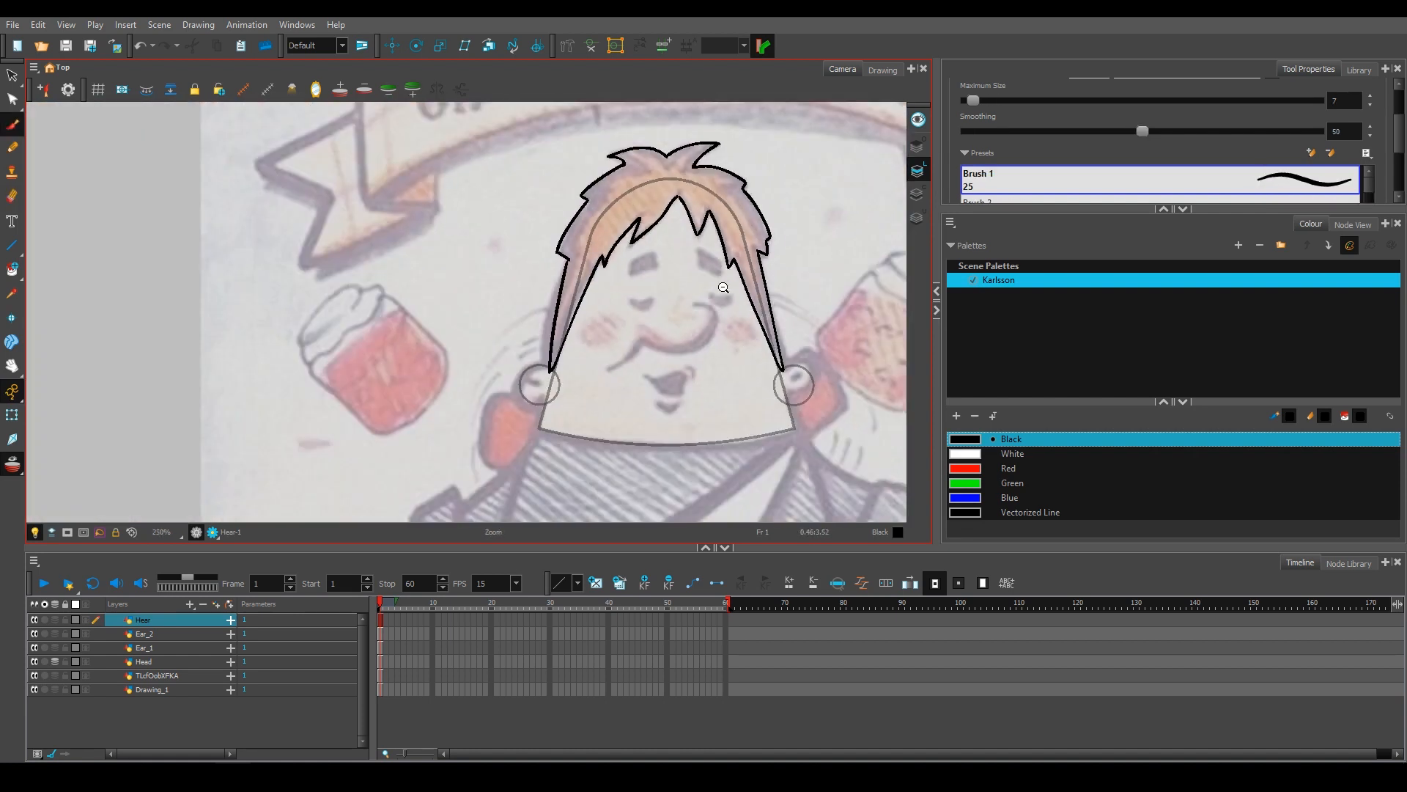
# Add a drawing layer named Body and draw a large circle over the character's torso.
pyautogui.click(147, 648)
pyautogui.click(144, 633)
pyautogui.moveTo(595, 444); pyautogui.dragTo(519, 328)
pyautogui.moveTo(492, 401)
pyautogui.mouseDown()
pyautogui.moveTo(503, 368)
pyautogui.moveTo(505, 385)
pyautogui.mouseUp()
pyautogui.click(190, 605)
pyautogui.write('Body')
pyautogui.press('Return')
pyautogui.click(12, 246)
pyautogui.scroll(-1, 131, 182)
pyautogui.moveTo(427, 276); pyautogui.dragTo(642, 492)
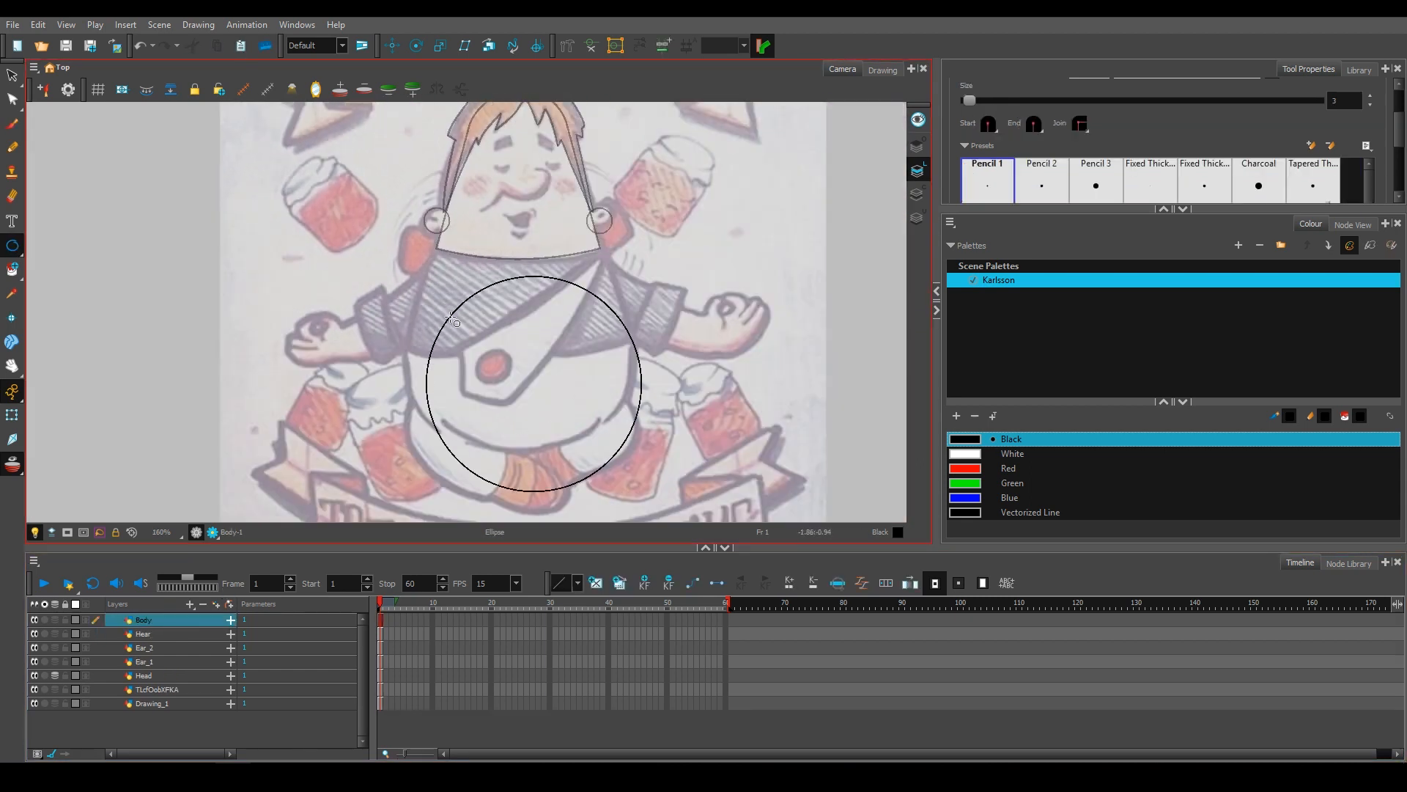
# Move the body circle onto the torso and stretch it upward to overlap the lower face.
pyautogui.click(12, 123)
pyautogui.click(13, 75)
pyautogui.moveTo(637, 412); pyautogui.dragTo(623, 373)
pyautogui.moveTo(520, 233); pyautogui.dragTo(519, 217)
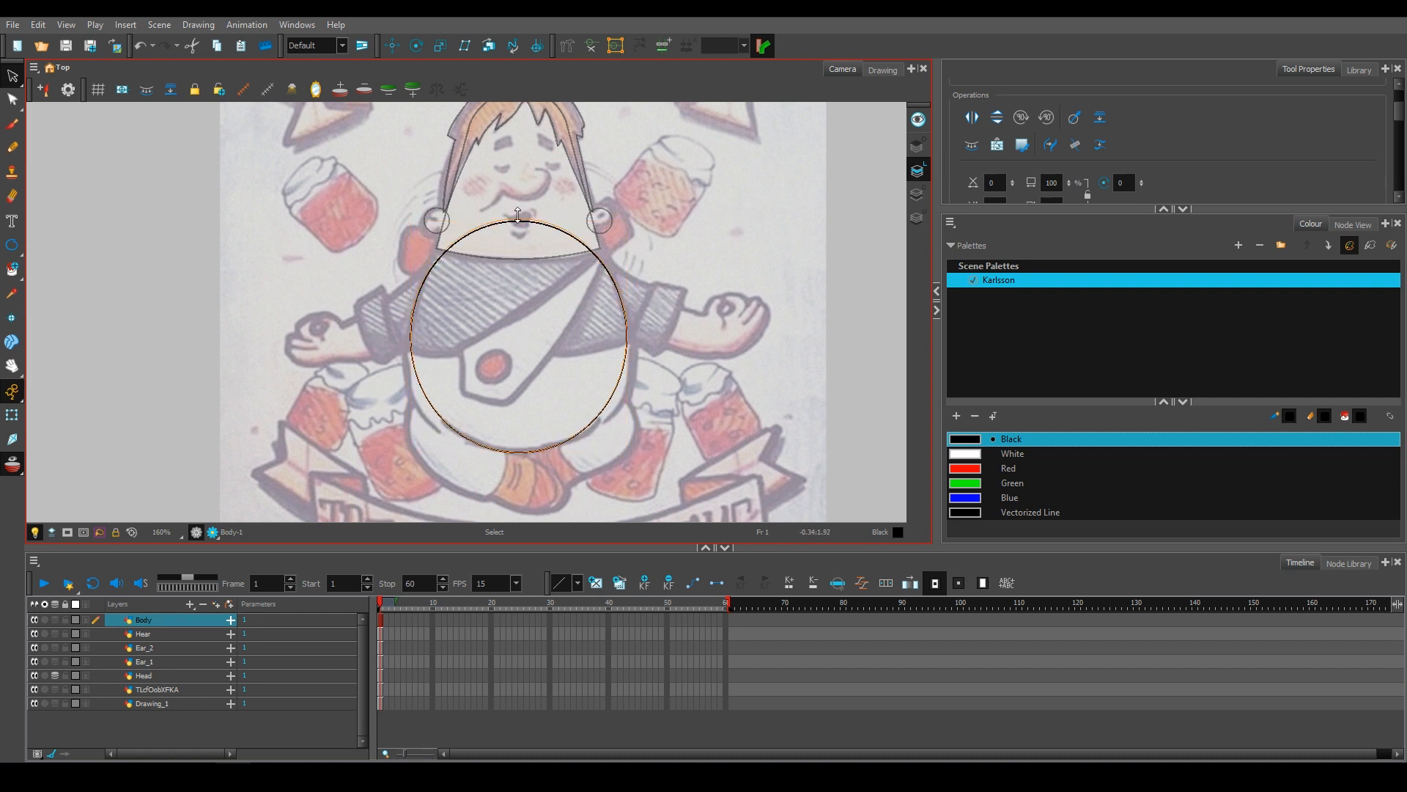
# Reshape the sides and bottom of the body outline with the Contour Editor to match the belly in the reference.
pyautogui.click(13, 99)
pyautogui.scroll(2, 463, 369)
pyautogui.moveTo(463, 364); pyautogui.dragTo(444, 378)
pyautogui.moveTo(394, 212); pyautogui.dragTo(391, 212)
pyautogui.moveTo(456, 189); pyautogui.dragTo(376, 222)
pyautogui.click(692, 430)
pyautogui.click(365, 410)
pyautogui.moveTo(366, 409); pyautogui.dragTo(368, 407)
pyautogui.moveTo(713, 399); pyautogui.dragTo(713, 399)
pyautogui.moveTo(754, 222); pyautogui.dragTo(766, 243)
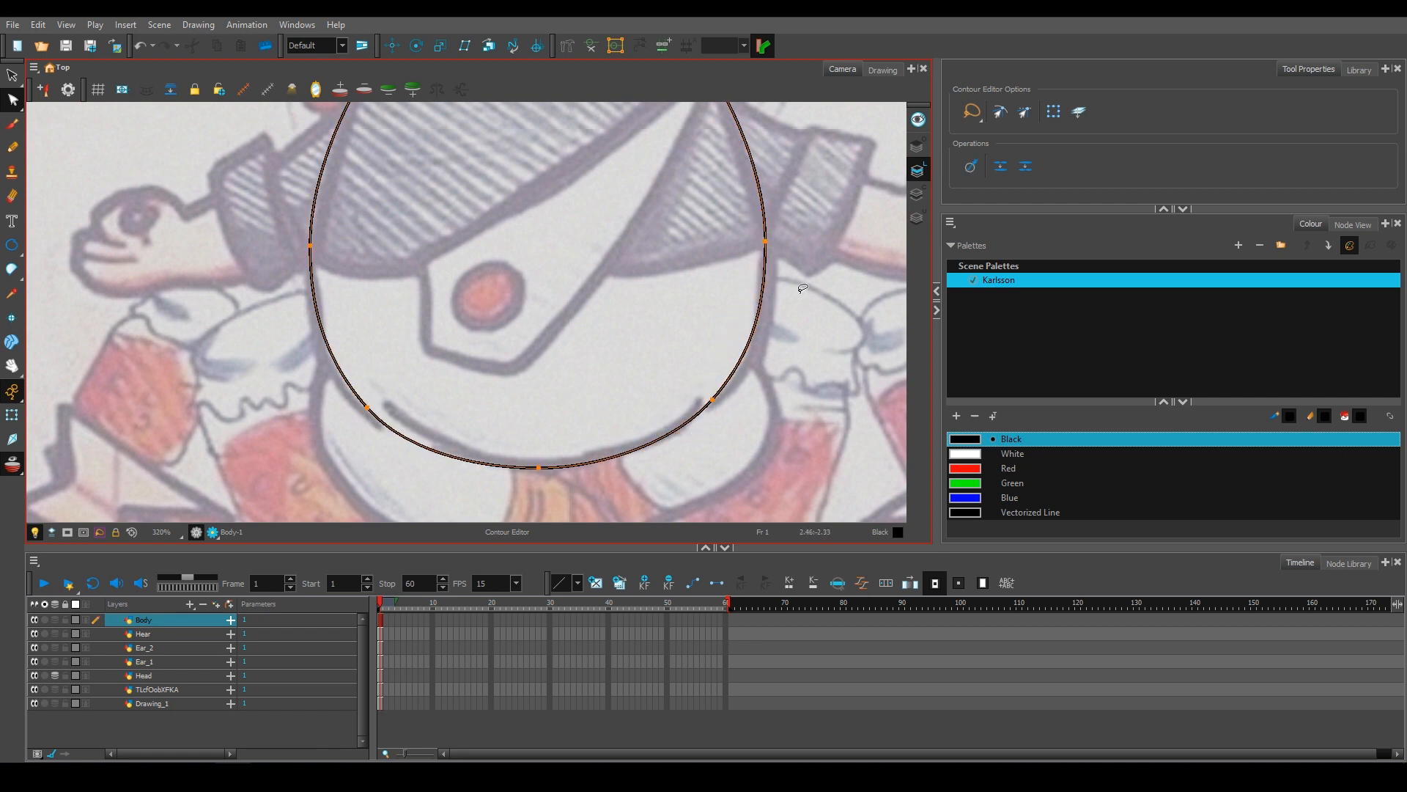
# Adjust the upper body curve on both sides so it passes through the head's lower corners.
pyautogui.scroll(-3, 537, 186)
pyautogui.scroll(5, 444, 244)
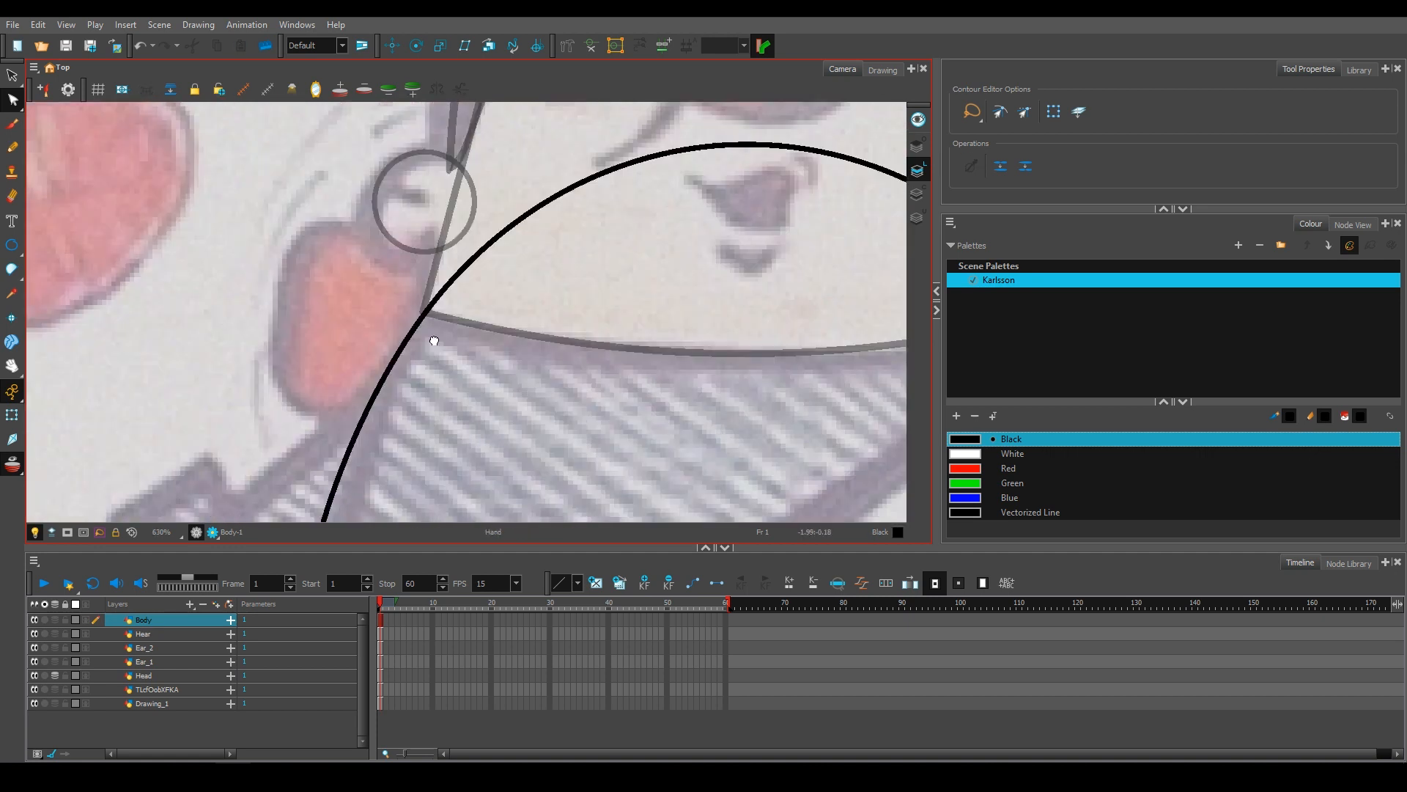
pyautogui.moveTo(381, 318); pyautogui.dragTo(386, 329)
pyautogui.moveTo(660, 323); pyautogui.dragTo(391, 286)
pyautogui.click(660, 336)
pyautogui.scroll(-7, 618, 290)
pyautogui.moveTo(579, 402); pyautogui.dragTo(629, 366)
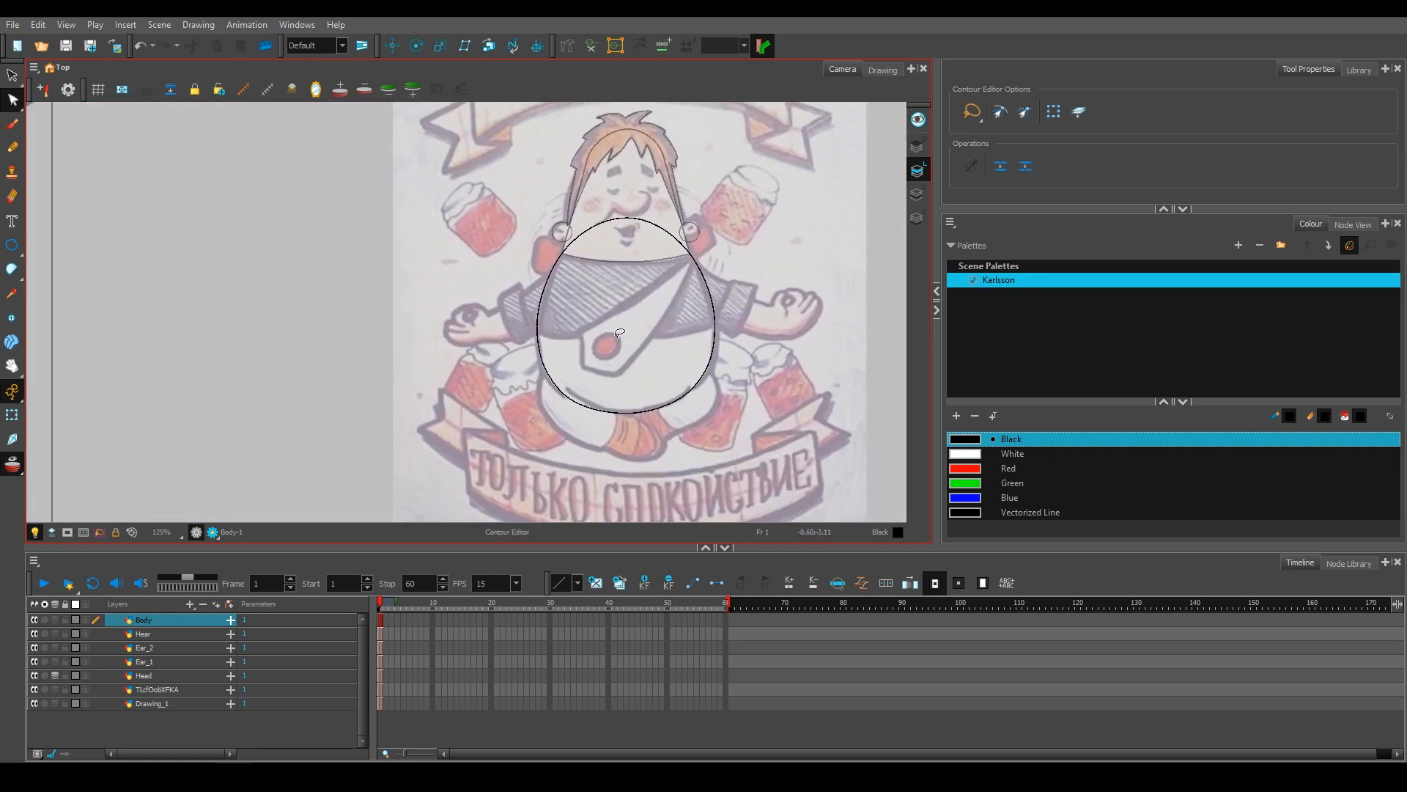
# Add a drawing layer named Shoulder_2 and brush the right sleeve cuff and a rounded shoulder outline overlapping the body.
pyautogui.scroll(4, 620, 333)
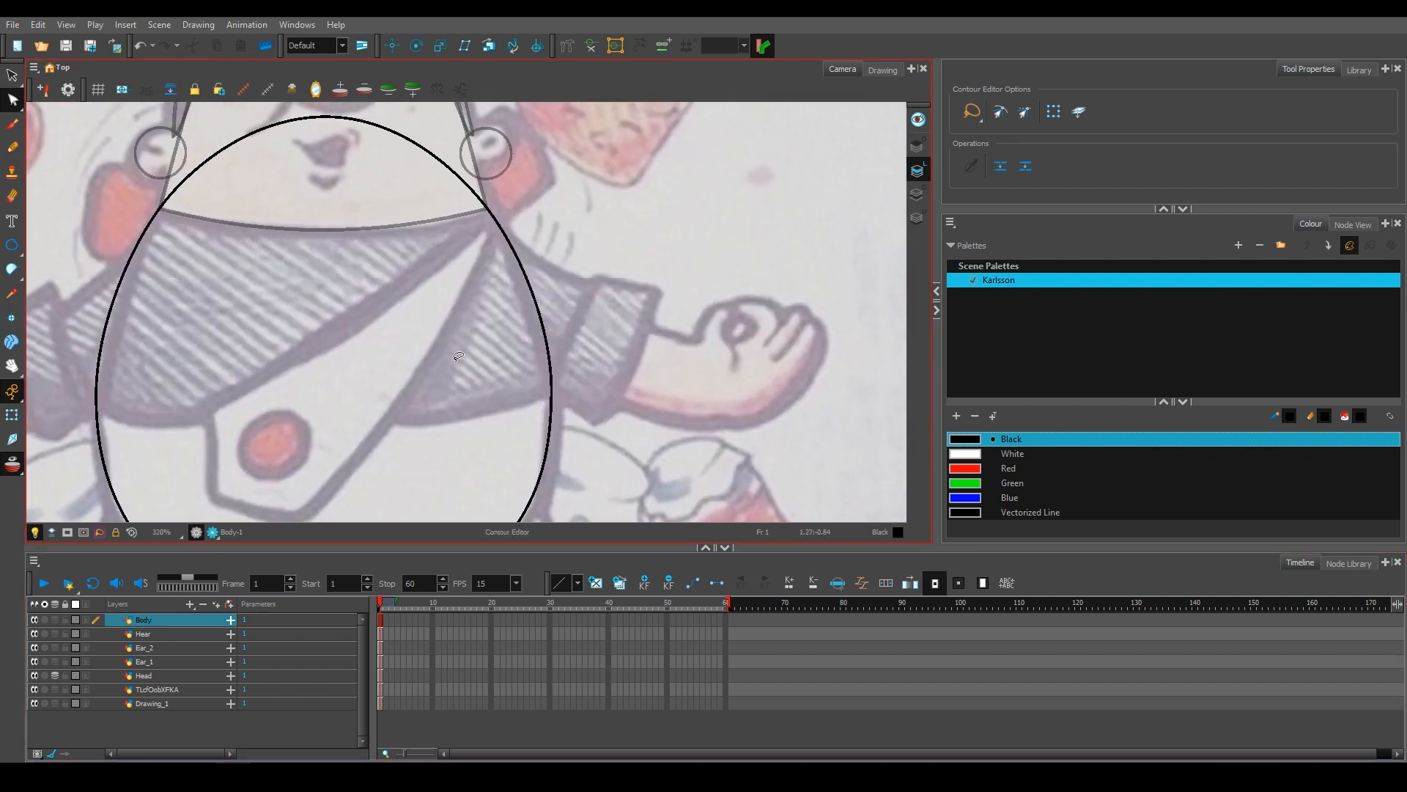
pyautogui.click(167, 648)
pyautogui.click(216, 606)
pyautogui.write('Ar')
pyautogui.write('m_2')
pyautogui.moveTo(598, 422)
pyautogui.mouseDown()
pyautogui.moveTo(622, 383)
pyautogui.moveTo(628, 289)
pyautogui.mouseUp()
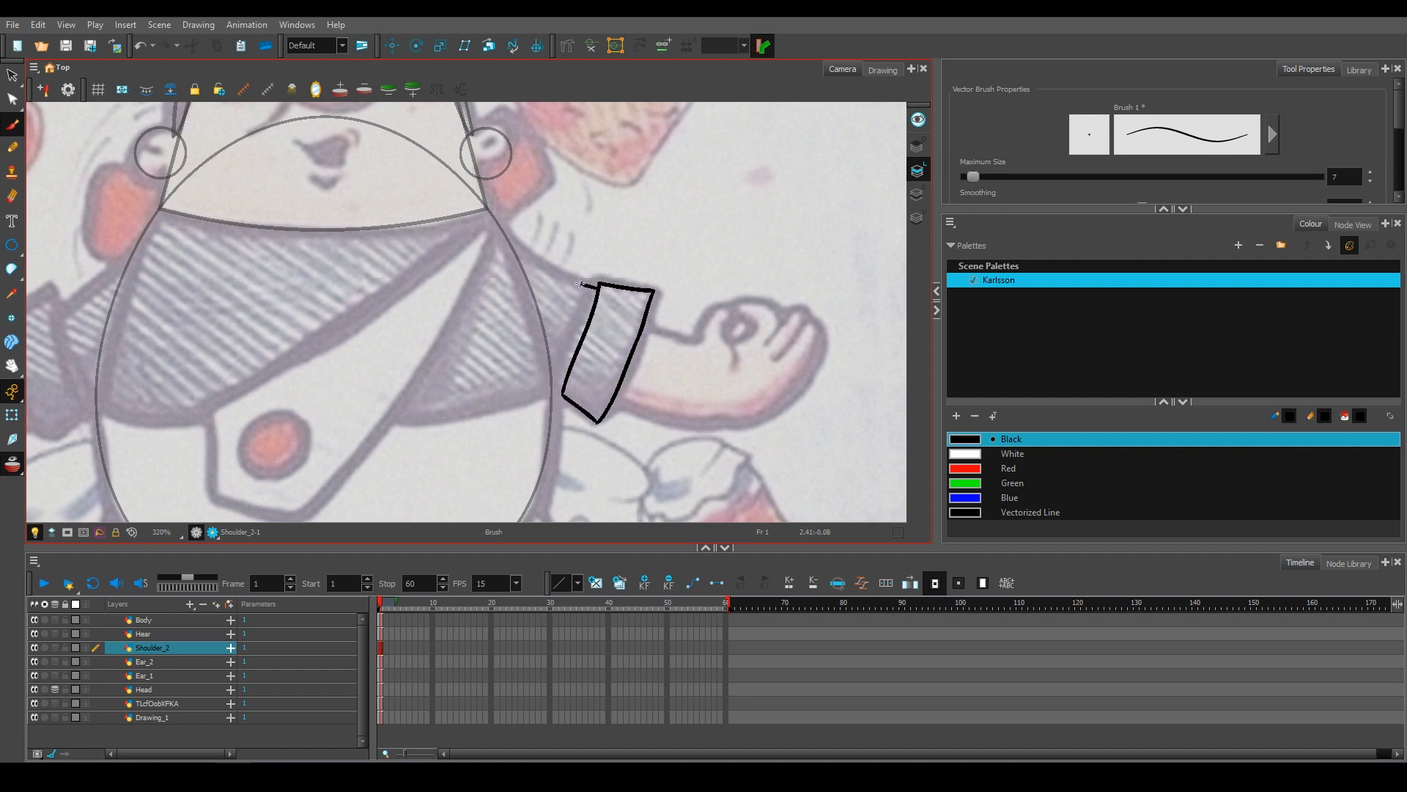
pyautogui.moveTo(580, 283)
pyautogui.mouseDown()
pyautogui.moveTo(465, 314)
pyautogui.moveTo(565, 388)
pyautogui.mouseUp()
pyautogui.scroll(-3, 791, 262)
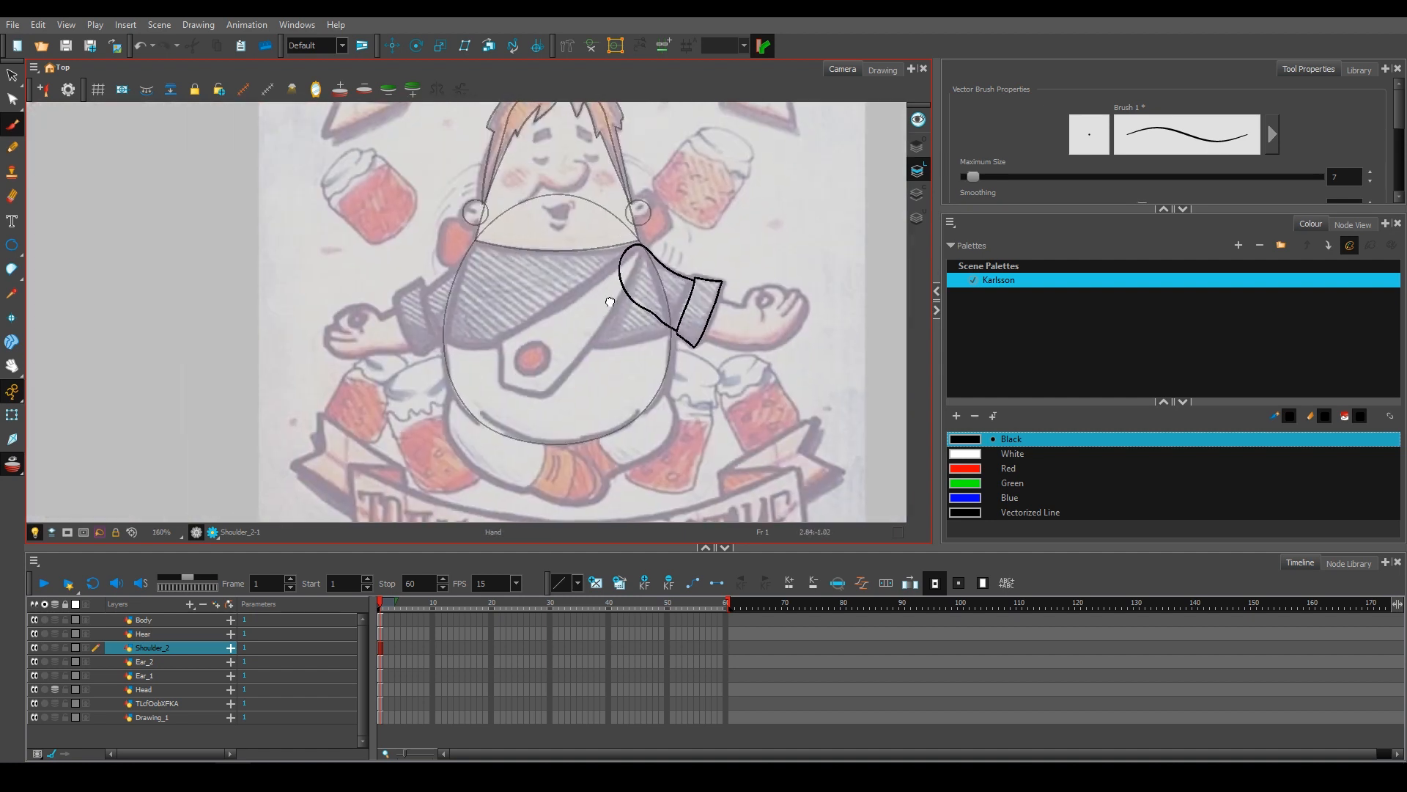
# Select the right shoulder outline with the Contour Editor and smooth it.
pyautogui.scroll(5, 671, 304)
pyautogui.hotkey('alt', 'q')
pyautogui.click(627, 309)
pyautogui.click(970, 166)
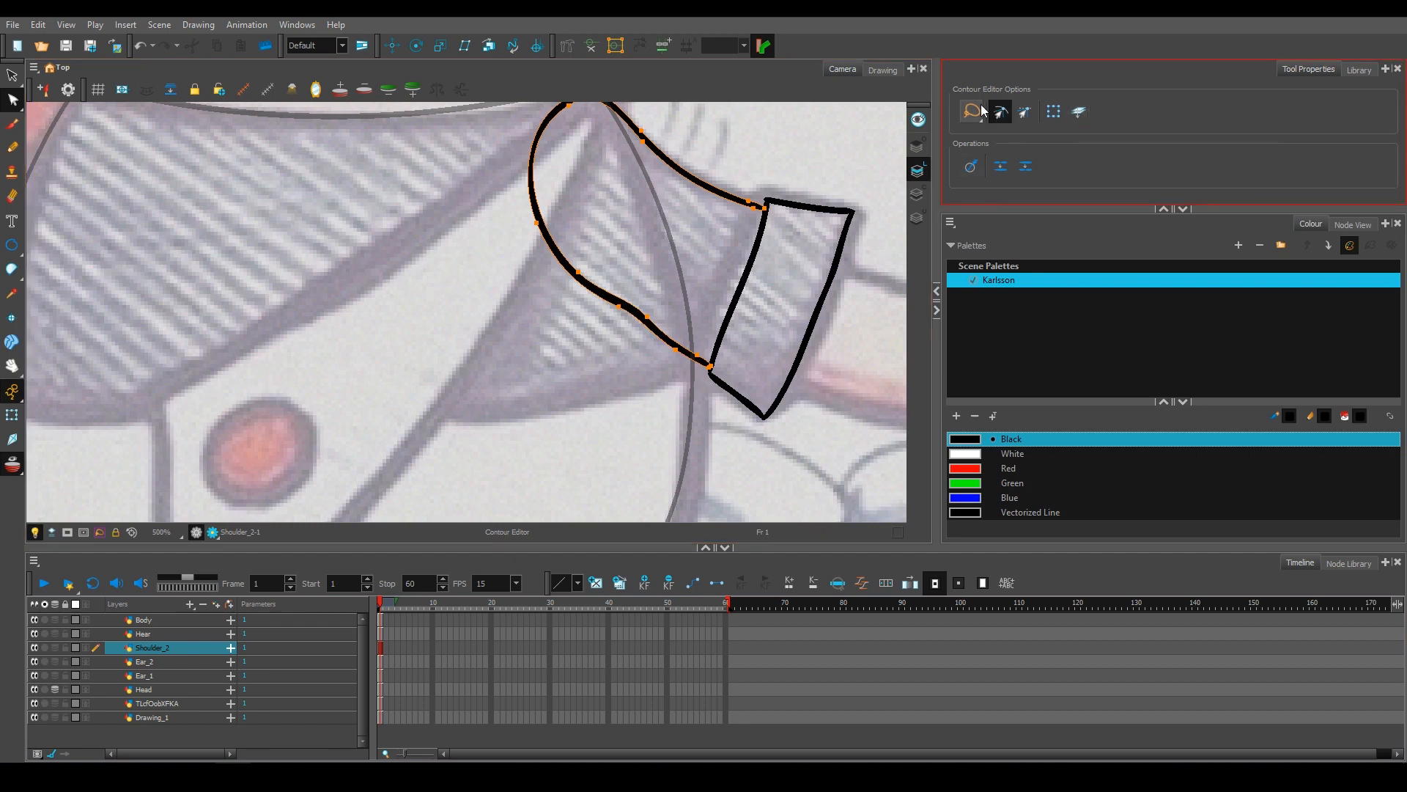
pyautogui.click(971, 167)
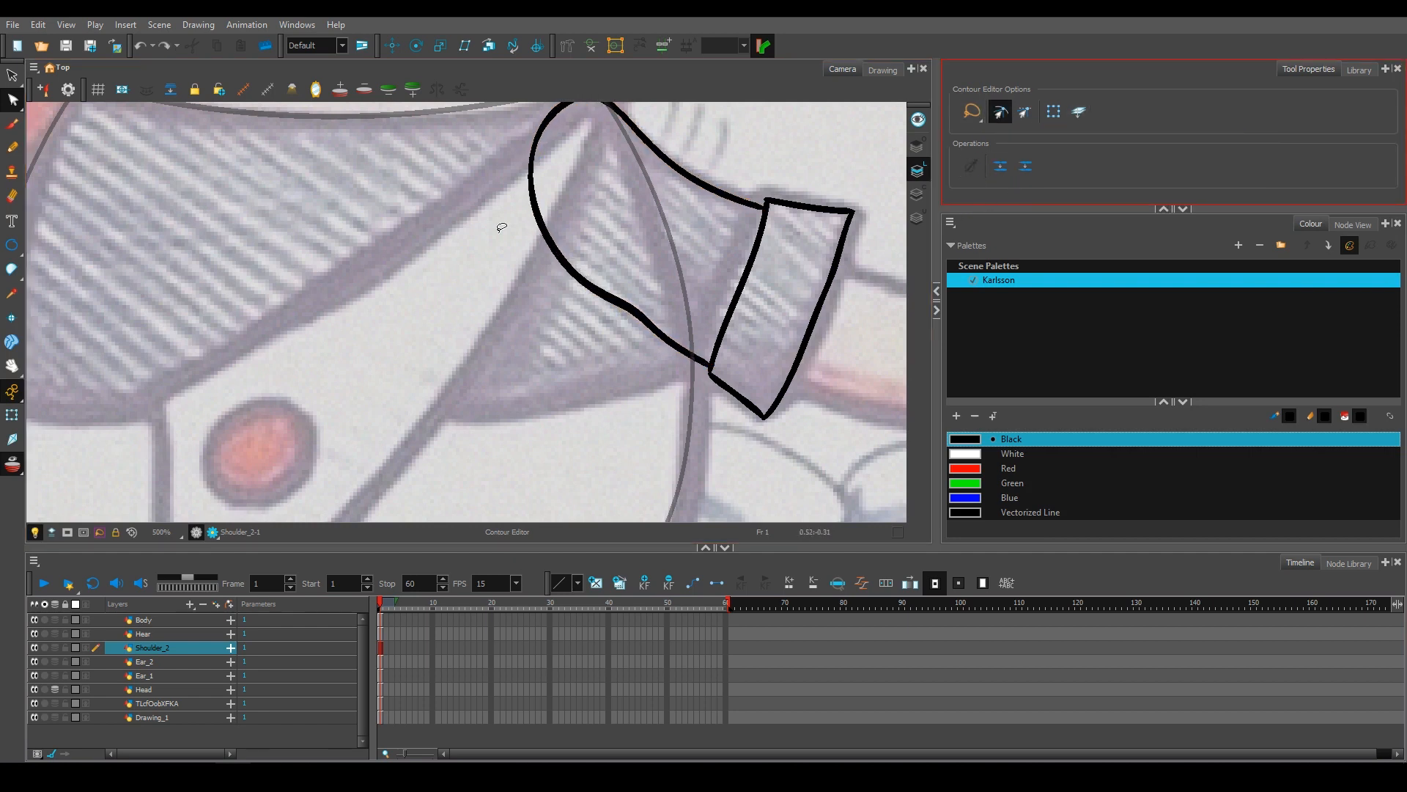
# Even out the bump in the right shoulder's lower outline by moving its contour points.
pyautogui.scroll(4, 645, 314)
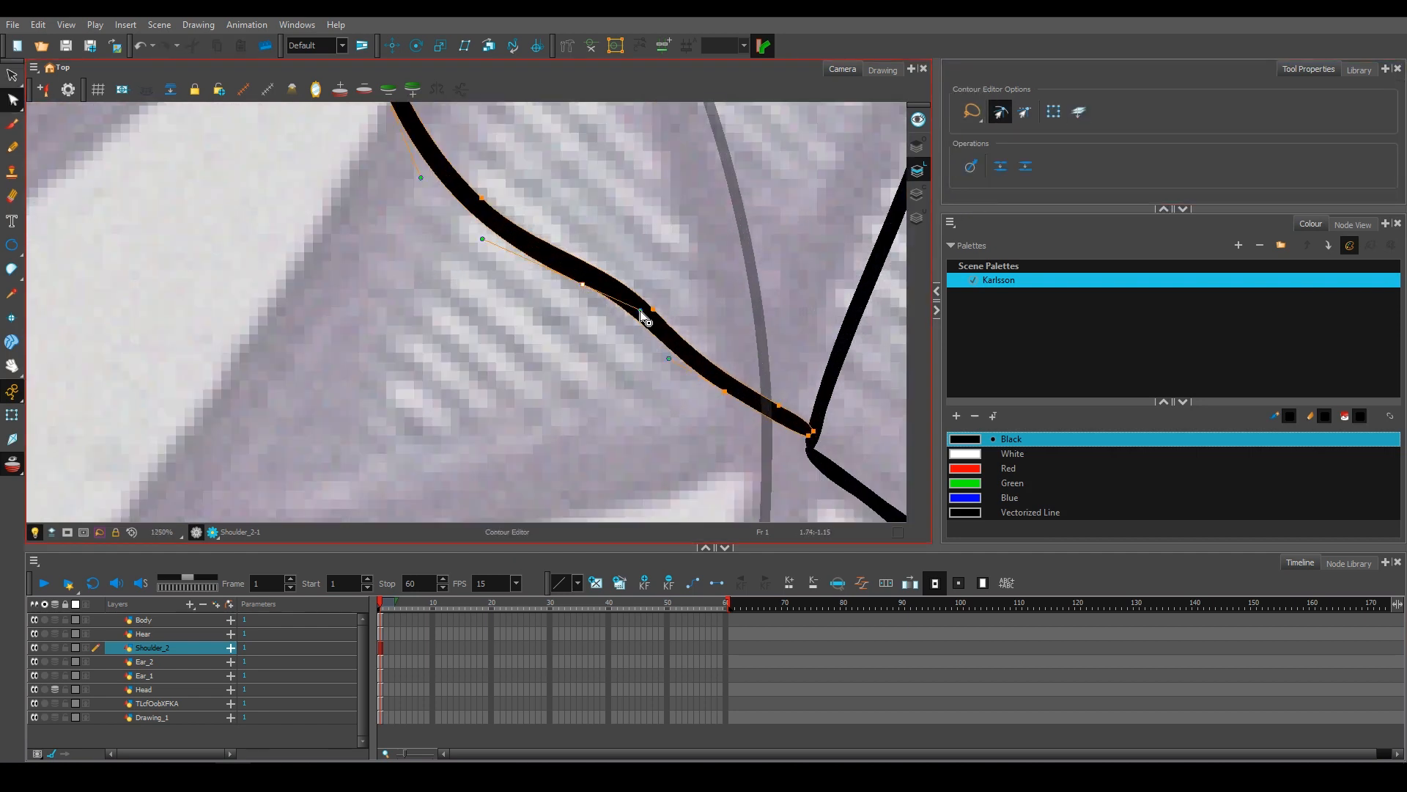
pyautogui.click(653, 309)
pyautogui.moveTo(606, 262); pyautogui.dragTo(604, 273)
pyautogui.moveTo(653, 310); pyautogui.dragTo(648, 319)
pyautogui.click(582, 284)
pyautogui.scroll(-4, 641, 284)
pyautogui.scroll(-3, 642, 285)
# Add a drawing layer named Shoulder_1.
pyautogui.hotkey('ctrl', 'r')
pyautogui.write('Shoulder_1')
pyautogui.press('Return')
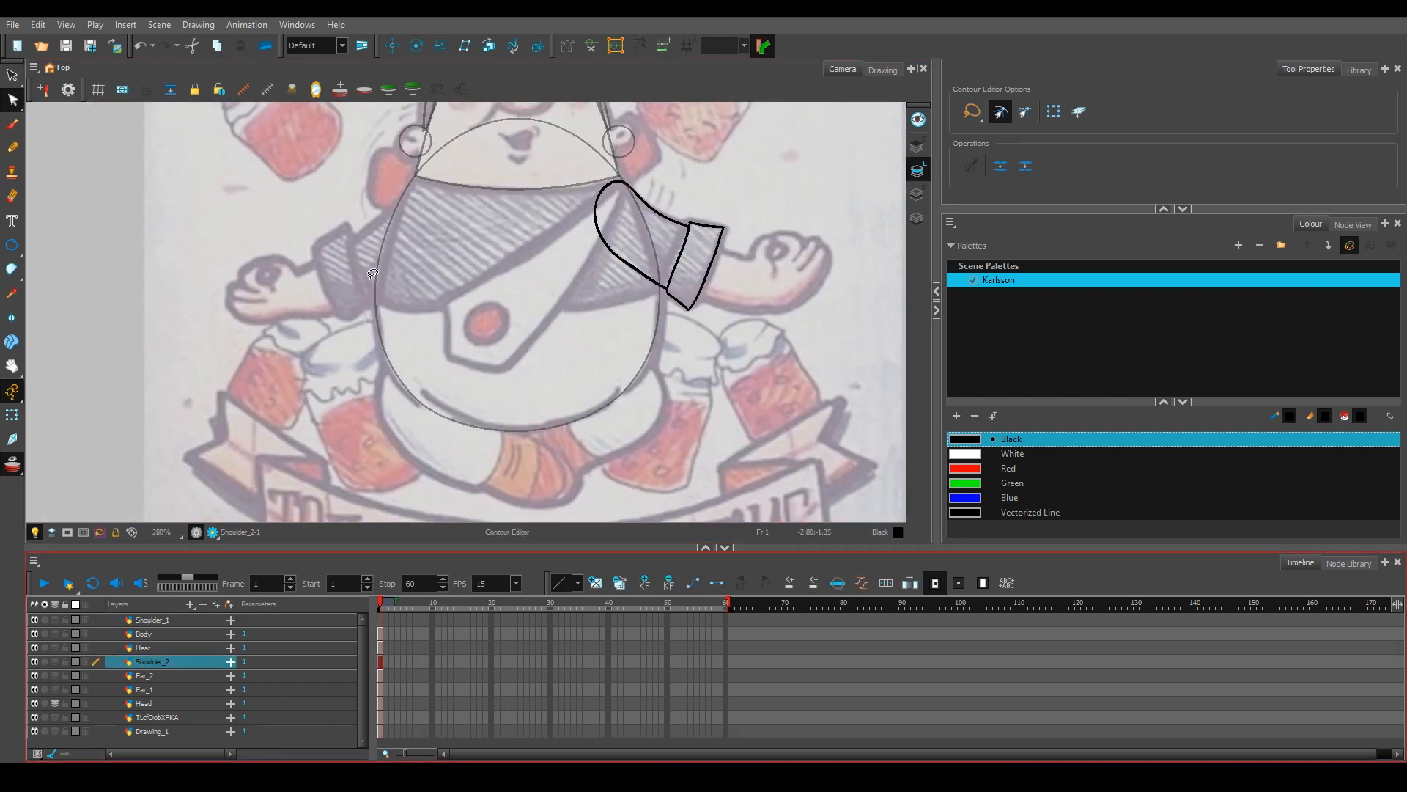
# Copy the right shoulder drawing into Shoulder_1, flip it horizontally, and position it over the left shoulder.
pyautogui.hotkey('alt', 's')
pyautogui.moveTo(586, 200); pyautogui.dragTo(612, 167)
pyautogui.hotkey('ctrl', 'c')
pyautogui.click(152, 621)
pyautogui.hotkey('ctrl', 'v')
pyautogui.click(972, 194)
pyautogui.moveTo(671, 256); pyautogui.dragTo(412, 283)
pyautogui.scroll(4, 372, 272)
pyautogui.scroll(-5, 542, 330)
pyautogui.click(34, 717)
pyautogui.click(34, 718)
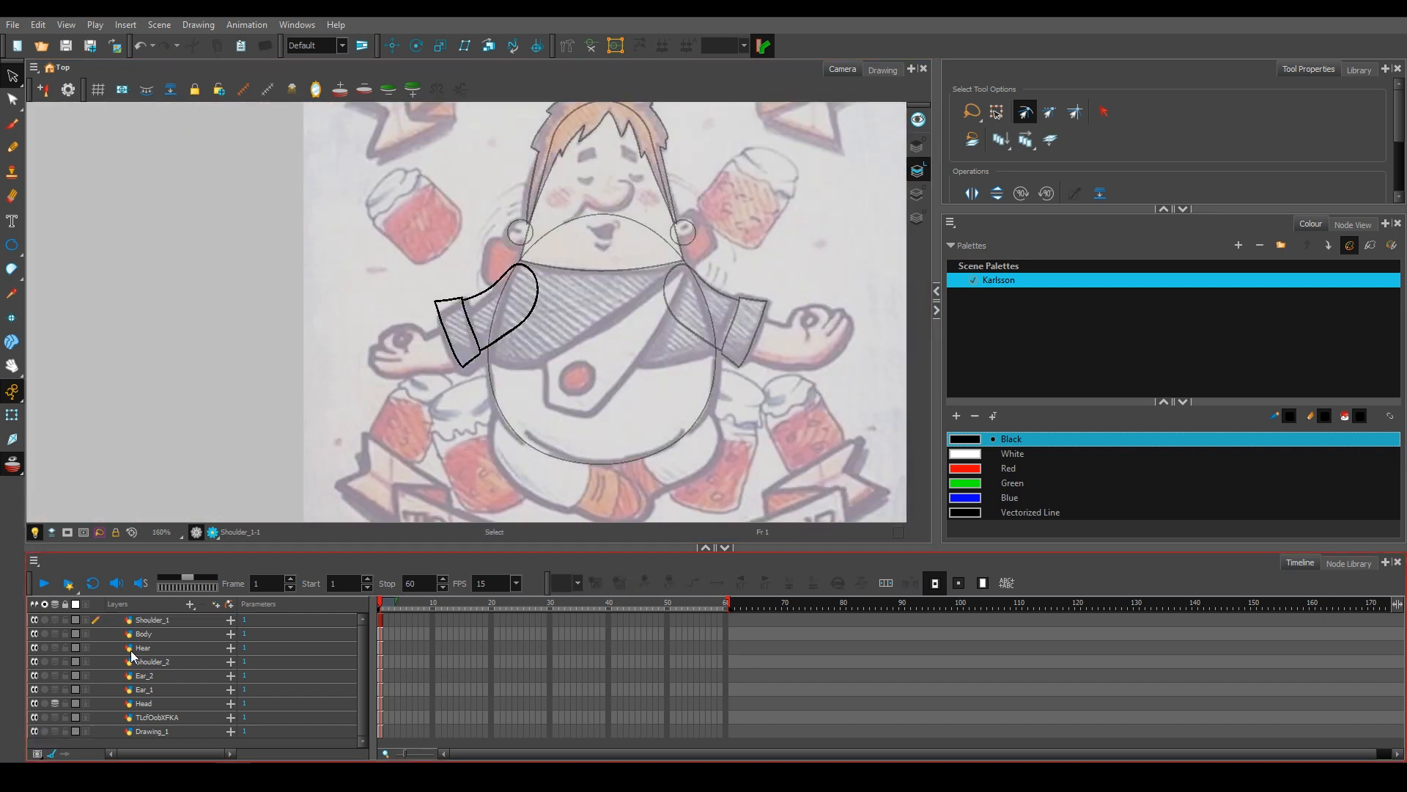
# Add a drawing layer named Arm_2 and brush the underside of the right forearm up to the fingertips.
pyautogui.hotkey('ctrl', 'r')
pyautogui.write('Ar')
pyautogui.click(657, 442)
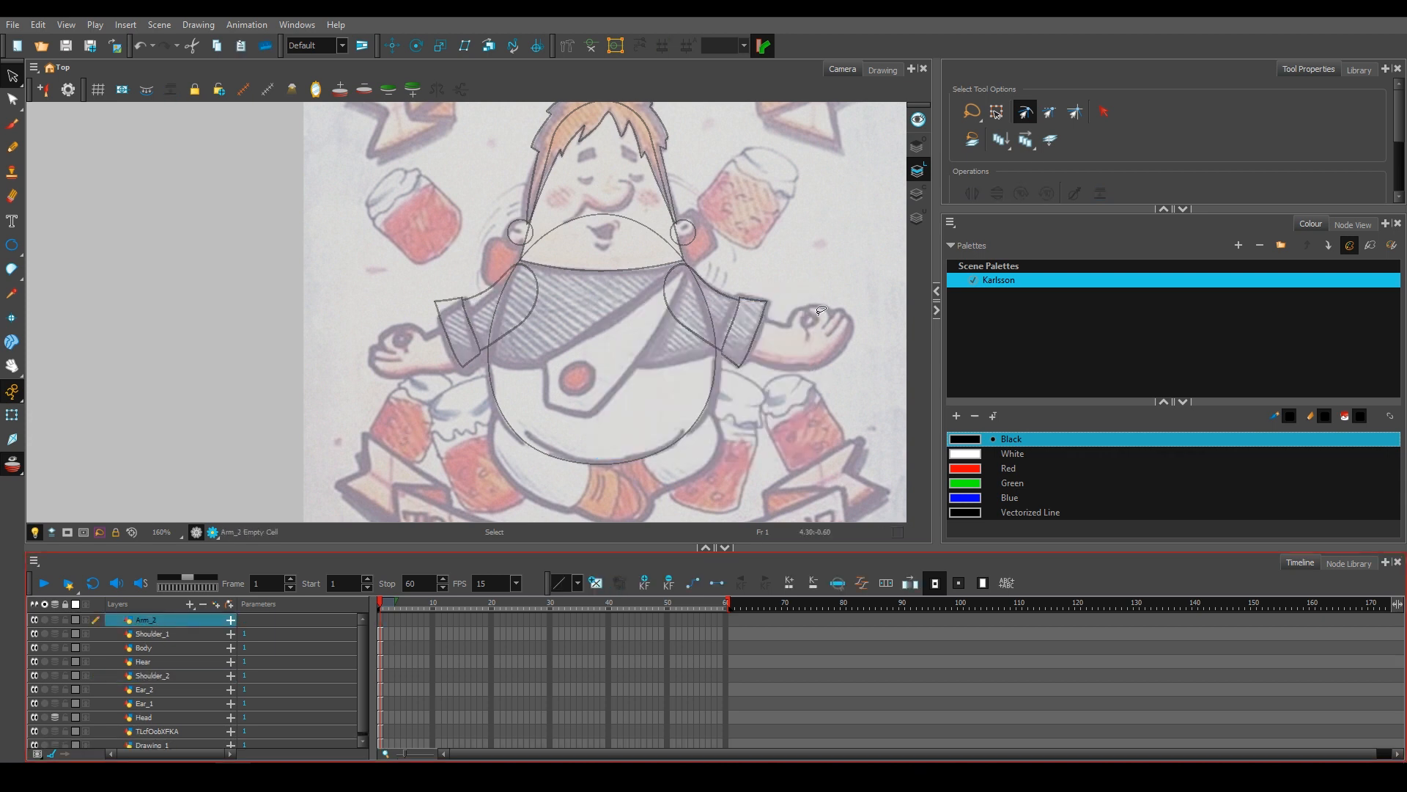
pyautogui.scroll(4, 471, 383)
pyautogui.hotkey('alt', 'b')
pyautogui.moveTo(650, 398); pyautogui.dragTo(730, 293)
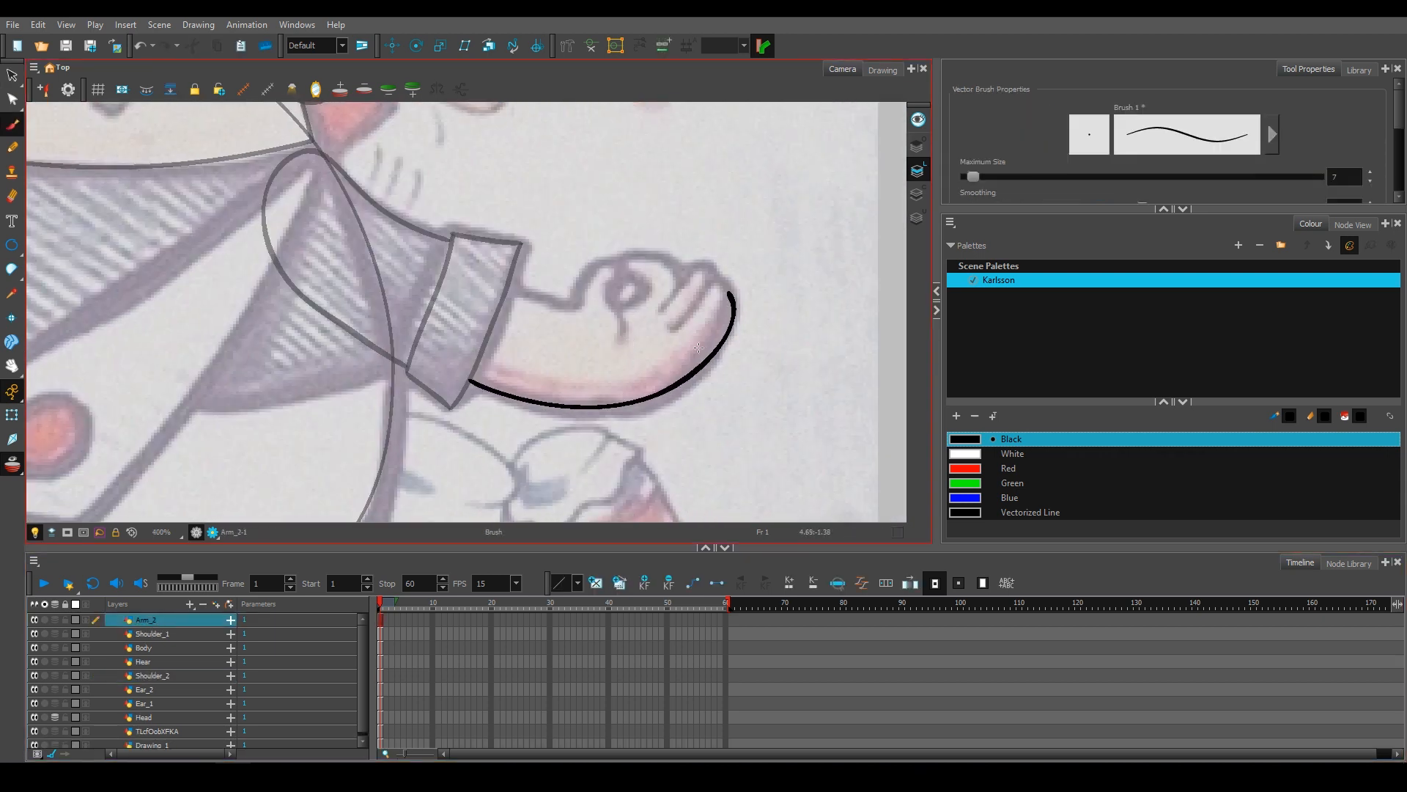
# Brush the fingers of the right hand and close the forearm outline with a rounded end inside the cuff.
pyautogui.moveTo(636, 258); pyautogui.dragTo(635, 303)
pyautogui.hotkey('ctrl', 'z')
pyautogui.moveTo(703, 258); pyautogui.dragTo(677, 288)
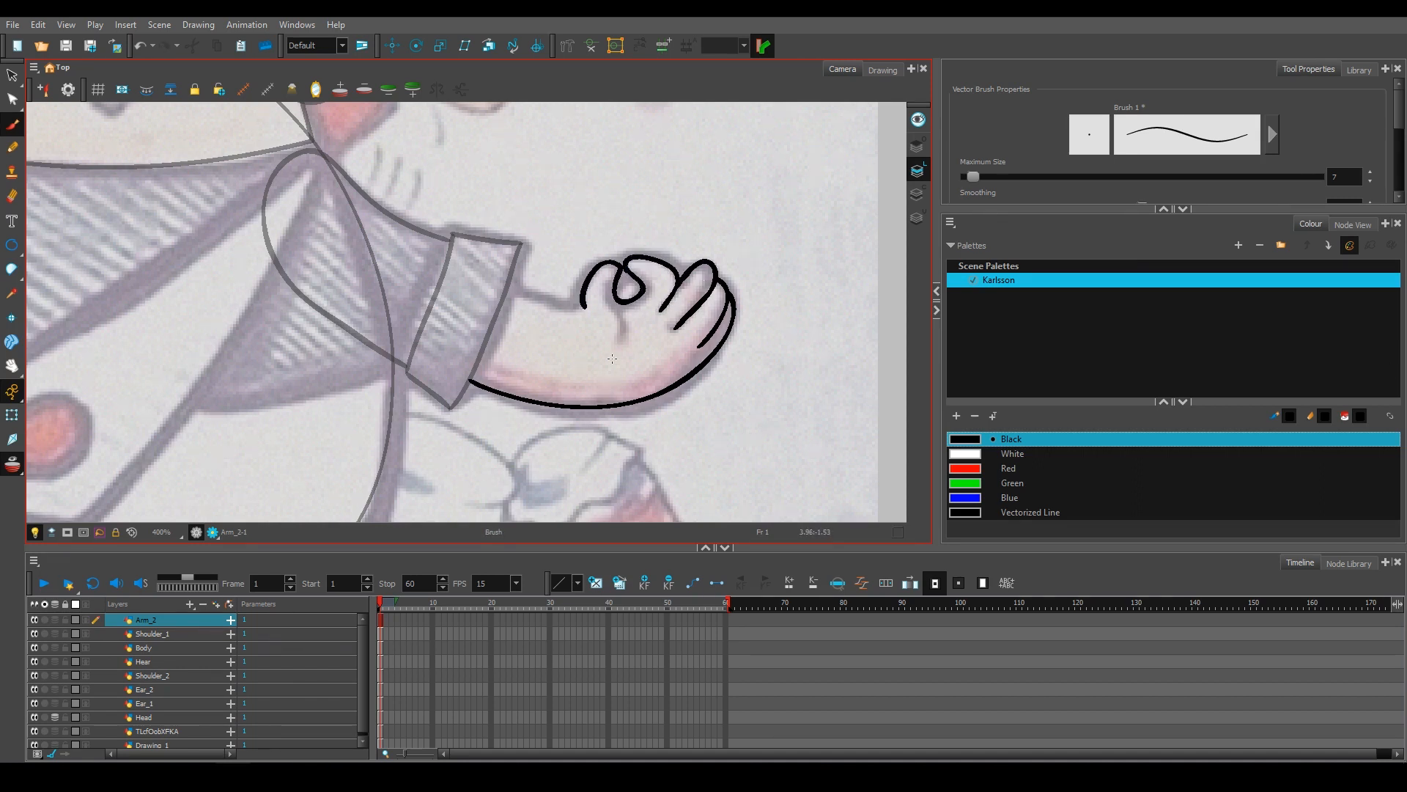
pyautogui.hotkey('alt', 'e')
pyautogui.hotkey('alt', 'b')
pyautogui.moveTo(697, 263)
pyautogui.mouseDown()
pyautogui.moveTo(715, 272)
pyautogui.moveTo(589, 227)
pyautogui.moveTo(597, 394)
pyautogui.mouseUp()
pyautogui.scroll(-3, 688, 275)
pyautogui.scroll(4, 607, 292)
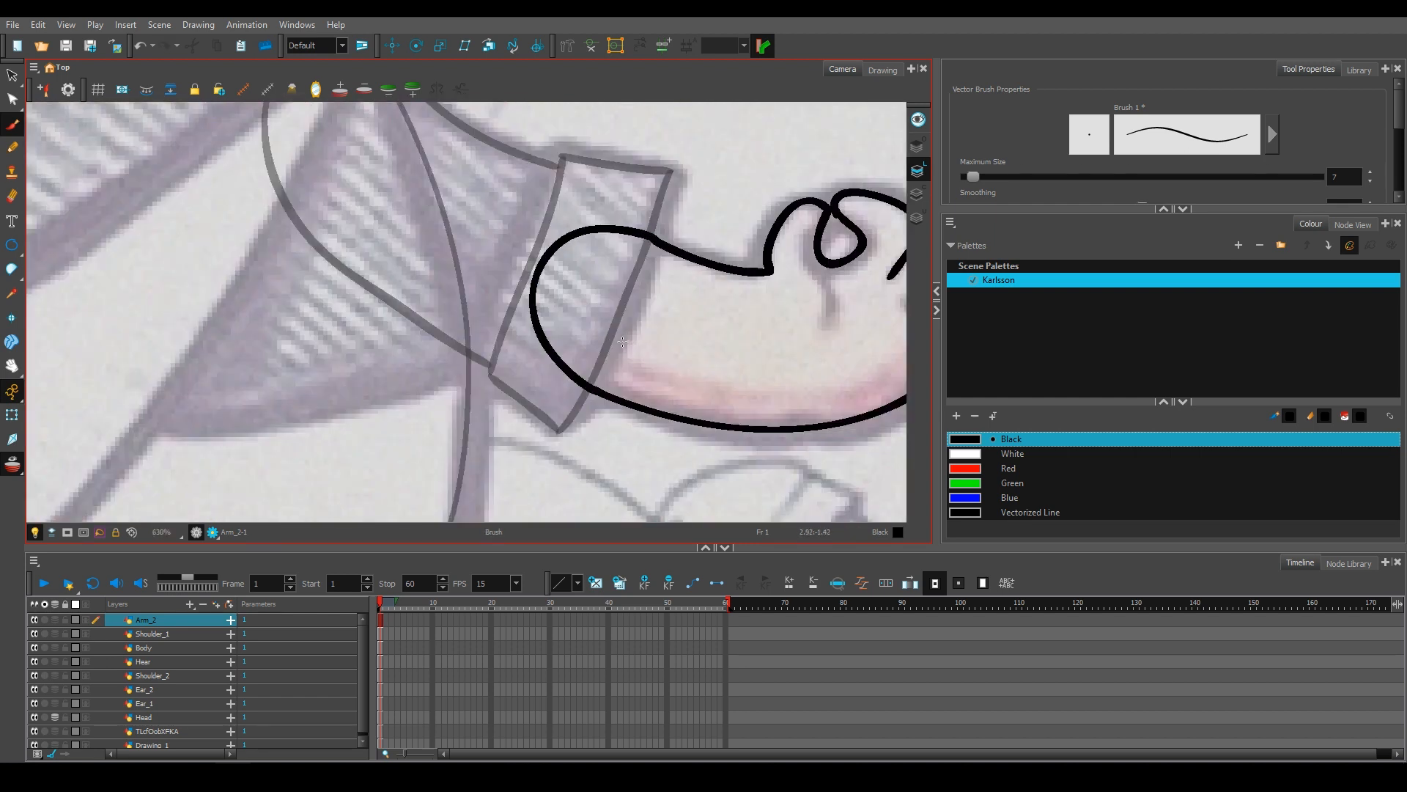
# Add a drawing layer named Arm_1.
pyautogui.scroll(-3, 650, 296)
pyautogui.click(216, 604)
pyautogui.write('Arm_1')
pyautogui.click(663, 440)
# Copy the right arm drawing into Arm_1, flip it horizontally, and position it at the left sleeve.
pyautogui.click(147, 633)
pyautogui.hotkey('alt', 's')
pyautogui.moveTo(745, 210); pyautogui.dragTo(817, 219)
pyautogui.hotkey('ctrl', 'c')
pyautogui.click(146, 620)
pyautogui.hotkey('ctrl', 'v')
pyautogui.click(972, 194)
pyautogui.moveTo(704, 345); pyautogui.dragTo(105, 344)
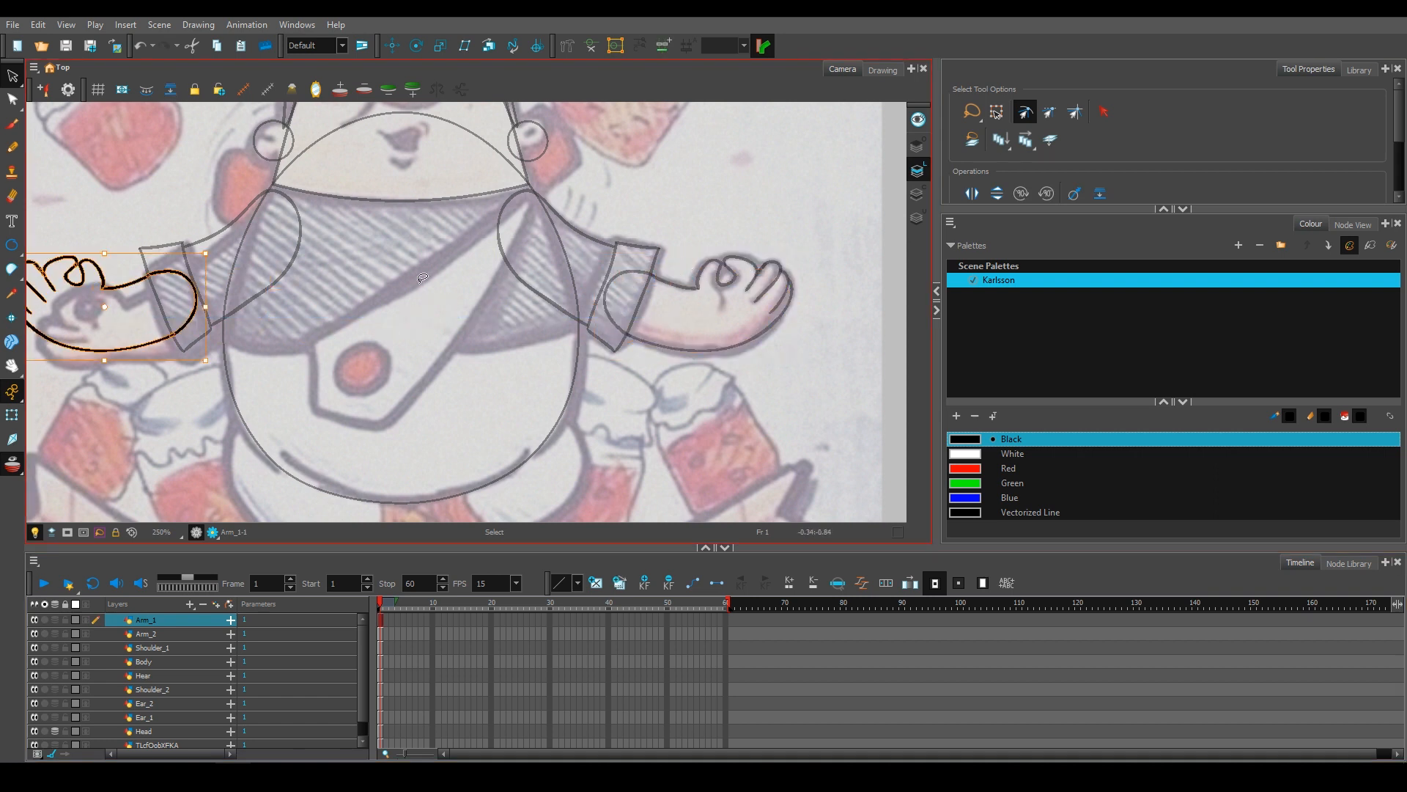
pyautogui.scroll(-3, 453, 282)
pyautogui.moveTo(433, 254); pyautogui.dragTo(469, 291)
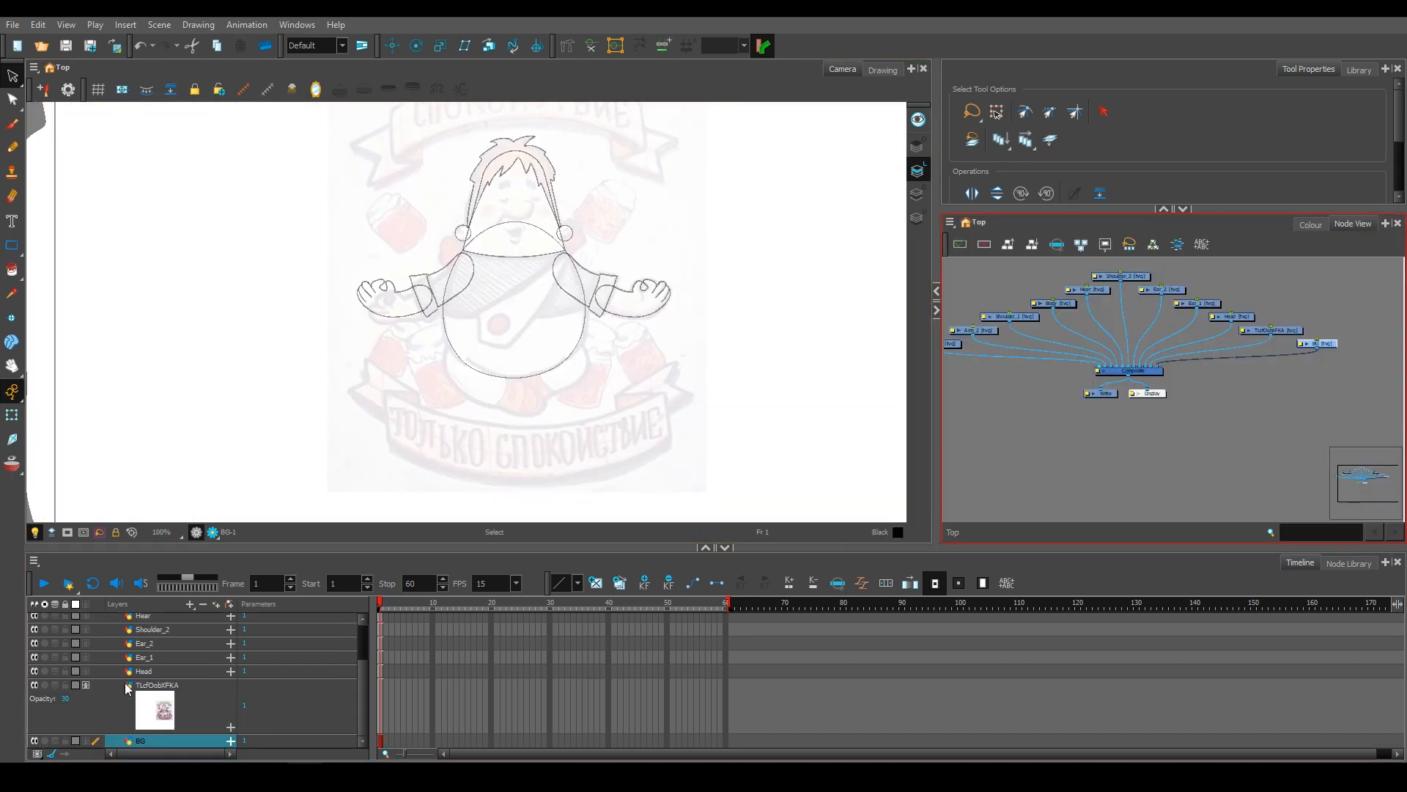
# Reorder the layers so Body, Arm_1, Arm_2, Shoulder_1 and Shoulder_2 follow below Head and above the reference image.
pyautogui.click(128, 689)
pyautogui.scroll(3, 263, 693)
pyautogui.click(147, 621)
pyautogui.click(145, 635)
pyautogui.moveTo(156, 690); pyautogui.dragTo(164, 654)
pyautogui.moveTo(152, 675); pyautogui.dragTo(153, 616)
pyautogui.hotkey('ctrl', 'z')
pyautogui.moveTo(155, 730); pyautogui.dragTo(149, 616)
pyautogui.moveTo(146, 730); pyautogui.dragTo(151, 617)
pyautogui.moveTo(142, 730); pyautogui.dragTo(173, 617)
pyautogui.moveTo(150, 730); pyautogui.dragTo(156, 616)
# Select the whole node network and rearrange it into an orderly layout above the composite.
pyautogui.moveTo(1349, 277); pyautogui.dragTo(947, 422)
pyautogui.click(1008, 244)
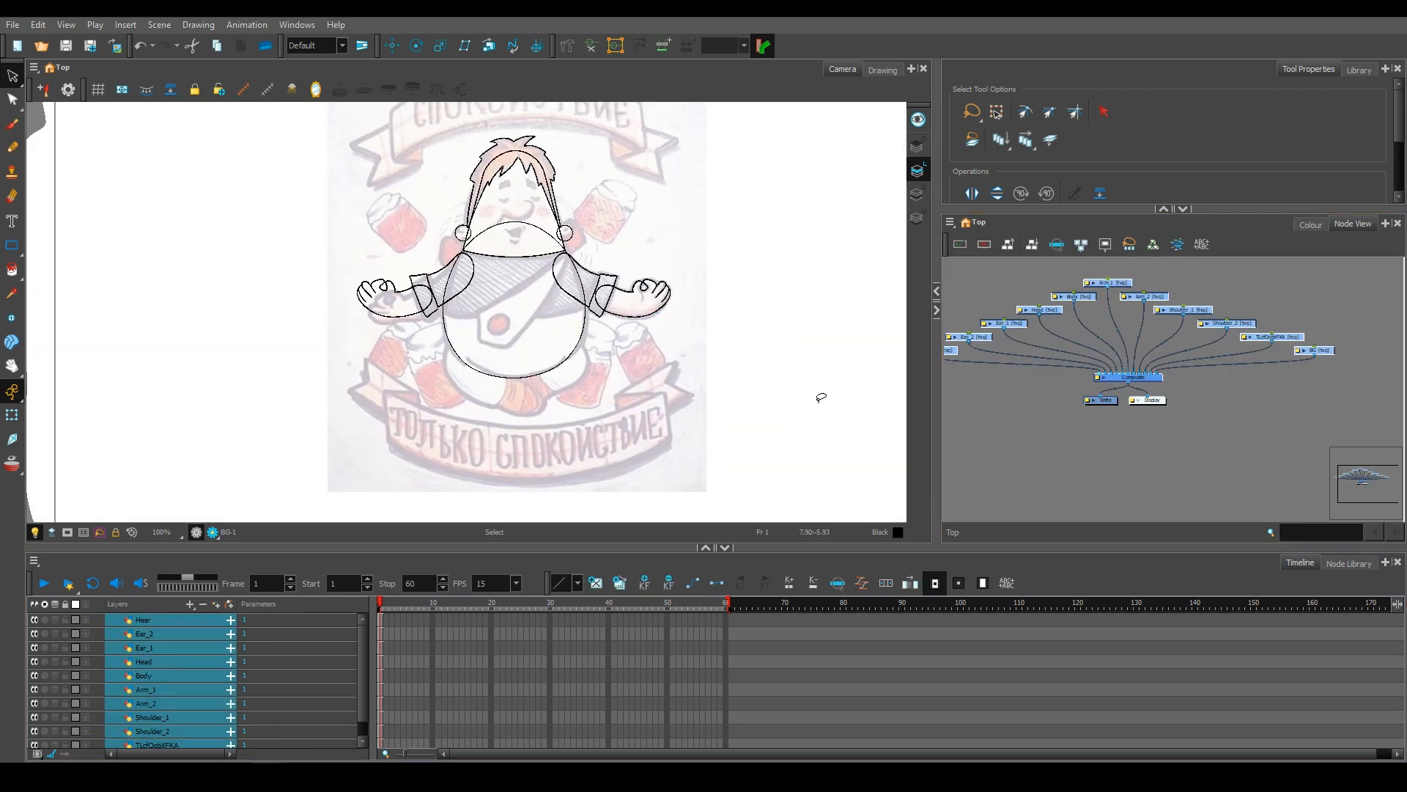
pyautogui.click(738, 399)
# Bring back the colour palettes and set the reference image layer's opacity to 40.
pyautogui.click(1310, 225)
pyautogui.scroll(-2, 155, 673)
pyautogui.click(174, 727)
pyautogui.click(86, 726)
pyautogui.scroll(-1, 85, 722)
pyautogui.click(135, 658)
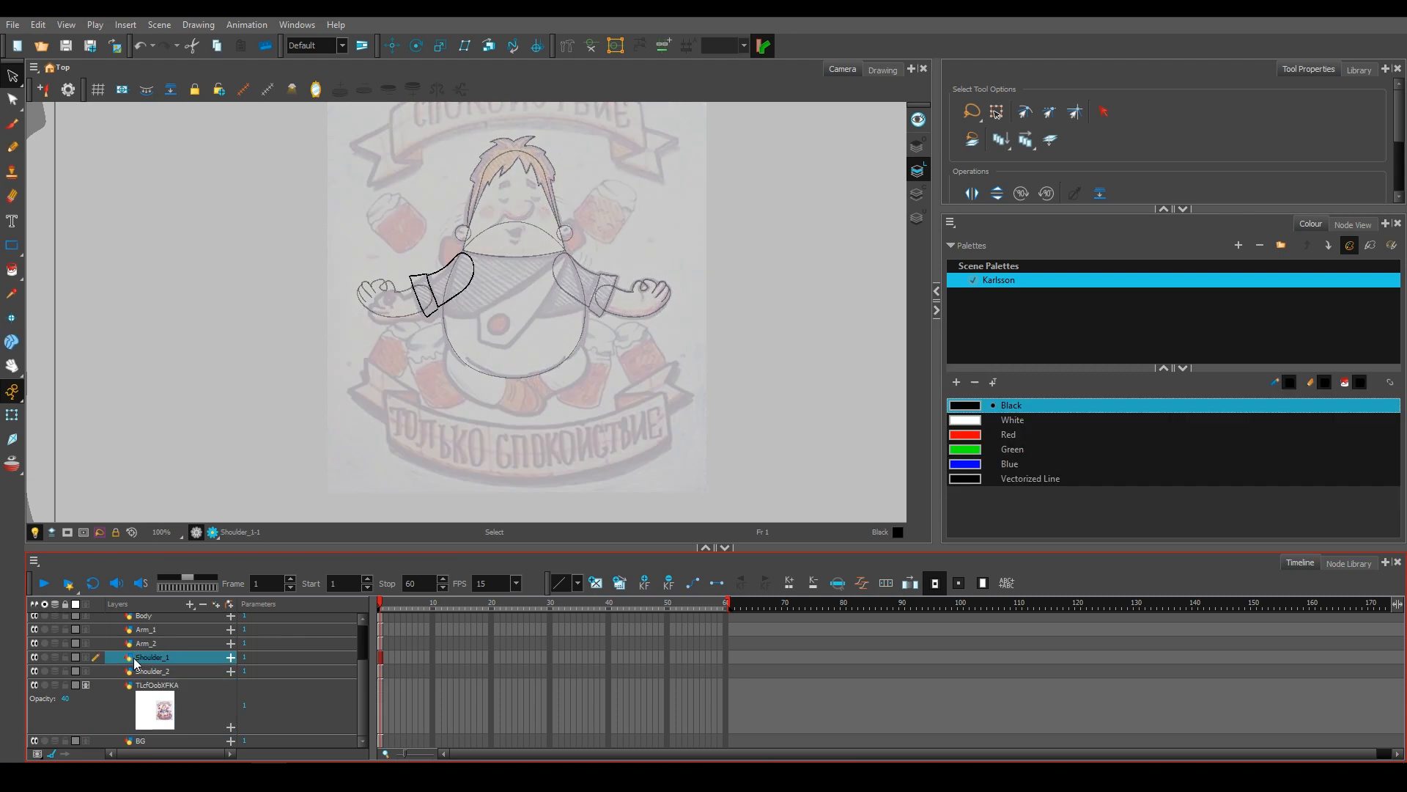
pyautogui.click(85, 685)
# Add a drawing layer named Legs and place it between Shoulder_2 and the reference image.
pyautogui.scroll(1, 146, 638)
pyautogui.click(215, 604)
pyautogui.write('Legs')
pyautogui.click(663, 445)
pyautogui.scroll(-1, 176, 682)
pyautogui.moveTo(169, 686); pyautogui.dragTo(178, 718)
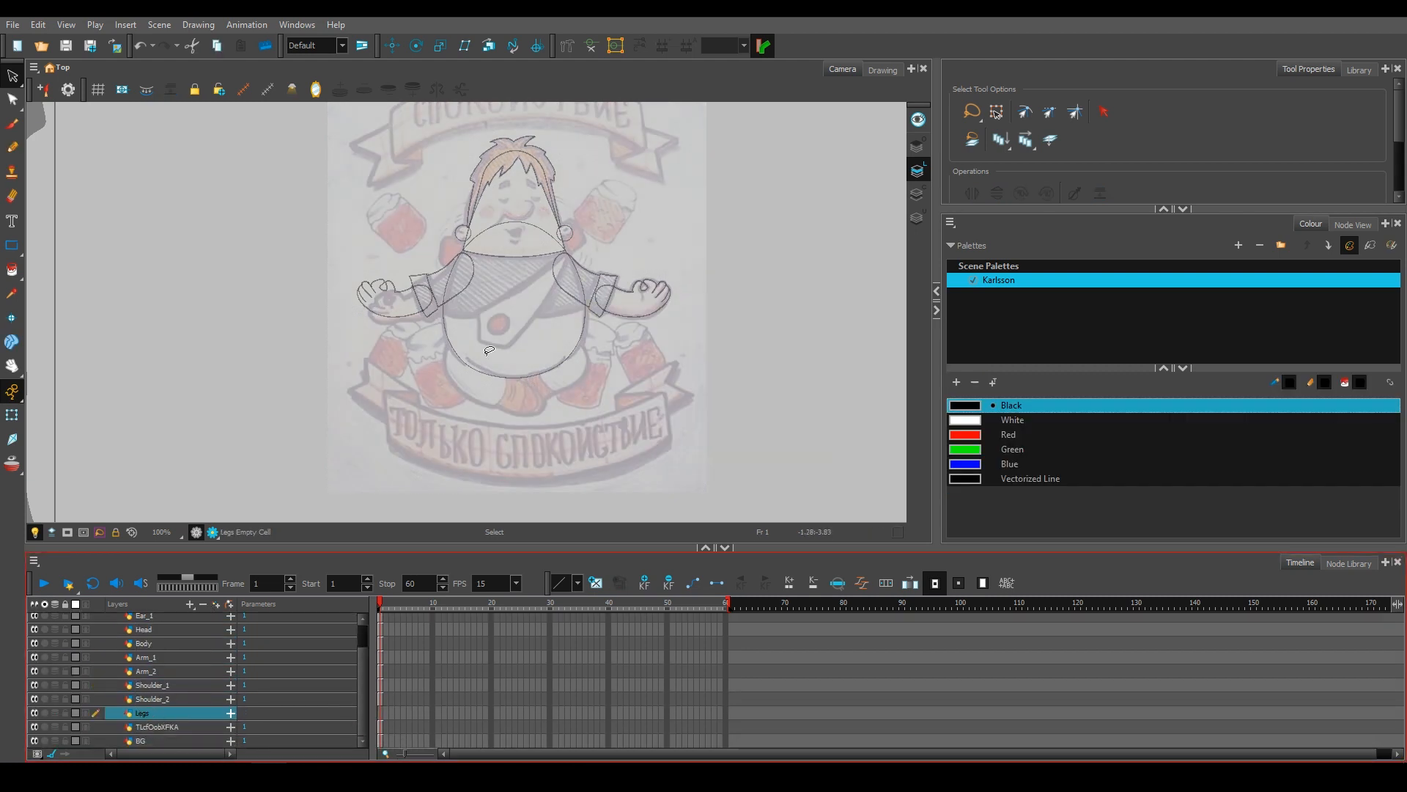
# Brush the closed outline of the left leg below the belly and rename its layer Leg_1.
pyautogui.scroll(1, 512, 380)
pyautogui.moveTo(511, 380); pyautogui.dragTo(502, 309)
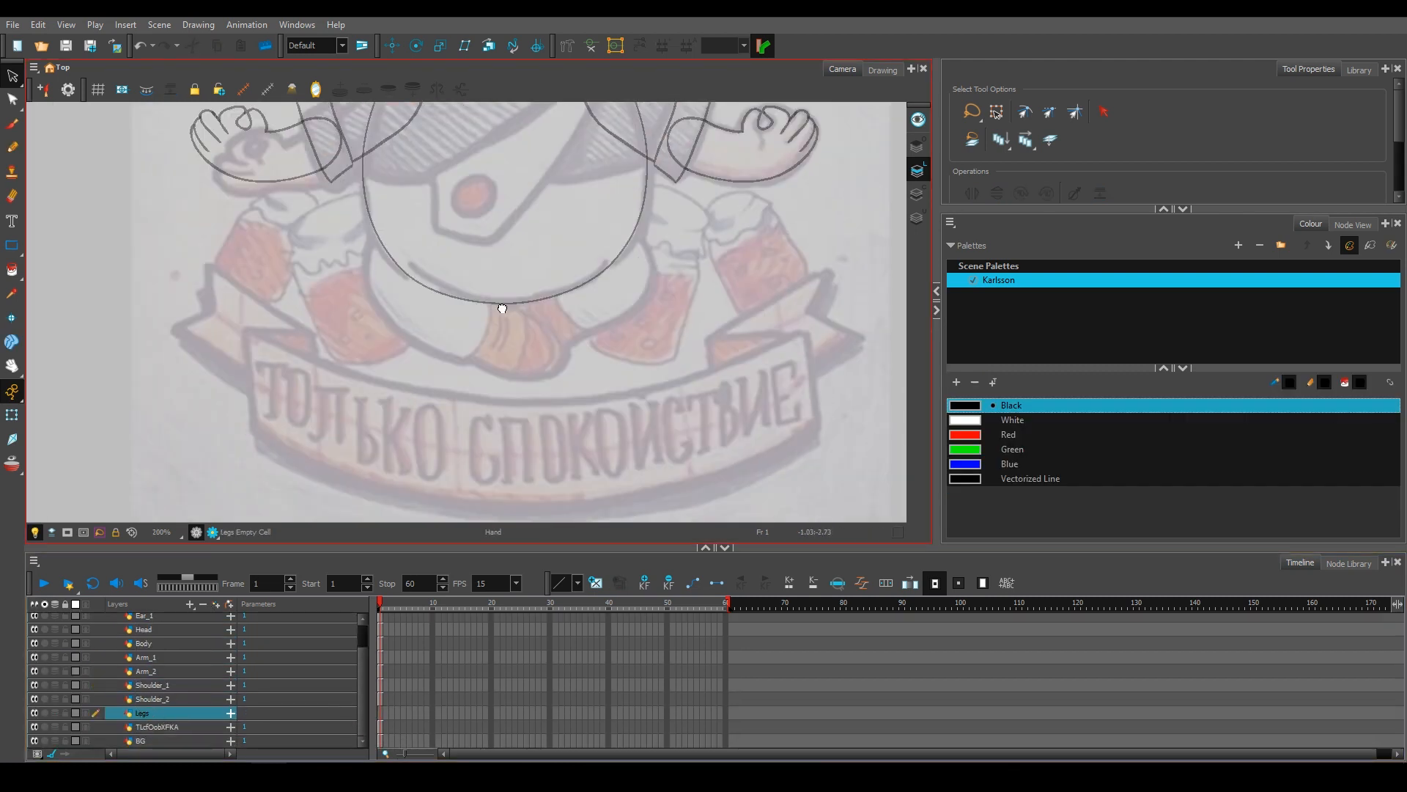
pyautogui.hotkey('alt', 'b')
pyautogui.scroll(2, 540, 210)
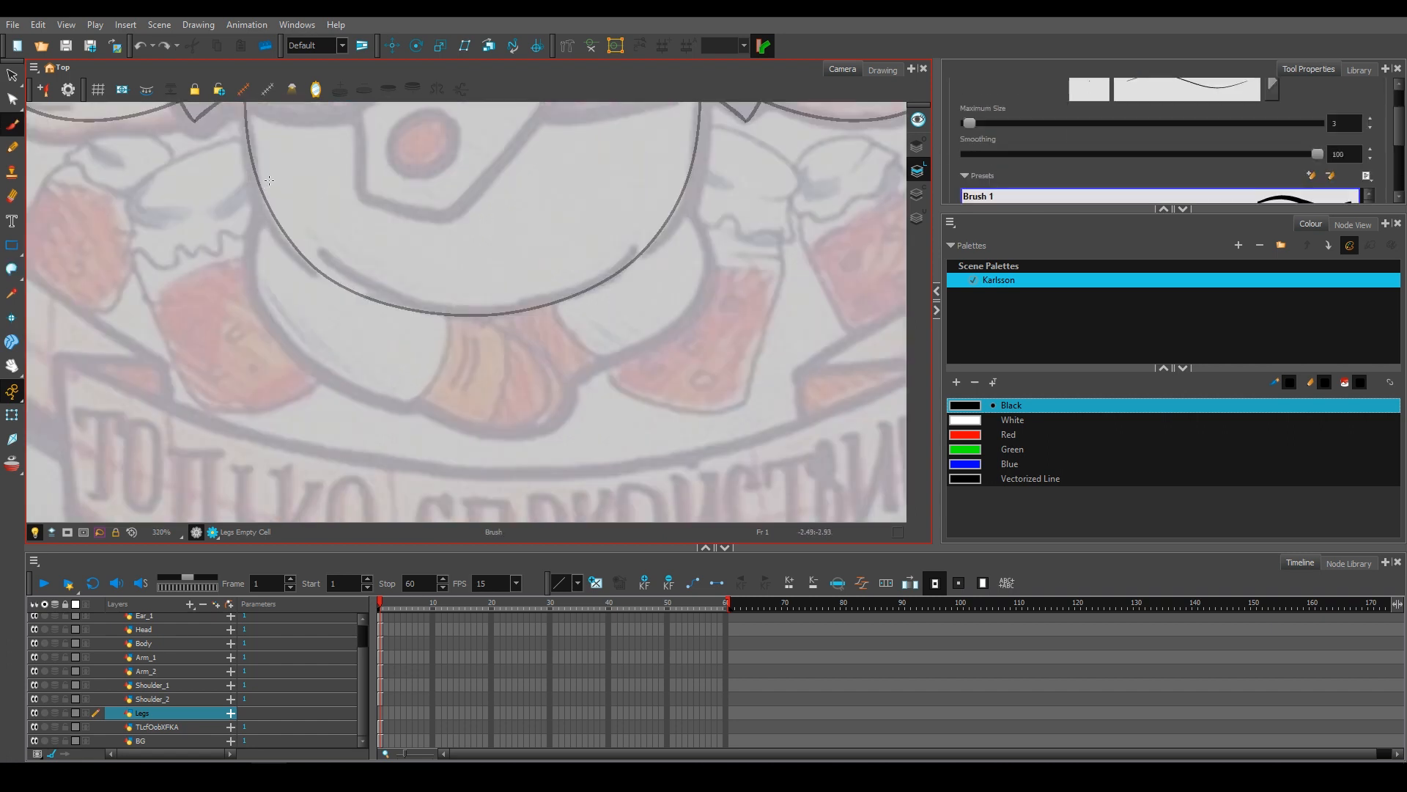
pyautogui.moveTo(342, 380); pyautogui.dragTo(417, 398)
pyautogui.moveTo(445, 349); pyautogui.dragTo(257, 188)
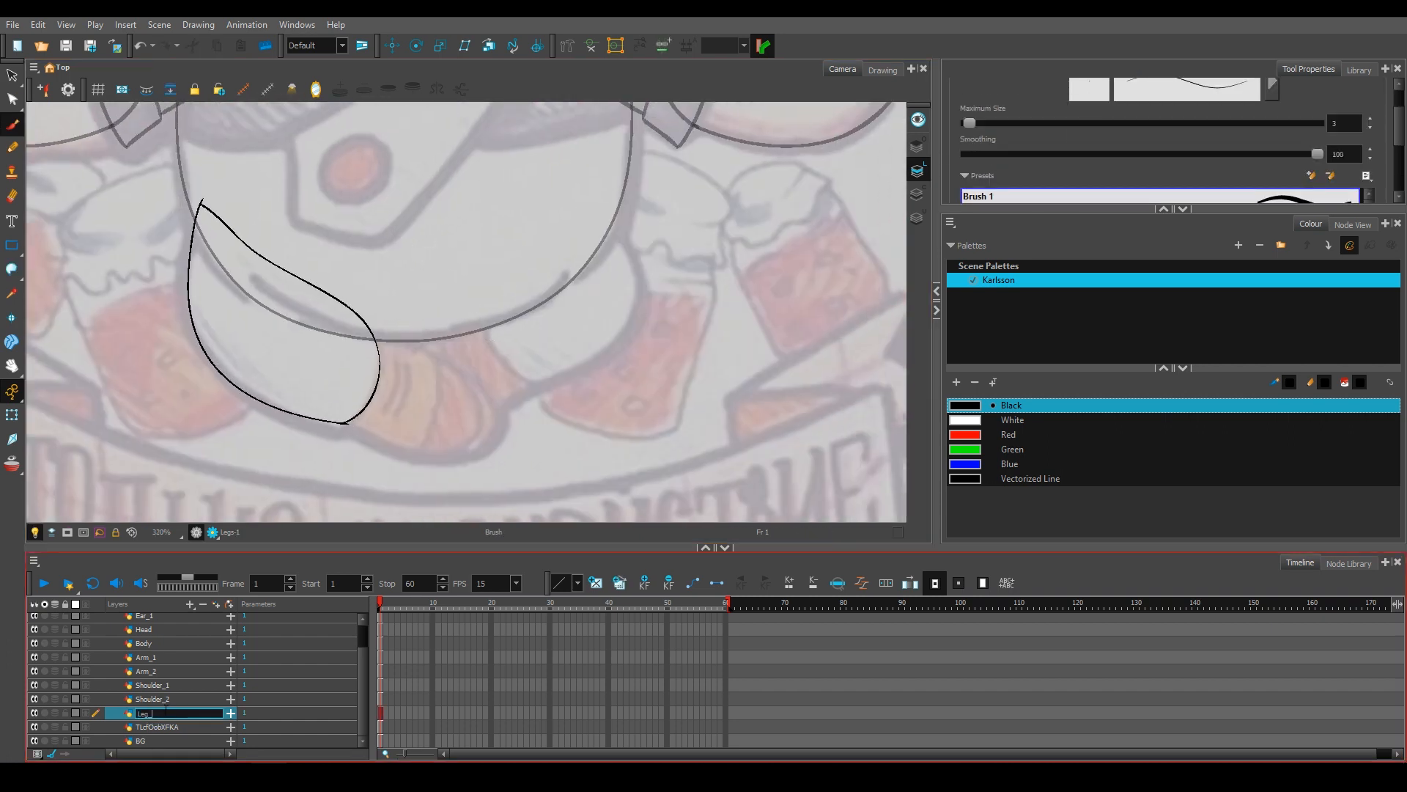
# Add a drawing layer named foot_1 and brush the foot outline at the end of the left leg.
pyautogui.hotkey('ctrl', 'r')
pyautogui.press('Return')
pyautogui.moveTo(345, 423); pyautogui.dragTo(361, 432)
pyautogui.moveTo(480, 388); pyautogui.dragTo(375, 336)
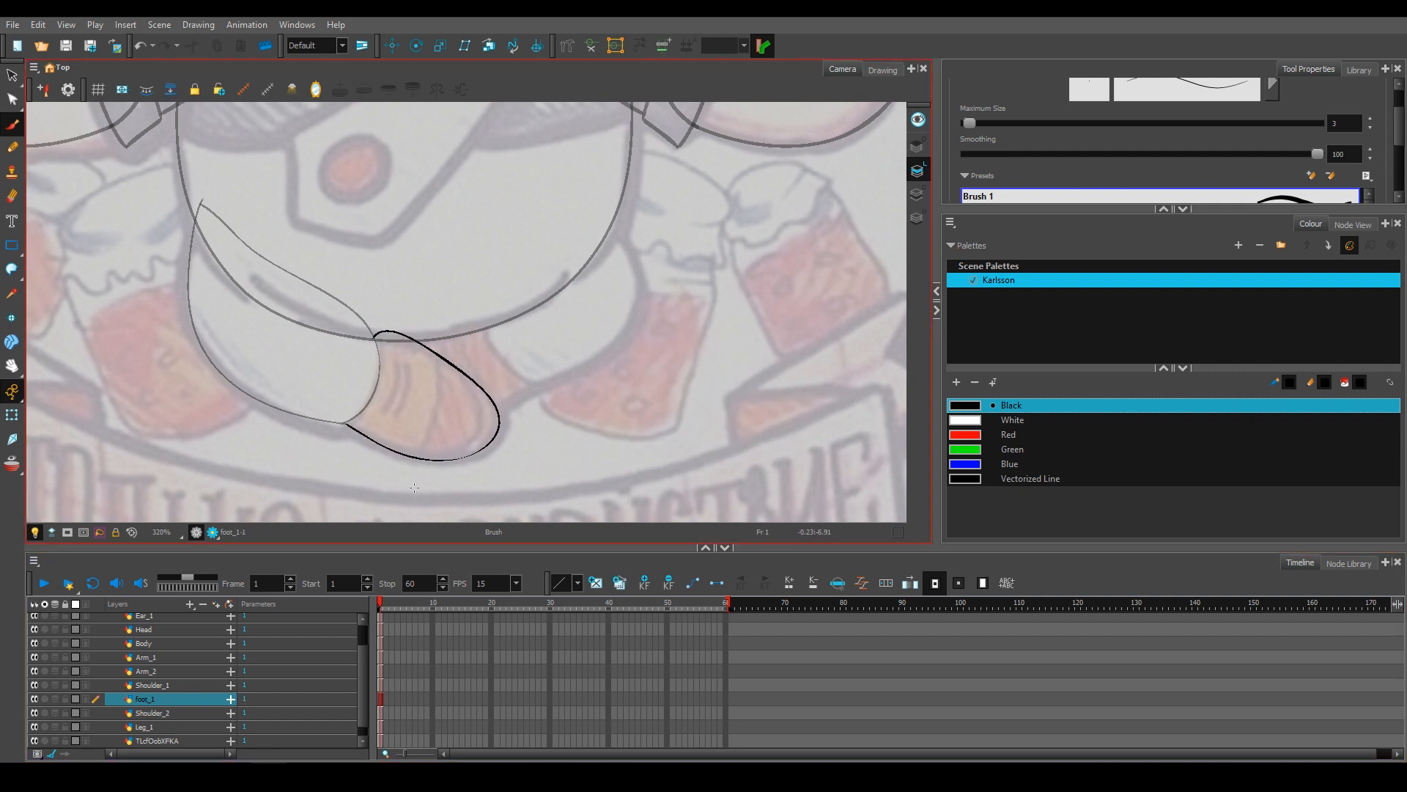
# Set the reference image's opacity to 80 and brush the curved stripes and crease lines on the front foot.
pyautogui.click(86, 740)
pyautogui.scroll(-3, 327, 666)
pyautogui.moveTo(66, 699); pyautogui.dragTo(225, 595)
pyautogui.click(45, 685)
pyautogui.click(45, 685)
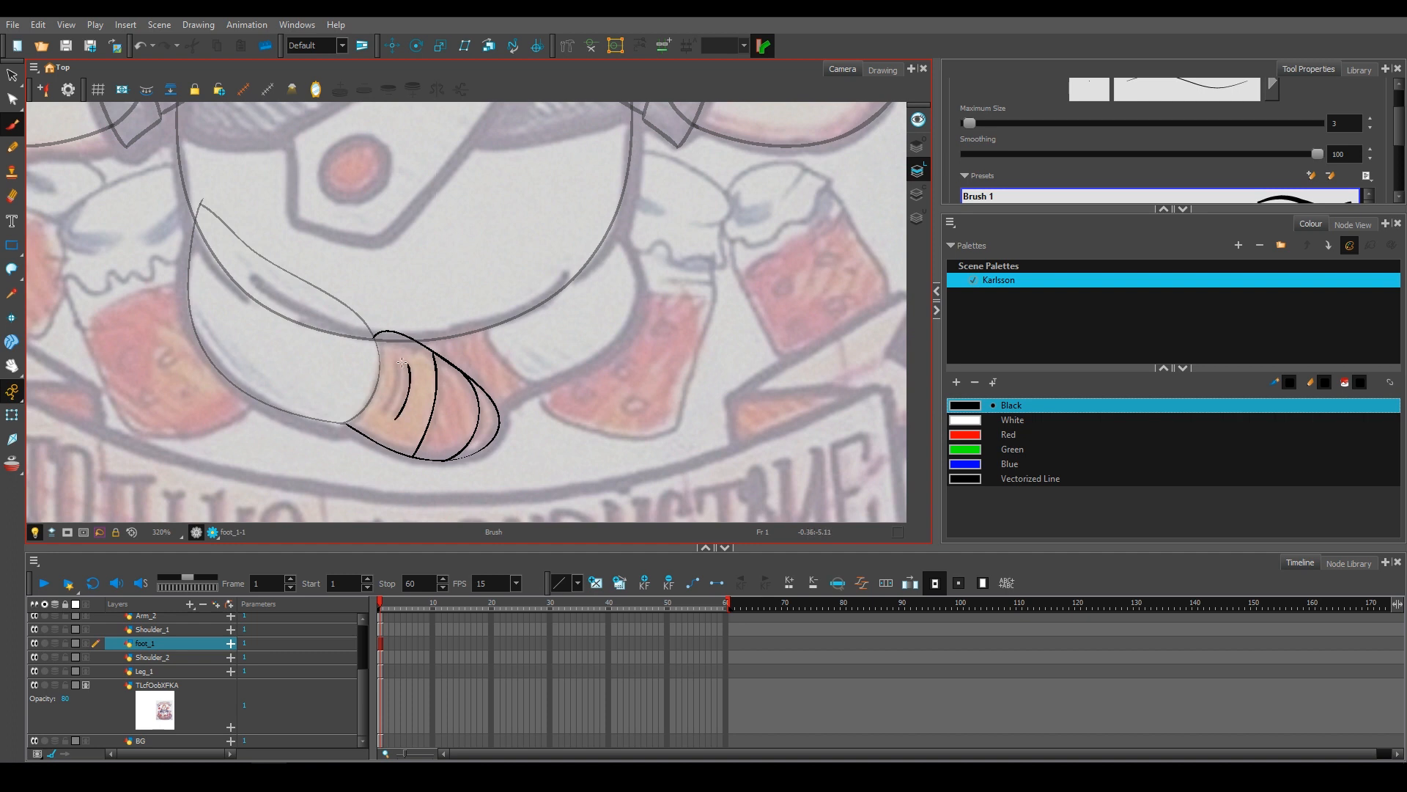
pyautogui.click(86, 685)
# Add a drawing layer named Leg_2 and brush the closed outline of the right leg.
pyautogui.click(229, 606)
pyautogui.write('g')
pyautogui.press('Return')
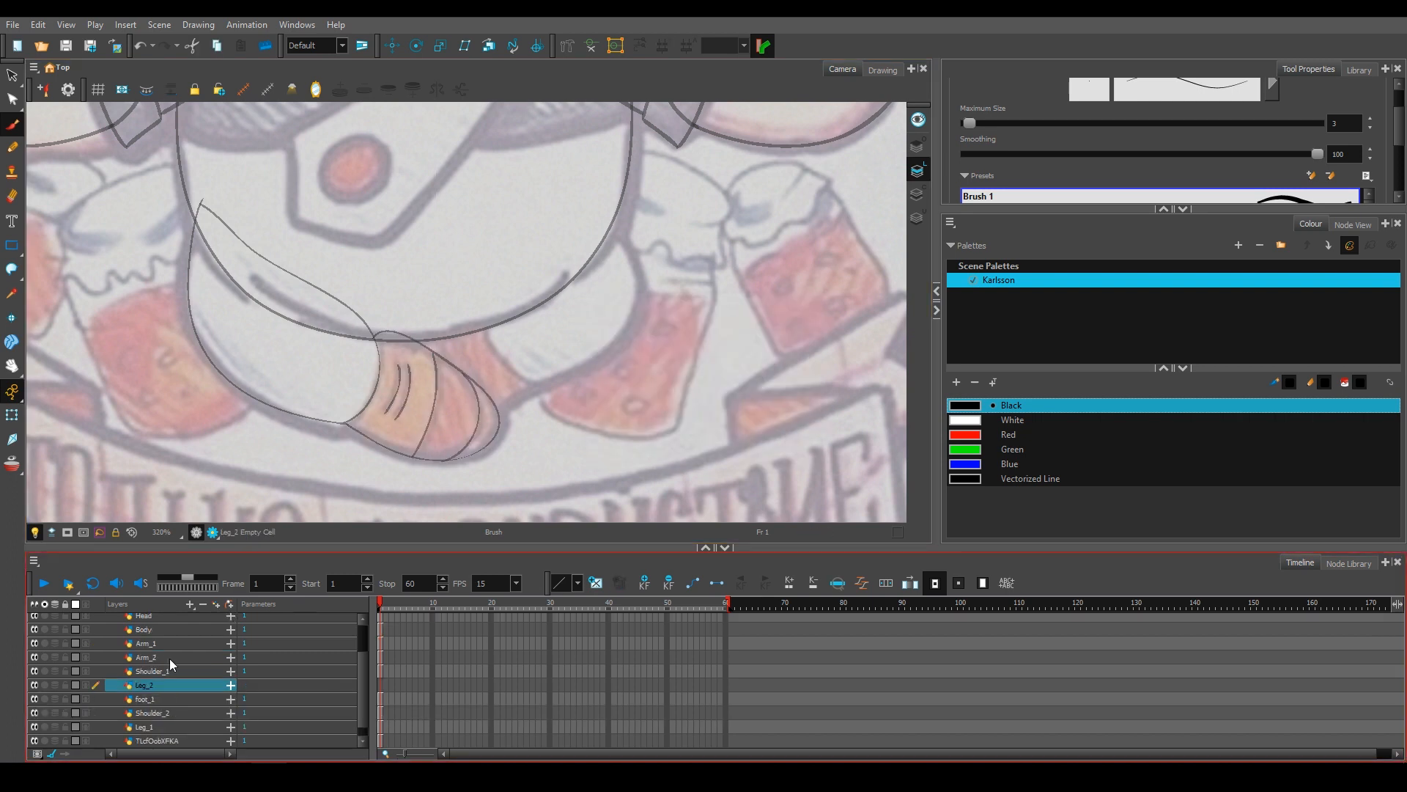
pyautogui.moveTo(536, 385)
pyautogui.mouseDown()
pyautogui.moveTo(610, 219)
pyautogui.moveTo(625, 330)
pyautogui.mouseUp()
pyautogui.hotkey('ctrl', 'z')
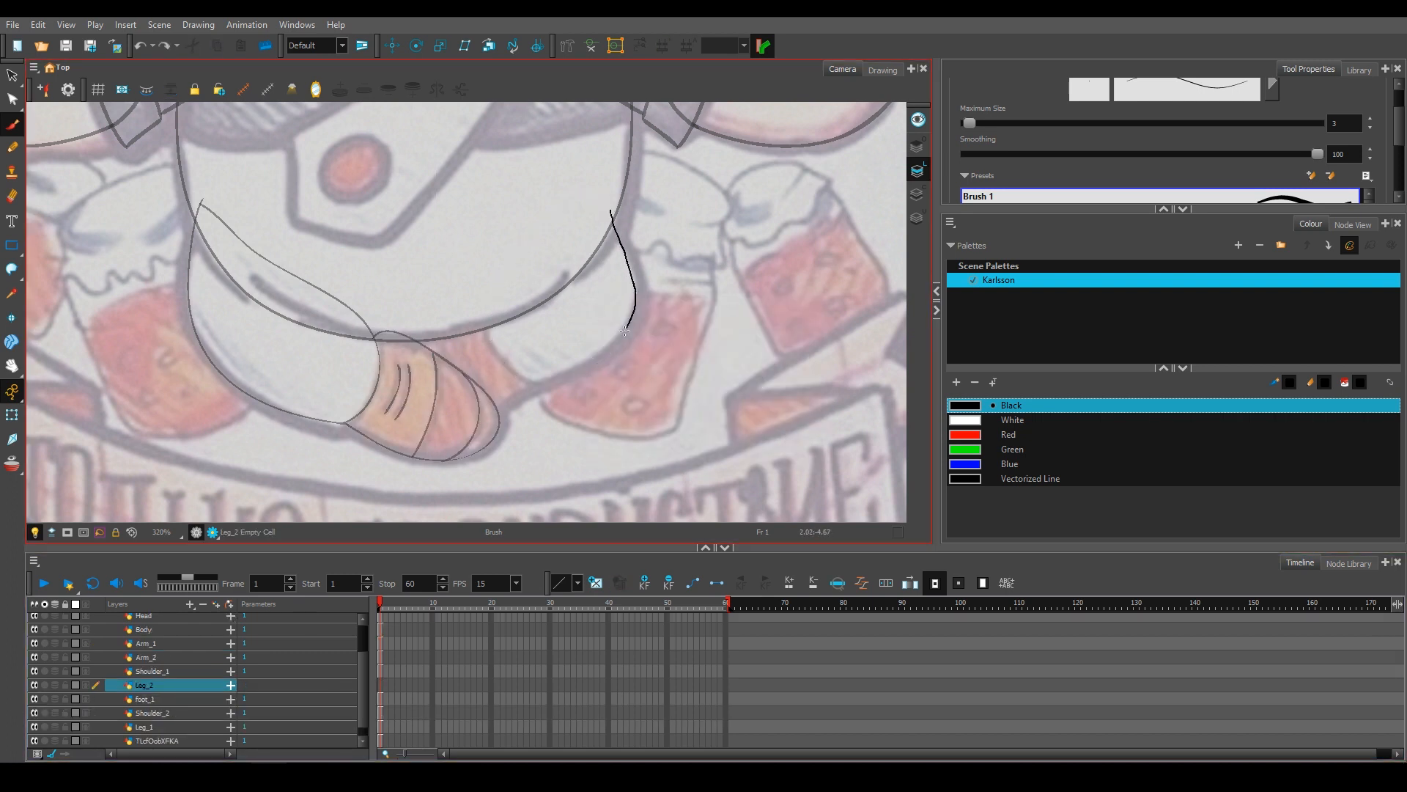
pyautogui.moveTo(494, 299); pyautogui.dragTo(612, 214)
pyautogui.moveTo(543, 374)
pyautogui.mouseDown()
pyautogui.moveTo(584, 352)
pyautogui.moveTo(586, 330)
pyautogui.mouseUp()
# Smooth the lower edge of the right leg's outline with the Contour Editor.
pyautogui.hotkey('alt', 's')
pyautogui.hotkey('alt', 'q')
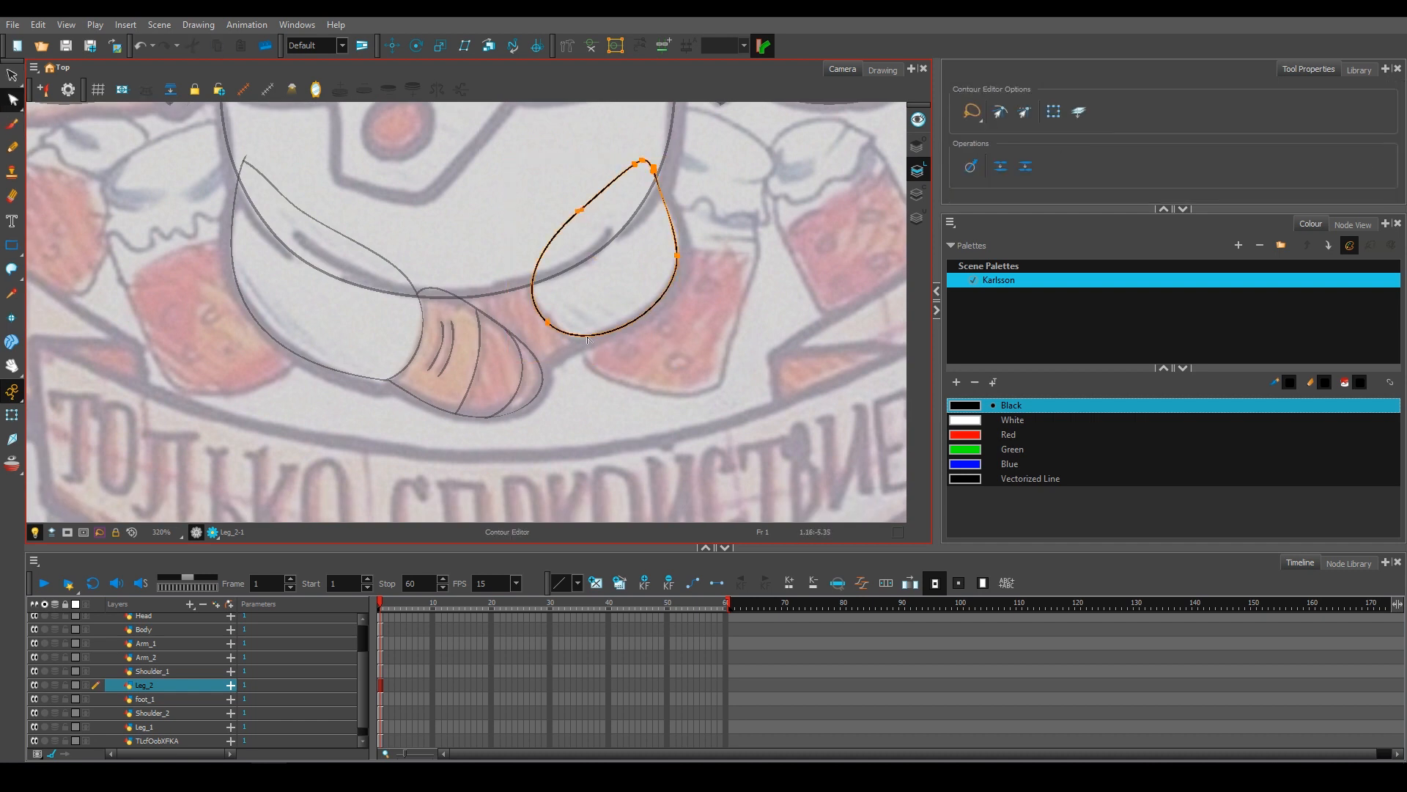
pyautogui.click(586, 335)
pyautogui.hotkey('alt', 's')
pyautogui.click(594, 335)
pyautogui.moveTo(595, 334); pyautogui.dragTo(597, 337)
# Add a drawing layer named Foot_2.
pyautogui.click(13, 124)
pyautogui.click(217, 604)
pyautogui.write('Foot_2')
pyautogui.press('Return')
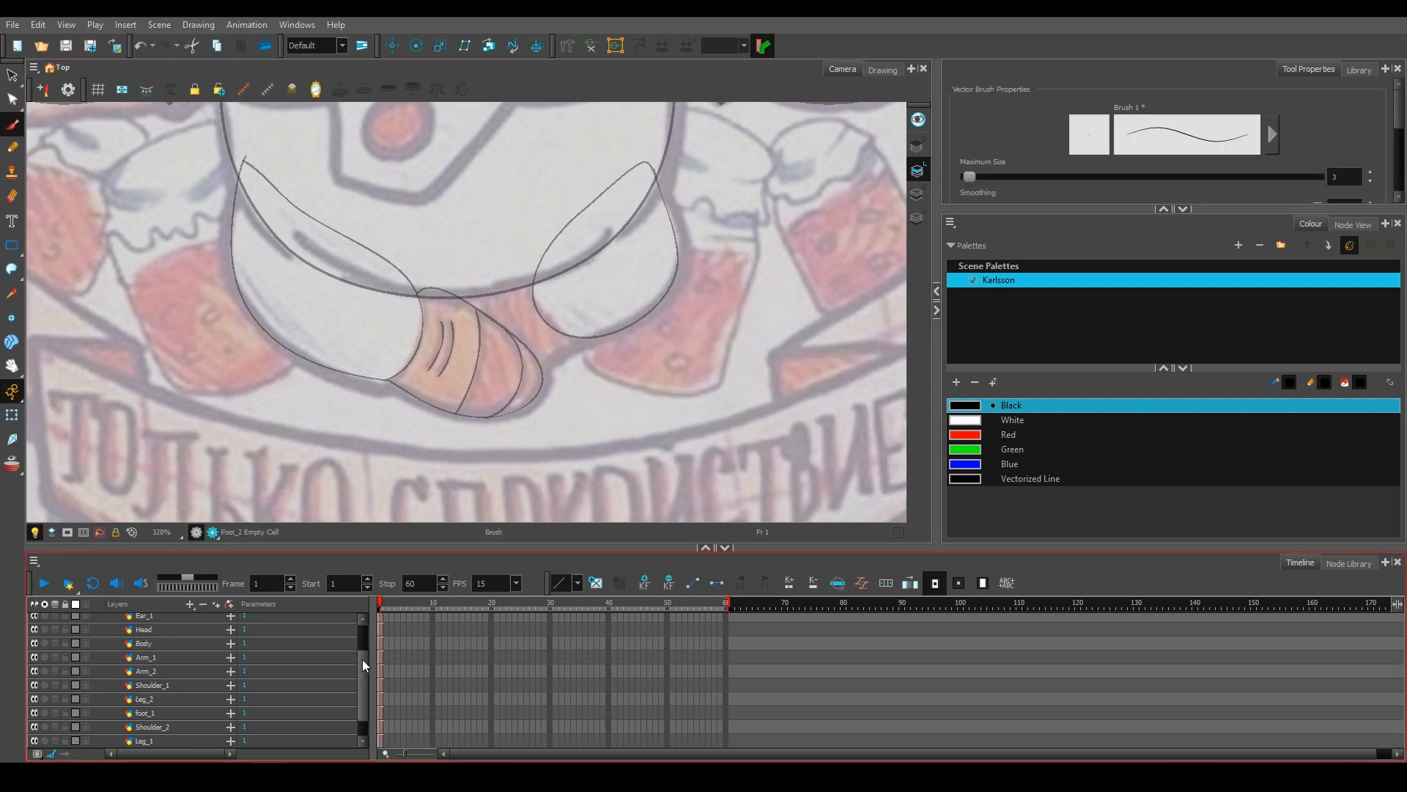
pyautogui.moveTo(362, 665); pyautogui.dragTo(363, 635)
# Brush the second foot's outline from the right leg to behind the front foot.
pyautogui.moveTo(584, 335)
pyautogui.mouseDown()
pyautogui.moveTo(528, 364)
pyautogui.moveTo(535, 290)
pyautogui.mouseUp()
pyautogui.hotkey('ctrl', 'z')
pyautogui.moveTo(362, 660); pyautogui.dragTo(363, 691)
pyautogui.click(45, 744)
pyautogui.click(45, 744)
pyautogui.moveTo(587, 338); pyautogui.dragTo(534, 280)
pyautogui.moveTo(509, 282); pyautogui.dragTo(506, 299)
# Add a drawing layer named Mouth and brush the outline of the open mouth.
pyautogui.moveTo(541, 197); pyautogui.dragTo(487, 410)
pyautogui.moveTo(550, 227)
pyautogui.mouseDown()
pyautogui.moveTo(503, 367)
pyautogui.moveTo(503, 488)
pyautogui.mouseUp()
pyautogui.moveTo(363, 678); pyautogui.dragTo(363, 634)
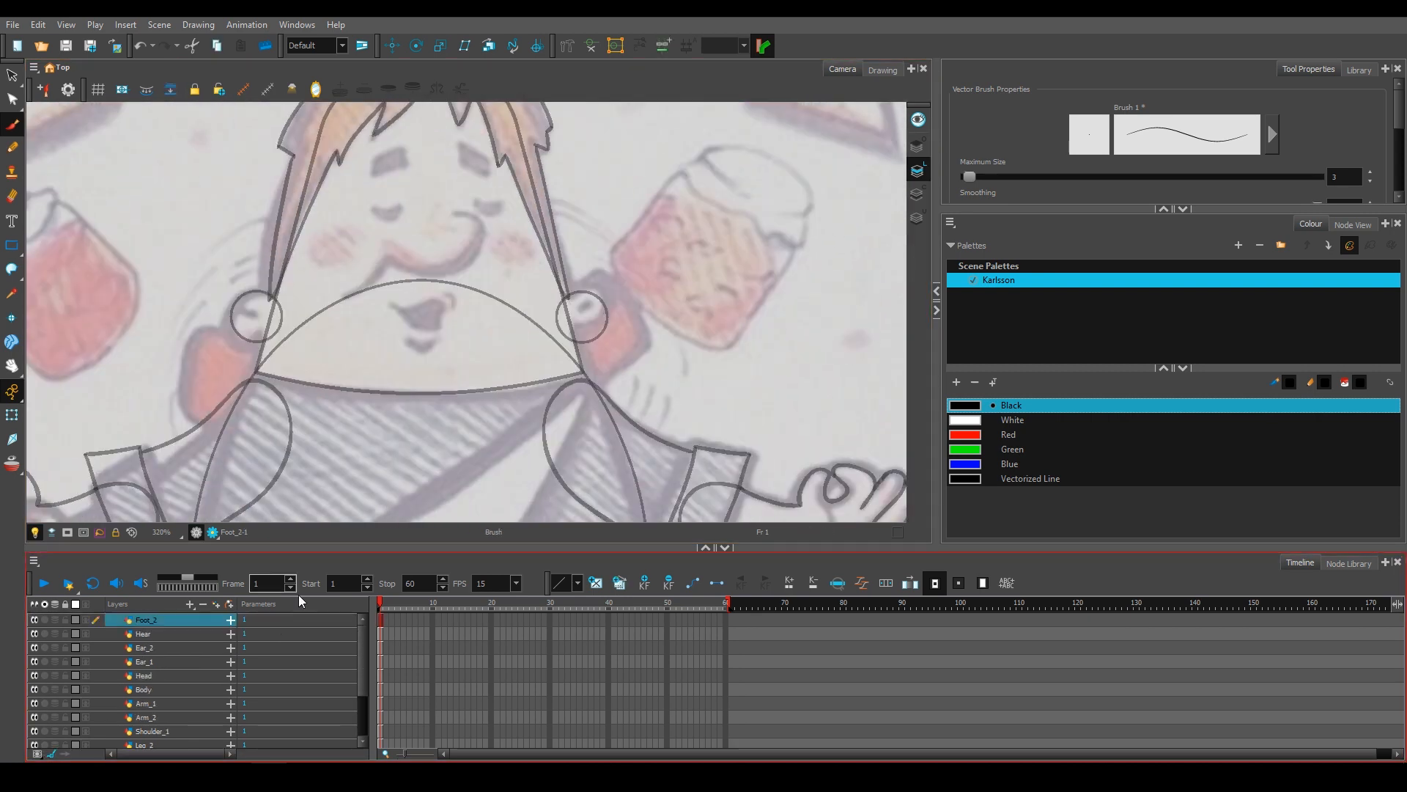
pyautogui.click(217, 604)
pyautogui.write('face')
pyautogui.click(657, 440)
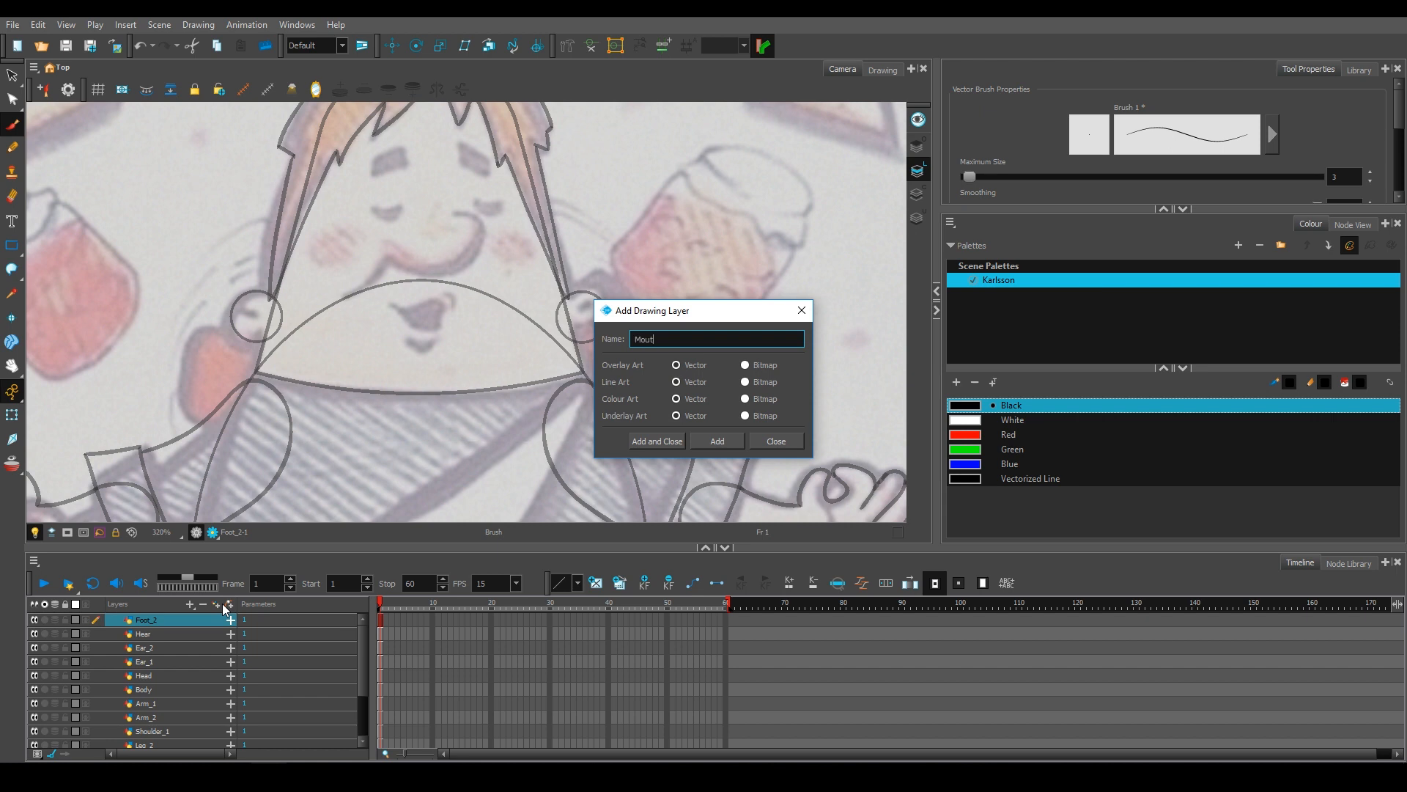
pyautogui.click(657, 440)
pyautogui.moveTo(389, 300); pyautogui.dragTo(441, 307)
pyautogui.scroll(4, 442, 308)
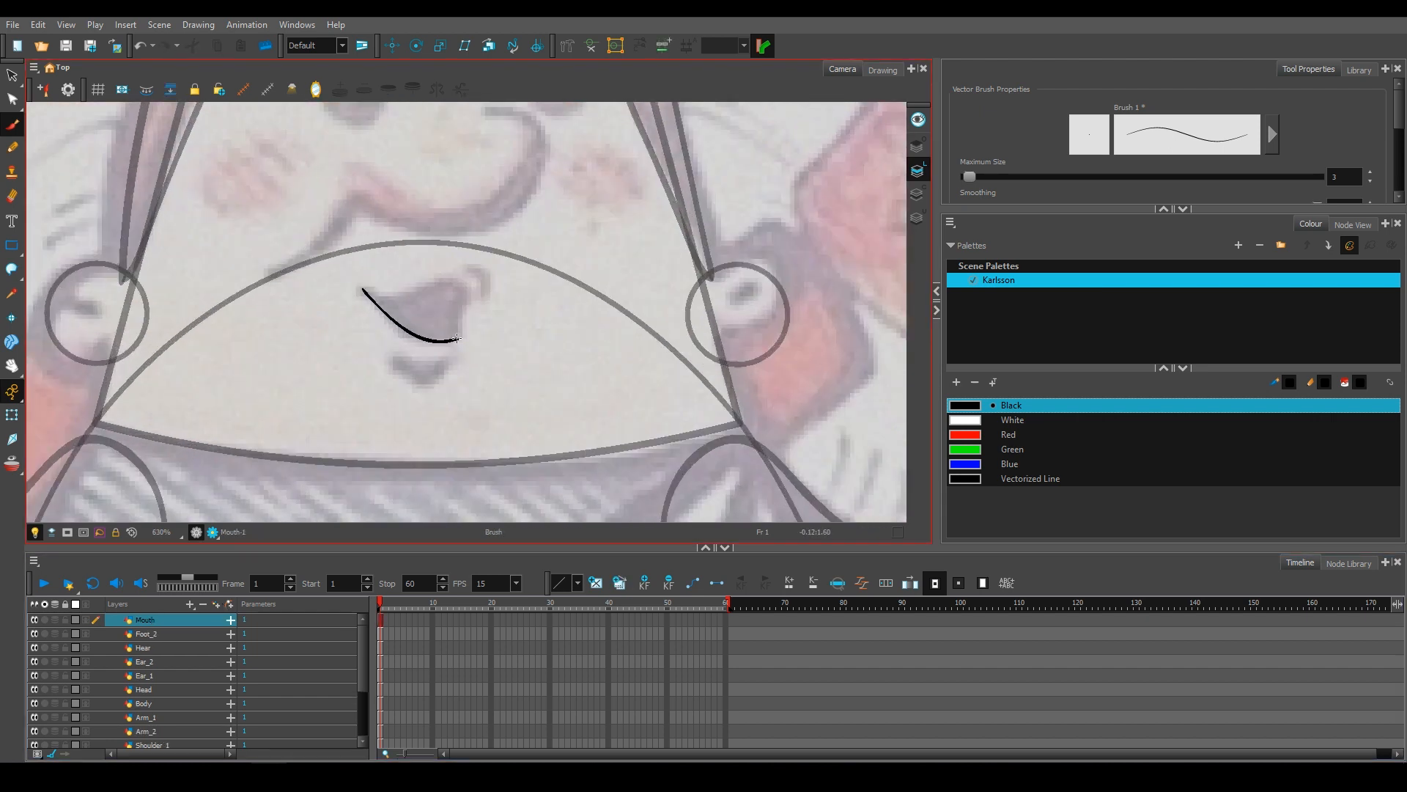
# Add a drawing layer named nose and brush the nose curve with the cheek fold running down from it.
pyautogui.click(217, 606)
pyautogui.write('nose')
pyautogui.click(657, 440)
pyautogui.moveTo(481, 189); pyautogui.dragTo(477, 354)
pyautogui.moveTo(481, 273)
pyautogui.mouseDown()
pyautogui.moveTo(518, 356)
pyautogui.moveTo(354, 357)
pyautogui.mouseUp()
pyautogui.moveTo(351, 358); pyautogui.dragTo(334, 394)
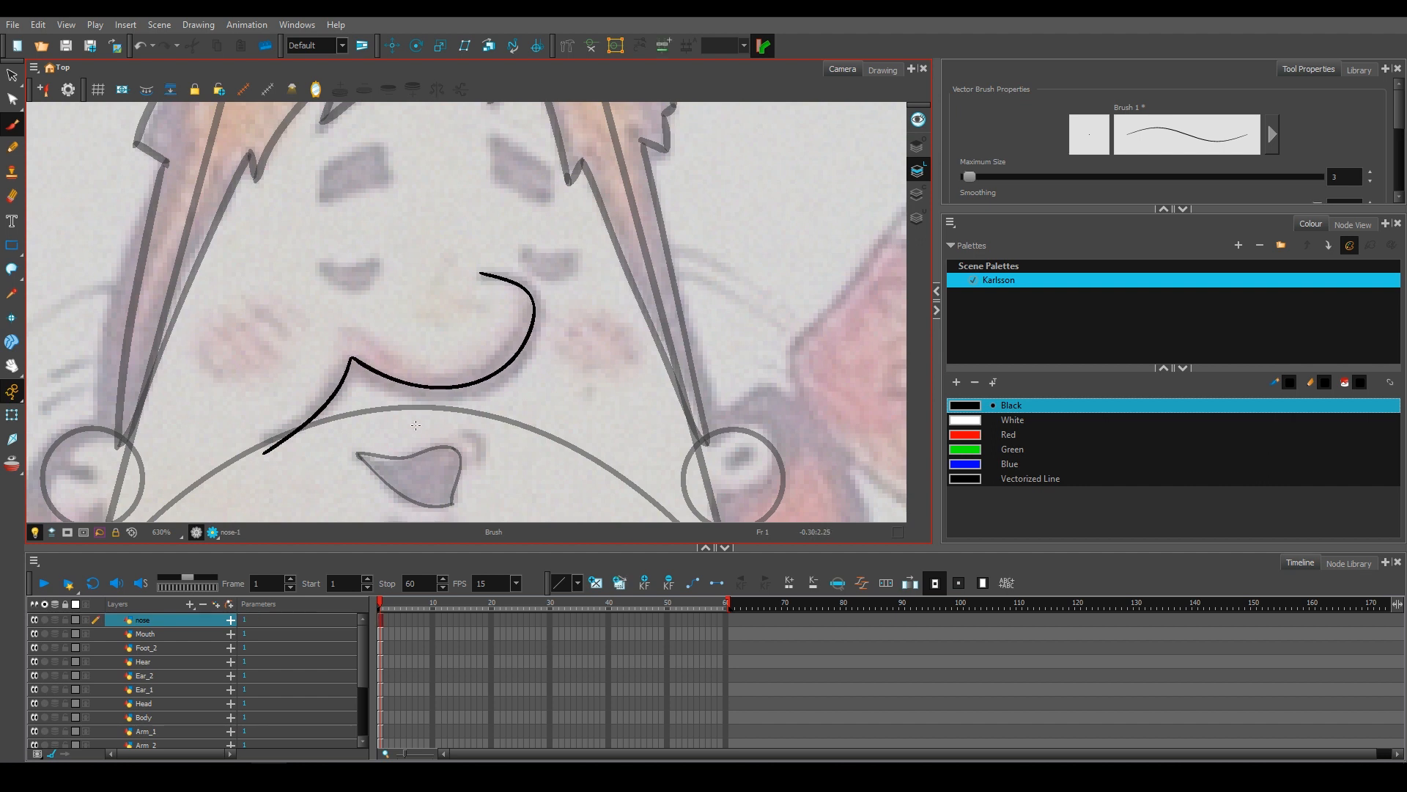
# Add a drawing layer named Eyes and brush the two closed eyes.
pyautogui.click(217, 605)
pyautogui.write('Eyes')
pyautogui.click(657, 440)
pyautogui.moveTo(577, 253); pyautogui.dragTo(522, 245)
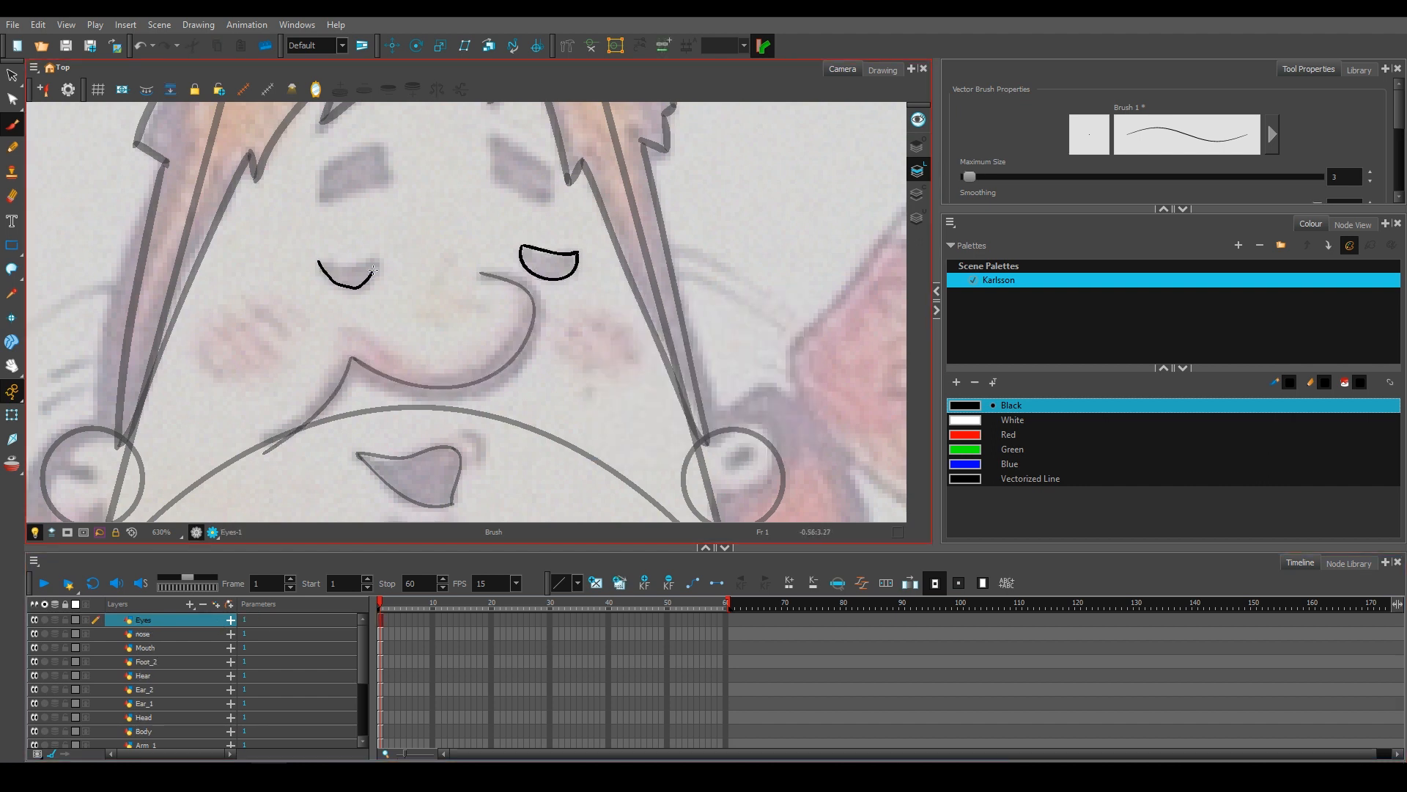
# Delete the badly drawn eye stroke and brush a clean crescent-shaped eye in its place.
pyautogui.scroll(3, 349, 284)
pyautogui.click(12, 75)
pyautogui.click(749, 218)
pyautogui.press('Delete')
pyautogui.click(12, 125)
pyautogui.moveTo(693, 206)
pyautogui.mouseDown()
pyautogui.moveTo(749, 239)
pyautogui.moveTo(806, 221)
pyautogui.mouseUp()
pyautogui.scroll(-2, 529, 260)
pyautogui.scroll(-5, 529, 261)
# Add a drawing layer named elbows and brush the outlines of both eyebrows.
pyautogui.click(217, 605)
pyautogui.write('elbows')
pyautogui.click(657, 441)
pyautogui.scroll(4, 484, 183)
pyautogui.moveTo(499, 233)
pyautogui.mouseDown()
pyautogui.moveTo(509, 271)
pyautogui.moveTo(435, 260)
pyautogui.moveTo(533, 227)
pyautogui.mouseUp()
pyautogui.hotkey('ctrl', 'z')
pyautogui.scroll(2, 460, 243)
pyautogui.moveTo(452, 329); pyautogui.dragTo(557, 298)
pyautogui.hscroll(2, 646, 225)
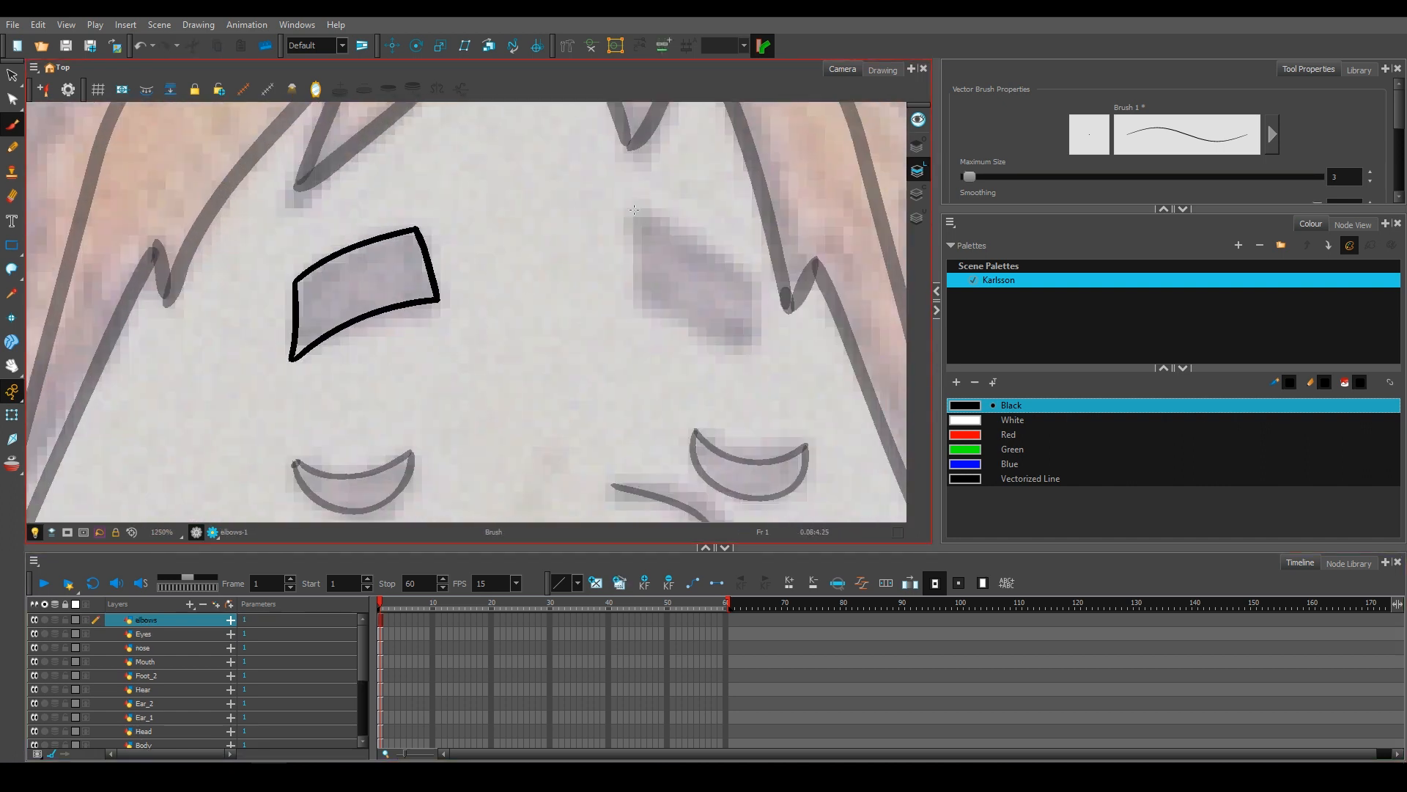
pyautogui.moveTo(638, 205); pyautogui.dragTo(760, 282)
# On the Mouth layer, brush the small crease beside the mouth and the short line under the lip.
pyautogui.scroll(-8, 601, 293)
pyautogui.click(145, 662)
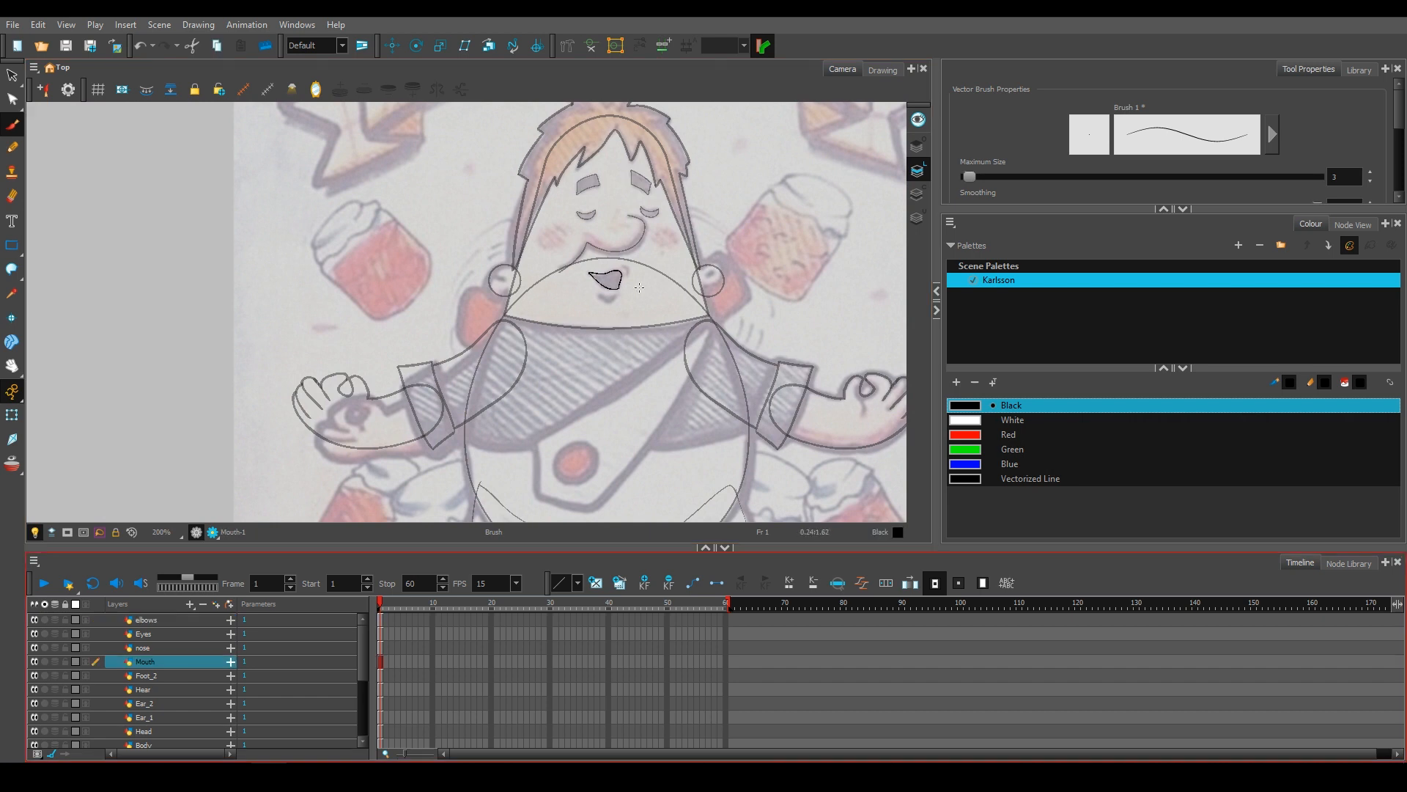
pyautogui.scroll(6, 571, 268)
pyautogui.moveTo(618, 243); pyautogui.dragTo(638, 280)
pyautogui.scroll(-4, 627, 341)
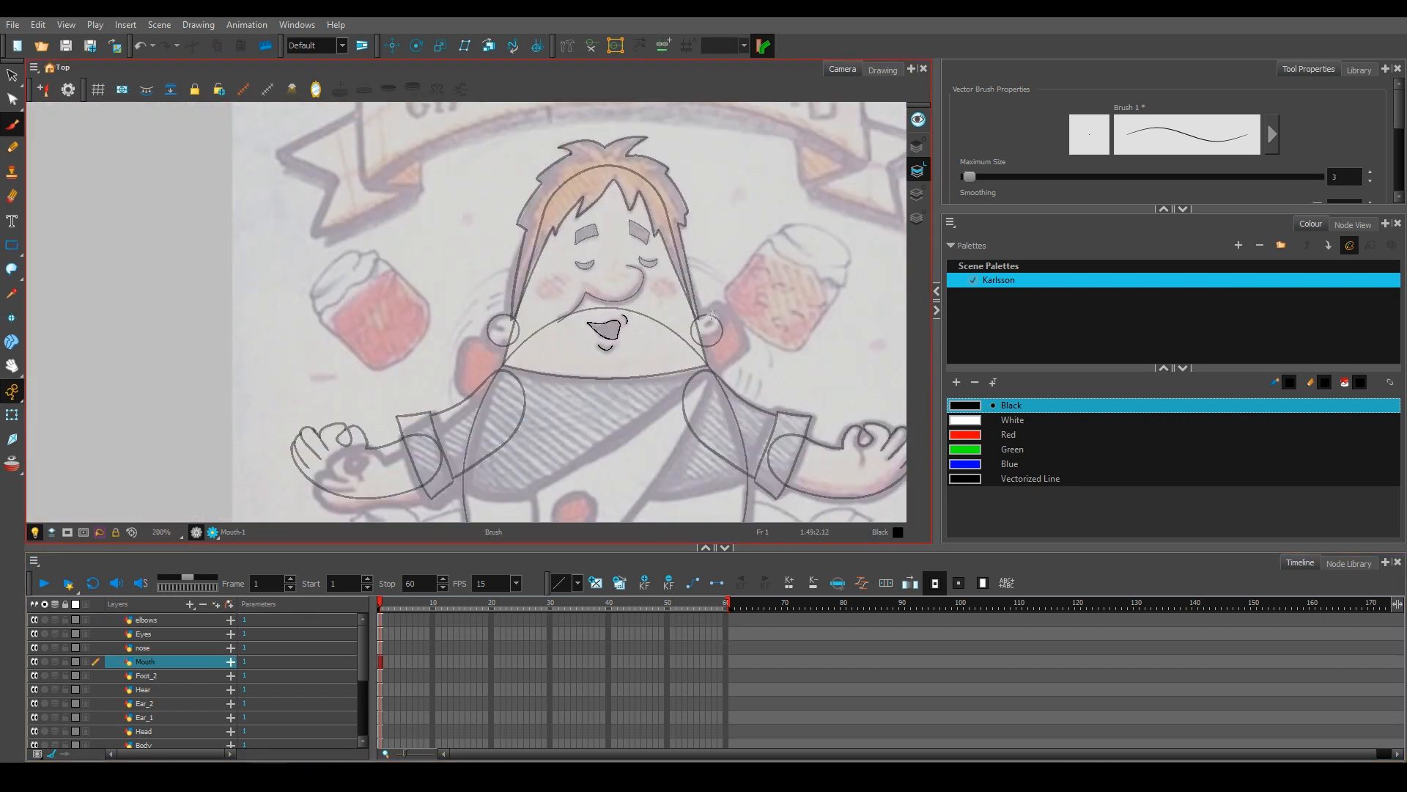
# On the Body layer, brush the left shirt hem and the trouser bib with its edges up to the right shoulder.
pyautogui.scroll(-2, 709, 318)
pyautogui.scroll(-3, 220, 682)
pyautogui.click(145, 679)
pyautogui.scroll(3, 527, 311)
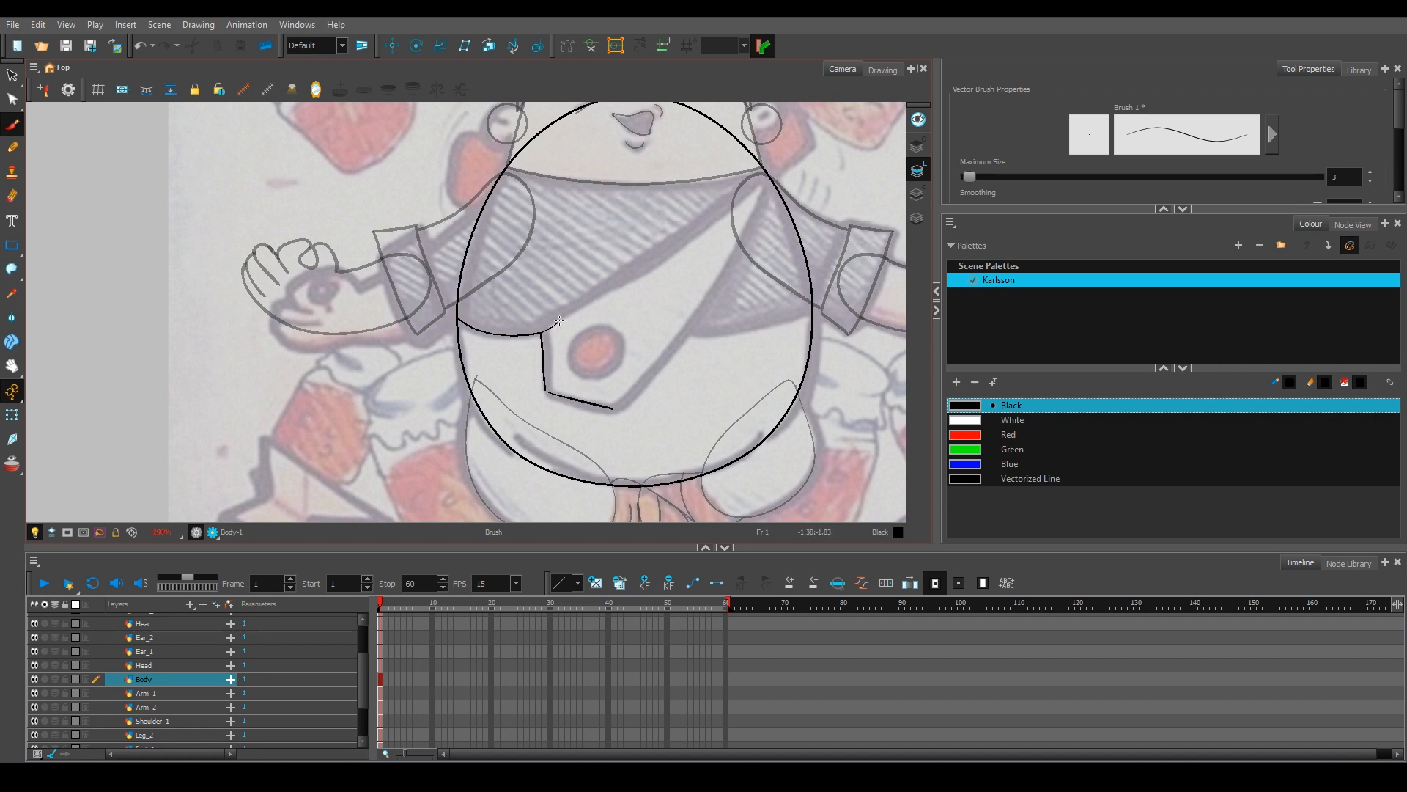
pyautogui.moveTo(761, 185); pyautogui.dragTo(762, 184)
# Brush the round button on the bib and close the gaps between the bib and strap lines.
pyautogui.scroll(4, 608, 394)
pyautogui.moveTo(529, 241)
pyautogui.mouseDown()
pyautogui.moveTo(510, 293)
pyautogui.moveTo(522, 258)
pyautogui.mouseUp()
pyautogui.moveTo(465, 385); pyautogui.dragTo(518, 205)
pyautogui.moveTo(664, 242); pyautogui.dragTo(614, 268)
pyautogui.scroll(4, 569, 314)
pyautogui.scroll(-6, 570, 314)
pyautogui.scroll(-5, 614, 264)
pyautogui.moveTo(663, 146); pyautogui.dragTo(601, 218)
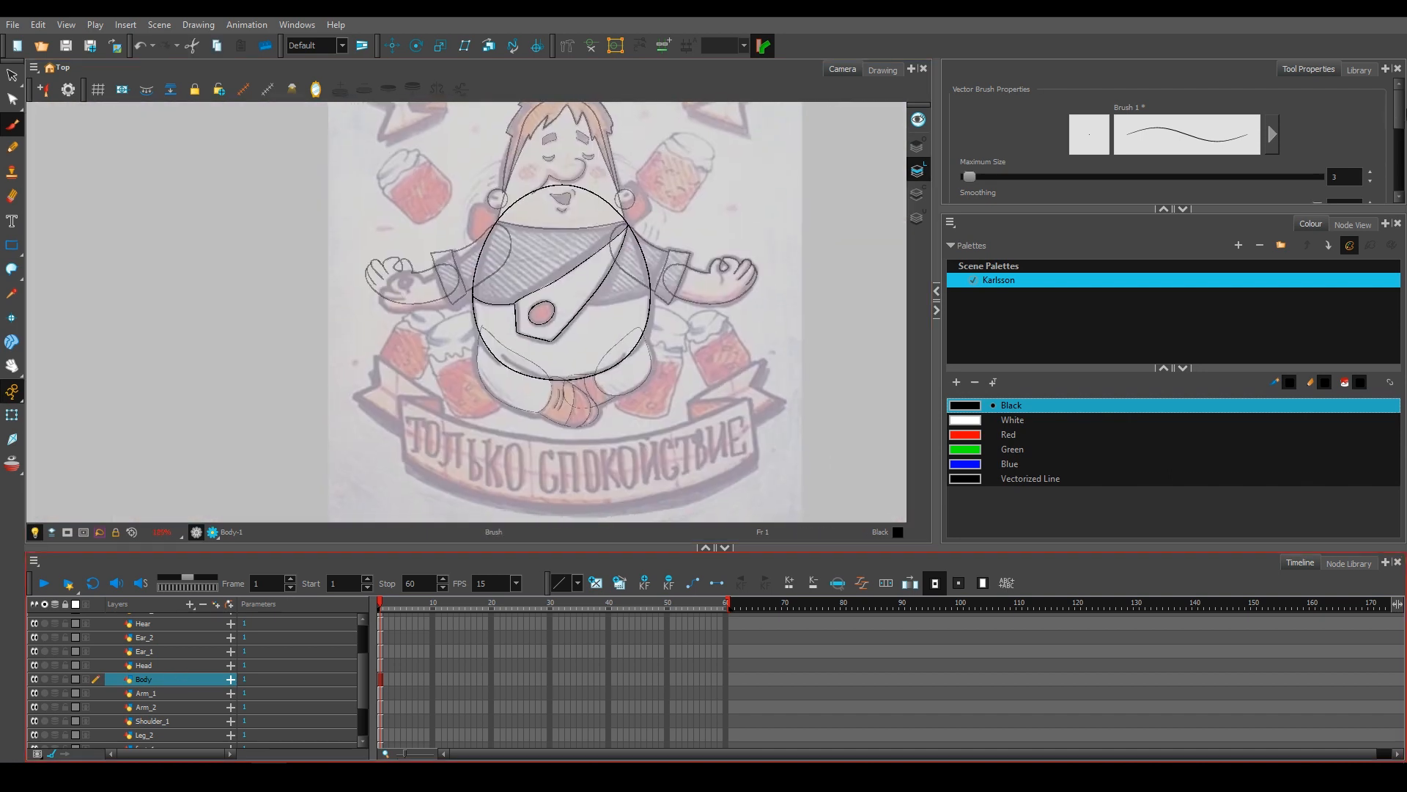
# Try to generate colour-art contours from all of the Body layer's line art for painting.
pyautogui.click(11, 75)
pyautogui.hotkey('ctrl', 'a')
pyautogui.click(972, 107)
pyautogui.click(15, 271)
pyautogui.click(51, 266)
pyautogui.scroll(3, 567, 316)
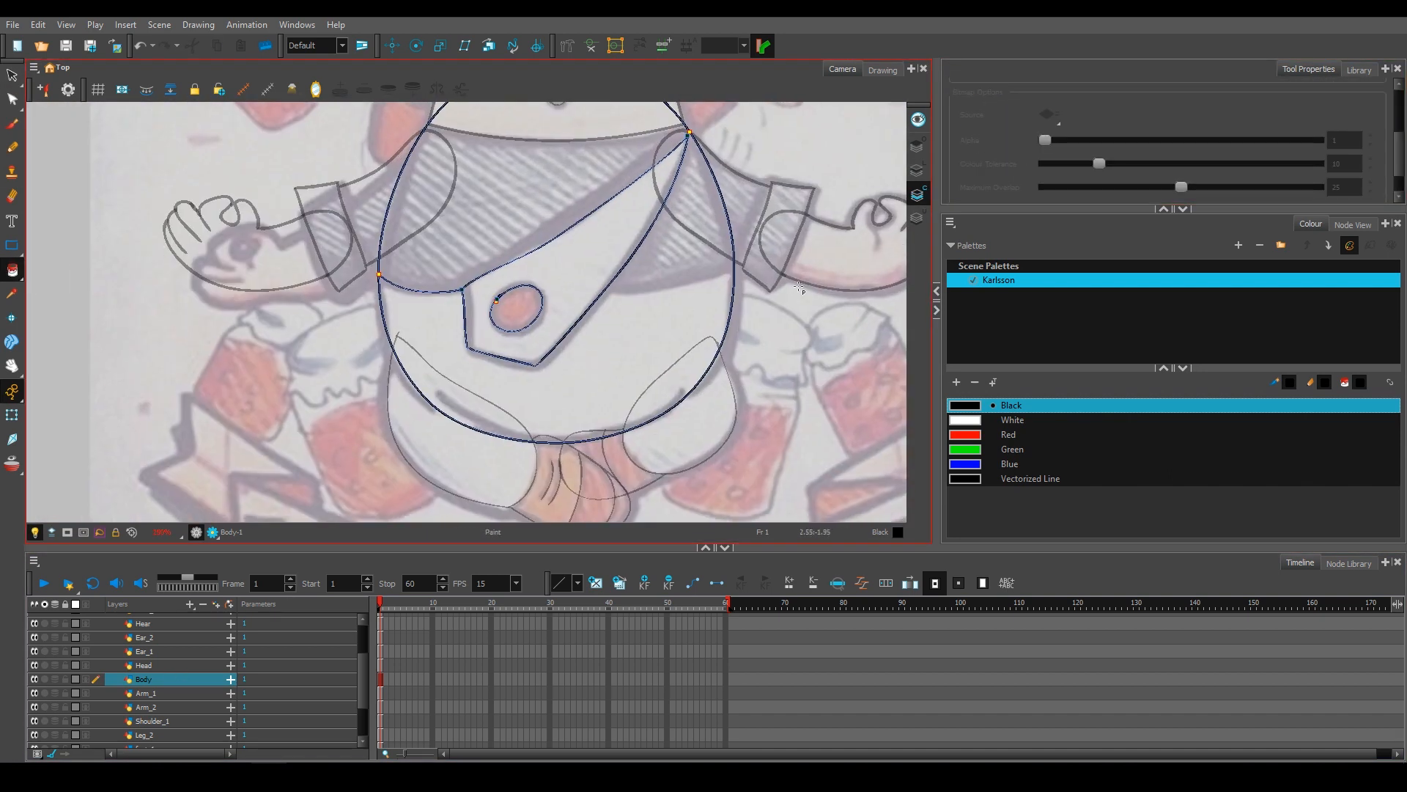
# Try to fill the bib button with Red and the bib with White.
pyautogui.click(1009, 435)
pyautogui.click(517, 308)
pyautogui.click(1012, 420)
pyautogui.click(576, 289)
pyautogui.hotkey('ctrl', 'z')
pyautogui.hotkey('ctrl', 'z')
# Compare the line art and colour art of Body, and undo the colour-art contours and last strokes.
pyautogui.click(918, 171)
pyautogui.click(918, 195)
pyautogui.hotkey('ctrl', 'z')
pyautogui.hotkey('ctrl', 'z')
pyautogui.hotkey('ctrl', 'z')
pyautogui.hotkey('ctrl', 'z')
# Brush the bib button and strap edges again, and add the shirt hem on the body's right side.
pyautogui.click(11, 124)
pyautogui.scroll(3, 518, 276)
pyautogui.moveTo(477, 278); pyautogui.dragTo(446, 321)
pyautogui.moveTo(378, 347); pyautogui.dragTo(761, 104)
pyautogui.moveTo(524, 499); pyautogui.dragTo(812, 104)
pyautogui.moveTo(454, 359); pyautogui.dragTo(445, 372)
pyautogui.click(140, 45)
pyautogui.moveTo(671, 346)
pyautogui.mouseDown()
pyautogui.moveTo(510, 289)
pyautogui.moveTo(648, 288)
pyautogui.mouseUp()
# Generate colour-art contours from the Body layer's completed line art and activate the Paint tool.
pyautogui.click(975, 407)
pyautogui.scroll(-5, 690, 257)
pyautogui.hotkey('alt', 's')
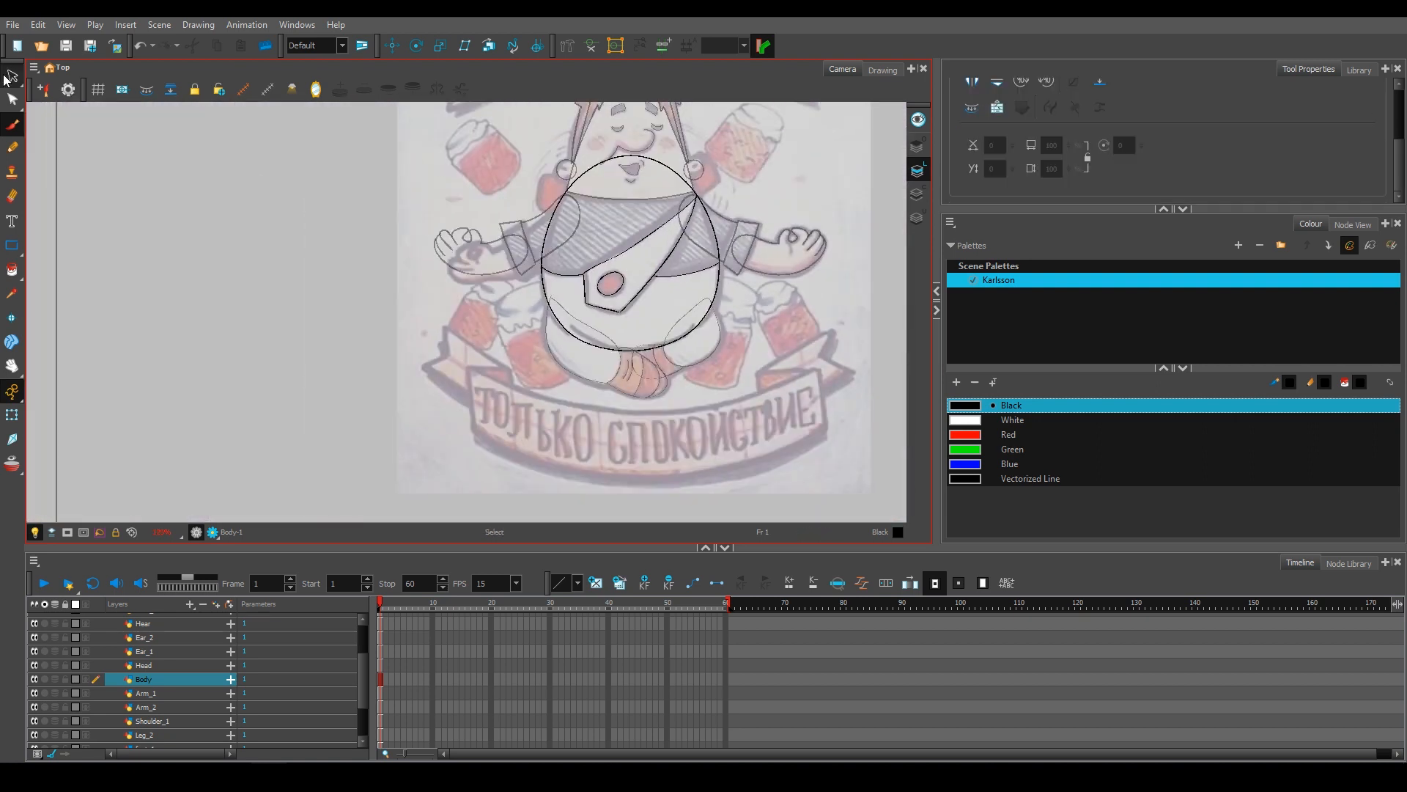
pyautogui.click(80, 269)
pyautogui.scroll(5, 630, 261)
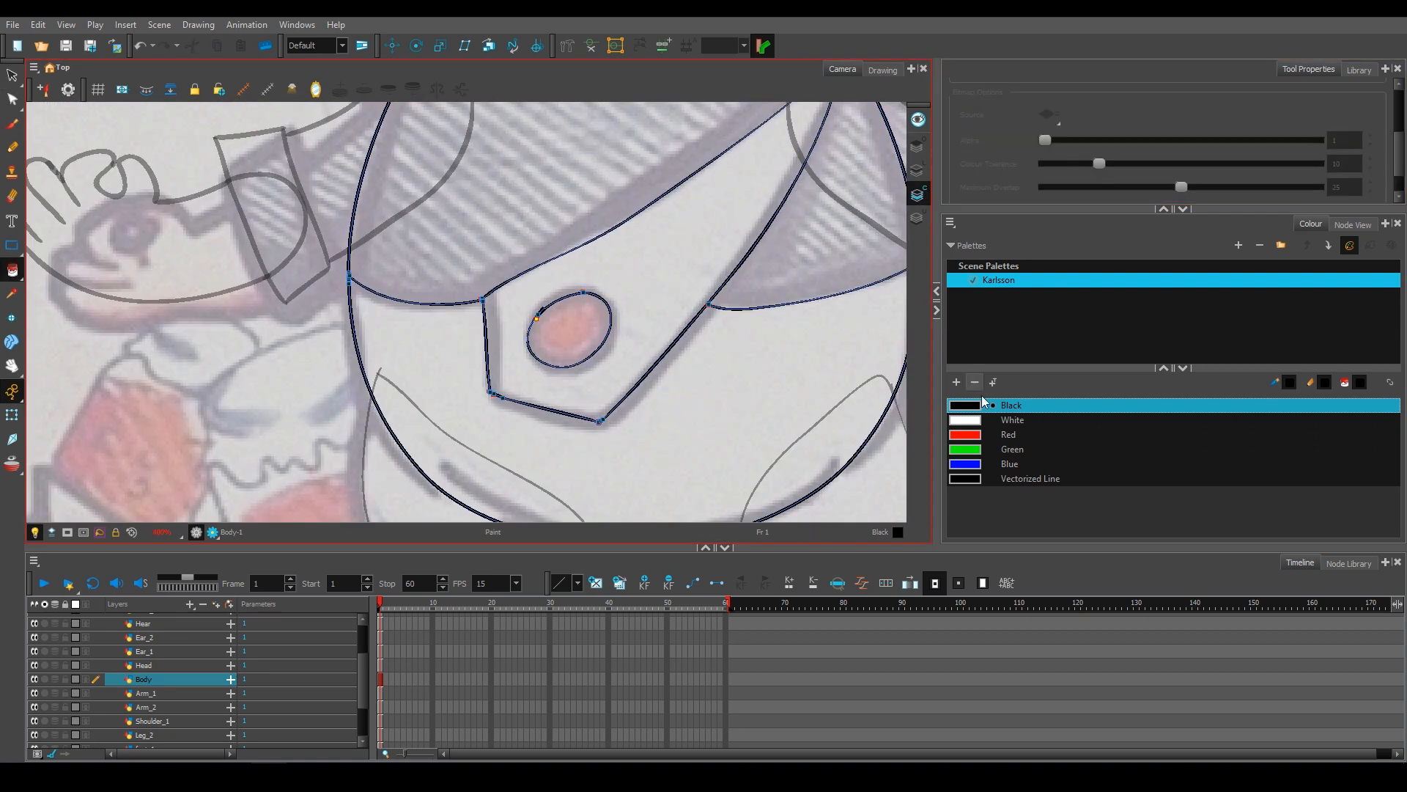
# Fill the bib button with Red, and fill the bib and trousers on the Body layer with White.
pyautogui.click(985, 435)
pyautogui.click(572, 329)
pyautogui.click(986, 420)
pyautogui.click(645, 294)
pyautogui.click(708, 410)
pyautogui.scroll(-4, 707, 316)
# Fill the shirt with Green and recolour the Green swatch to a dark teal, RGB 0, 83, 71.
pyautogui.click(11, 75)
pyautogui.click(11, 123)
pyautogui.click(11, 75)
pyautogui.click(967, 450)
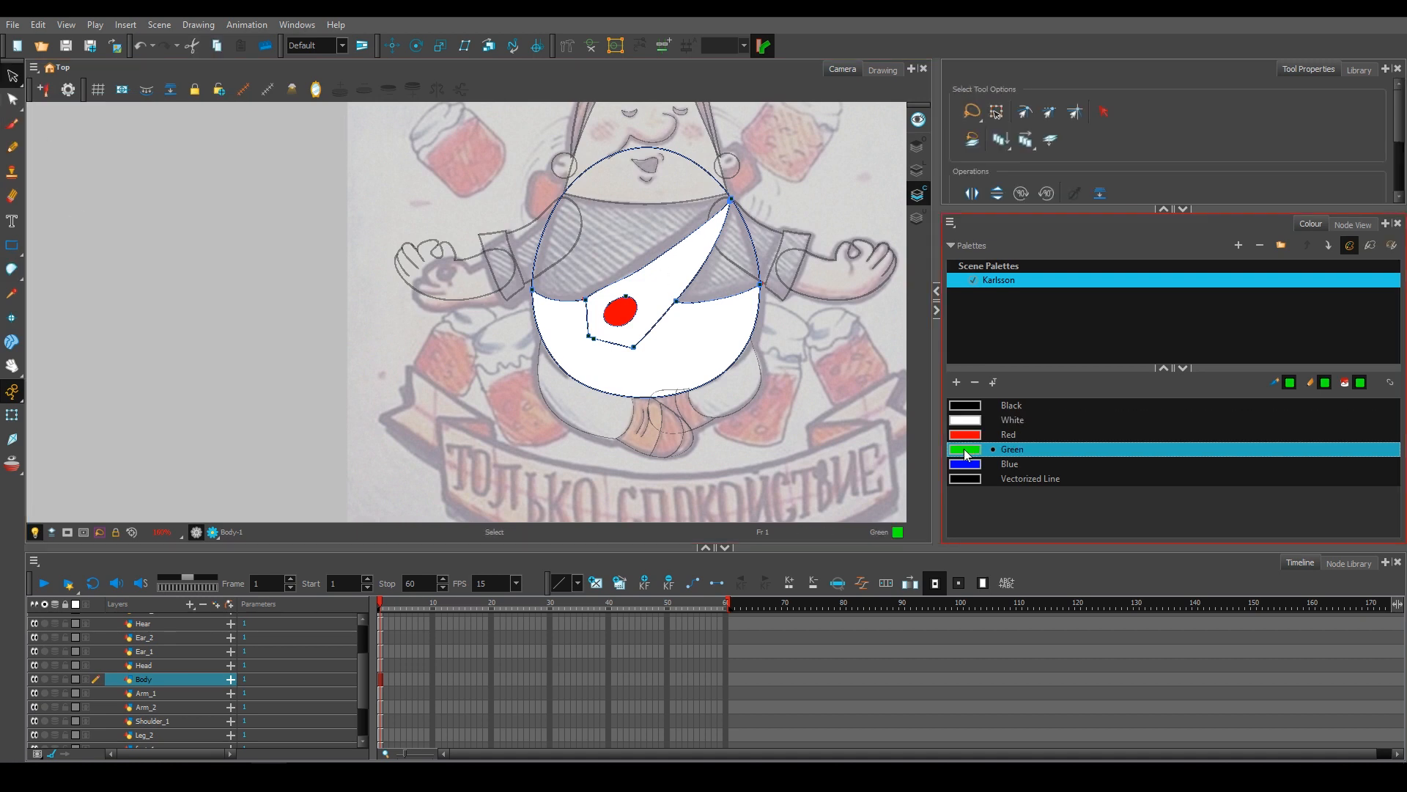
pyautogui.click(670, 236)
pyautogui.doubleClick(966, 448)
pyautogui.click(667, 407)
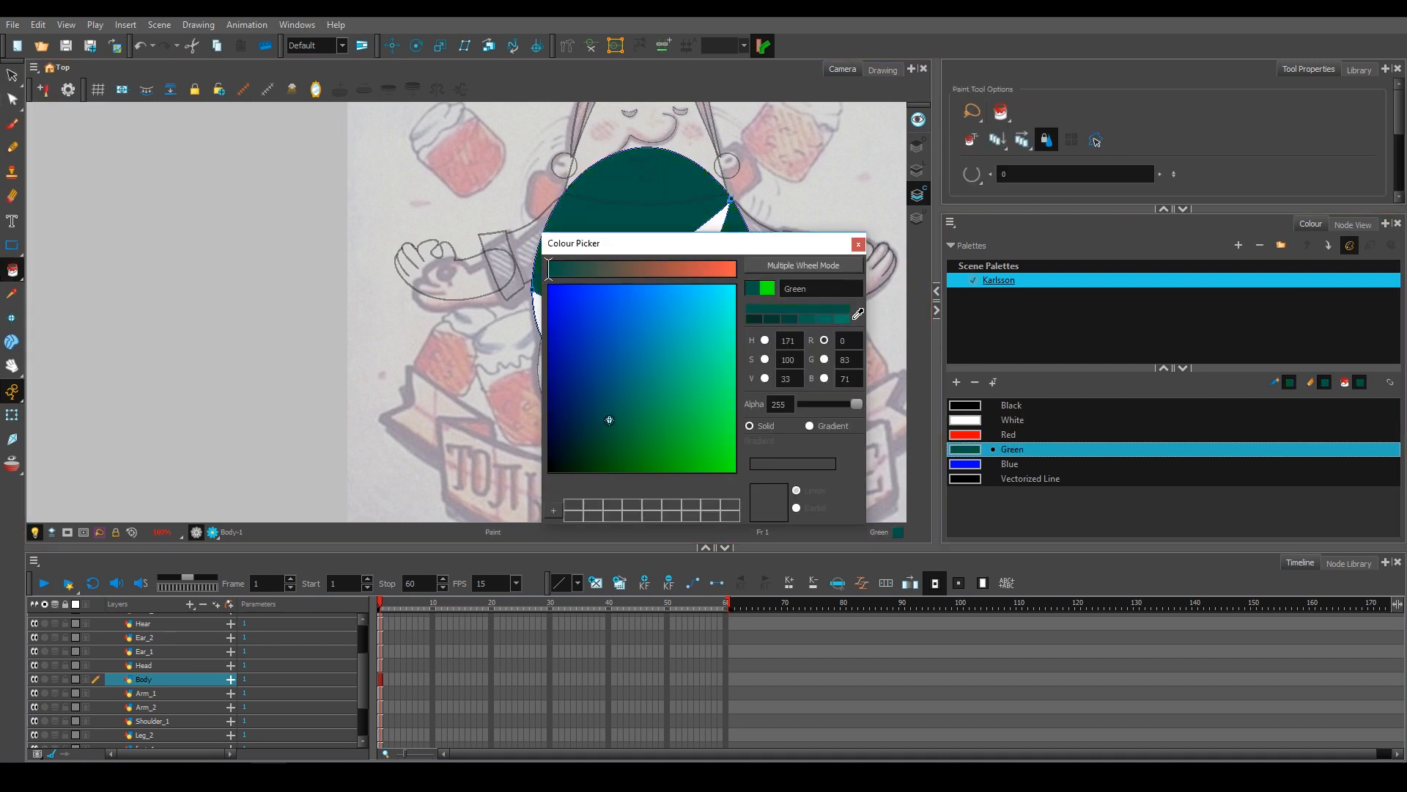
pyautogui.click(864, 249)
pyautogui.click(11, 76)
pyautogui.click(167, 666)
pyautogui.click(167, 679)
pyautogui.moveTo(781, 150); pyautogui.dragTo(729, 247)
pyautogui.scroll(-3, 165, 704)
pyautogui.click(158, 713)
pyautogui.click(158, 699)
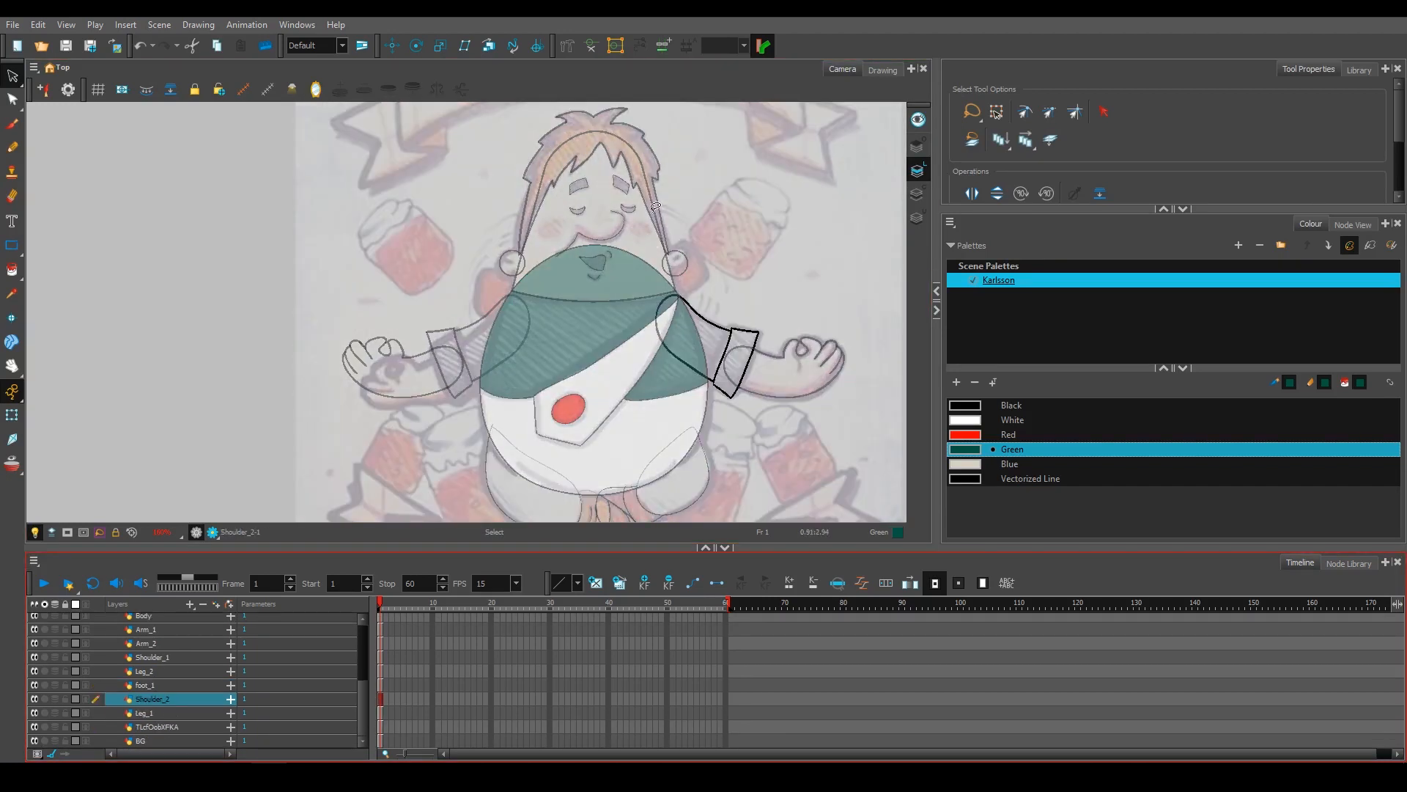
# Generate colour-art contours from the Head layer's line art and fill the head with the beige Blue swatch.
pyautogui.click(508, 286)
pyautogui.moveTo(546, 126); pyautogui.dragTo(816, 282)
pyautogui.moveTo(1402, 101); pyautogui.dragTo(1402, 111)
pyautogui.click(973, 161)
pyautogui.click(916, 194)
pyautogui.click(13, 270)
pyautogui.click(1010, 464)
pyautogui.click(616, 278)
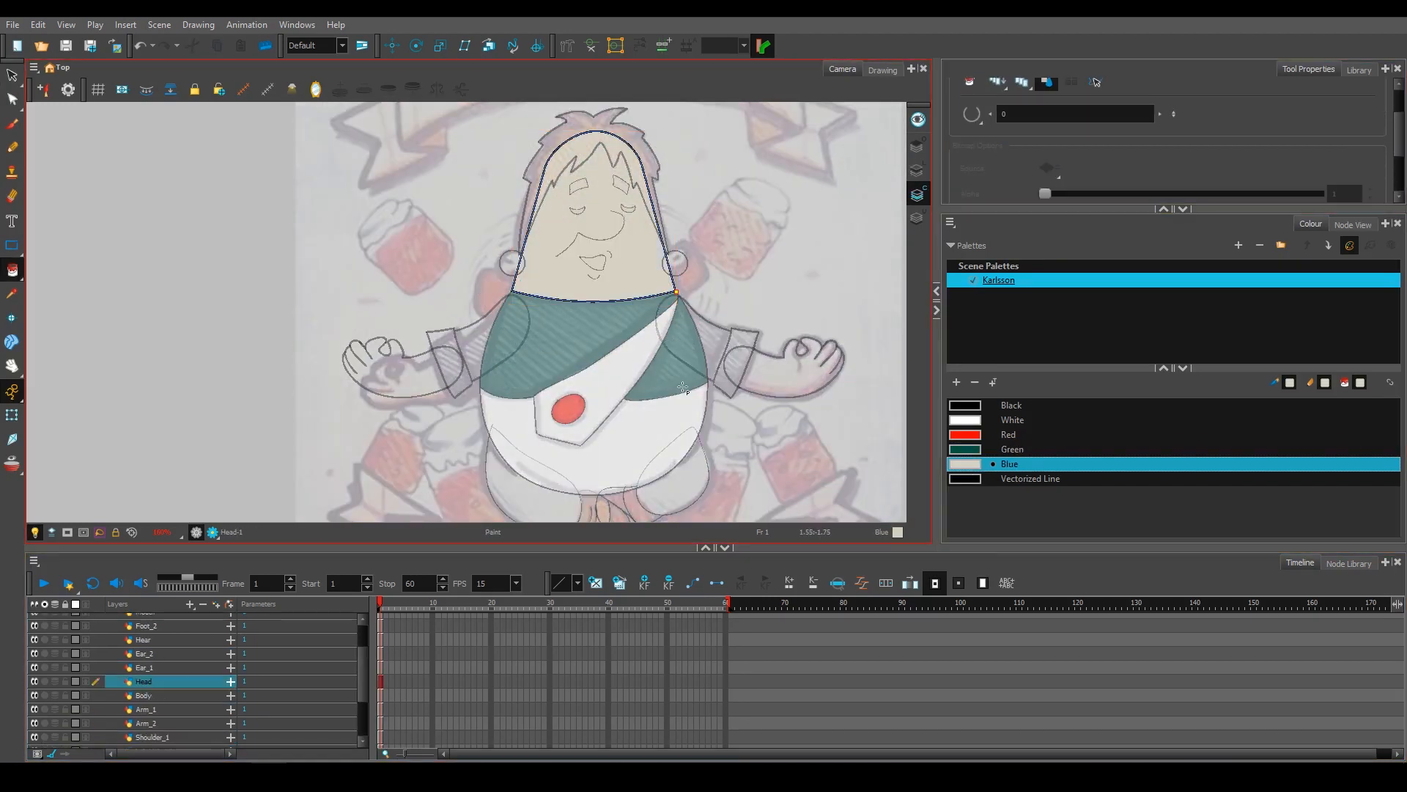
# Generate colour-art contours for Ear_1 and Ear_2 and fill both ears with the Blue swatch.
pyautogui.click(147, 666)
pyautogui.click(35, 533)
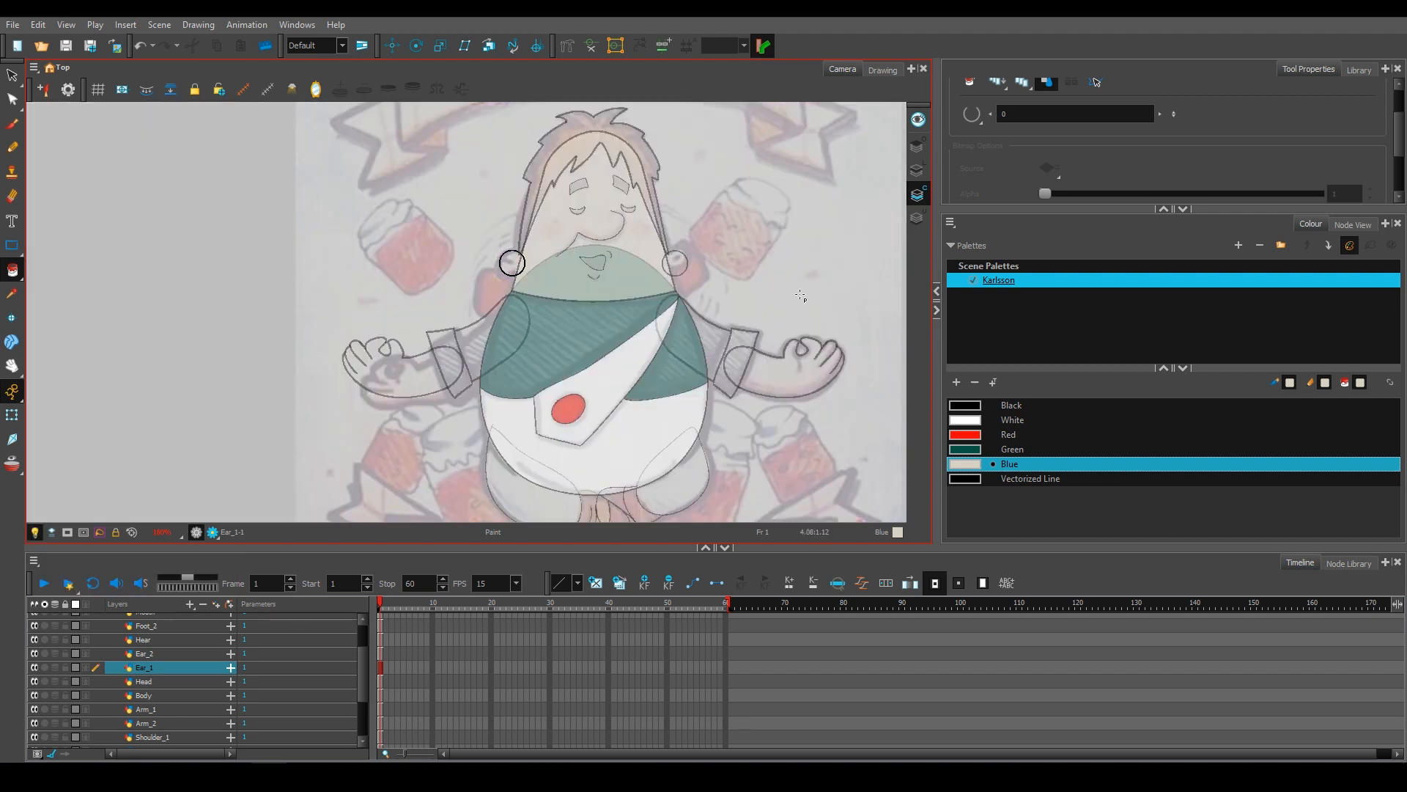
pyautogui.hotkey('alt', 's')
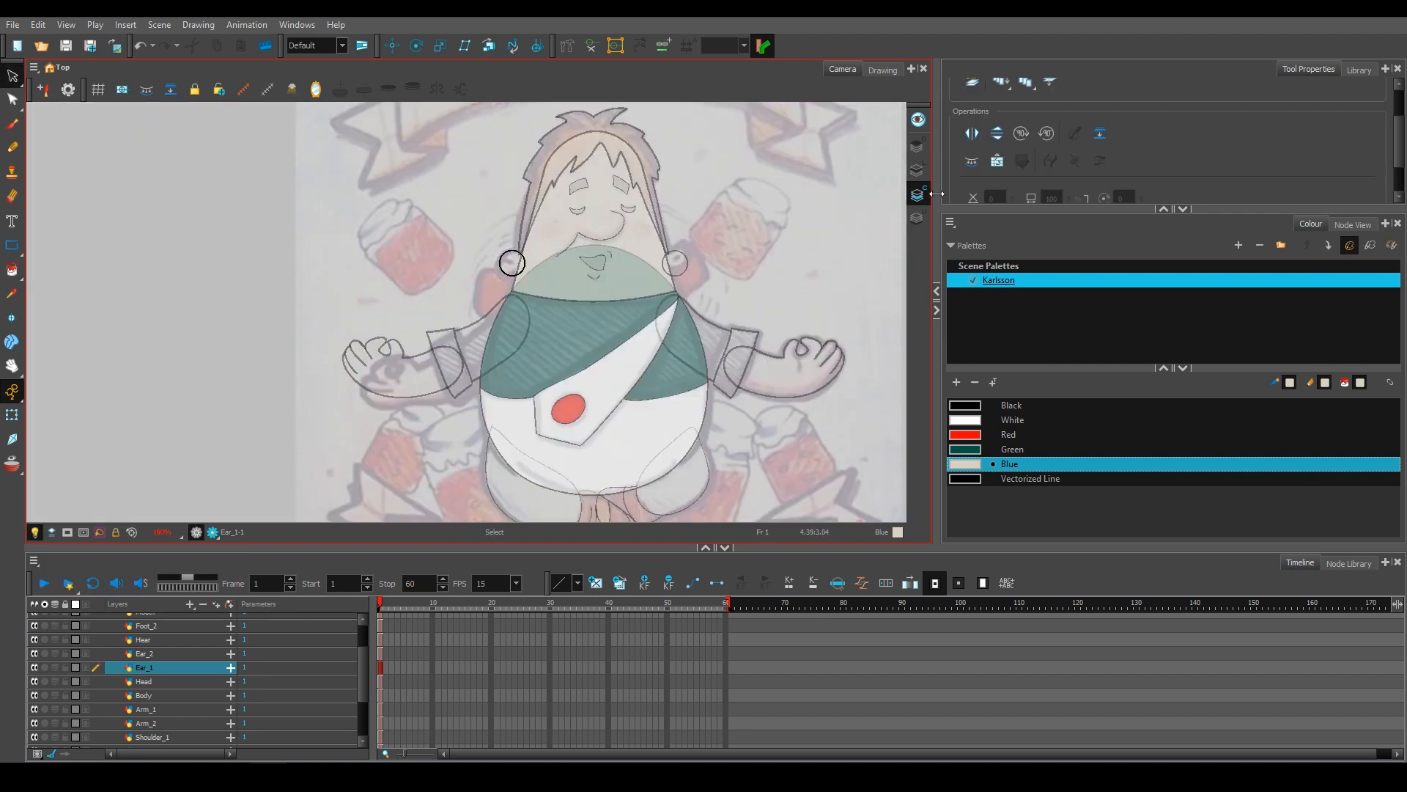
pyautogui.click(664, 243)
pyautogui.click(917, 194)
pyautogui.hotkey('alt', 'i')
pyautogui.click(144, 667)
pyautogui.click(512, 263)
pyautogui.click(144, 653)
pyautogui.click(674, 263)
# Examine how the drawing layers connect to the composite in the node graph.
pyautogui.click(1352, 225)
pyautogui.hotkey('ctrl', 'a')
pyautogui.click(1008, 244)
pyautogui.moveTo(1027, 333)
pyautogui.mouseDown()
pyautogui.moveTo(904, 358)
pyautogui.moveTo(1047, 346)
pyautogui.mouseUp()
pyautogui.click(158, 616)
pyautogui.click(154, 704)
pyautogui.scroll(-1, 338, 680)
pyautogui.scroll(4, 341, 681)
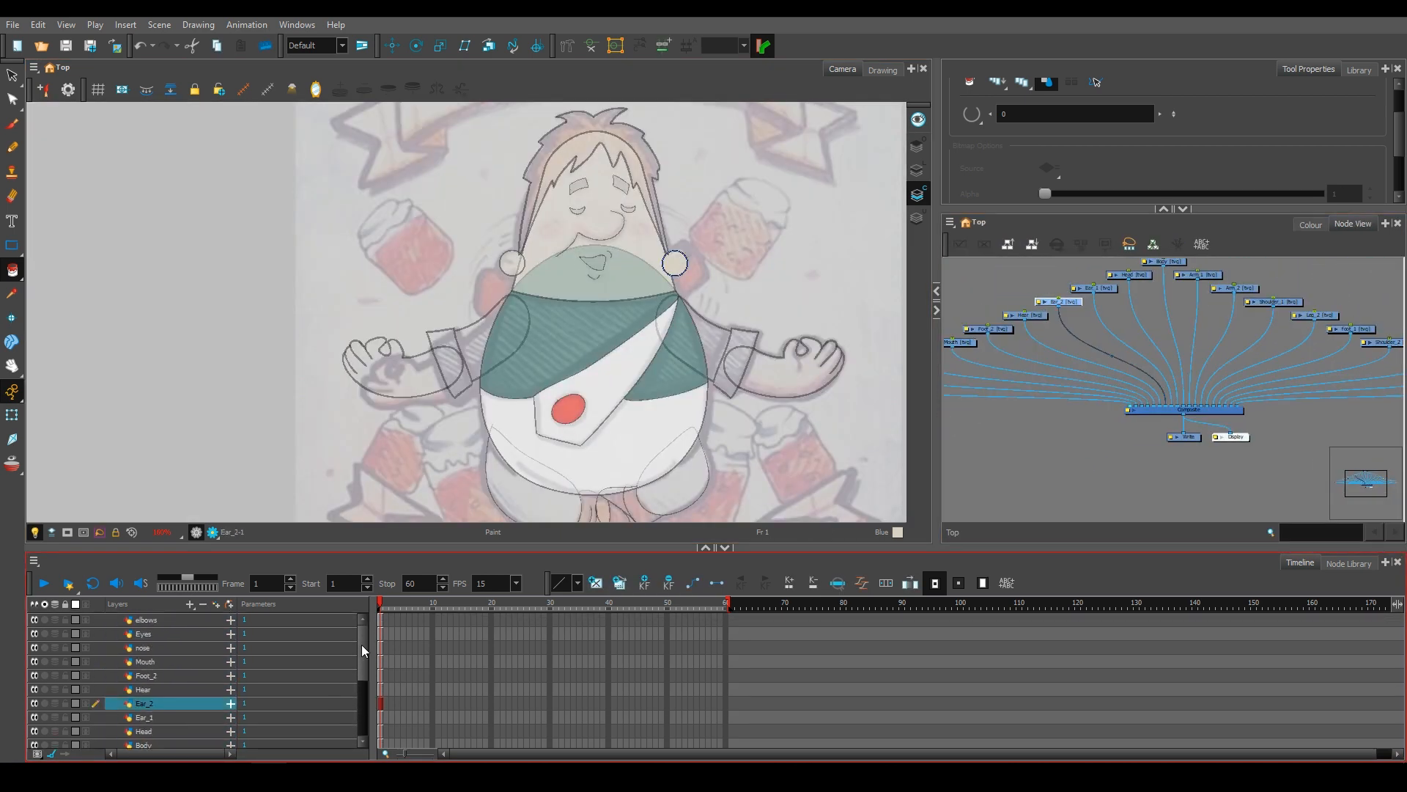
# Try to generate colour-art contours from the Hear layer's line art.
pyautogui.click(144, 717)
pyautogui.click(917, 170)
pyautogui.moveTo(702, 209); pyautogui.dragTo(689, 251)
pyautogui.moveTo(665, 230); pyautogui.dragTo(623, 317)
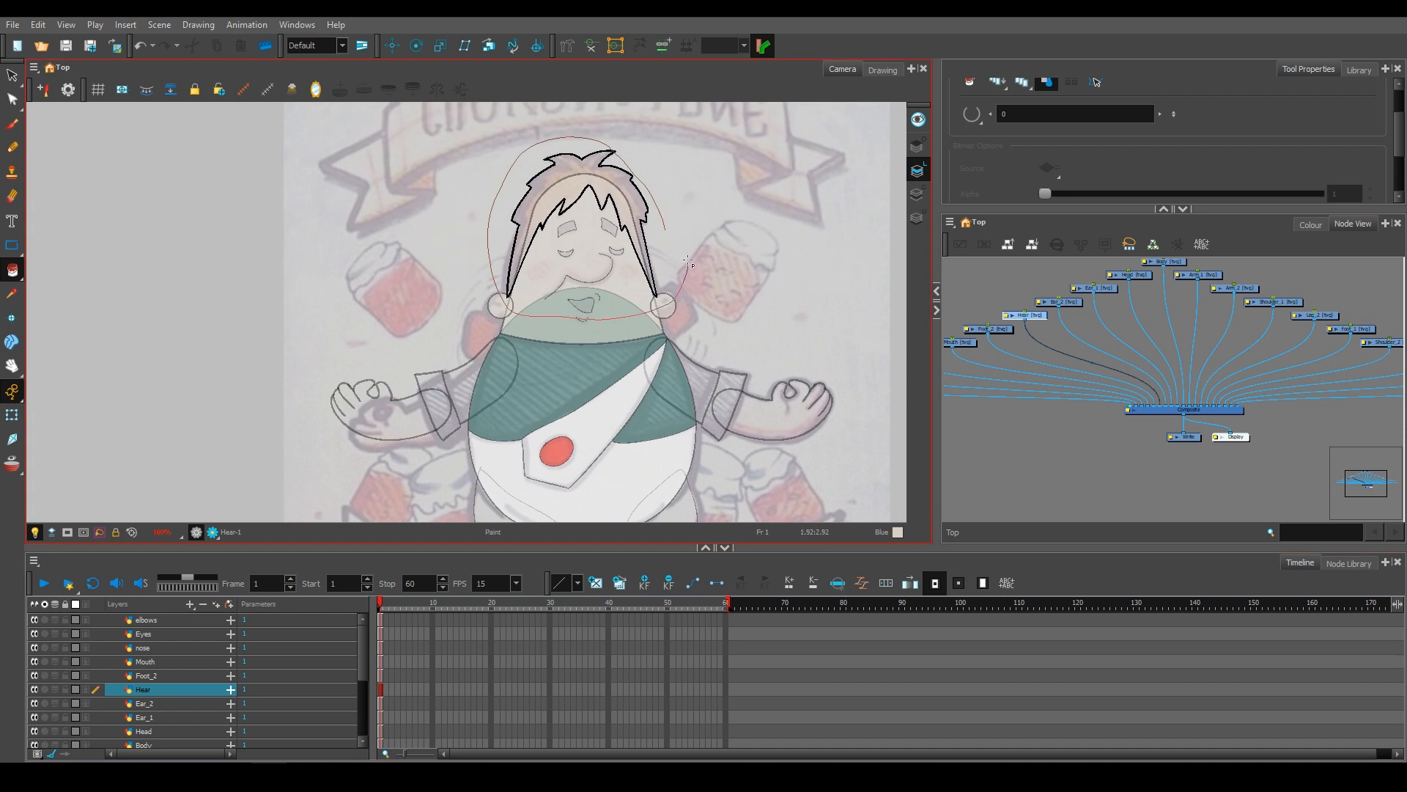
pyautogui.click(997, 162)
pyautogui.click(12, 270)
pyautogui.click(917, 194)
pyautogui.click(1311, 224)
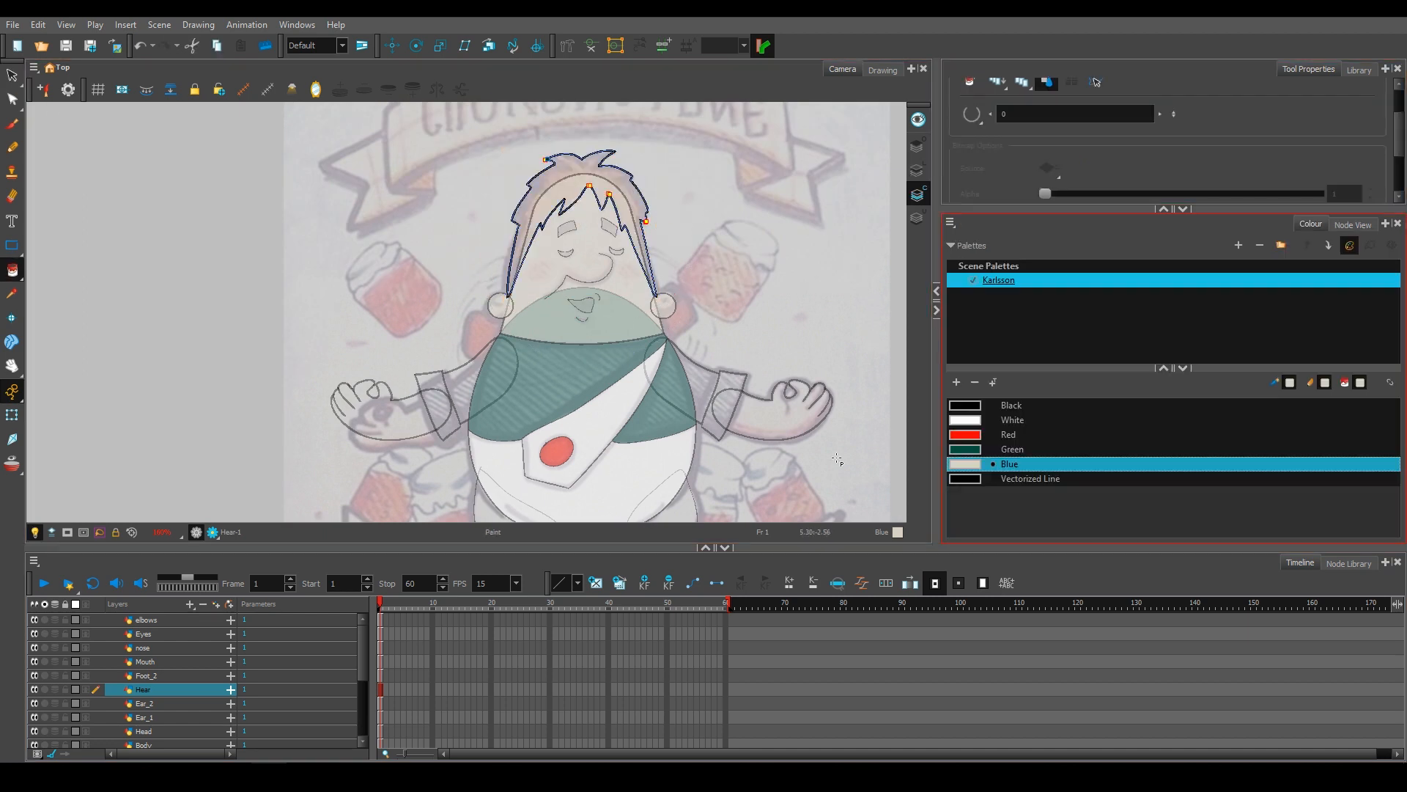
# Undo the hair's colour-art contours and close the gaps at the fringe tips with Black brush strokes.
pyautogui.scroll(8, 640, 214)
pyautogui.hotkey('alt', 's')
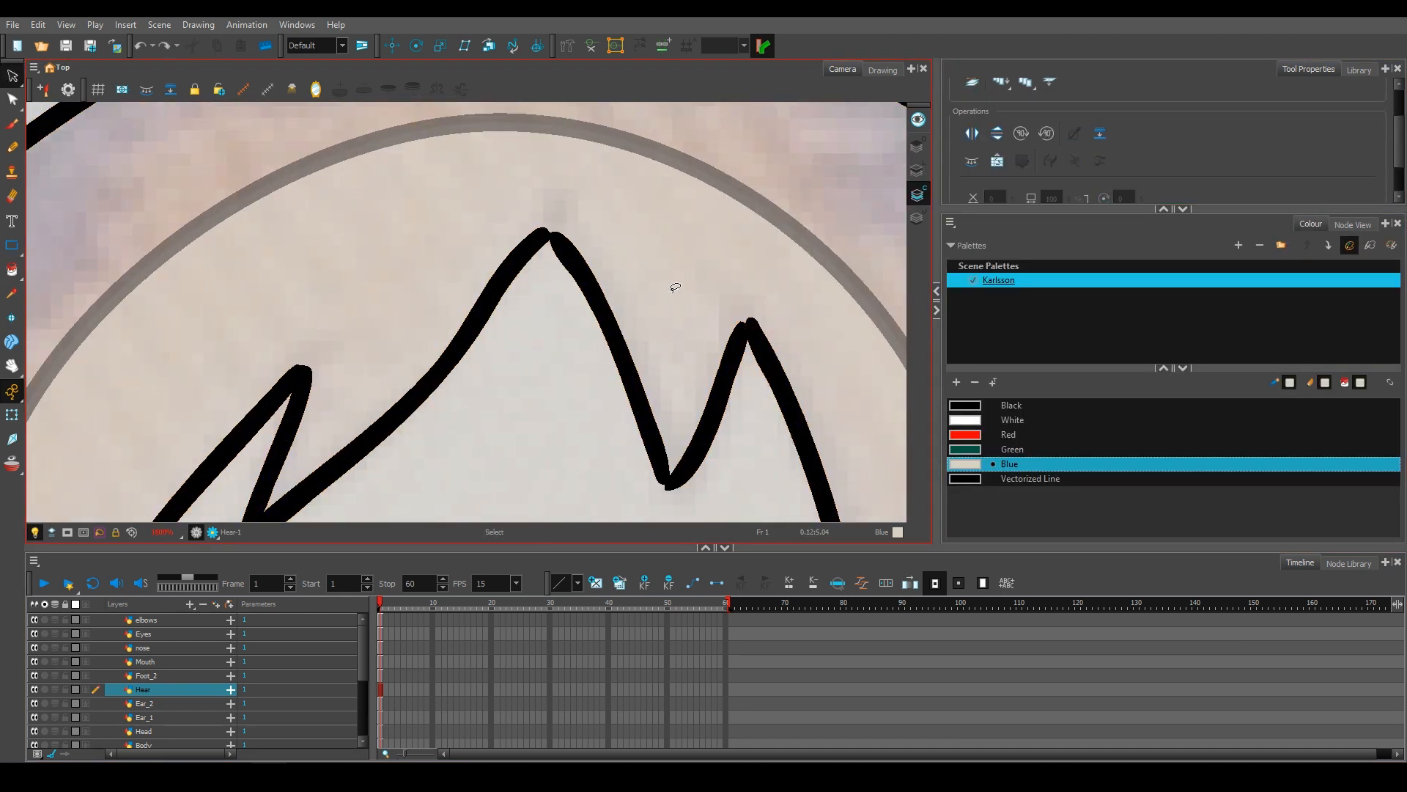
pyautogui.moveTo(788, 391); pyautogui.dragTo(827, 318)
pyautogui.hotkey('alt', 'b')
pyautogui.hotkey('ctrl', 'z')
pyautogui.click(1011, 405)
pyautogui.moveTo(557, 191); pyautogui.dragTo(565, 181)
pyautogui.click(572, 169)
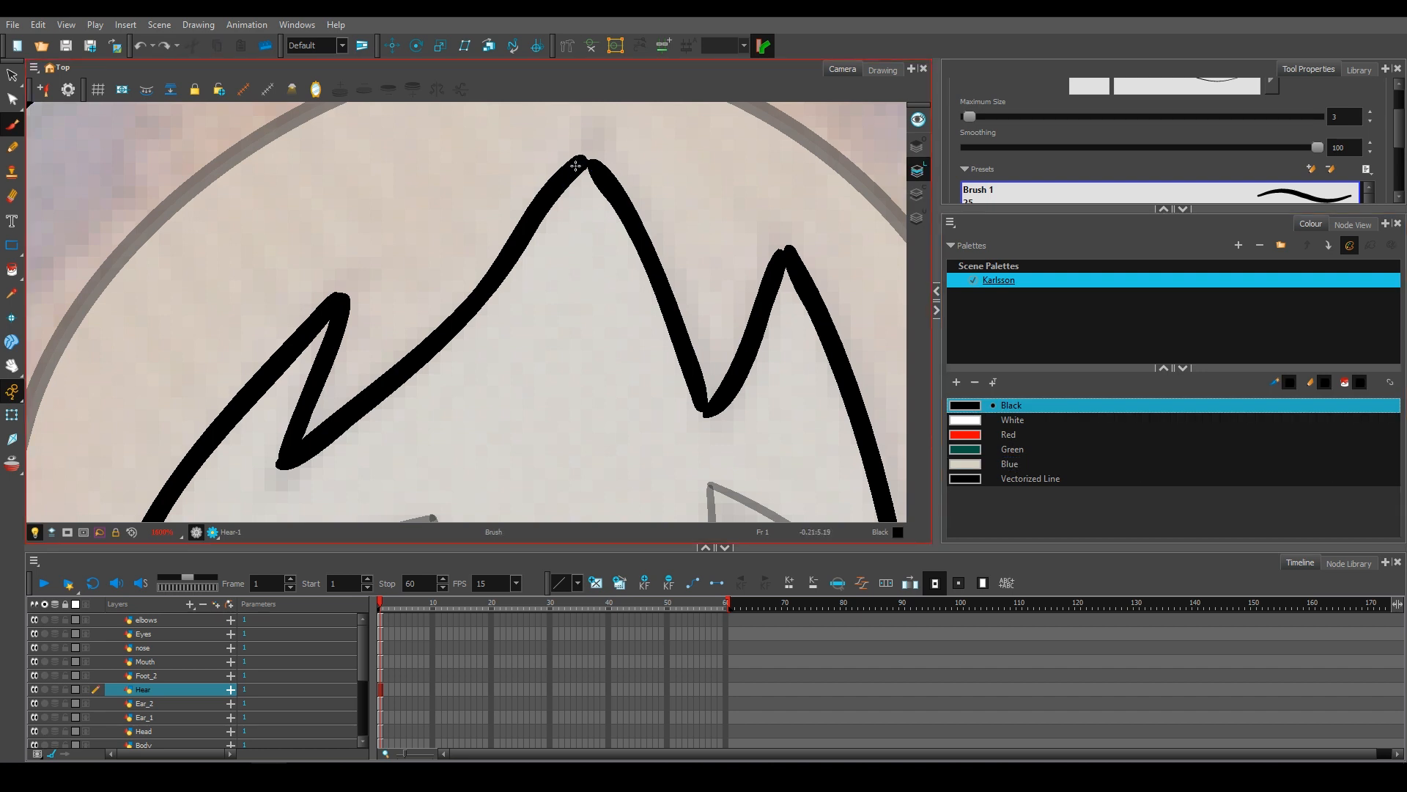
pyautogui.moveTo(663, 410); pyautogui.dragTo(587, 440)
pyautogui.moveTo(293, 367)
pyautogui.mouseDown()
pyautogui.moveTo(578, 252)
pyautogui.moveTo(591, 107)
pyautogui.moveTo(300, 513)
pyautogui.mouseUp()
pyautogui.moveTo(634, 189)
pyautogui.mouseDown()
pyautogui.moveTo(543, 276)
pyautogui.moveTo(263, 386)
pyautogui.mouseUp()
pyautogui.scroll(-5, 703, 310)
# Generate colour-art contours from the completed hair outline and fill the hair with a new light brown swatch.
pyautogui.click(12, 76)
pyautogui.hotkey('ctrl', 'a')
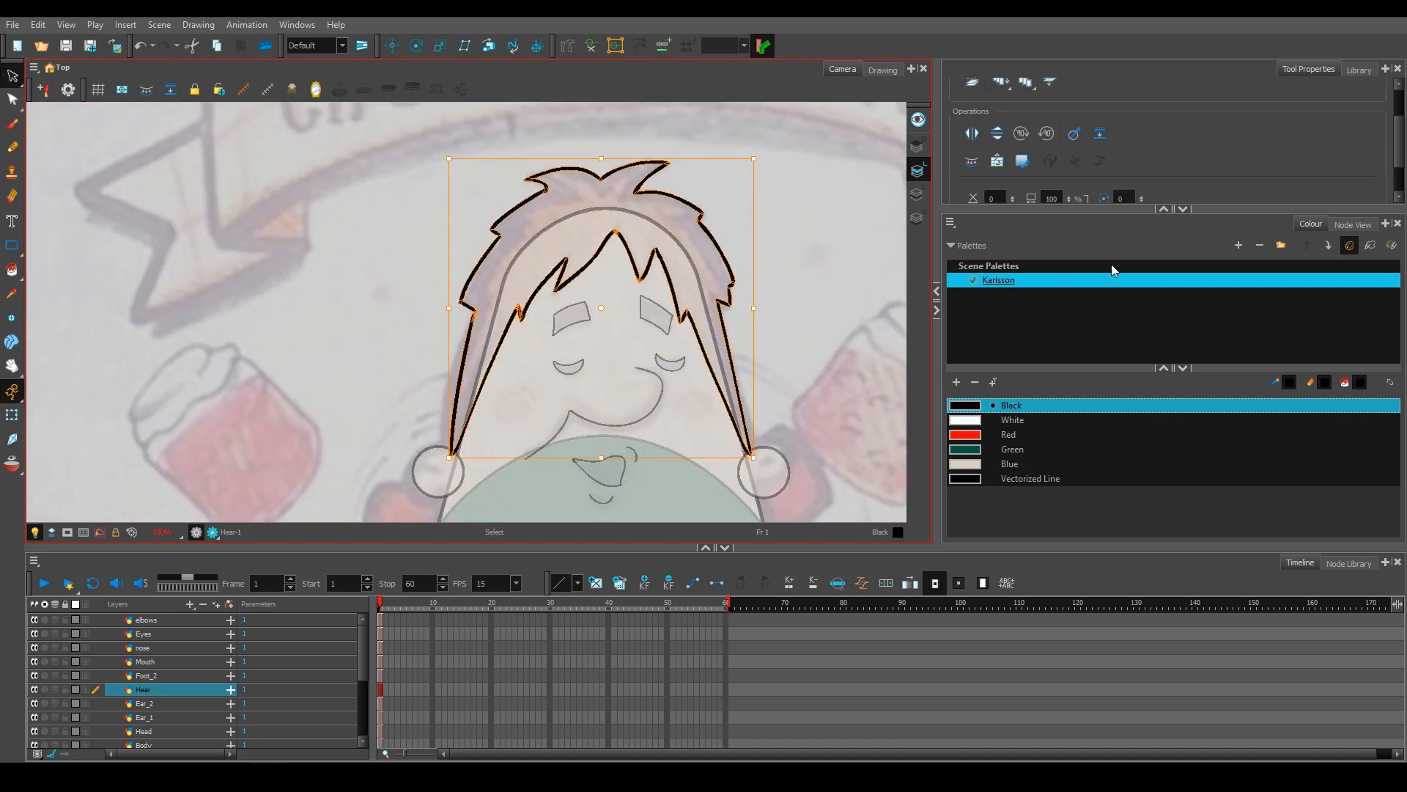
pyautogui.click(13, 270)
pyautogui.click(918, 194)
pyautogui.click(956, 382)
pyautogui.click(557, 209)
pyautogui.doubleClick(966, 492)
pyautogui.click(557, 209)
pyautogui.click(35, 532)
pyautogui.scroll(-5, 555, 306)
pyautogui.moveTo(561, 504); pyautogui.dragTo(562, 389)
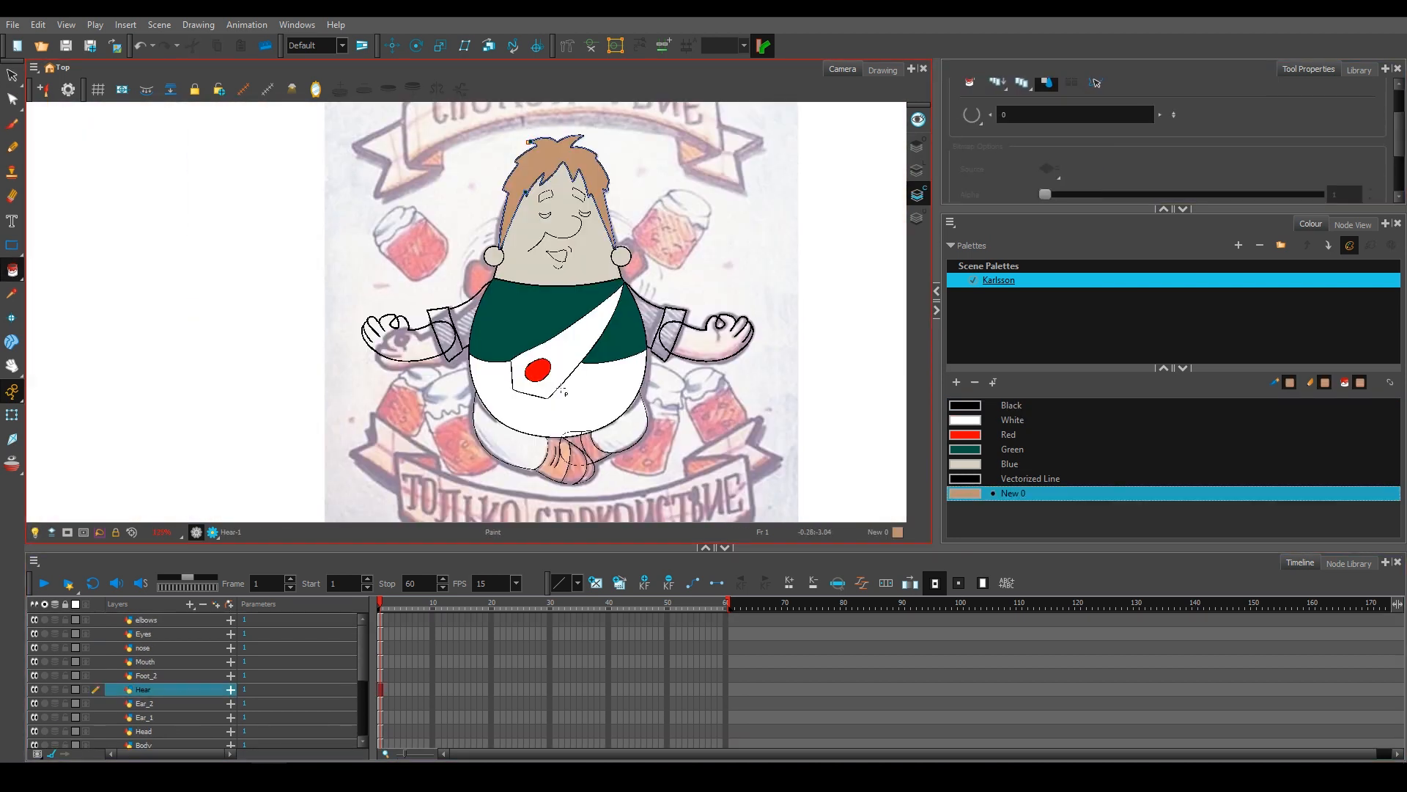
# Fill the eyebrows on the elbows layer with a new near-black swatch.
pyautogui.click(146, 620)
pyautogui.click(35, 533)
pyautogui.scroll(7, 578, 182)
pyautogui.click(13, 76)
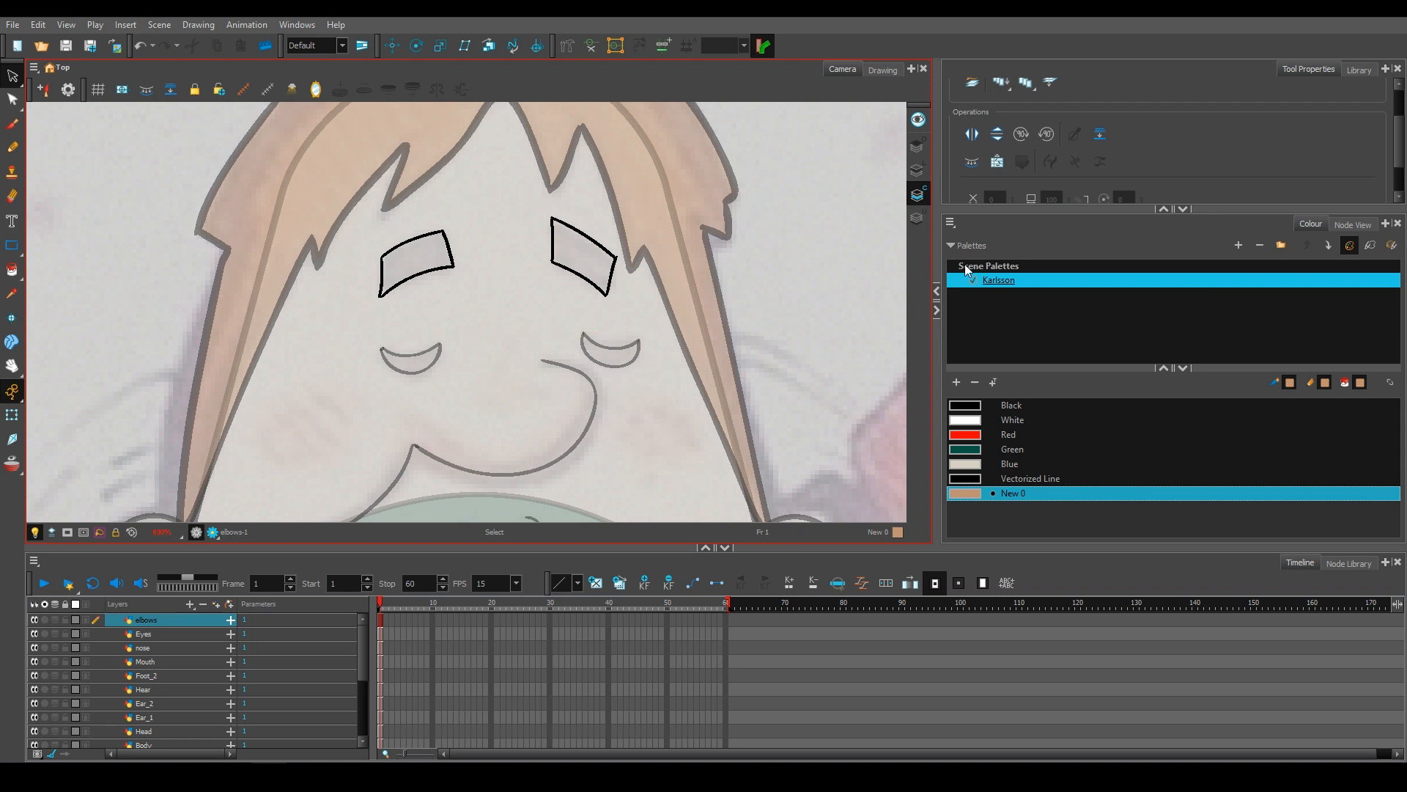
pyautogui.click(955, 381)
pyautogui.doubleClick(965, 507)
pyautogui.click(520, 346)
pyautogui.click(521, 546)
pyautogui.click(829, 321)
# Generate colour-art contours for the Eyes layer and fill both eyes with New 1.
pyautogui.click(145, 635)
pyautogui.click(12, 75)
pyautogui.moveTo(350, 313); pyautogui.dragTo(678, 399)
pyautogui.click(1005, 164)
pyautogui.click(13, 270)
pyautogui.click(411, 365)
pyautogui.click(612, 357)
# Generate colour-art contours for the Mouth layer and fill the mouth with New 1.
pyautogui.moveTo(557, 426); pyautogui.dragTo(571, 248)
pyautogui.click(145, 661)
pyautogui.click(12, 75)
pyautogui.moveTo(530, 331)
pyautogui.mouseDown()
pyautogui.moveTo(422, 411)
pyautogui.moveTo(529, 334)
pyautogui.mouseUp()
pyautogui.click(1005, 164)
pyautogui.click(13, 269)
pyautogui.click(499, 389)
# Move the Head layer above Ear_2 and Ear_1, and check the character without the light table.
pyautogui.scroll(-6, 627, 321)
pyautogui.moveTo(630, 387); pyautogui.dragTo(550, 275)
pyautogui.scroll(-1, 147, 669)
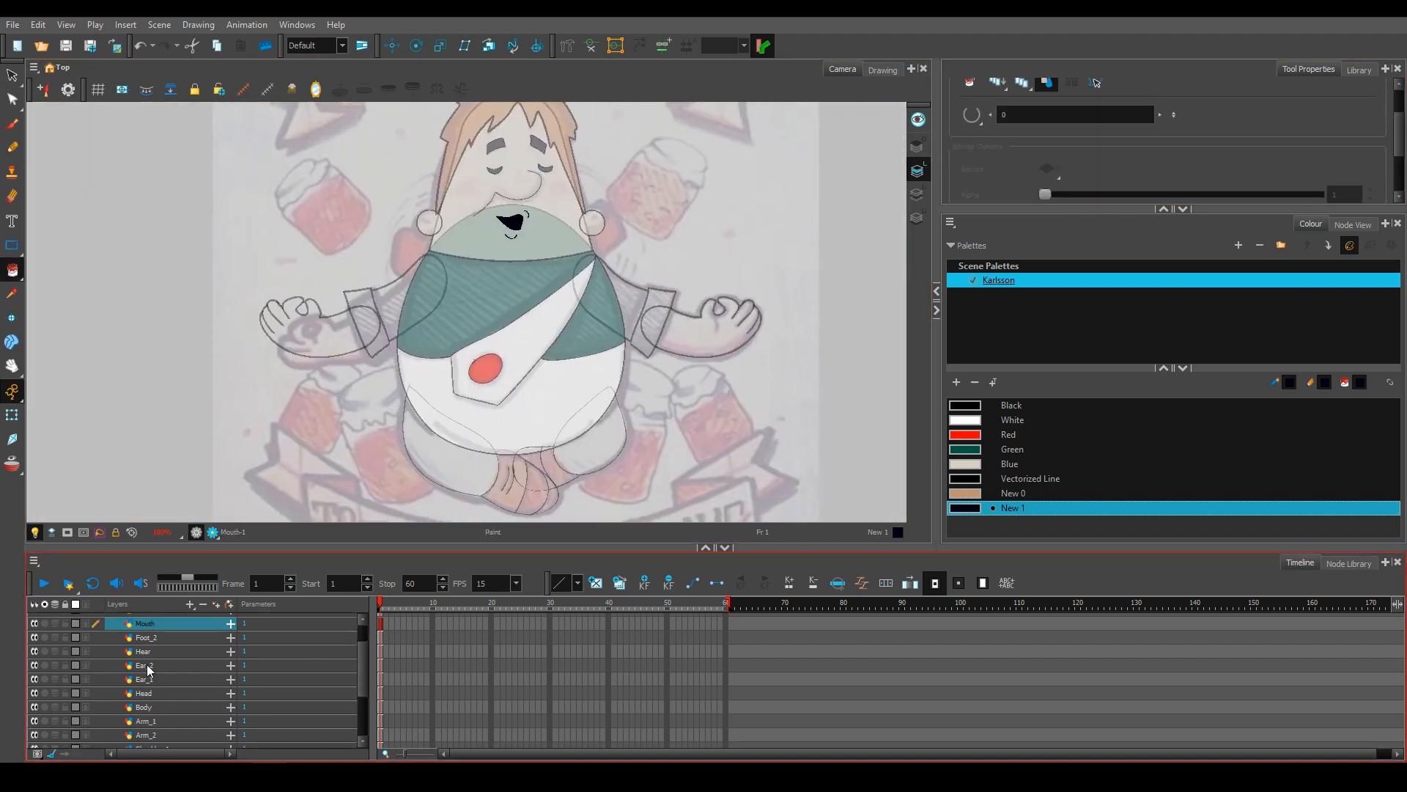
pyautogui.moveTo(144, 663); pyautogui.dragTo(144, 662)
pyautogui.click(34, 532)
pyautogui.click(34, 532)
pyautogui.scroll(-1, 176, 668)
# Generate colour-art contours for Shoulder_1 and fill its sleeve and cuff with Green.
pyautogui.click(147, 683)
pyautogui.click(151, 710)
pyautogui.click(13, 76)
pyautogui.moveTo(422, 239)
pyautogui.mouseDown()
pyautogui.moveTo(340, 337)
pyautogui.moveTo(431, 241)
pyautogui.mouseUp()
pyautogui.click(972, 162)
pyautogui.click(966, 451)
pyautogui.click(12, 270)
pyautogui.click(396, 306)
pyautogui.click(367, 319)
# Add the New 2 colour swatch and set it to a dark green for the sleeve cuffs.
pyautogui.click(957, 382)
pyautogui.doubleClick(966, 523)
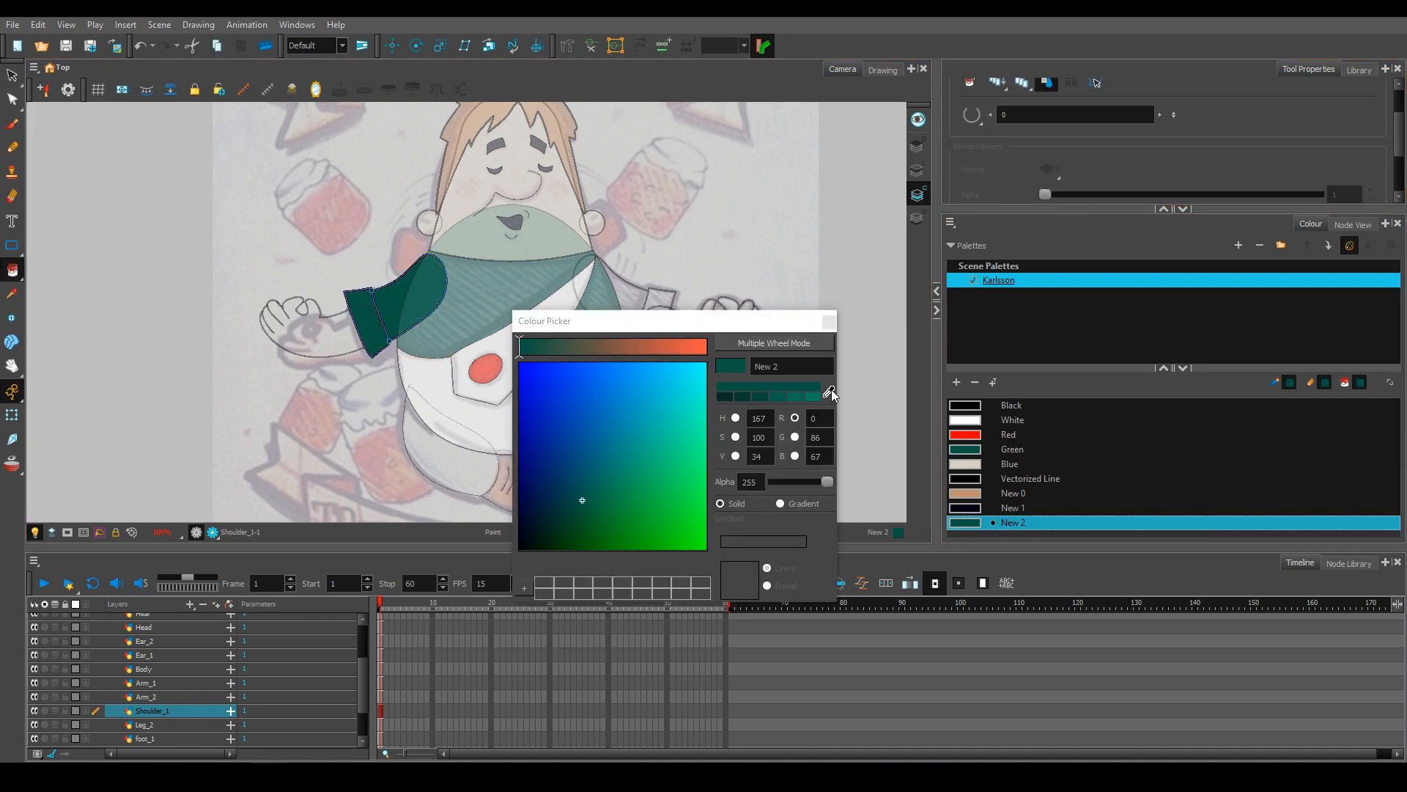
pyautogui.click(829, 322)
# Generate colour-art contours for Shoulder_2, then fill its sleeve with Green and its cuff with New 2.
pyautogui.scroll(-1, 158, 708)
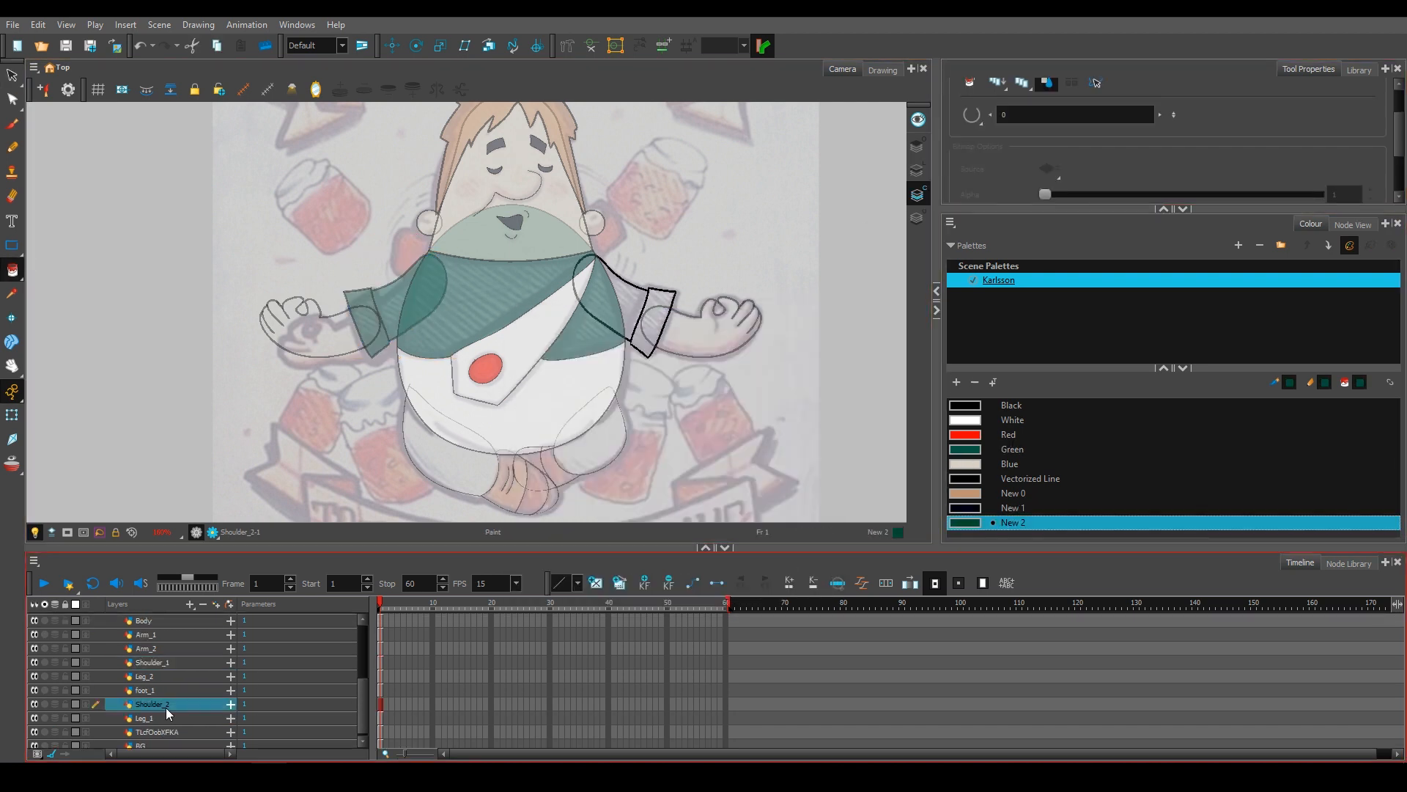
pyautogui.click(917, 170)
pyautogui.hotkey('ctrl', 'a')
pyautogui.click(972, 163)
pyautogui.click(969, 450)
pyautogui.click(917, 195)
pyautogui.click(621, 302)
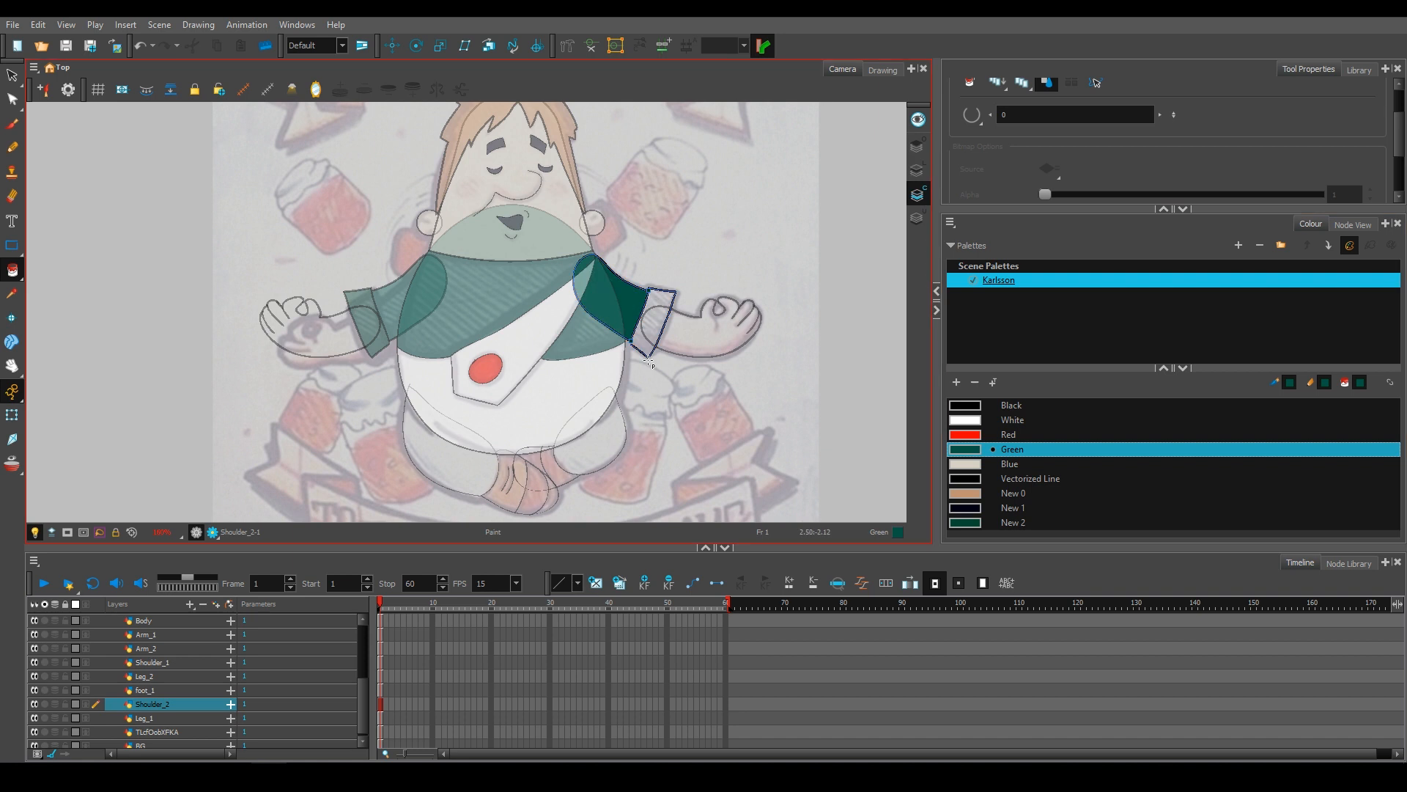
pyautogui.click(967, 523)
pyautogui.click(654, 322)
# Generate colour-art contours from the Arm_1 layer's line art and fill the arm with the Blue swatch.
pyautogui.click(13, 76)
pyautogui.click(155, 635)
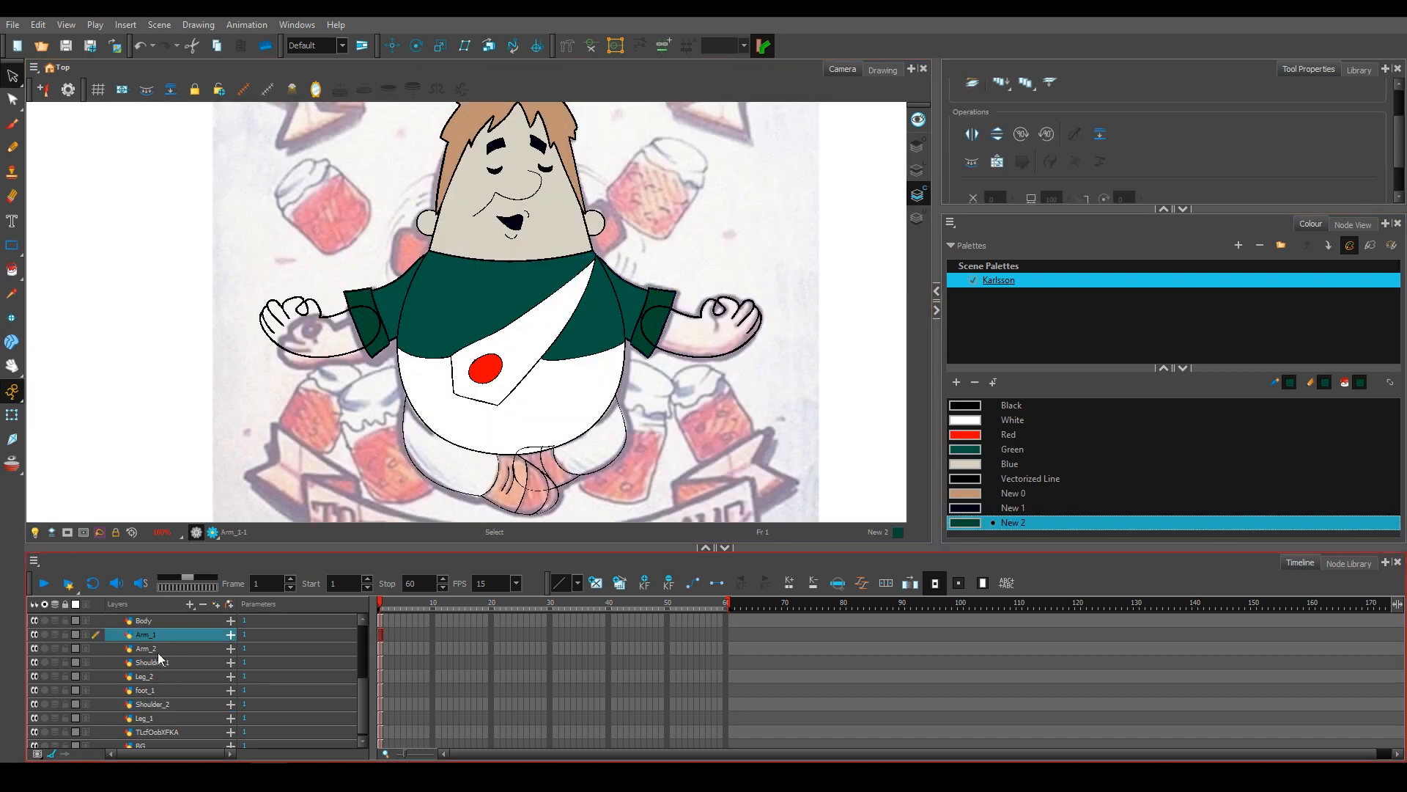
pyautogui.click(34, 532)
pyautogui.click(917, 171)
pyautogui.hotkey('ctrl', 'a')
pyautogui.click(973, 163)
pyautogui.click(917, 194)
pyautogui.click(968, 464)
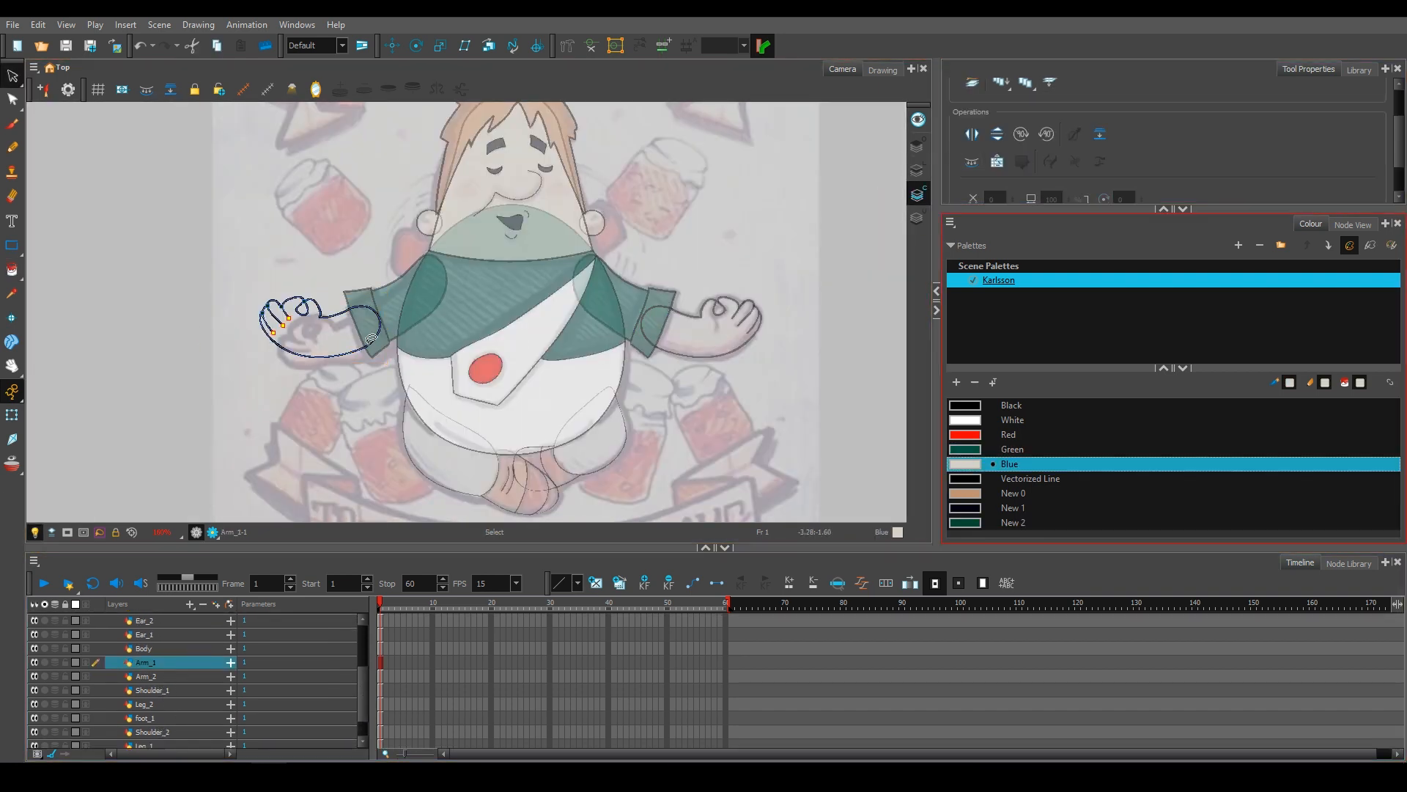
# Generate colour-art contours from the Arm_2 layer's line art and fill the arm with the Blue swatch.
pyautogui.click(169, 676)
pyautogui.click(917, 171)
pyautogui.hotkey('ctrl', 'a')
pyautogui.click(973, 162)
pyautogui.click(917, 194)
pyautogui.hotkey('alt', 'i')
pyautogui.click(692, 337)
# Generate colour-art contours for Leg_1 and fill the leg with White.
pyautogui.click(189, 715)
pyautogui.click(12, 81)
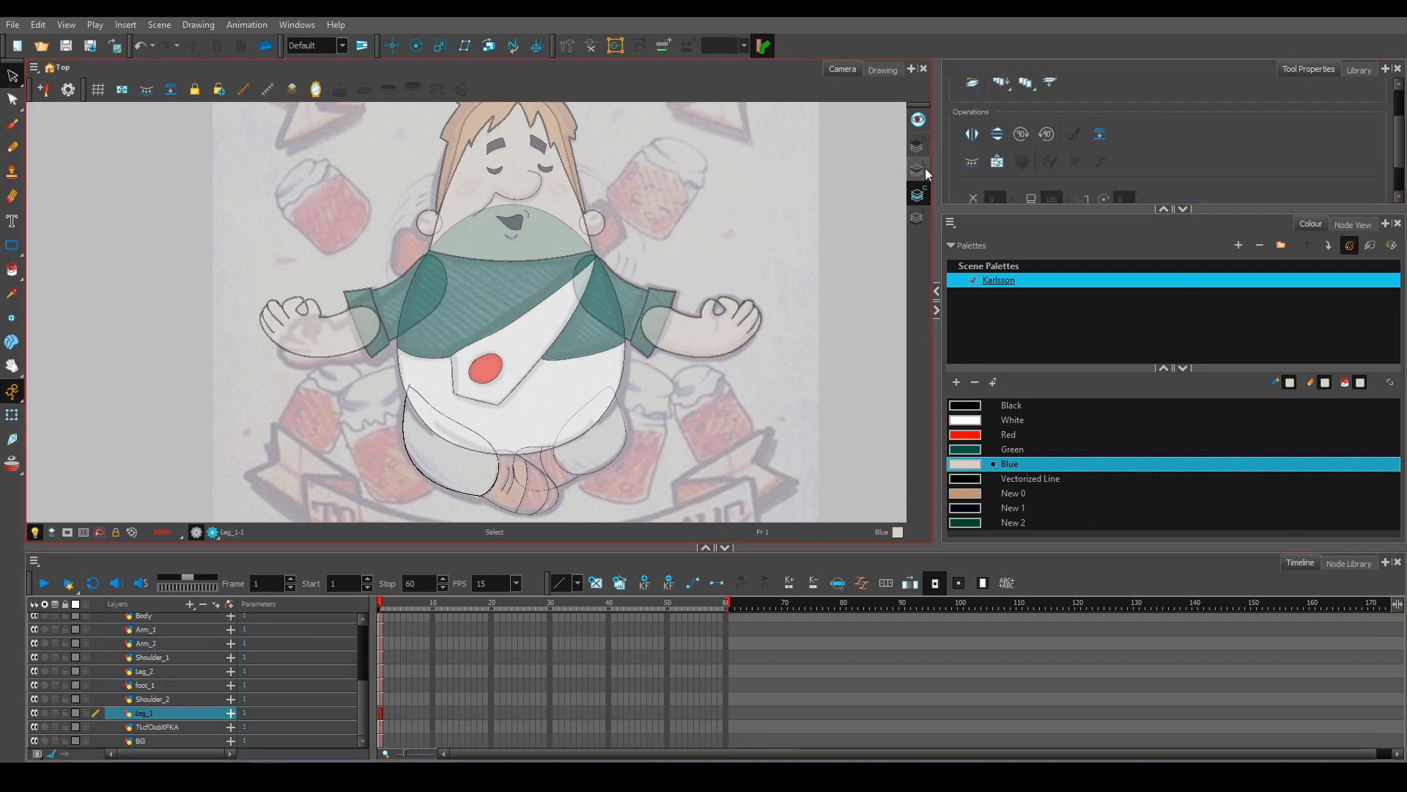
pyautogui.click(12, 269)
pyautogui.click(1013, 420)
pyautogui.click(449, 456)
# Generate colour-art contours for Leg_2 and fill the leg with White.
pyautogui.click(167, 672)
pyautogui.click(13, 76)
pyautogui.click(917, 171)
pyautogui.moveTo(651, 368); pyautogui.dragTo(543, 405)
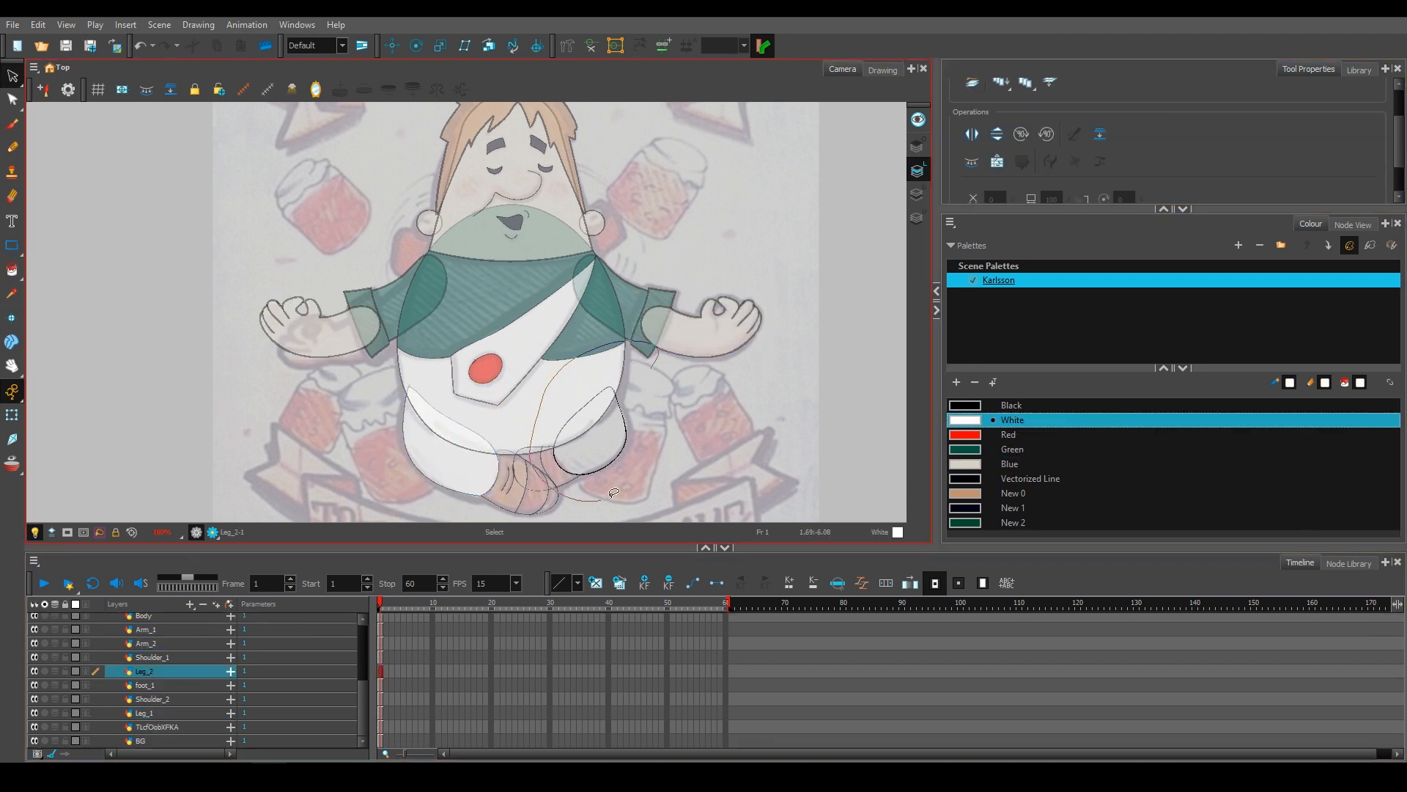
pyautogui.hotkey('alt', 'i')
pyautogui.click(592, 441)
# Bring the foot_1 layer's line art into its colour art as fill contours.
pyautogui.click(156, 685)
pyautogui.moveTo(525, 487); pyautogui.dragTo(519, 393)
pyautogui.click(13, 76)
pyautogui.click(917, 171)
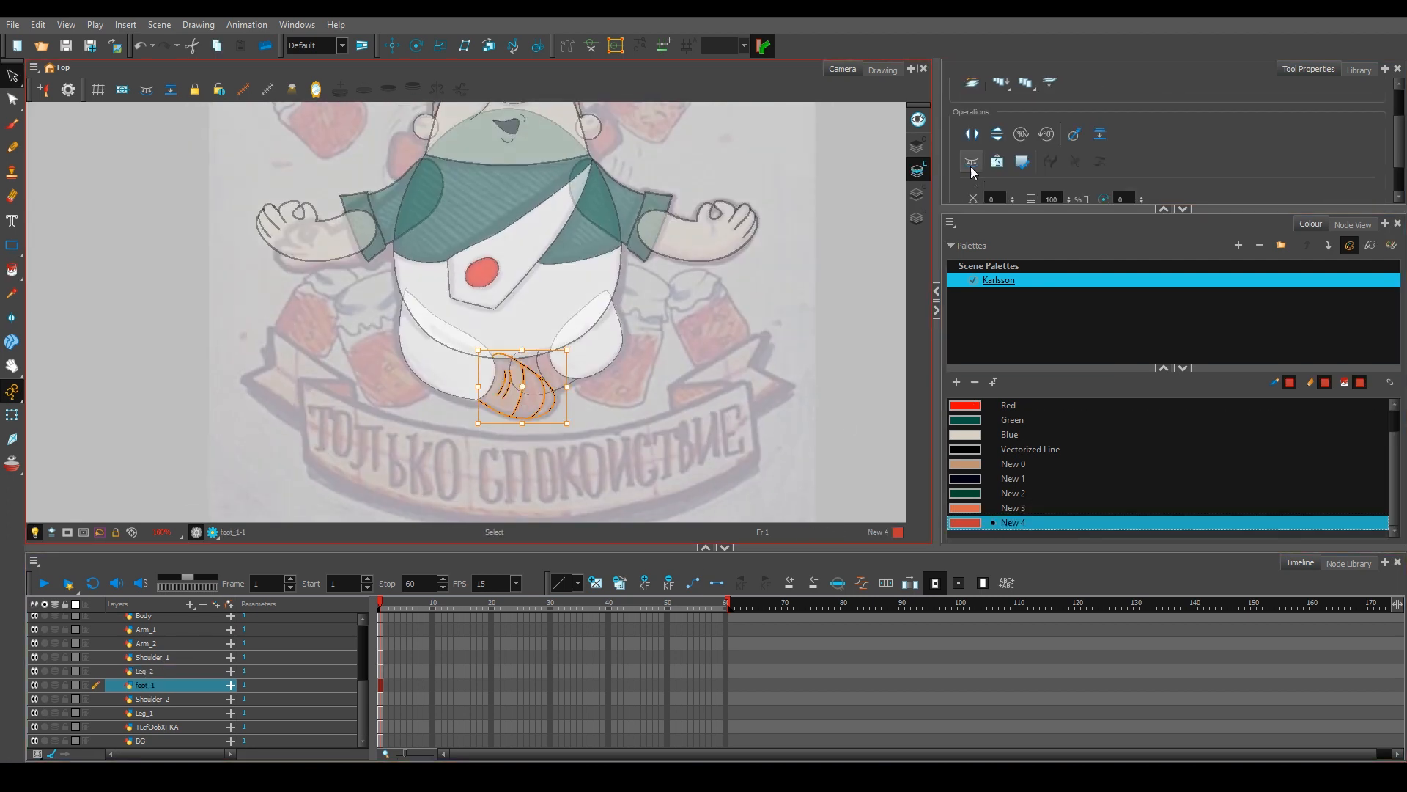
pyautogui.click(917, 194)
pyautogui.scroll(5, 514, 393)
pyautogui.hotkey('alt', 'i')
pyautogui.hotkey('alt', 'b')
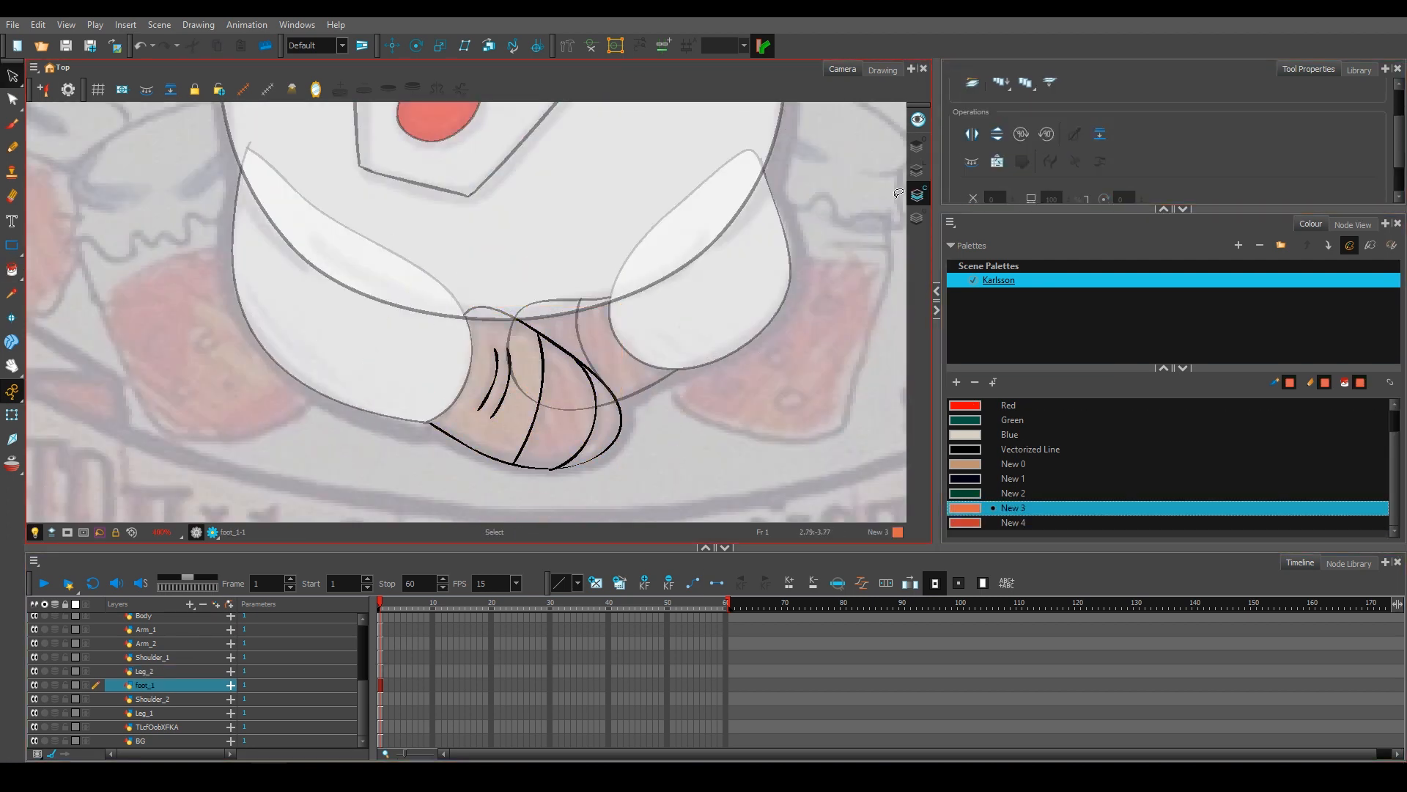
# Close the foot_1 outline with the Black brush and fill the foot with the New 3 orange and New 4 red swatches.
pyautogui.scroll(1, 975, 410)
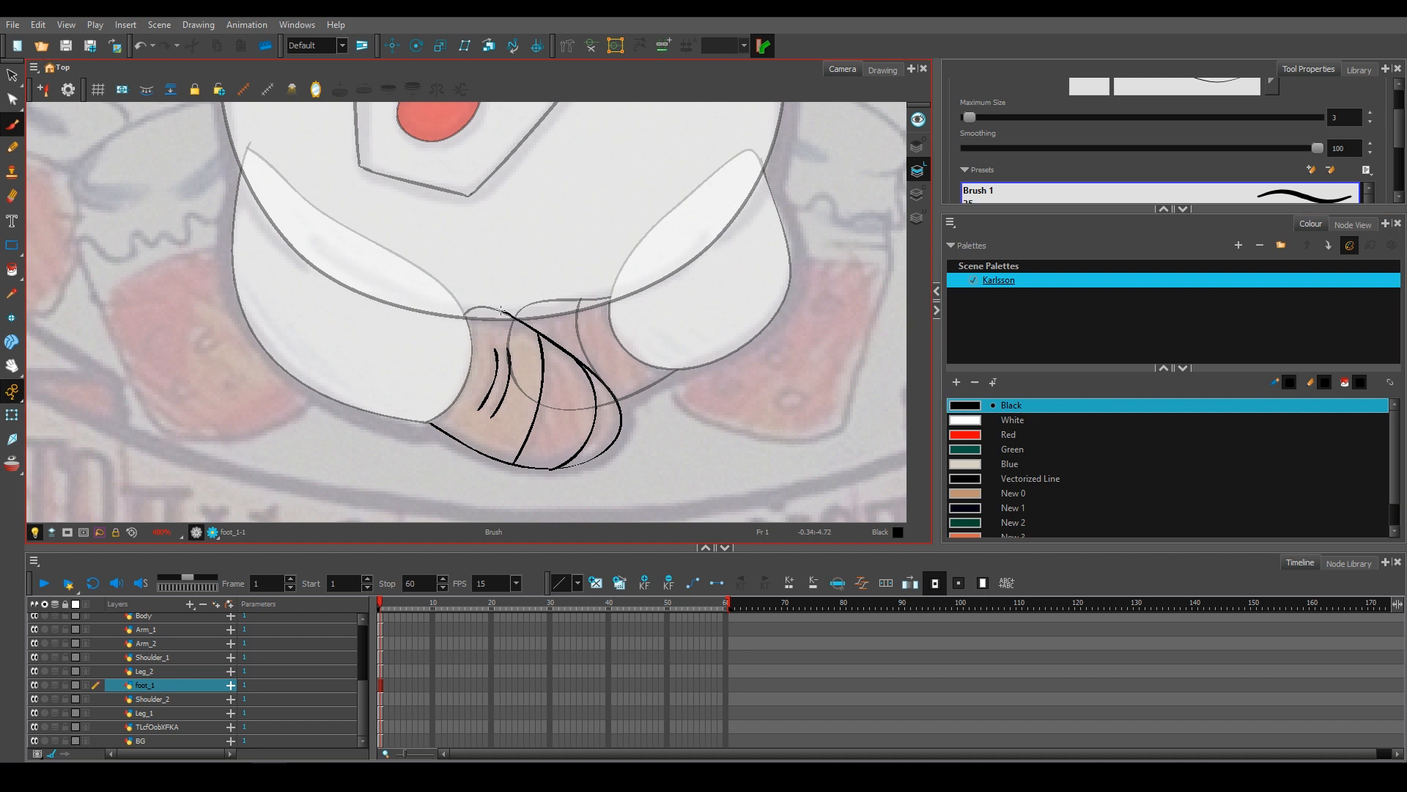
pyautogui.hotkey('alt', 's')
pyautogui.hotkey('ctrl', 'a')
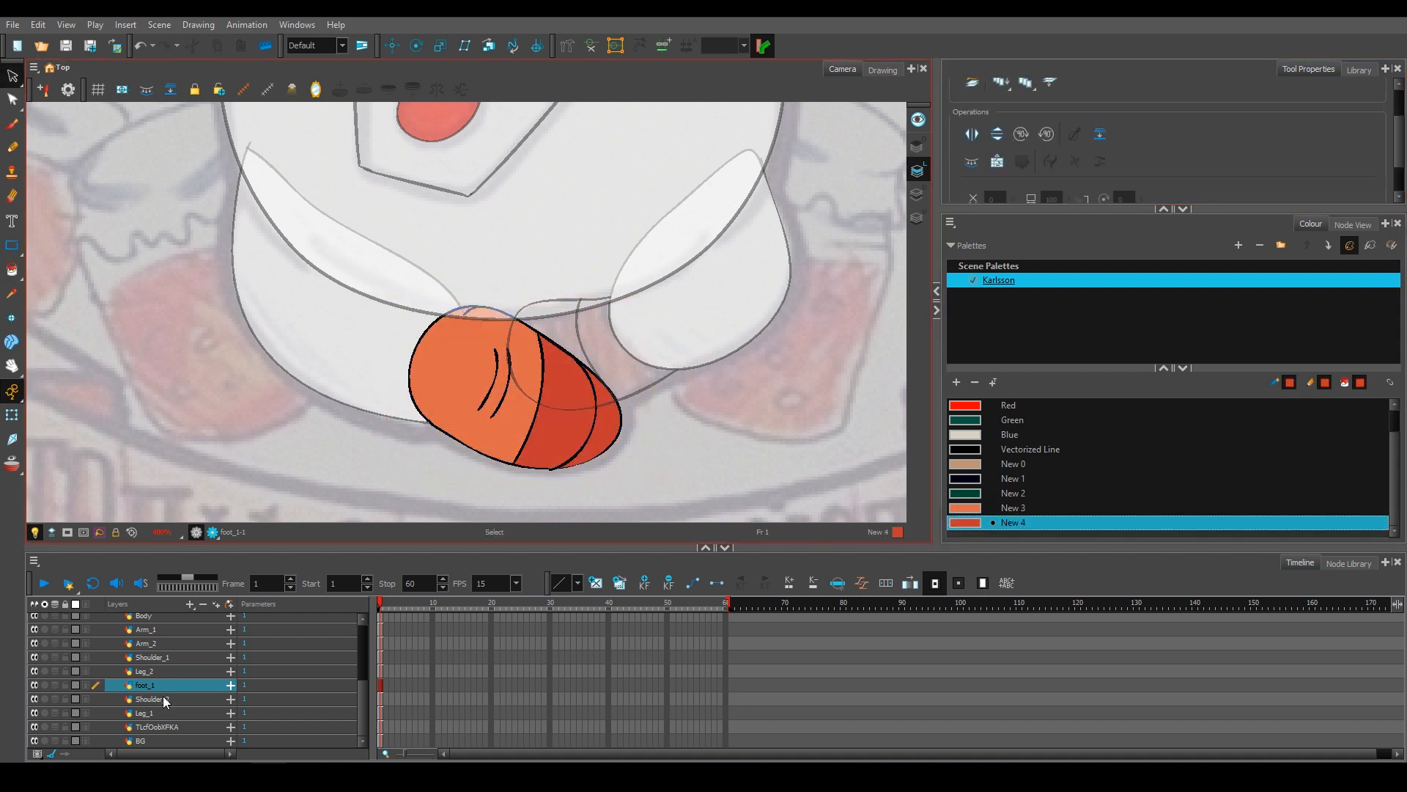
# Paint the Foot_2 layer's two sections with the New 4 red and New 3 orange swatches on its colour art.
pyautogui.click(148, 672)
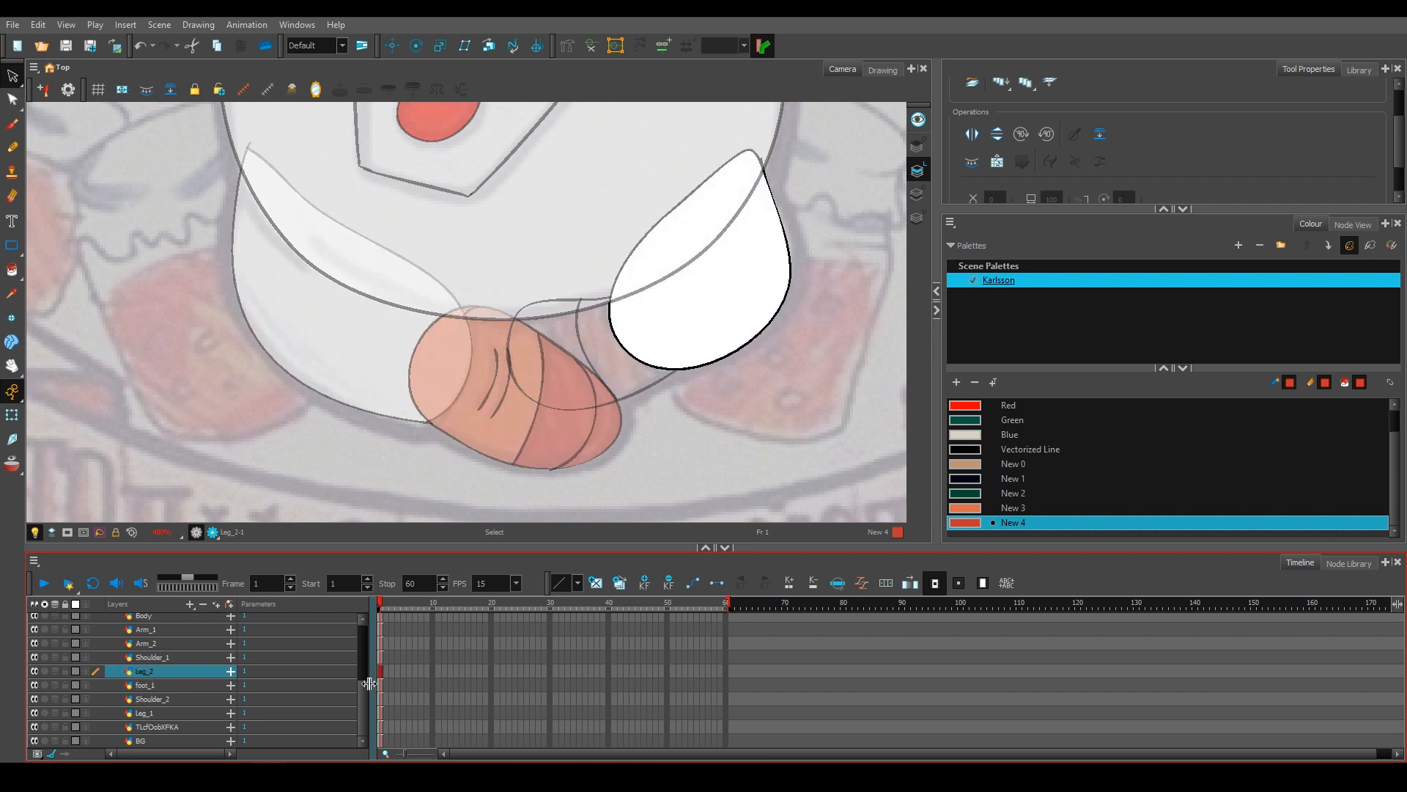
pyautogui.scroll(4, 152, 682)
pyautogui.click(151, 678)
pyautogui.click(12, 124)
pyautogui.scroll(2, 969, 412)
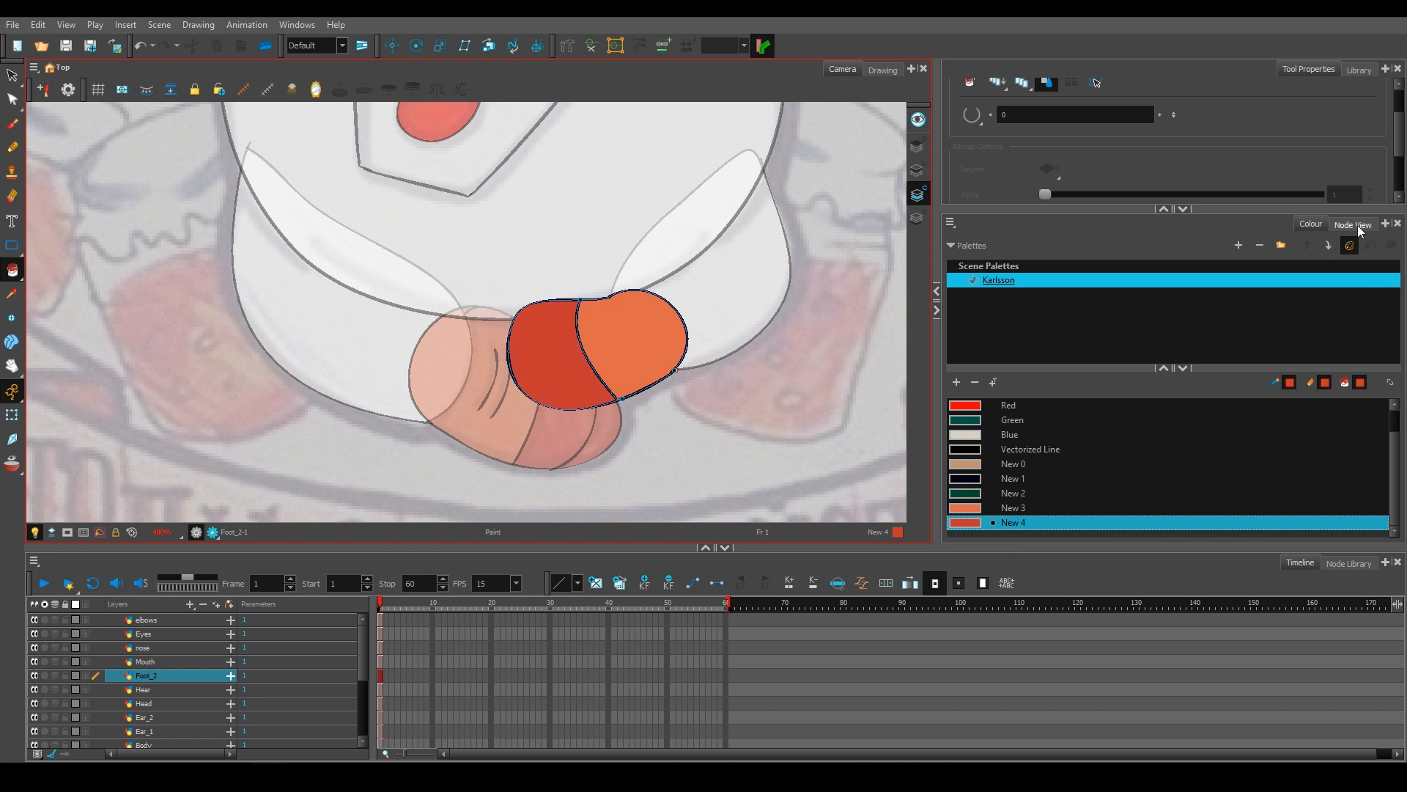
# Add an off-white swatch to the Karlsson palette.
pyautogui.click(1353, 224)
pyautogui.click(1310, 224)
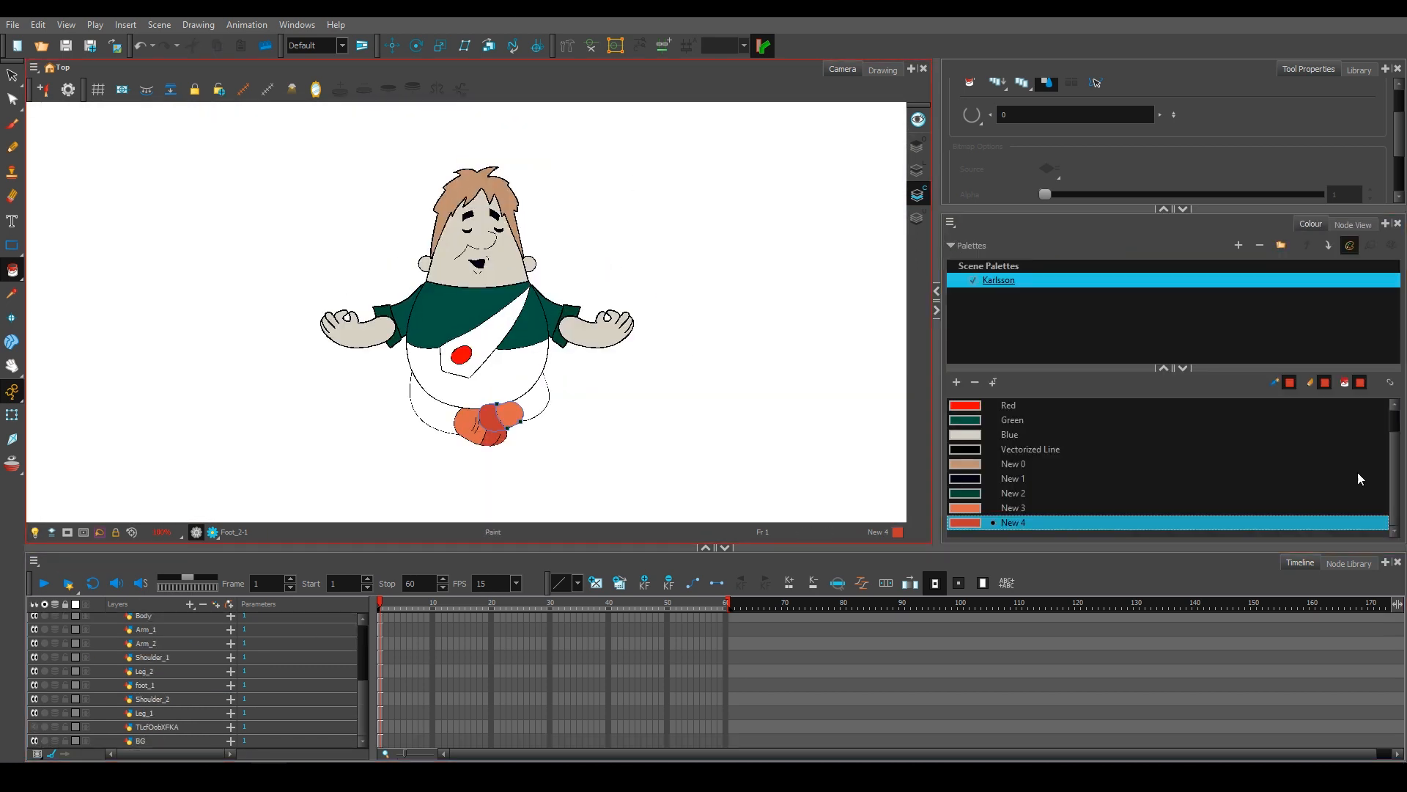
pyautogui.scroll(2, 1361, 477)
pyautogui.doubleClick(1360, 420)
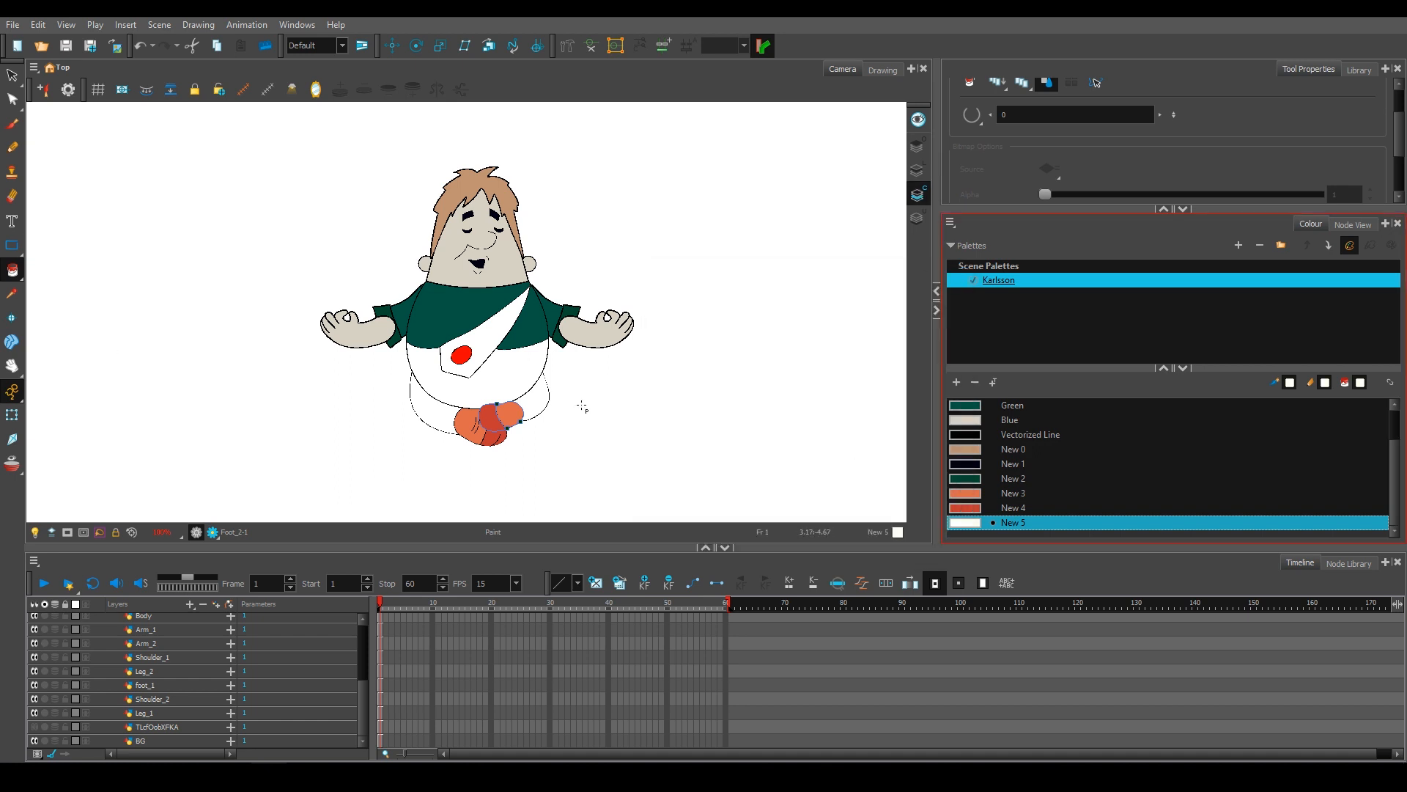
# Repaint the white areas of the legs and body off-white, and move the Foot_2 layer directly below foot_1.
pyautogui.click(147, 684)
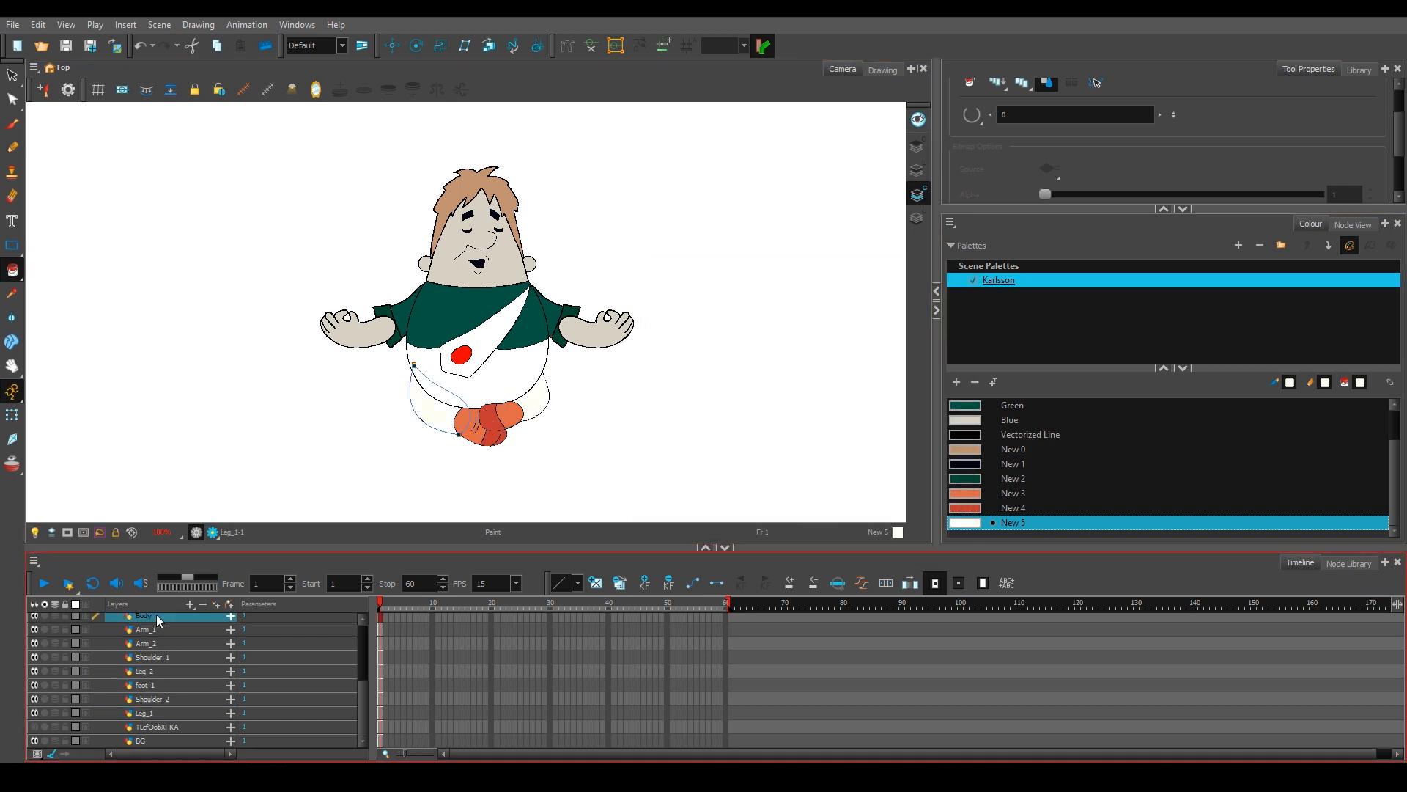
pyautogui.moveTo(167, 664); pyautogui.dragTo(160, 729)
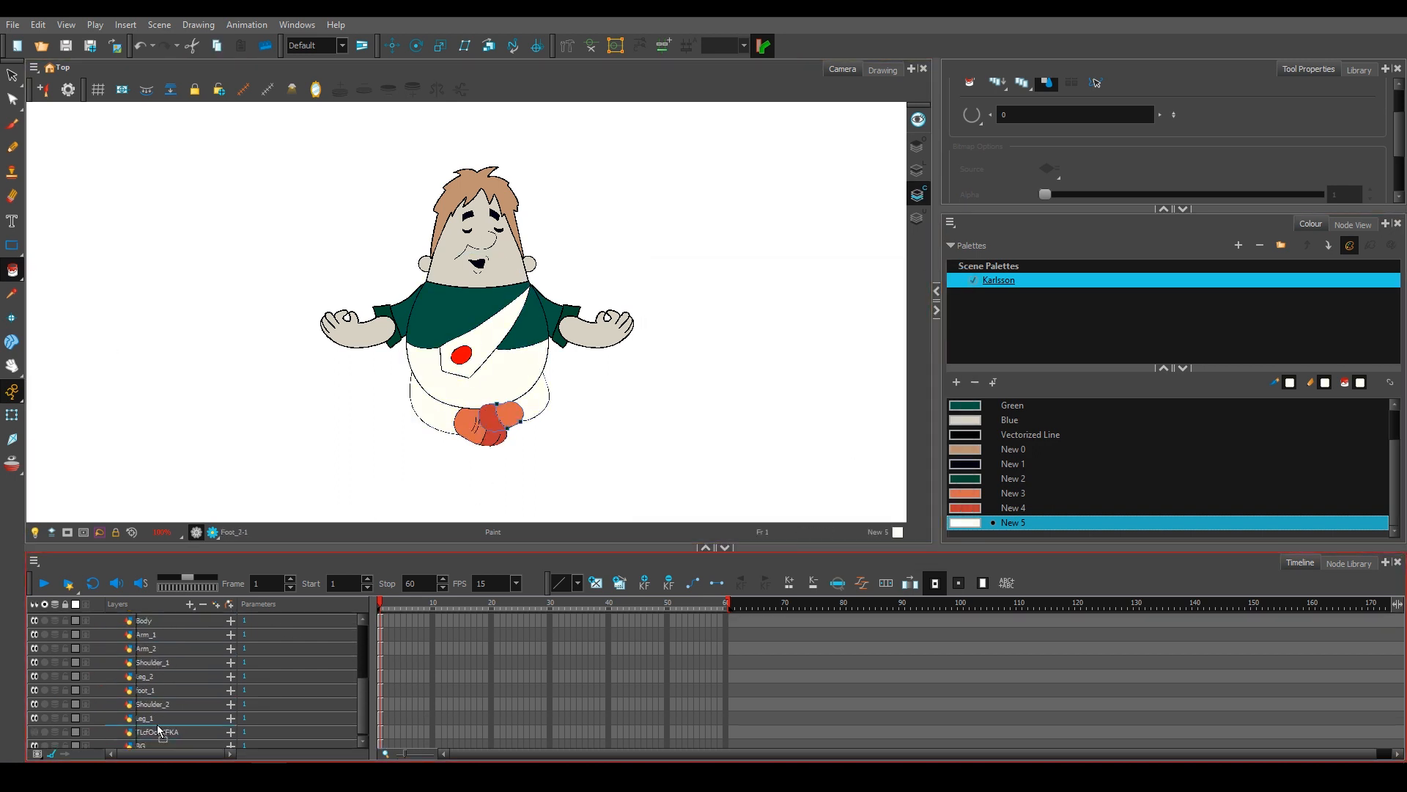
pyautogui.scroll(1, 966, 464)
# Recolour the Blue swatch to a pale pink skin tone and the New 0 hair swatch to a stronger orange.
pyautogui.doubleClick(966, 464)
pyautogui.click(804, 360)
pyautogui.click(962, 278)
pyautogui.doubleClick(966, 493)
pyautogui.click(801, 304)
pyautogui.moveTo(735, 437); pyautogui.dragTo(730, 456)
pyautogui.click(962, 279)
pyautogui.click(970, 462)
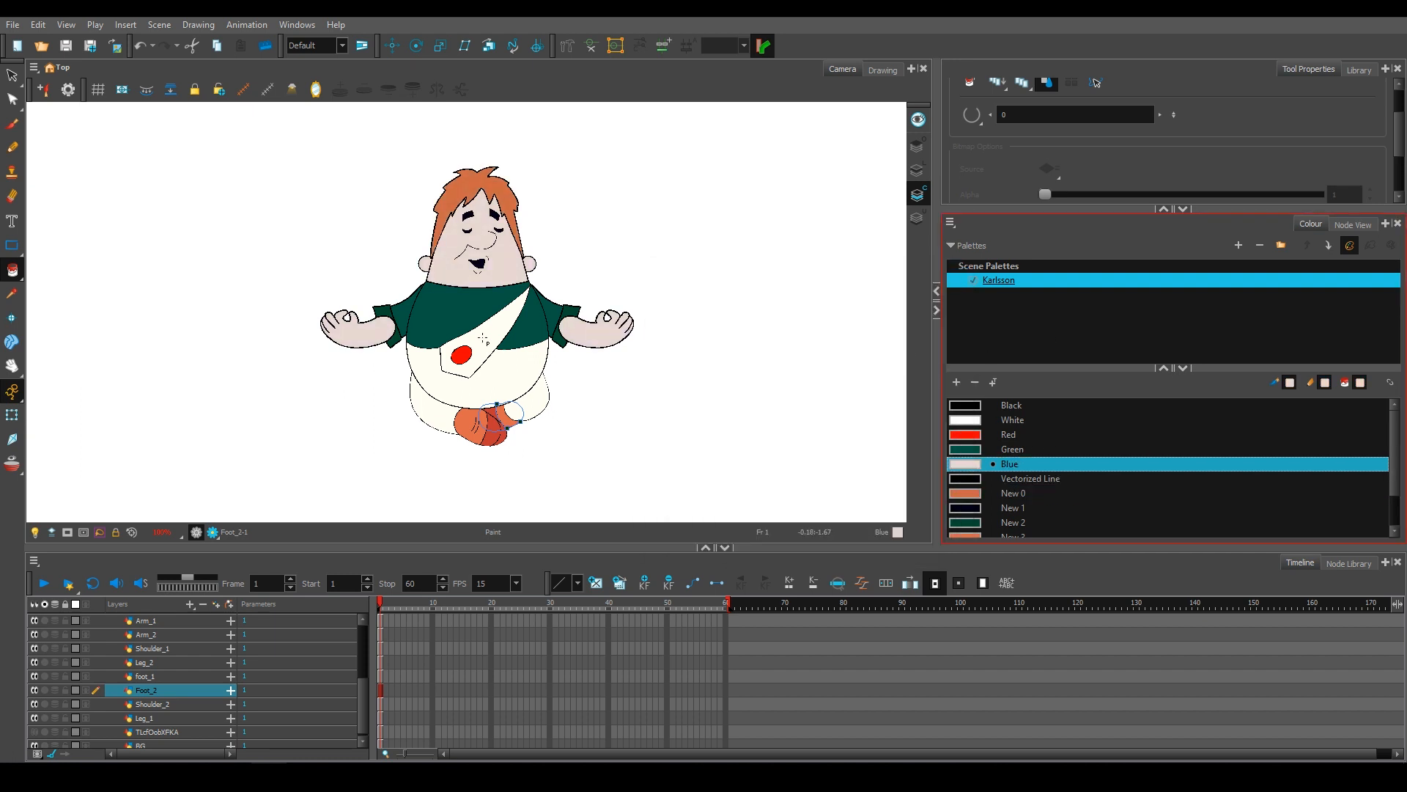
# Hide the BG layer and open the node network for rigging.
pyautogui.scroll(-1, 214, 742)
pyautogui.click(35, 741)
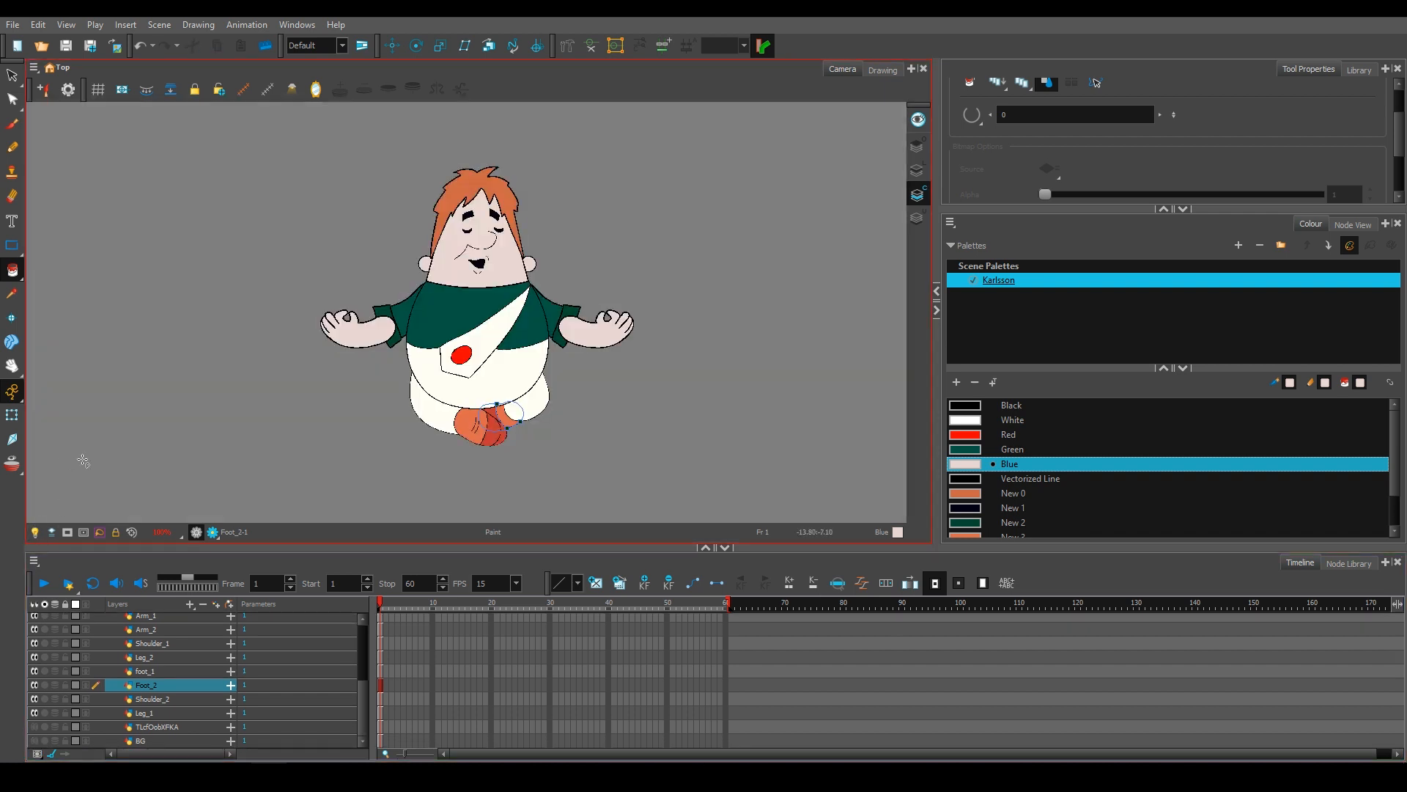
pyautogui.click(1352, 224)
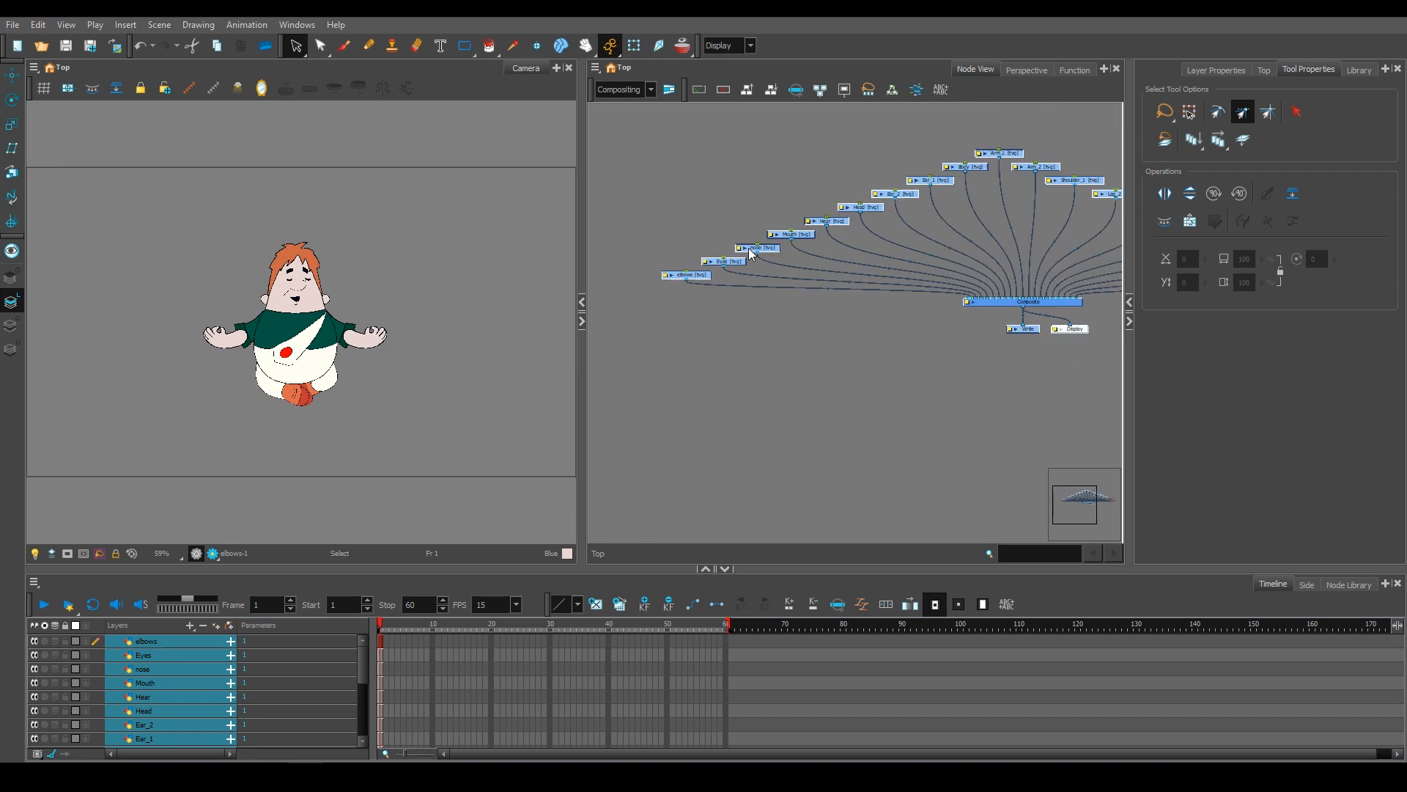
# Add a Composite node from the node library and route the elbows, Eyes, nose and Mouth drawings through it.
pyautogui.click(720, 346)
pyautogui.scroll(-1, 720, 346)
pyautogui.click(1348, 584)
pyautogui.click(293, 631)
pyautogui.write('compos')
pyautogui.moveTo(305, 657); pyautogui.dragTo(898, 375)
pyautogui.moveTo(745, 321); pyautogui.dragTo(810, 339)
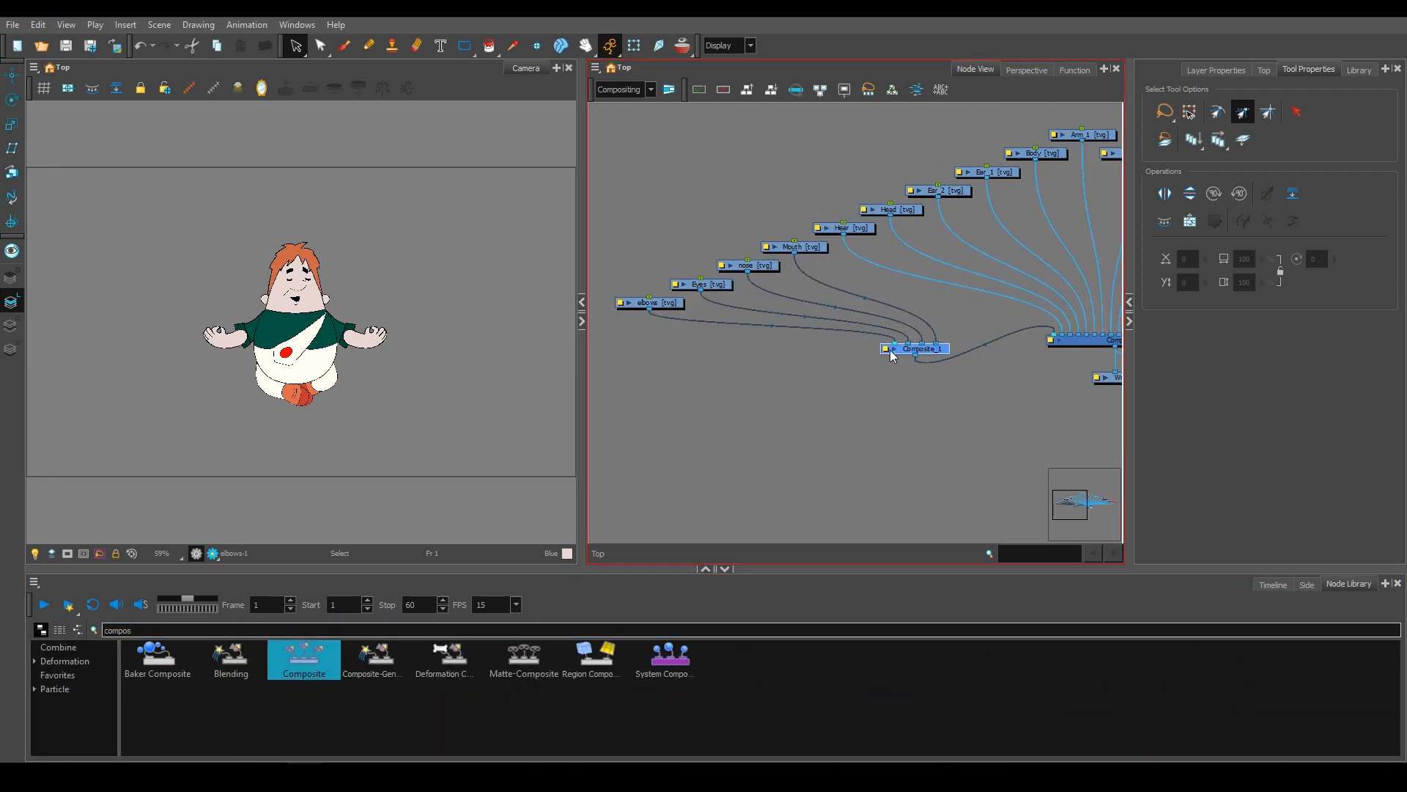
# Rename the facial features' composite node to Face_comp and arrange its drawing nodes above it.
pyautogui.doubleClick(931, 352)
pyautogui.write('Fac')
pyautogui.press('Return')
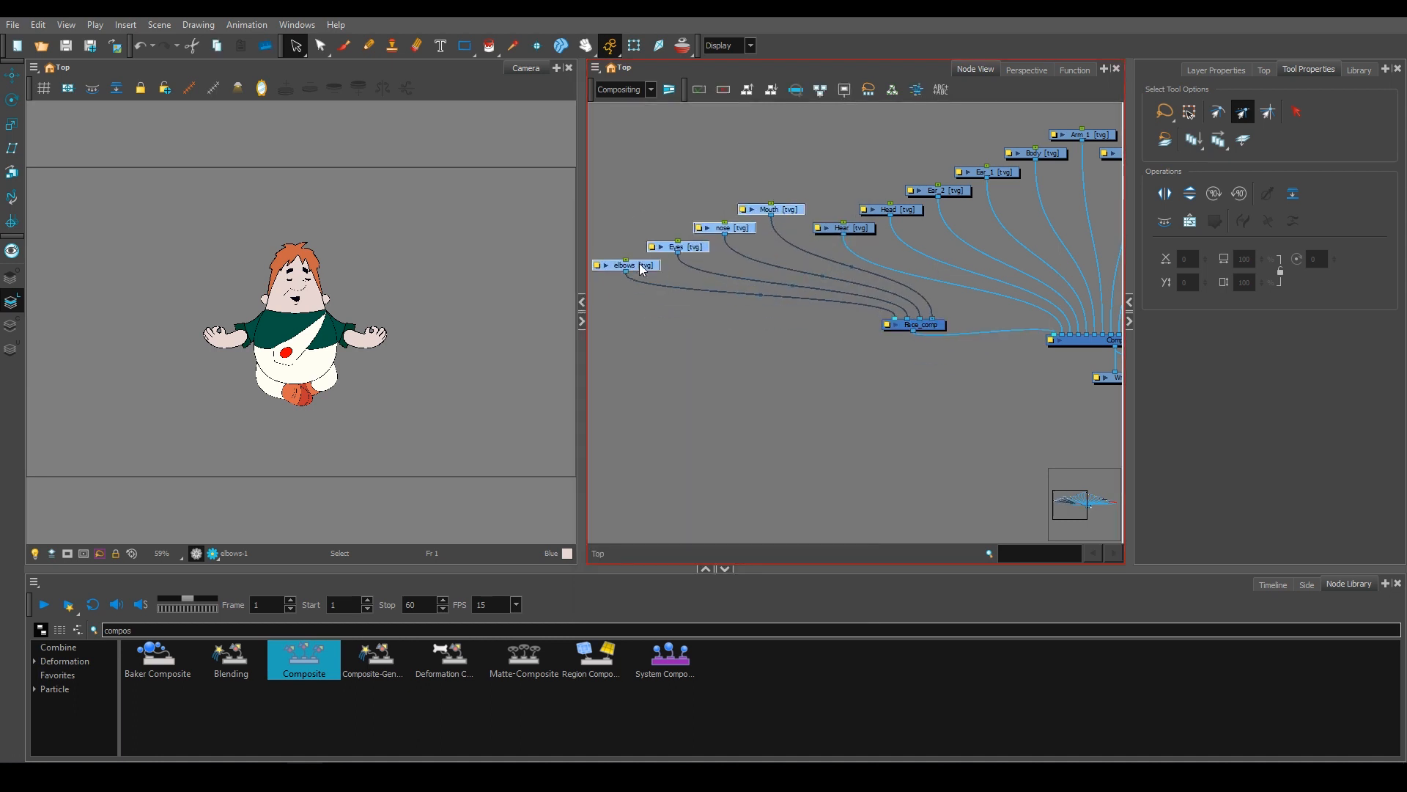
# Turn on the light table and reposition the shoulder and arm drawing nodes above the main composite.
pyautogui.click(1075, 159)
pyautogui.scroll(4, 1076, 163)
pyautogui.click(1015, 161)
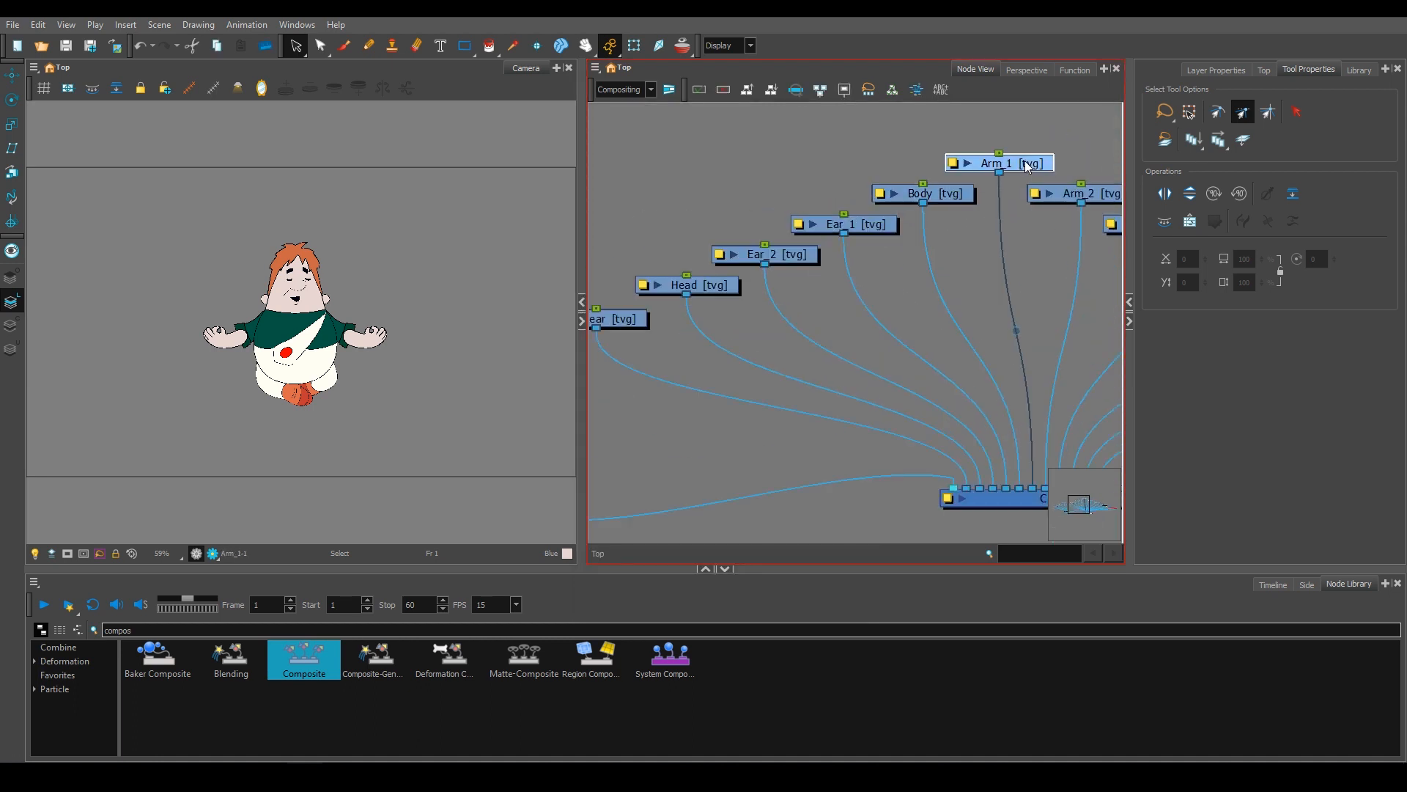
pyautogui.click(35, 554)
pyautogui.click(1104, 197)
pyautogui.scroll(-4, 972, 226)
pyautogui.moveTo(1027, 387); pyautogui.dragTo(1012, 387)
pyautogui.scroll(-4, 986, 293)
pyautogui.moveTo(1042, 252); pyautogui.dragTo(975, 206)
pyautogui.moveTo(984, 233); pyautogui.dragTo(1004, 232)
pyautogui.moveTo(1009, 243); pyautogui.dragTo(1045, 243)
pyautogui.scroll(3, 1106, 293)
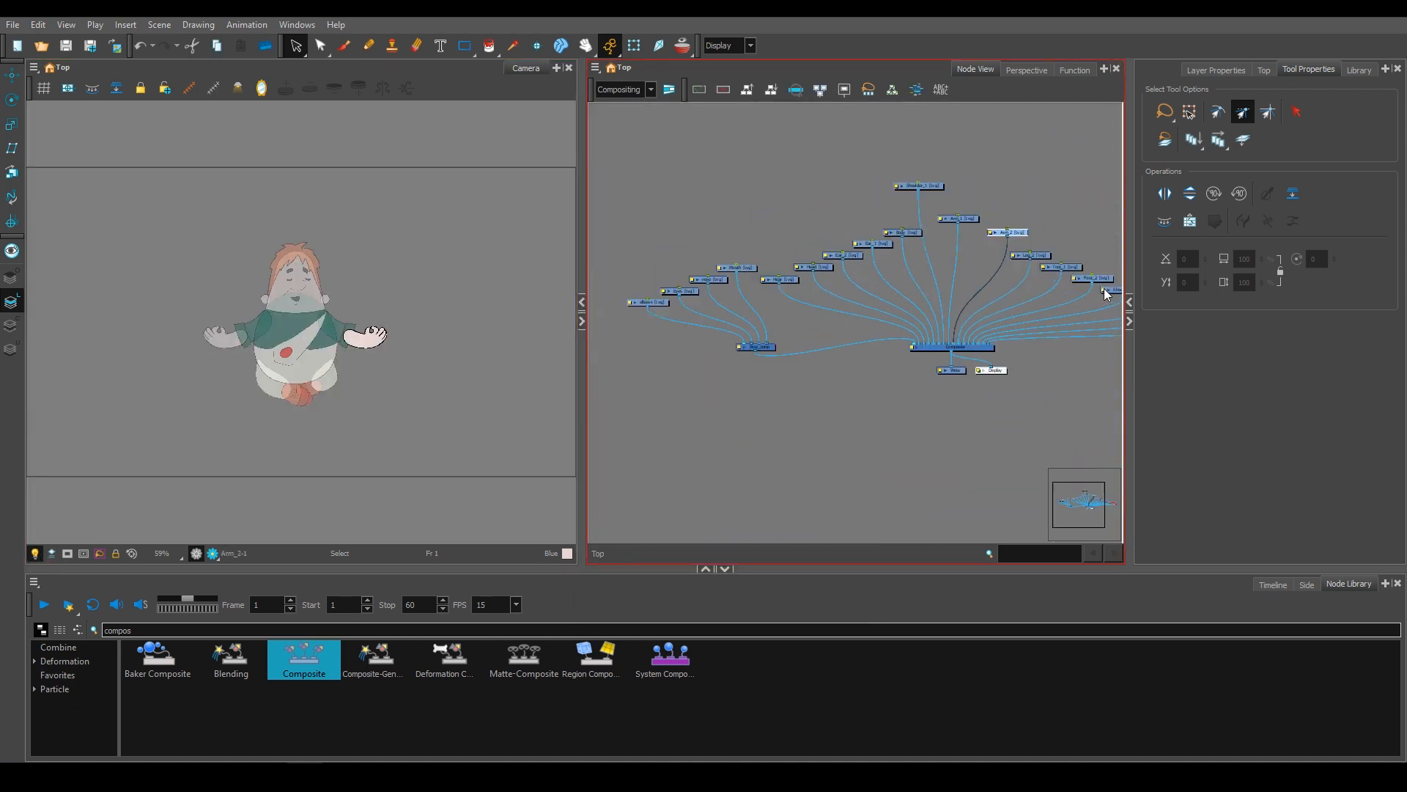
# Order the Shoulder_1, Shoulder_2 and Arm_1 nodes side by side above the main composite and turn off the light table.
pyautogui.moveTo(882, 362); pyautogui.dragTo(907, 337)
pyautogui.moveTo(865, 157); pyautogui.dragTo(852, 168)
pyautogui.moveTo(873, 192); pyautogui.dragTo(909, 189)
pyautogui.click(35, 553)
pyautogui.scroll(5, 316, 392)
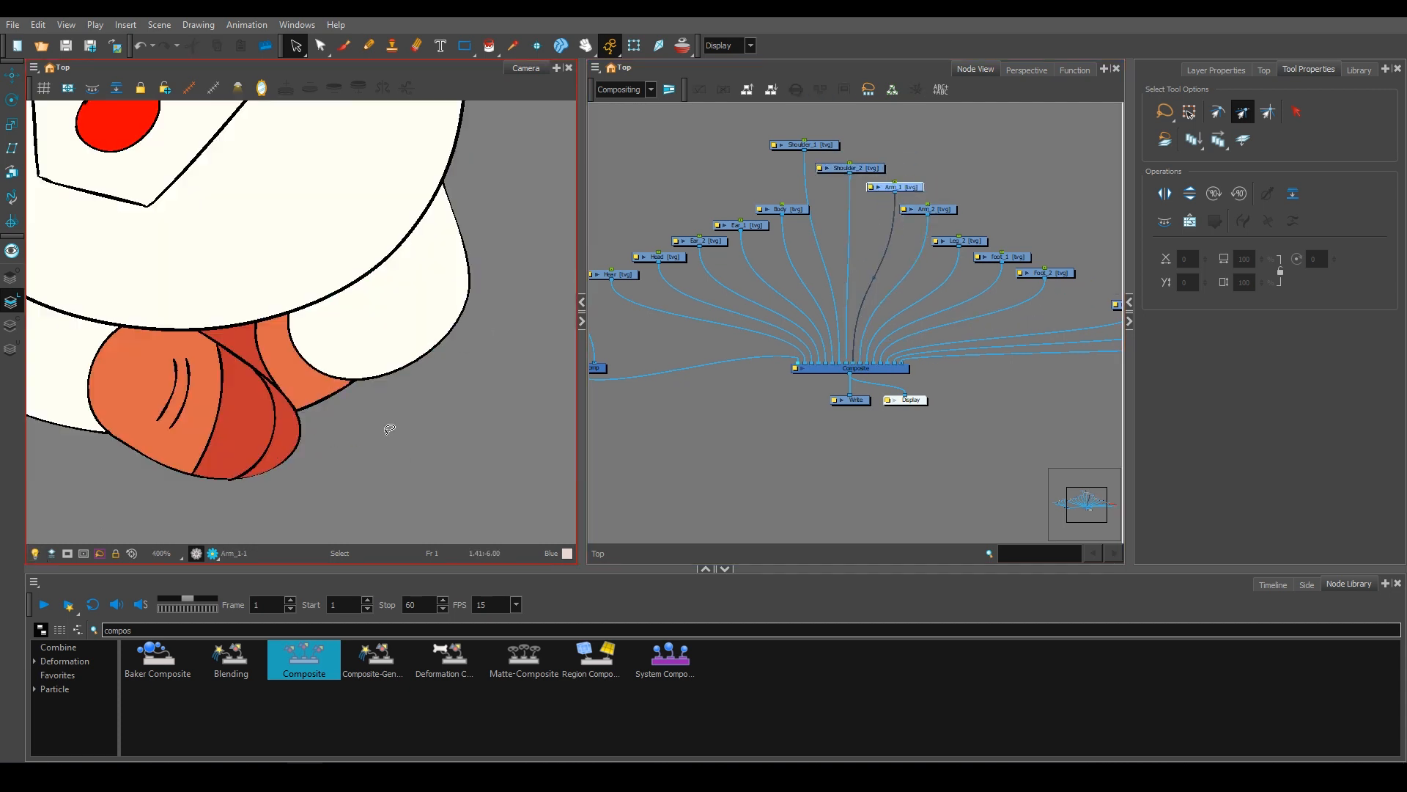
pyautogui.scroll(-2, 293, 382)
# Rearrange the leg and foot nodes and their connections into the main composite, using the light table to identify each part.
pyautogui.click(897, 188)
pyautogui.click(35, 554)
pyautogui.click(1015, 260)
pyautogui.click(922, 274)
pyautogui.click(970, 296)
pyautogui.moveTo(752, 357); pyautogui.dragTo(738, 359)
pyautogui.moveTo(971, 296); pyautogui.dragTo(886, 232)
pyautogui.moveTo(925, 271); pyautogui.dragTo(963, 273)
pyautogui.moveTo(882, 255); pyautogui.dragTo(922, 256)
pyautogui.click(882, 231)
pyautogui.moveTo(840, 239); pyautogui.dragTo(639, 342)
# Select every node and automatically order the network.
pyautogui.click(824, 248)
pyautogui.scroll(-5, 803, 220)
pyautogui.hotkey('ctrl', 'a')
pyautogui.click(747, 89)
pyautogui.scroll(6, 679, 232)
pyautogui.scroll(2, 660, 352)
# Fine-tune the positions and connection order of the drawing nodes above the composites.
pyautogui.moveTo(777, 254); pyautogui.dragTo(777, 292)
pyautogui.moveTo(775, 289); pyautogui.dragTo(730, 269)
pyautogui.moveTo(843, 263); pyautogui.dragTo(791, 237)
pyautogui.moveTo(916, 237); pyautogui.dragTo(961, 268)
pyautogui.click(939, 235)
pyautogui.scroll(-5, 939, 234)
pyautogui.scroll(2, 775, 261)
pyautogui.moveTo(826, 303); pyautogui.dragTo(873, 306)
pyautogui.click(828, 355)
pyautogui.scroll(-3, 441, 287)
# Turn off the light table and inspect the assembled character in the camera view.
pyautogui.click(35, 553)
pyautogui.moveTo(373, 210); pyautogui.dragTo(372, 302)
pyautogui.scroll(1, 372, 303)
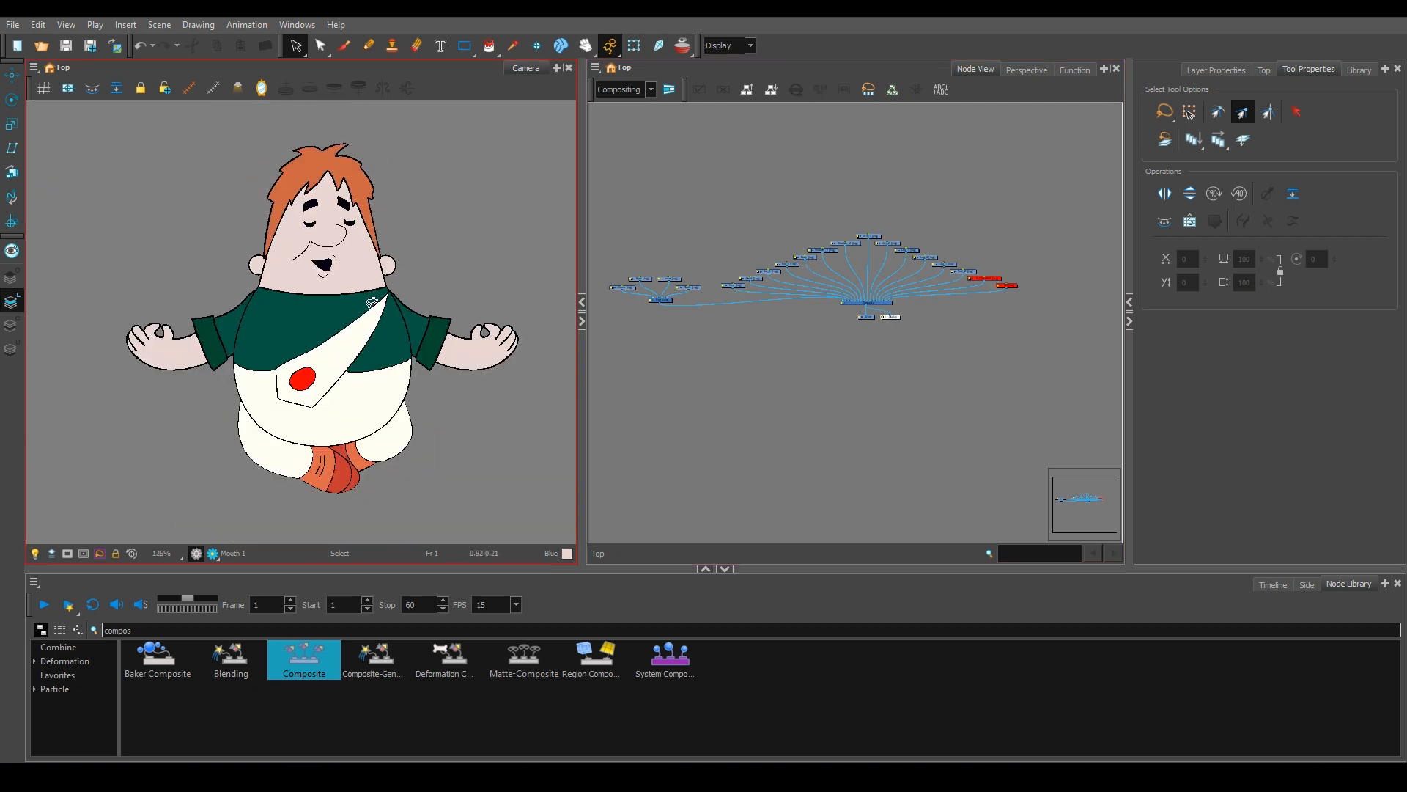
pyautogui.scroll(3, 486, 336)
pyautogui.scroll(-3, 434, 270)
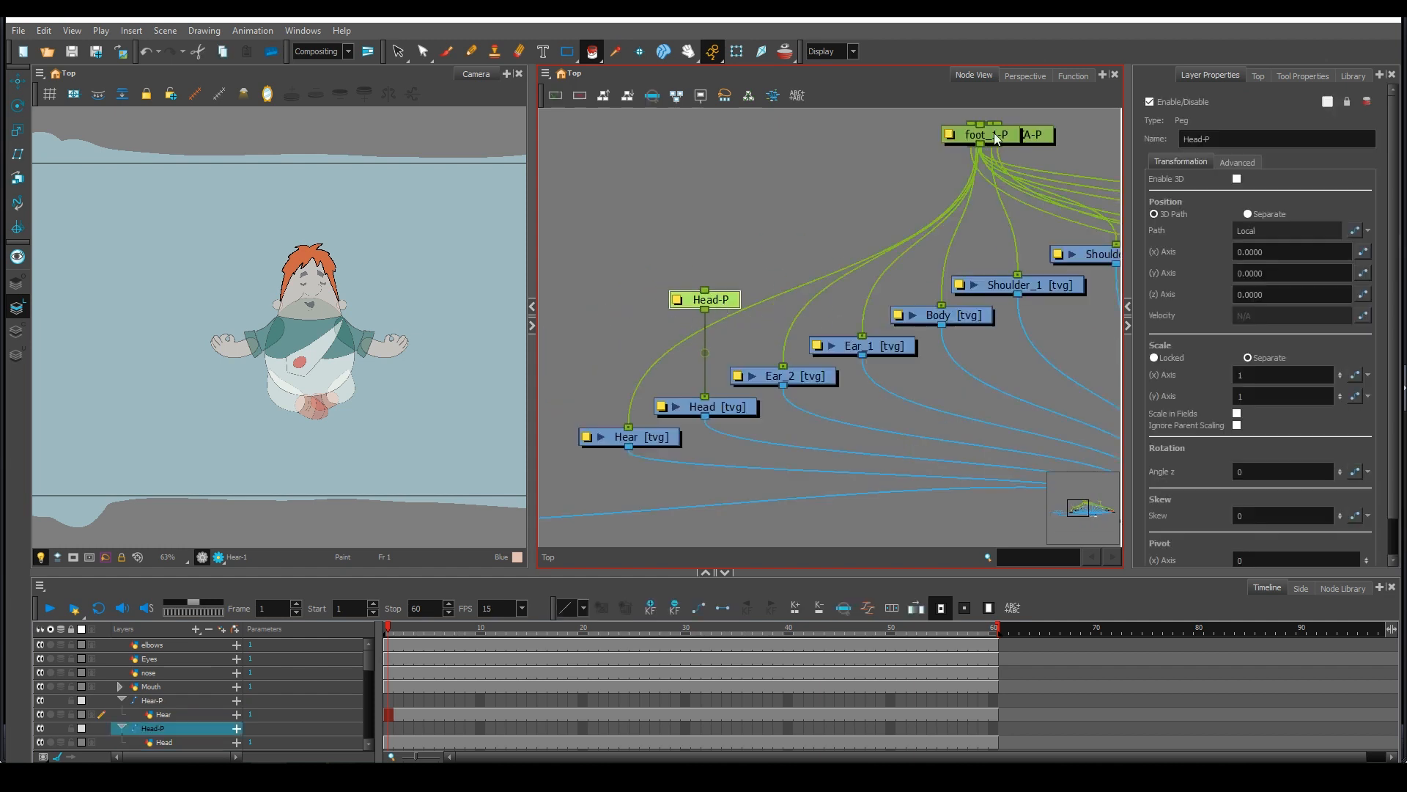
# Pull the first stacked pegs apart and place them above their drawing nodes, cancelling the node ordering settings.
pyautogui.click(1083, 168)
pyautogui.moveTo(1012, 158); pyautogui.dragTo(1017, 157)
pyautogui.moveTo(946, 157); pyautogui.dragTo(924, 162)
pyautogui.moveTo(946, 157); pyautogui.dragTo(1104, 128)
pyautogui.moveTo(953, 160); pyautogui.dragTo(1000, 147)
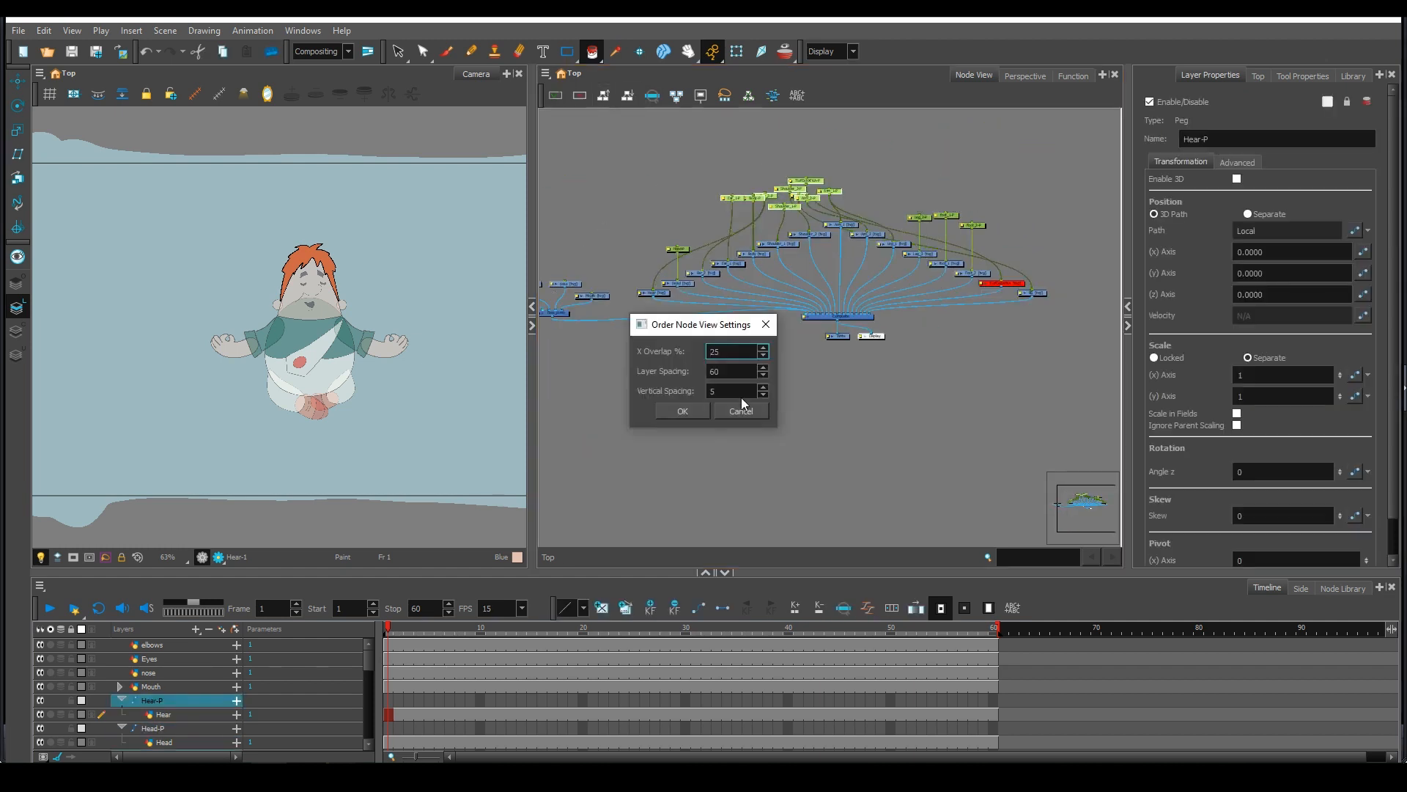
pyautogui.click(741, 409)
pyautogui.click(849, 196)
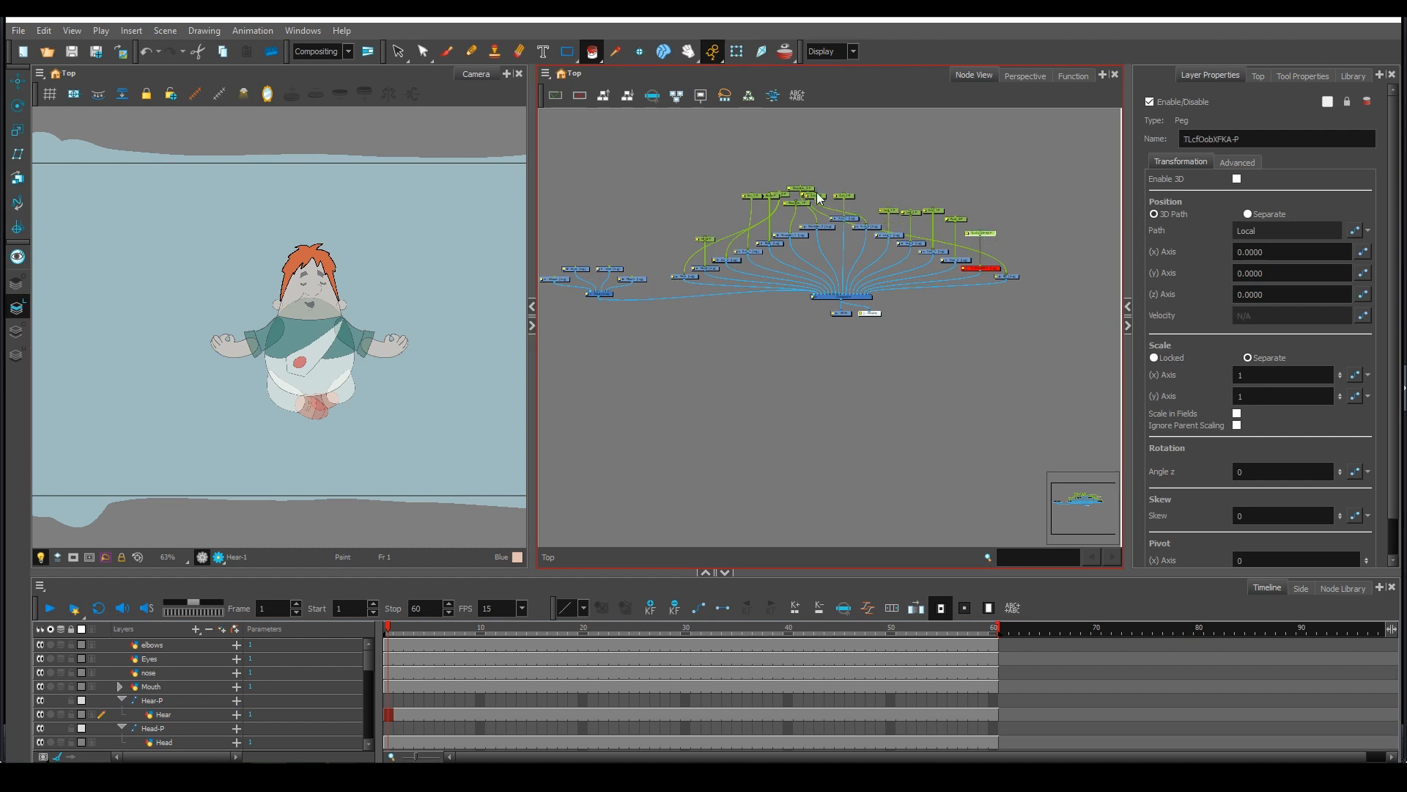
# Line up the remaining pegs in one row, from Hear-P to Foot_2-P, each directly above its drawing node.
pyautogui.scroll(3, 689, 229)
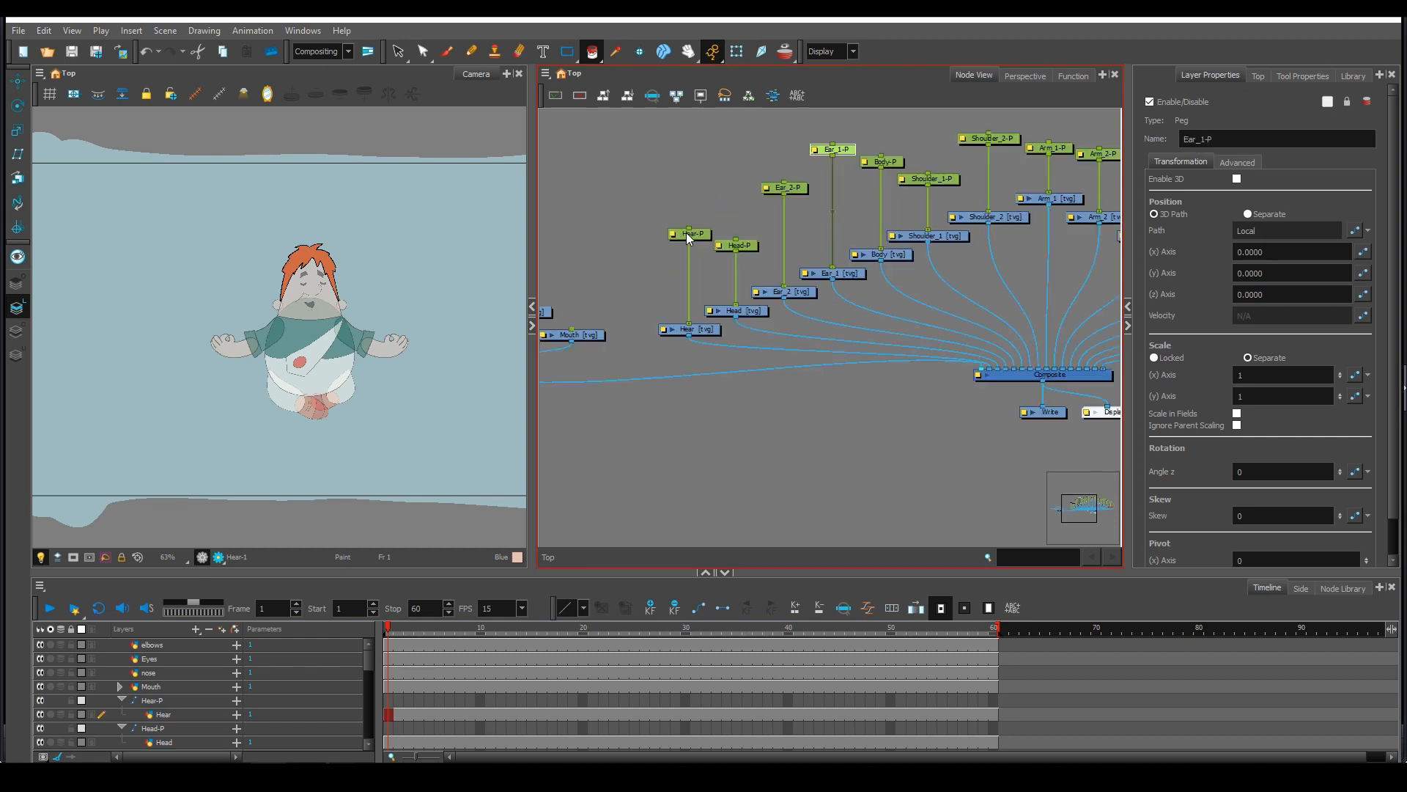
pyautogui.moveTo(865, 185); pyautogui.dragTo(865, 191)
pyautogui.moveTo(865, 220); pyautogui.dragTo(803, 252)
pyautogui.moveTo(609, 236); pyautogui.dragTo(829, 209)
pyautogui.moveTo(801, 223); pyautogui.dragTo(851, 201)
pyautogui.moveTo(889, 194); pyautogui.dragTo(888, 200)
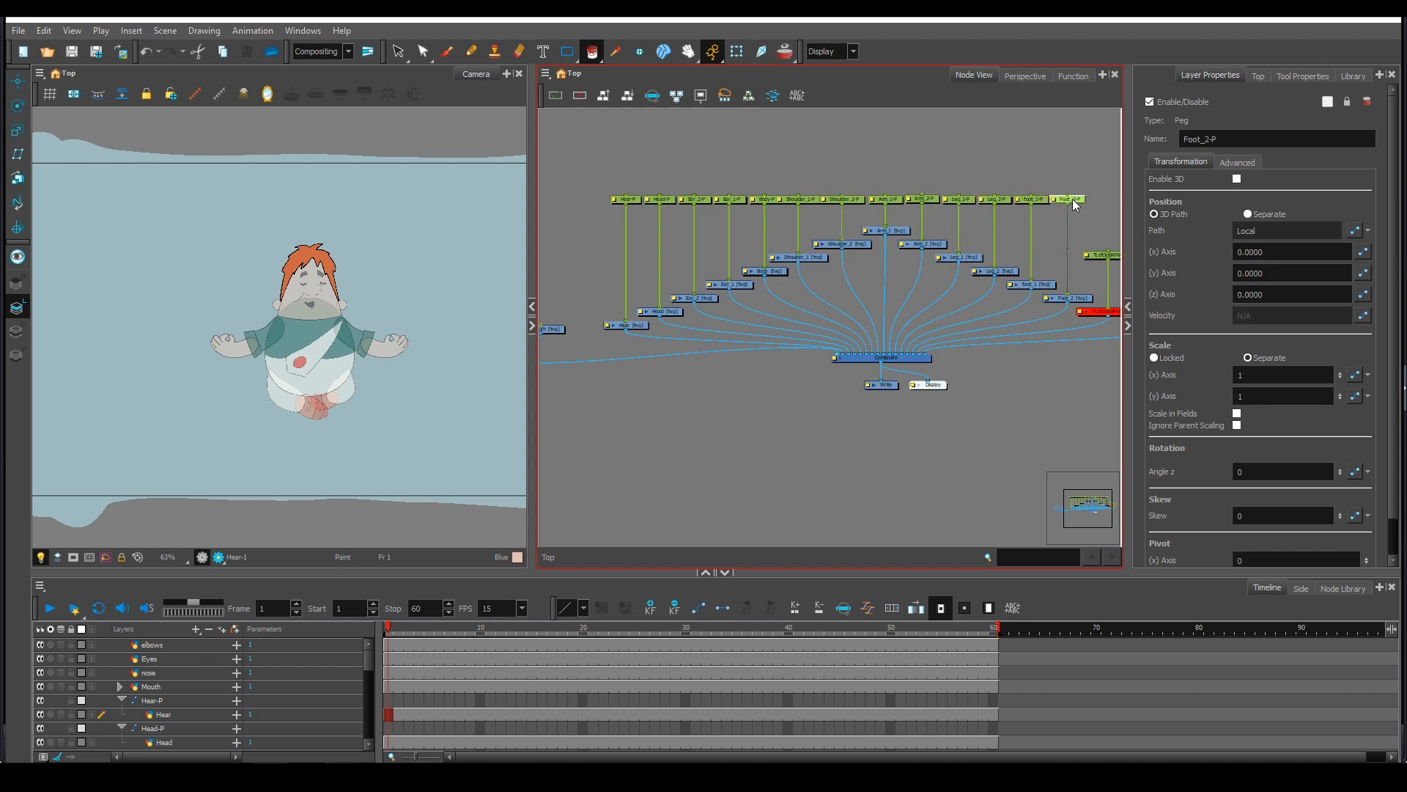
# Delete the unneeded TLcfOobXPKA reference-image nodes beyond the Foot_2-P peg.
pyautogui.scroll(2, 1072, 200)
pyautogui.moveTo(1072, 200); pyautogui.dragTo(888, 207)
pyautogui.moveTo(939, 285); pyautogui.dragTo(939, 207)
pyautogui.press('Delete')
pyautogui.click(998, 314)
pyautogui.press('Delete')
# Lower the Hear-P peg beneath the peg row, directly above the Hear drawing node.
pyautogui.scroll(-3, 1016, 296)
pyautogui.moveTo(581, 161); pyautogui.dragTo(820, 217)
pyautogui.scroll(2, 758, 270)
pyautogui.moveTo(745, 332)
pyautogui.mouseDown()
pyautogui.moveTo(745, 385)
pyautogui.moveTo(685, 385)
pyautogui.mouseUp()
pyautogui.scroll(3, 744, 388)
# Move the Head drawing's pivot to the base of the neck and try rotating the head around it.
pyautogui.click(681, 544)
pyautogui.click(758, 518)
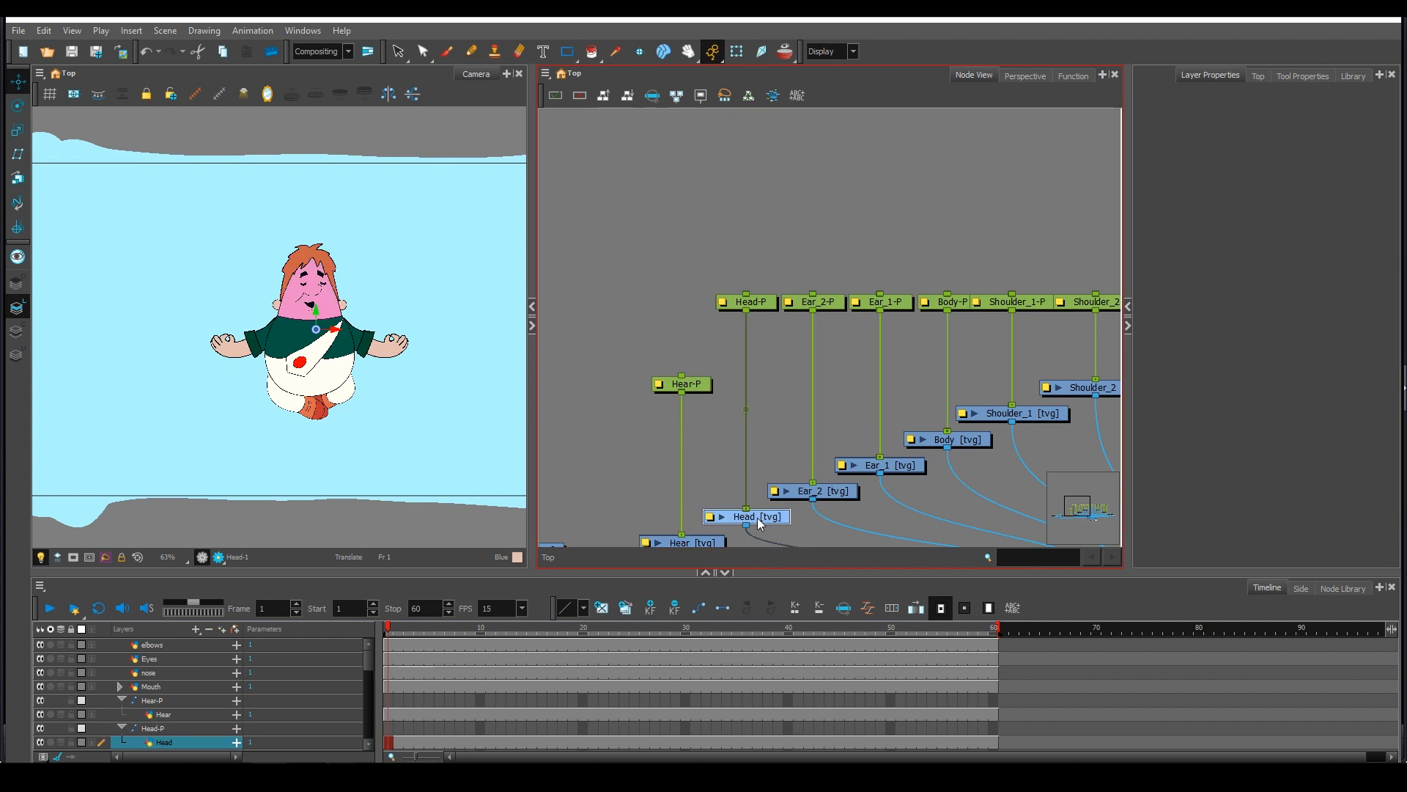
pyautogui.scroll(5, 282, 338)
pyautogui.moveTo(367, 315); pyautogui.dragTo(354, 296)
pyautogui.moveTo(758, 518); pyautogui.dragTo(758, 491)
pyautogui.click(18, 106)
pyautogui.moveTo(401, 366); pyautogui.dragTo(363, 364)
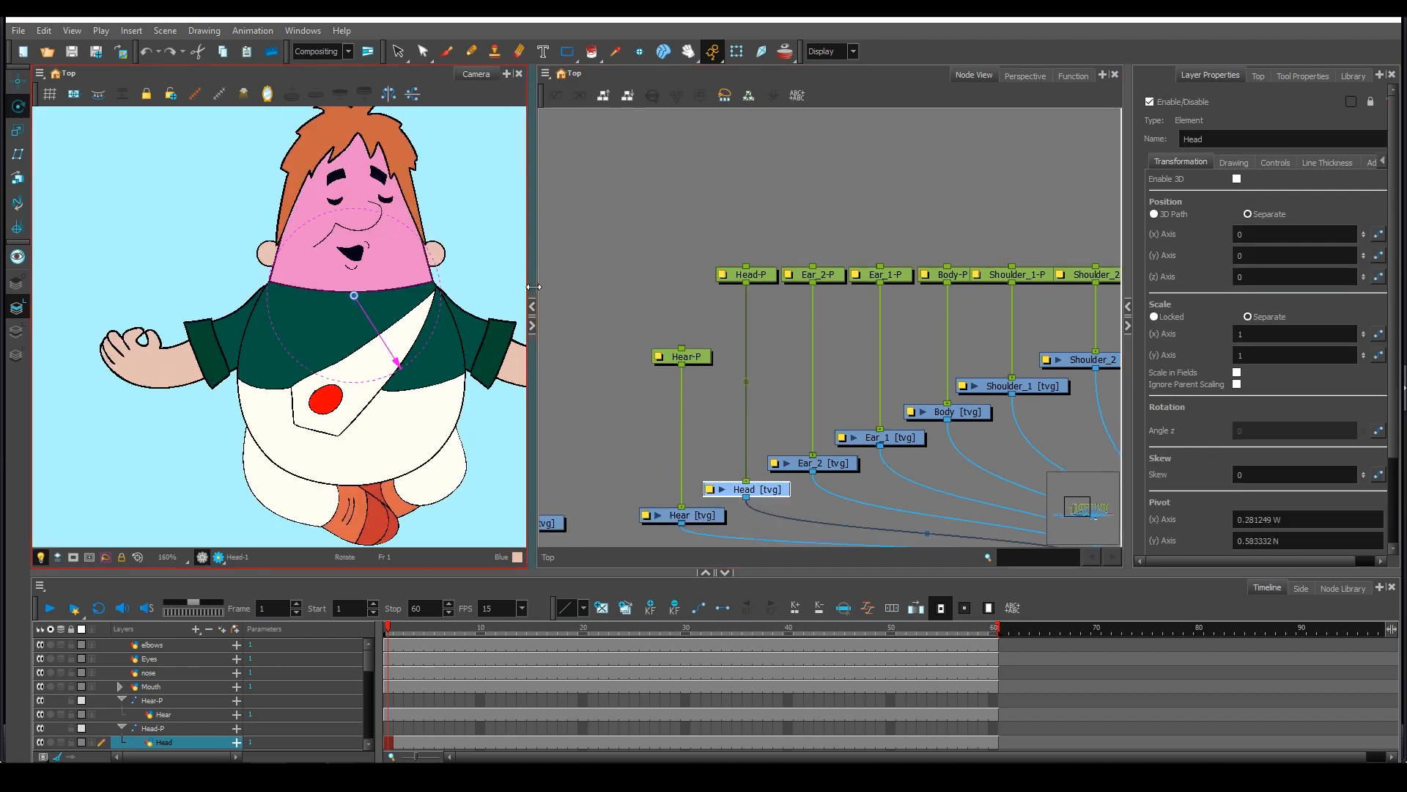
# Parent the Hear-P peg to Head-P and set the hair's pivot at the top of the head.
pyautogui.click(754, 274)
pyautogui.moveTo(746, 283); pyautogui.dragTo(682, 348)
pyautogui.click(686, 357)
pyautogui.click(19, 82)
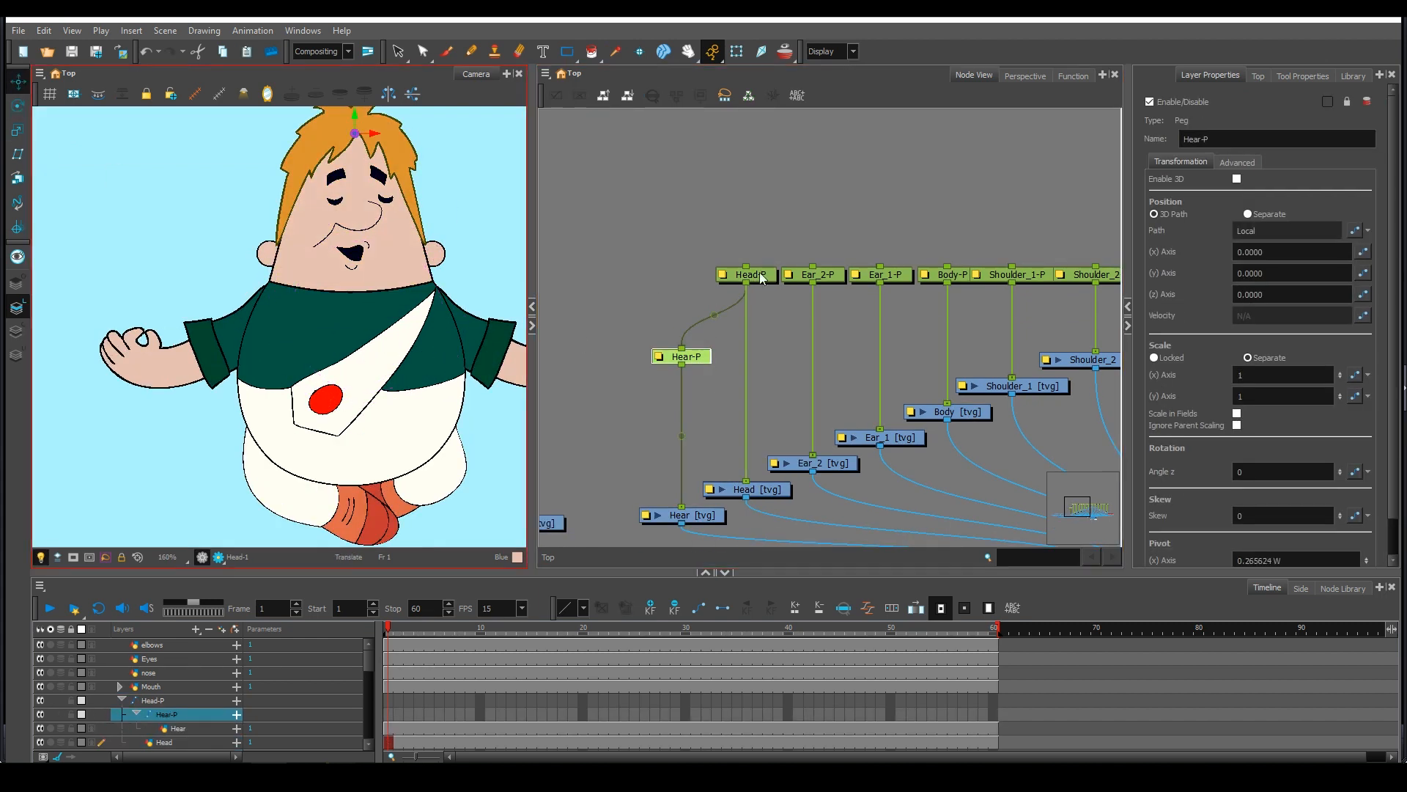
pyautogui.click(761, 277)
pyautogui.click(17, 106)
# Raise the Head-P peg, parent Ear_2-P and Ear_1-P to it, and set each ear's pivot where it meets the head.
pyautogui.click(805, 279)
pyautogui.moveTo(755, 275); pyautogui.dragTo(755, 183)
pyautogui.moveTo(746, 192); pyautogui.dragTo(813, 266)
pyautogui.moveTo(747, 191); pyautogui.dragTo(881, 266)
pyautogui.click(815, 275)
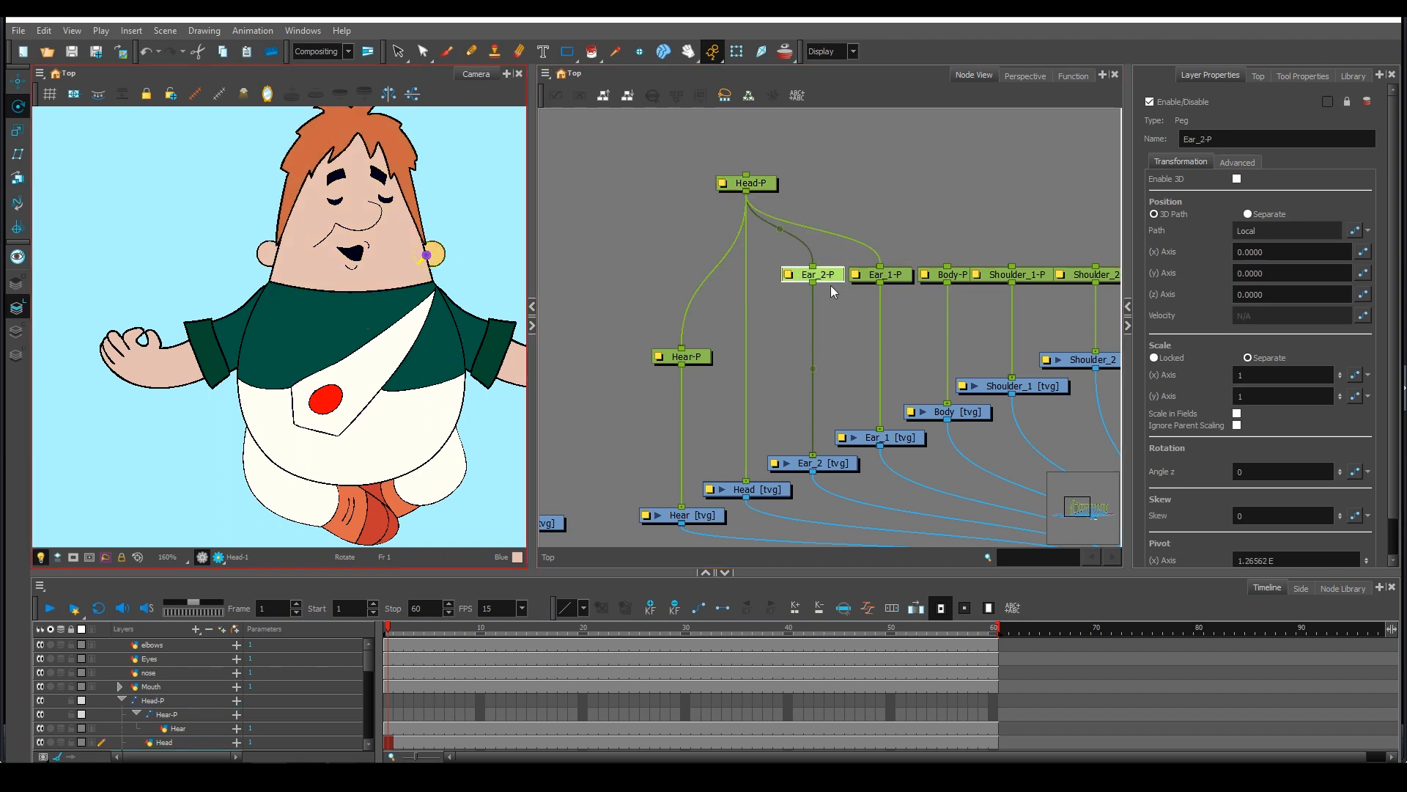
pyautogui.click(883, 275)
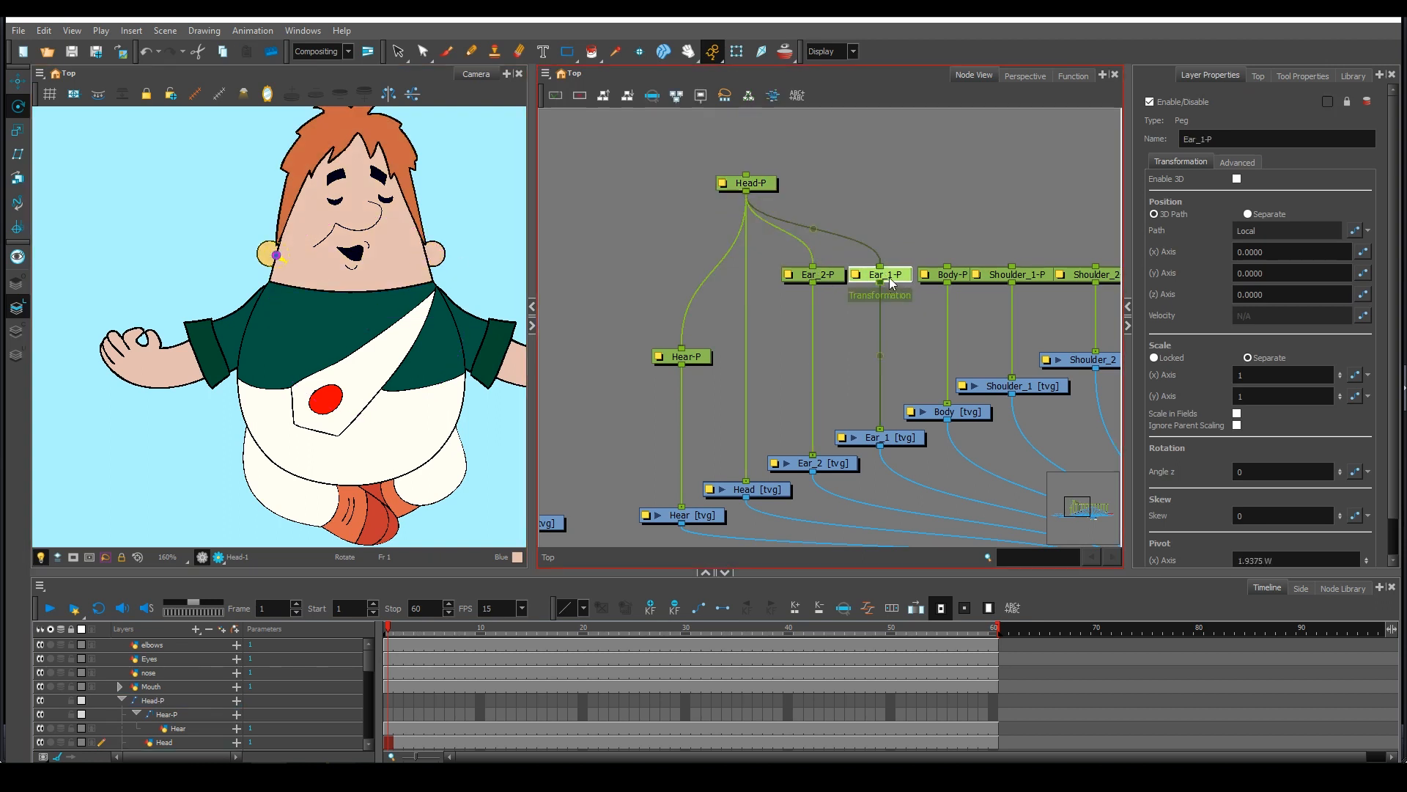
# Raise the Body-P peg above Head-P and parent Head-P to it.
pyautogui.click(748, 183)
pyautogui.click(18, 81)
pyautogui.click(953, 275)
pyautogui.scroll(-1, 385, 304)
pyautogui.scroll(2, 912, 257)
pyautogui.moveTo(969, 284); pyautogui.dragTo(972, 132)
pyautogui.scroll(-1, 972, 133)
pyautogui.moveTo(893, 263); pyautogui.dragTo(645, 271)
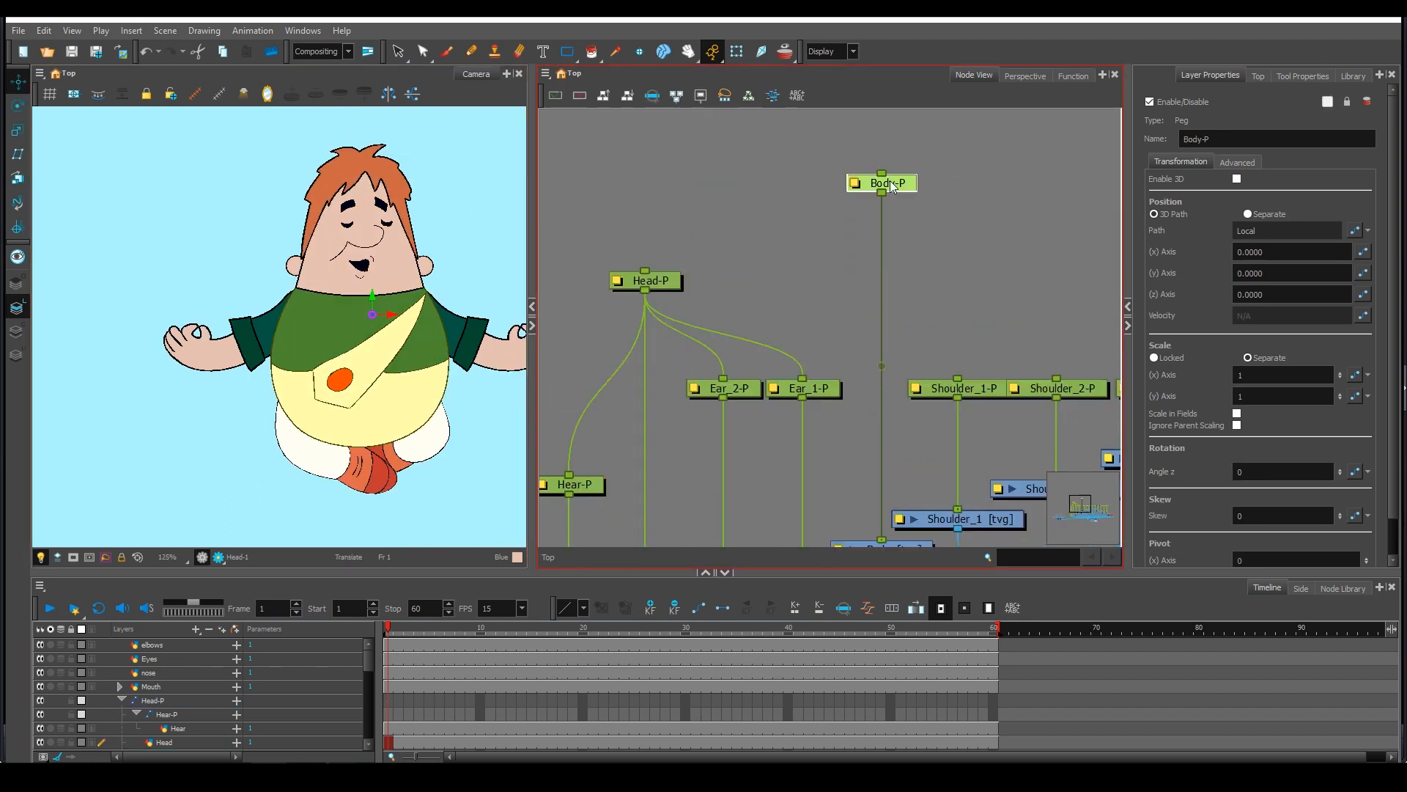
pyautogui.scroll(2, 370, 306)
pyautogui.scroll(-4, 294, 420)
# Parent the Shoulder_1-P peg to Body-P and set its pivot at the shoulder joint.
pyautogui.moveTo(961, 389); pyautogui.dragTo(961, 282)
pyautogui.moveTo(882, 193); pyautogui.dragTo(957, 272)
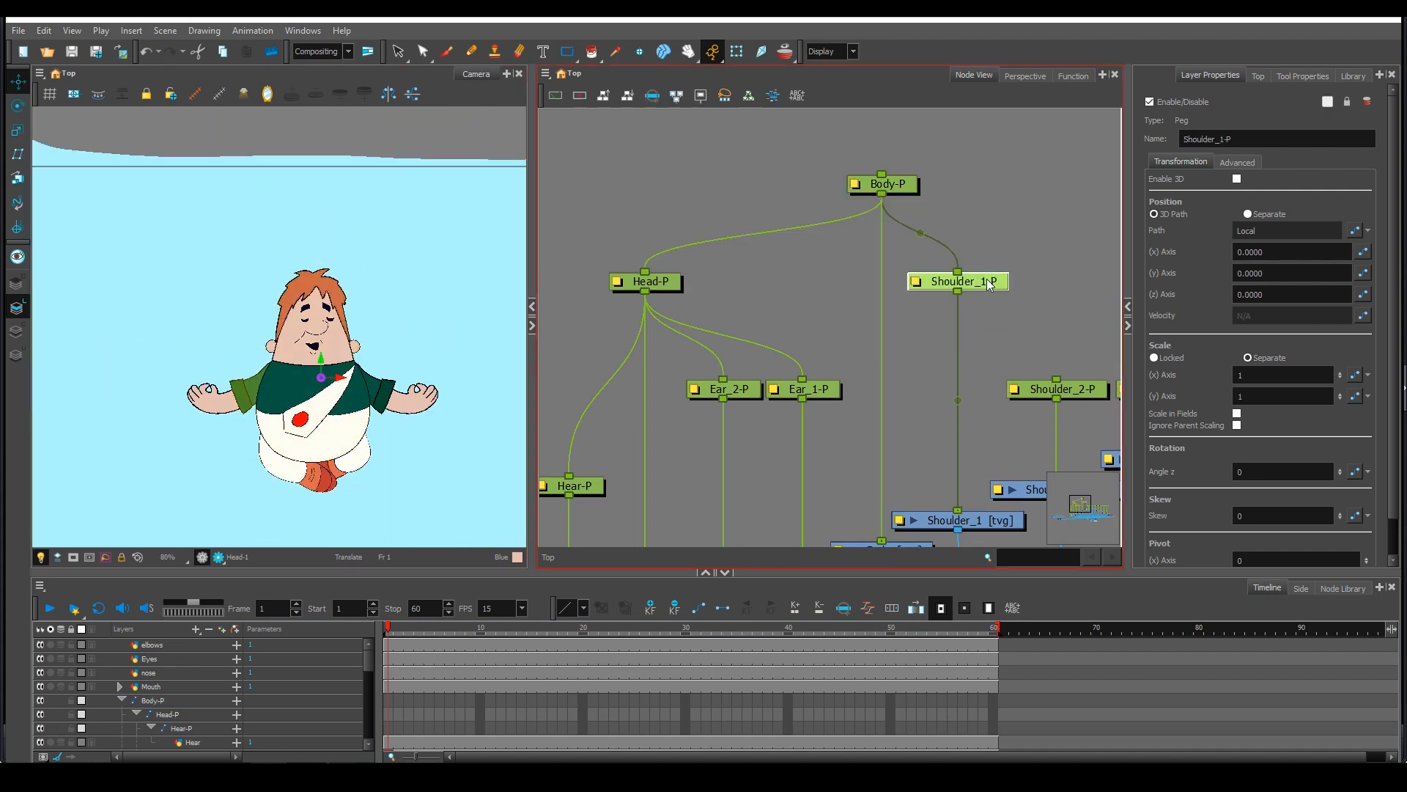
pyautogui.scroll(5, 213, 359)
pyautogui.scroll(-2, 191, 322)
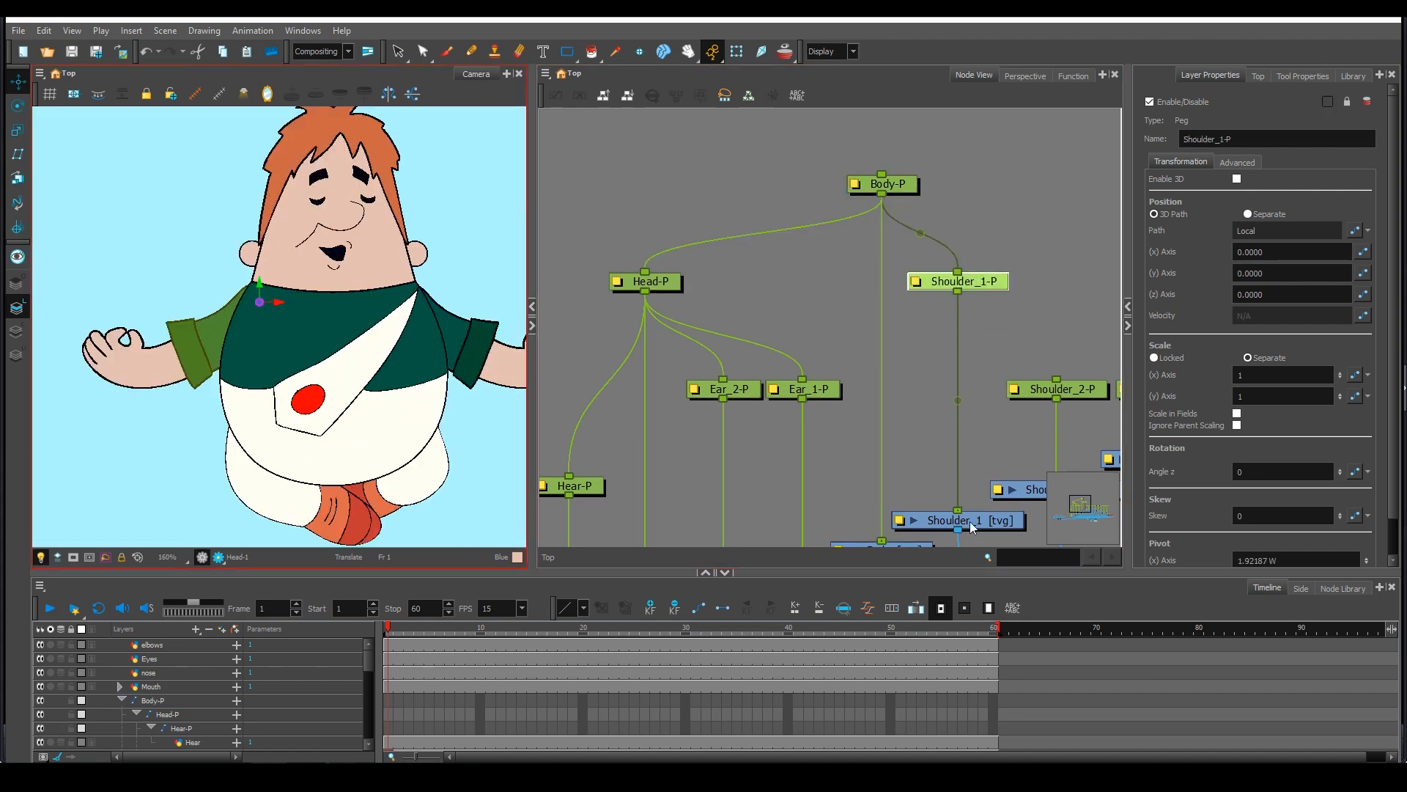
# Set the Shoulder_1 drawing's pivot at the shoulder joint to match its Shoulder_1-P peg.
pyautogui.click(970, 523)
pyautogui.click(958, 282)
pyautogui.click(991, 520)
pyautogui.click(928, 283)
pyautogui.scroll(-3, 925, 256)
pyautogui.scroll(1, 859, 266)
# Set the pivots of the Hear, Head, Ear_2 and Ear_1 drawings to match the pivots of their pegs.
pyautogui.click(722, 511)
pyautogui.scroll(3, 334, 286)
pyautogui.scroll(-3, 378, 469)
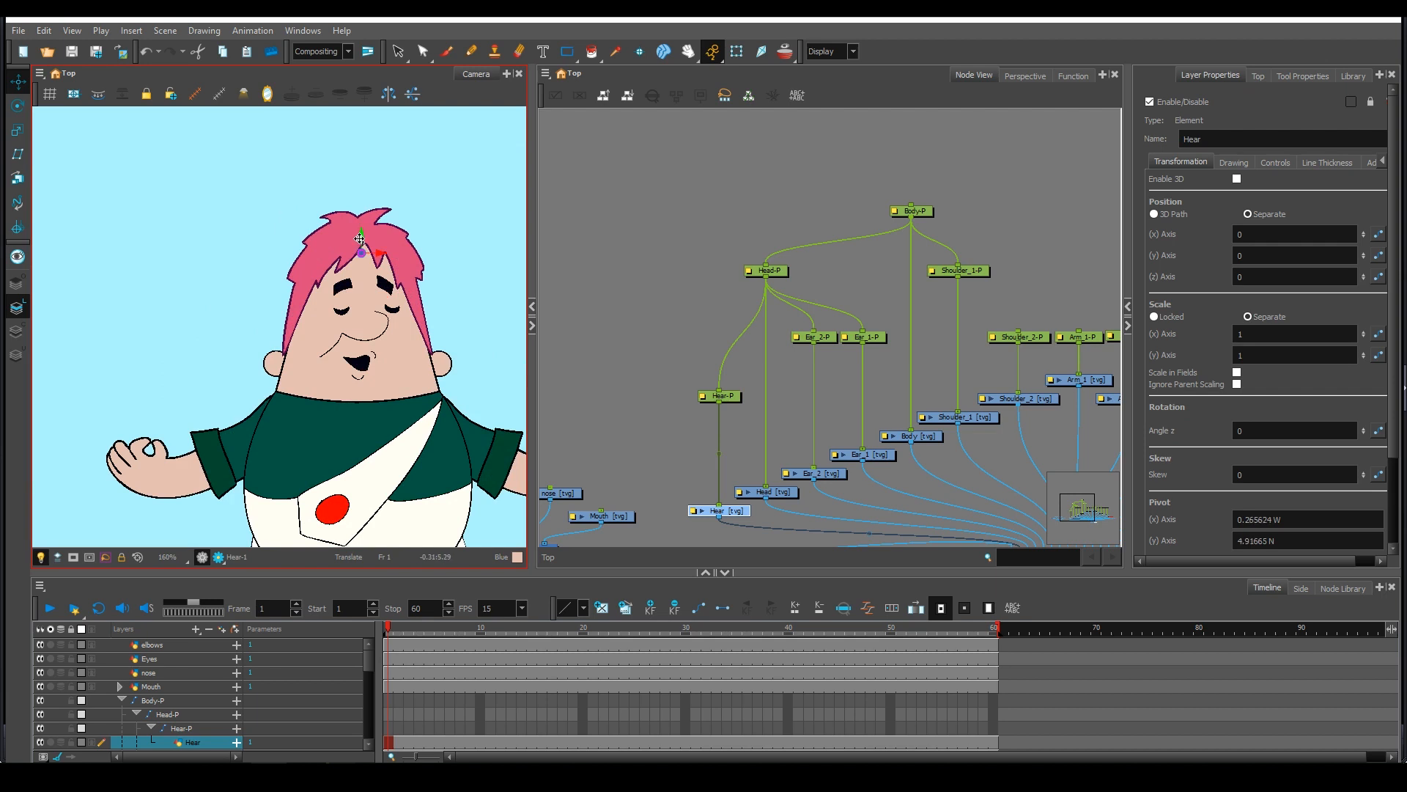
pyautogui.click(770, 492)
pyautogui.click(773, 270)
pyautogui.click(780, 492)
pyautogui.click(823, 473)
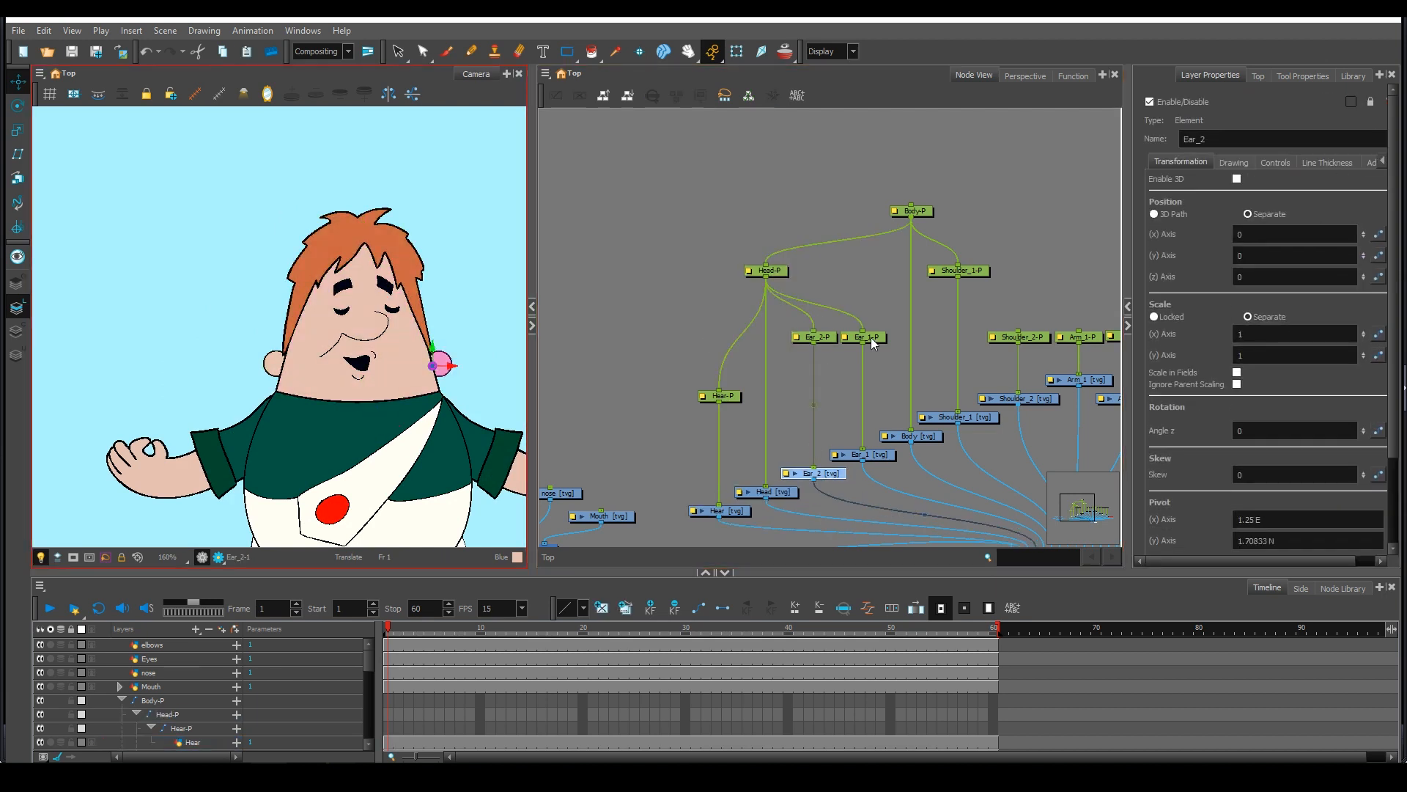
pyautogui.click(868, 455)
# Match the Body drawing's pivot to Body-P and check the Shoulder_1 drawing's pivot against its peg.
pyautogui.click(914, 212)
pyautogui.scroll(-1, 411, 330)
pyautogui.click(911, 436)
pyautogui.click(961, 271)
pyautogui.click(960, 417)
# Parent Shoulder_2-P to Body-P and set the pivots of the peg and its drawing at the shoulder joint.
pyautogui.moveTo(912, 217); pyautogui.dragTo(1019, 275)
pyautogui.click(1021, 398)
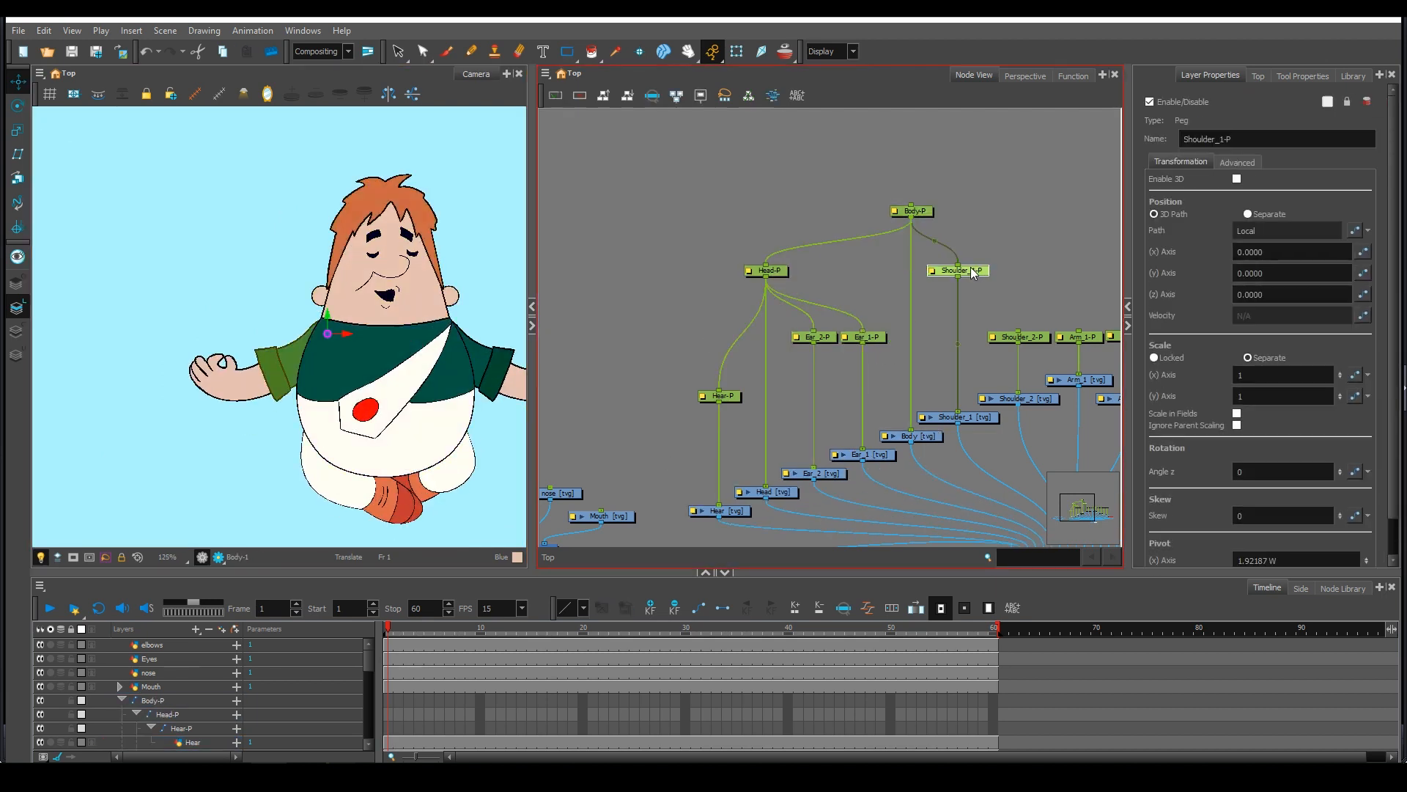
pyautogui.click(1021, 275)
pyautogui.moveTo(398, 343); pyautogui.dragTo(343, 353)
pyautogui.click(1024, 399)
pyautogui.scroll(-3, 664, 343)
pyautogui.scroll(2, 343, 353)
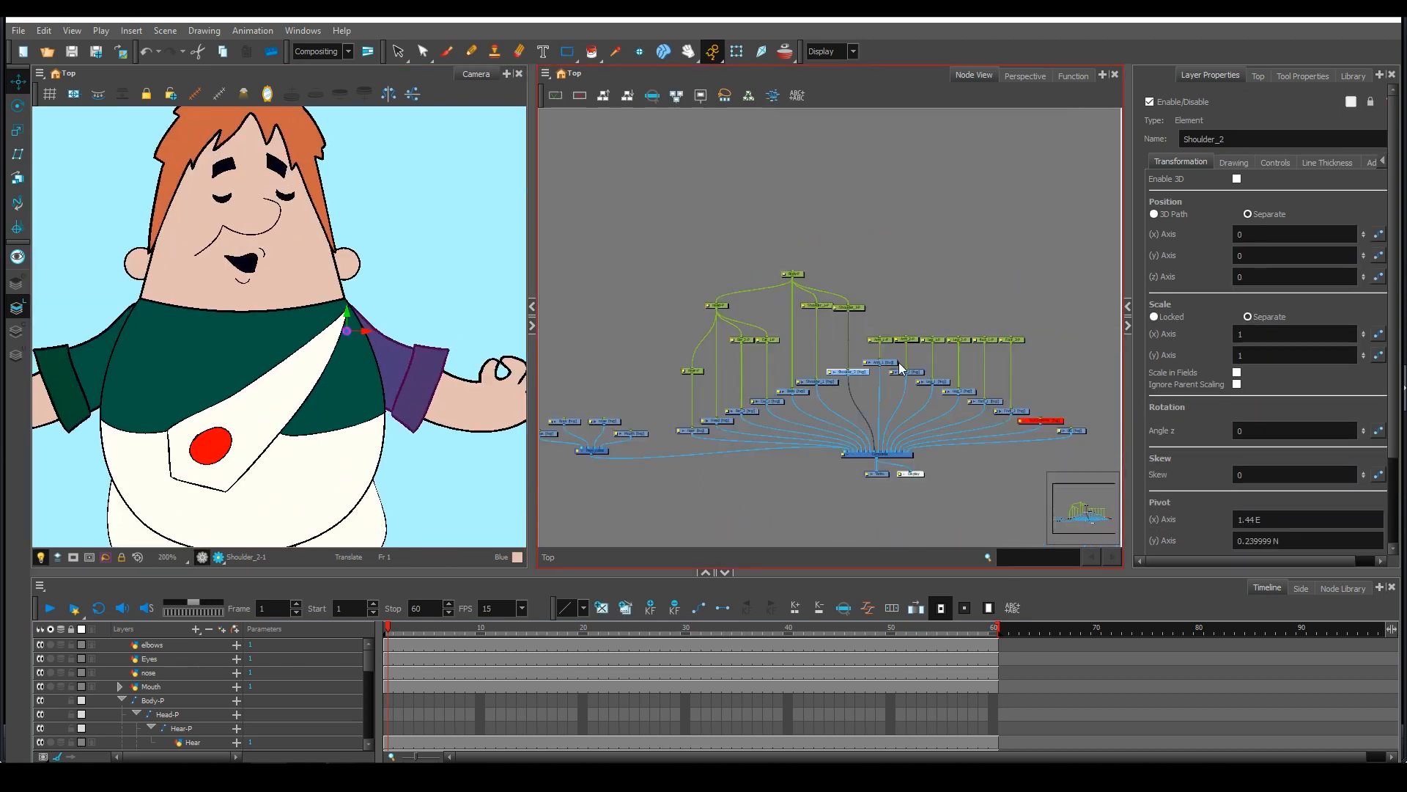
# Parent Arm_1-P to Shoulder_1-P and set the pivots of the peg and the Arm_1 drawing at the elbow.
pyautogui.click(881, 340)
pyautogui.scroll(3, 837, 325)
pyautogui.moveTo(874, 338); pyautogui.dragTo(950, 307)
pyautogui.moveTo(953, 315); pyautogui.dragTo(955, 349)
pyautogui.scroll(2, 959, 367)
pyautogui.click(953, 453)
pyautogui.moveTo(473, 314); pyautogui.dragTo(350, 351)
pyautogui.click(953, 334)
# Raise Arm_2-P, parent it to Shoulder_2-P, and set the pivots of the peg and the Arm_2 drawing at the elbow.
pyautogui.scroll(-1, 952, 334)
pyautogui.moveTo(1034, 359); pyautogui.dragTo(873, 273)
pyautogui.scroll(-2, 803, 289)
pyautogui.moveTo(756, 252); pyautogui.dragTo(867, 266)
pyautogui.moveTo(469, 323); pyautogui.dragTo(249, 282)
pyautogui.scroll(2, 249, 282)
pyautogui.moveTo(249, 276); pyautogui.dragTo(411, 321)
pyautogui.click(873, 369)
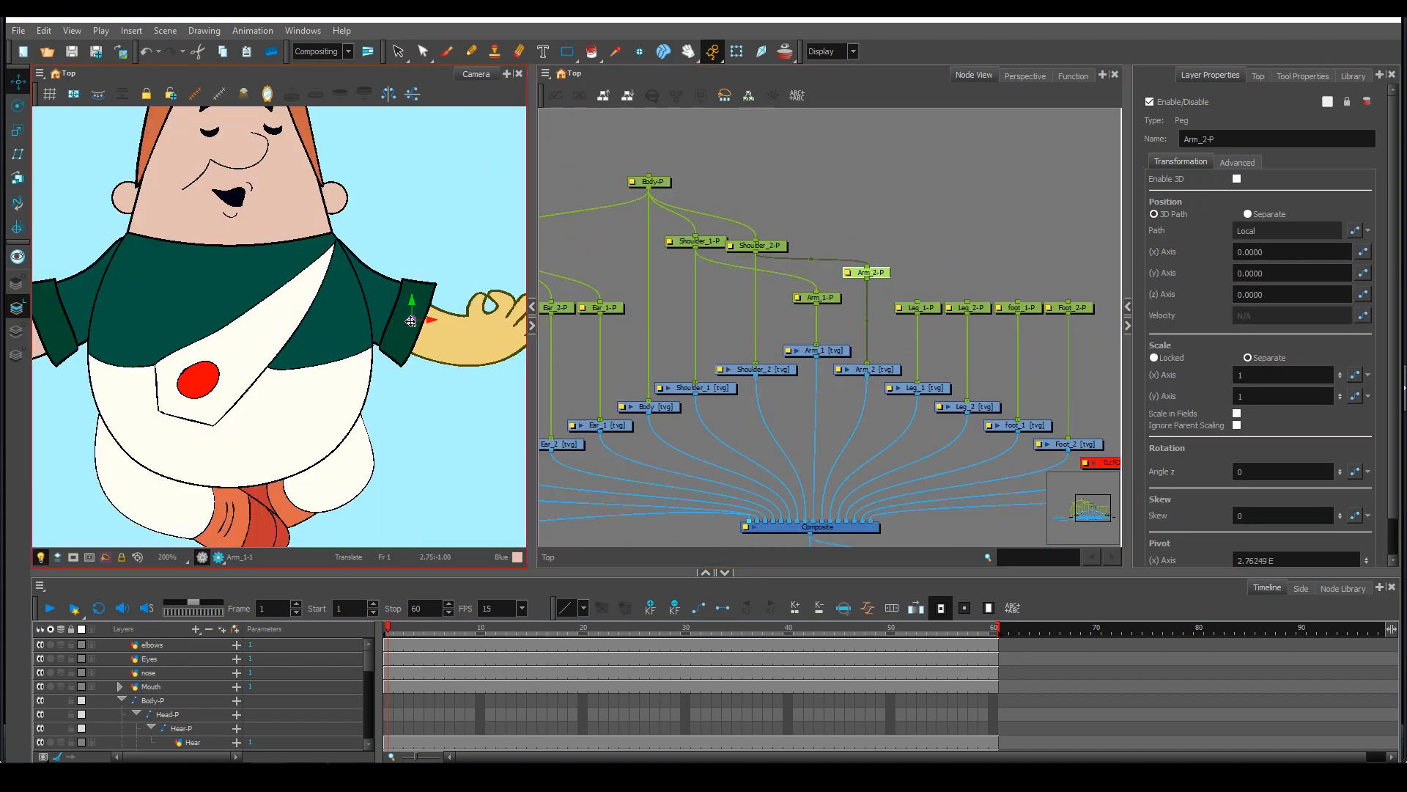
pyautogui.scroll(-1, 153, 200)
pyautogui.moveTo(153, 200); pyautogui.dragTo(297, 176)
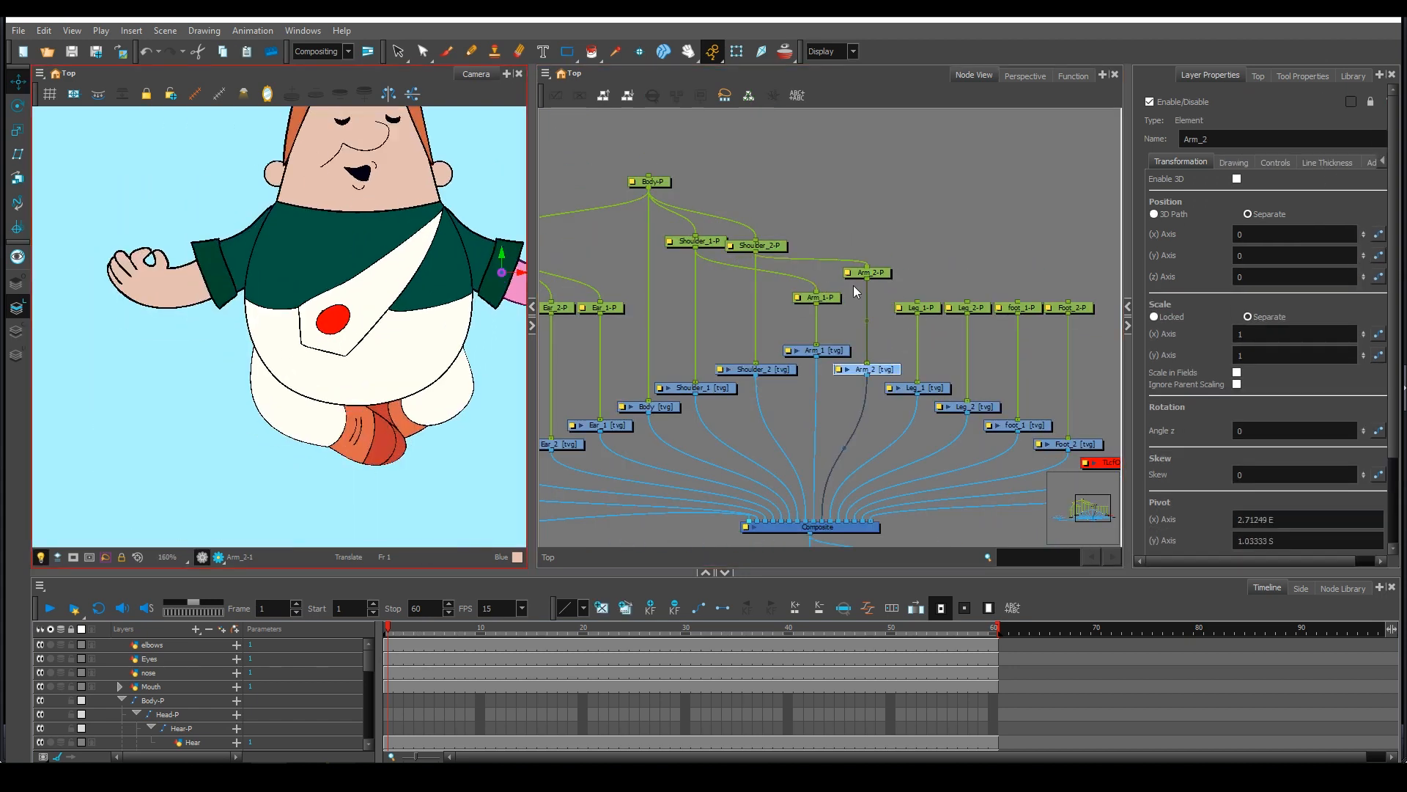
# Raise Leg_1-P and Leg_2-P, parent both to Body-P, and set Leg_1-P's pivot at the top of the leg.
pyautogui.click(926, 385)
pyautogui.scroll(2, 882, 266)
pyautogui.click(740, 230)
pyautogui.scroll(-2, 882, 265)
pyautogui.moveTo(779, 246); pyautogui.dragTo(1048, 359)
pyautogui.moveTo(1052, 365); pyautogui.dragTo(1052, 340)
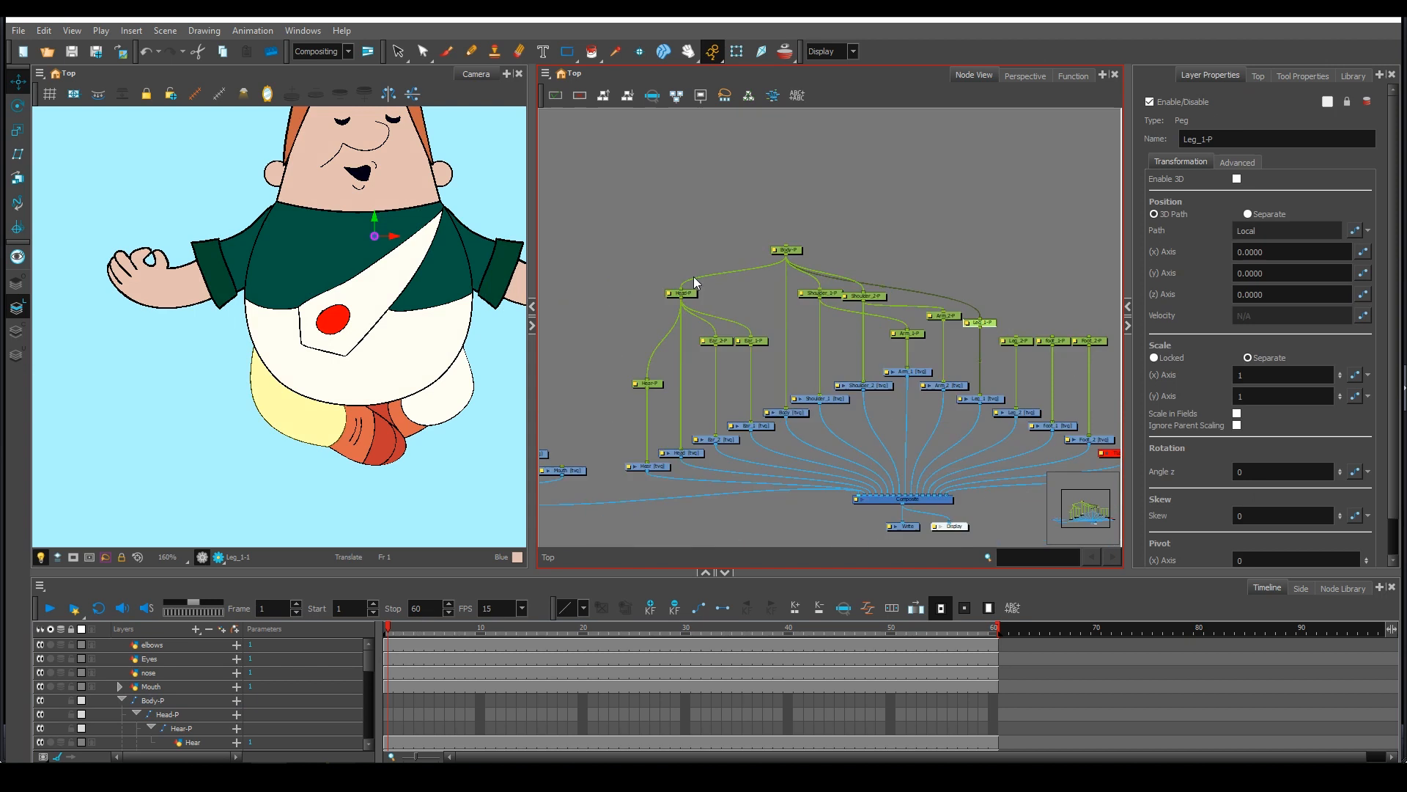
pyautogui.moveTo(555, 212); pyautogui.dragTo(996, 367)
pyautogui.moveTo(1015, 377); pyautogui.dragTo(1015, 343)
pyautogui.moveTo(278, 360); pyautogui.dragTo(289, 371)
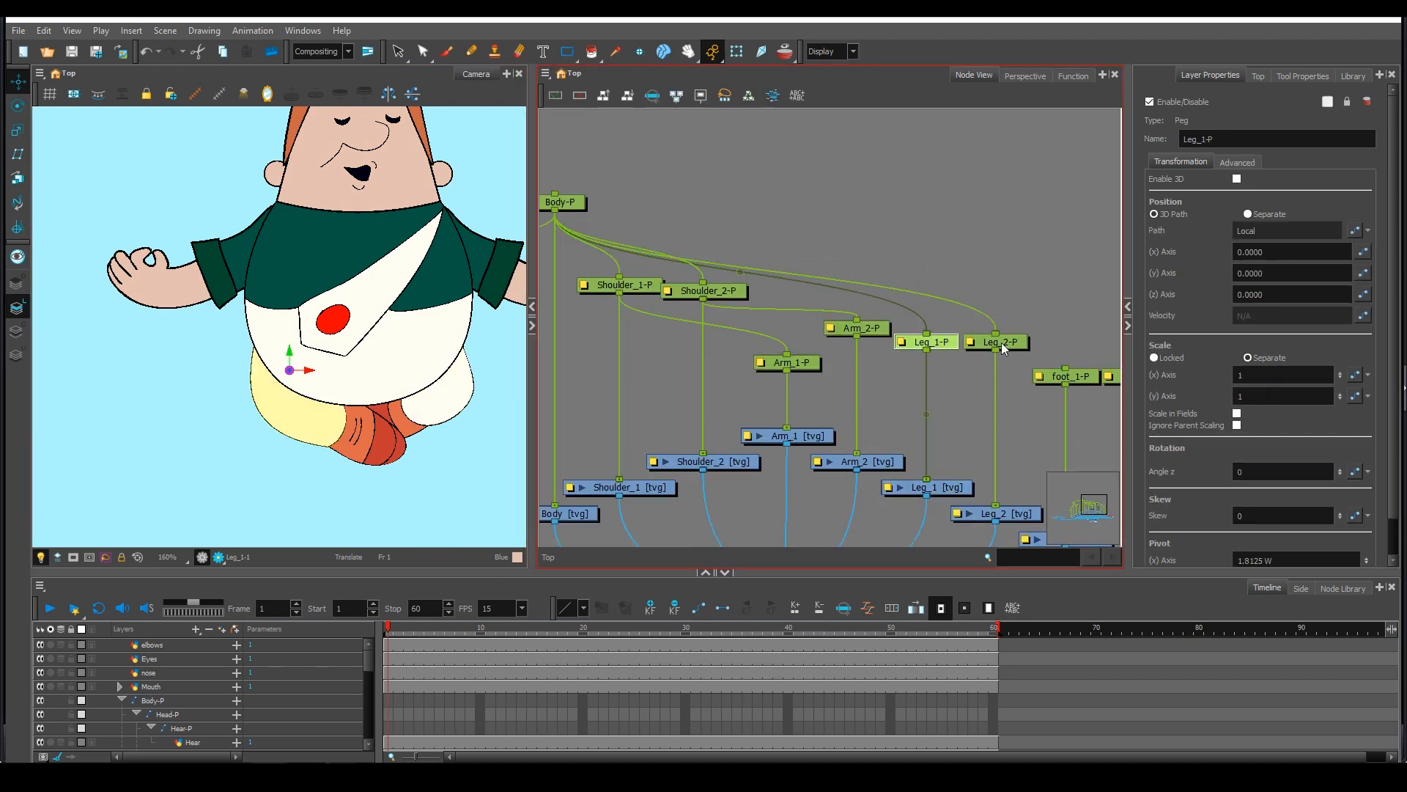
pyautogui.click(1067, 376)
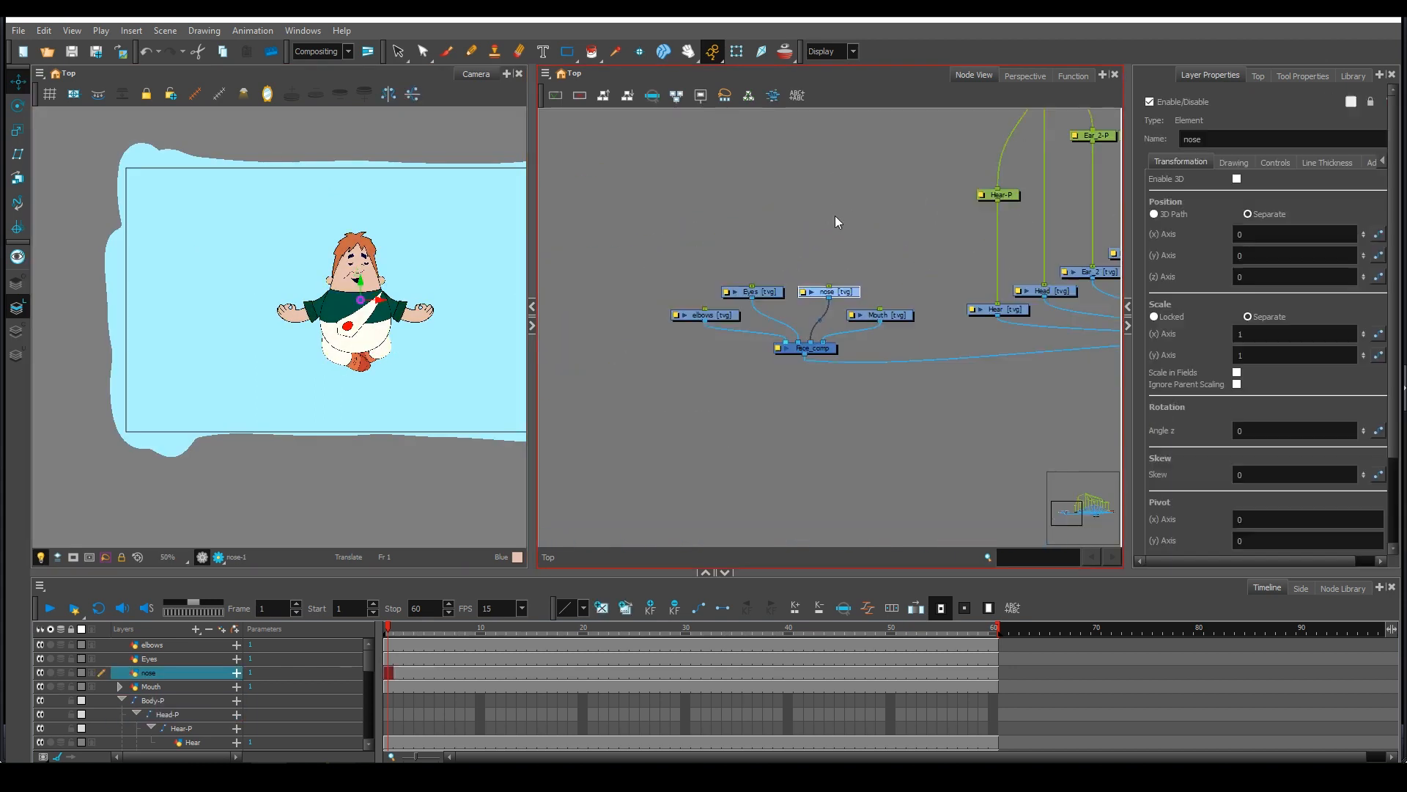
# Parent the elbows, Eyes, nose and Mouth pegs to Head-P and set the elbows peg's and drawing's pivots between the eyebrows.
pyautogui.moveTo(908, 293); pyautogui.dragTo(908, 268)
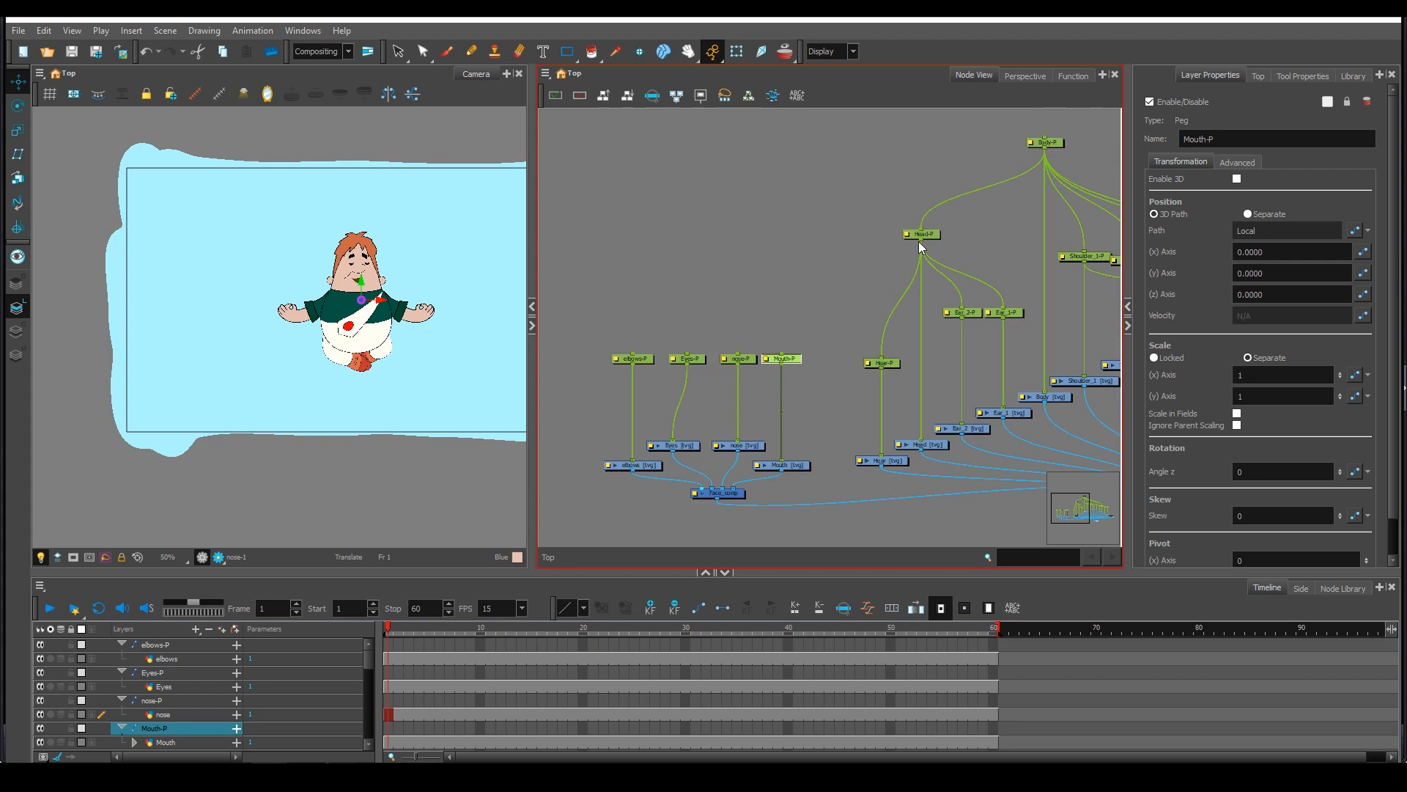
pyautogui.moveTo(923, 240); pyautogui.dragTo(736, 310)
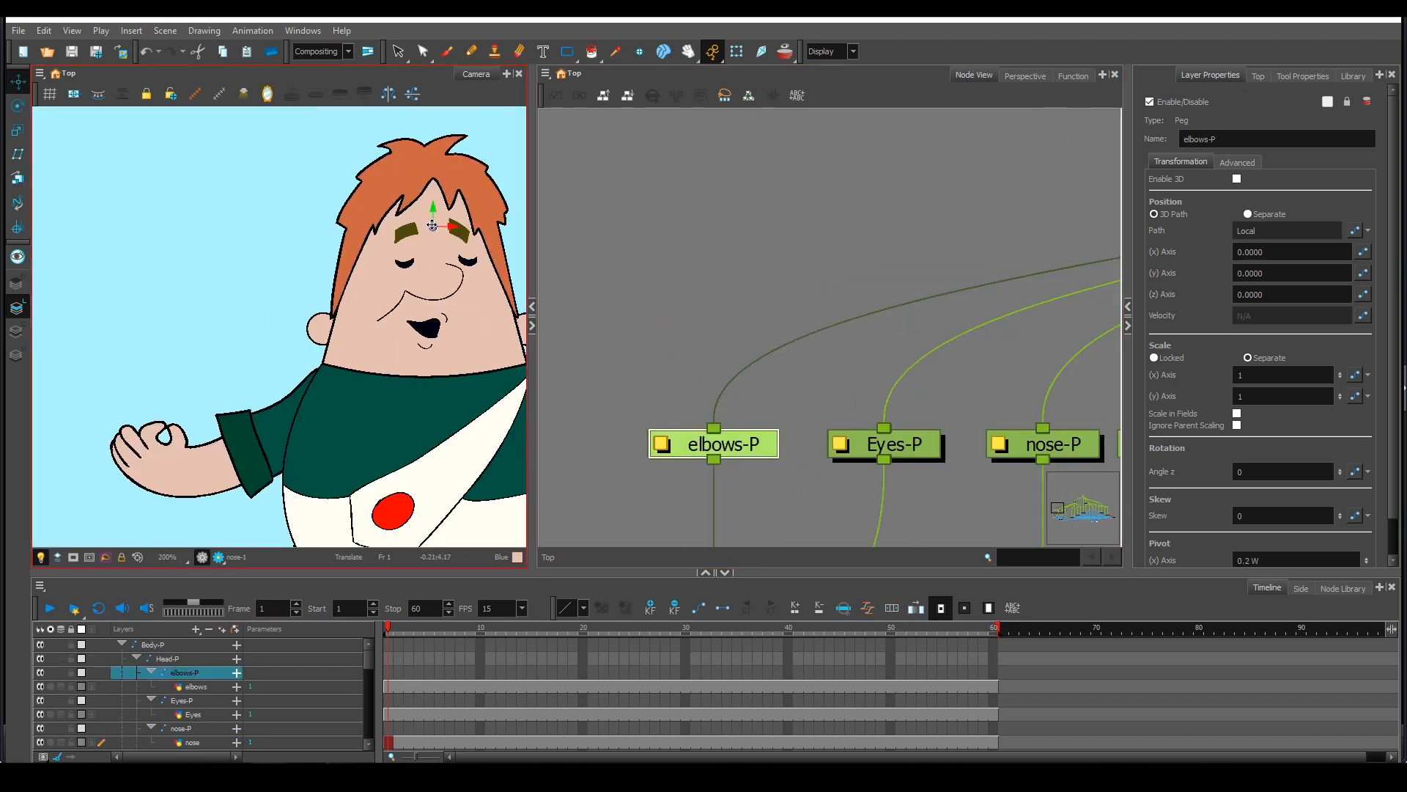
pyautogui.scroll(-5, 763, 370)
pyautogui.click(752, 500)
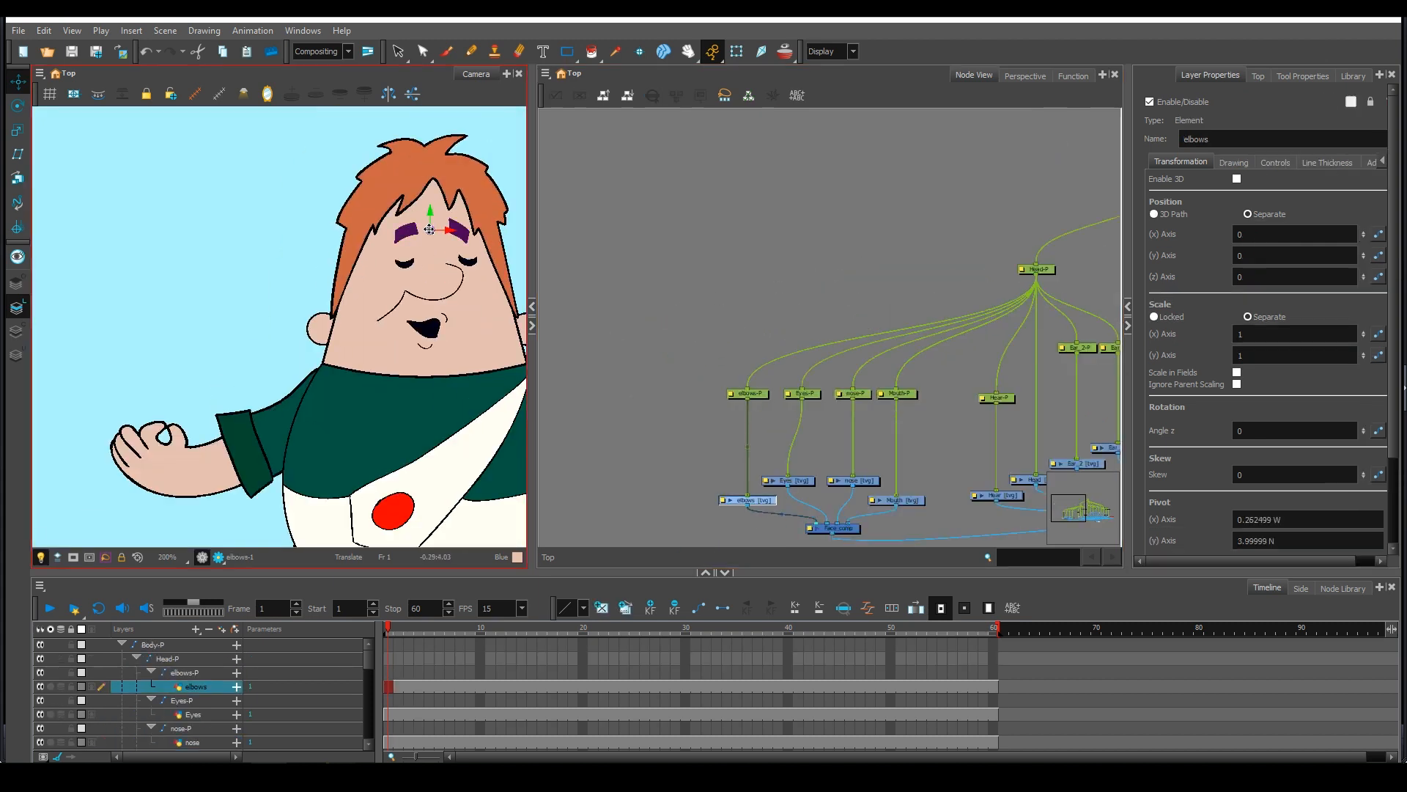
# Set the pivots of the Eyes, nose and Mouth pegs and drawings at their facial features.
pyautogui.click(811, 396)
pyautogui.scroll(1, 442, 390)
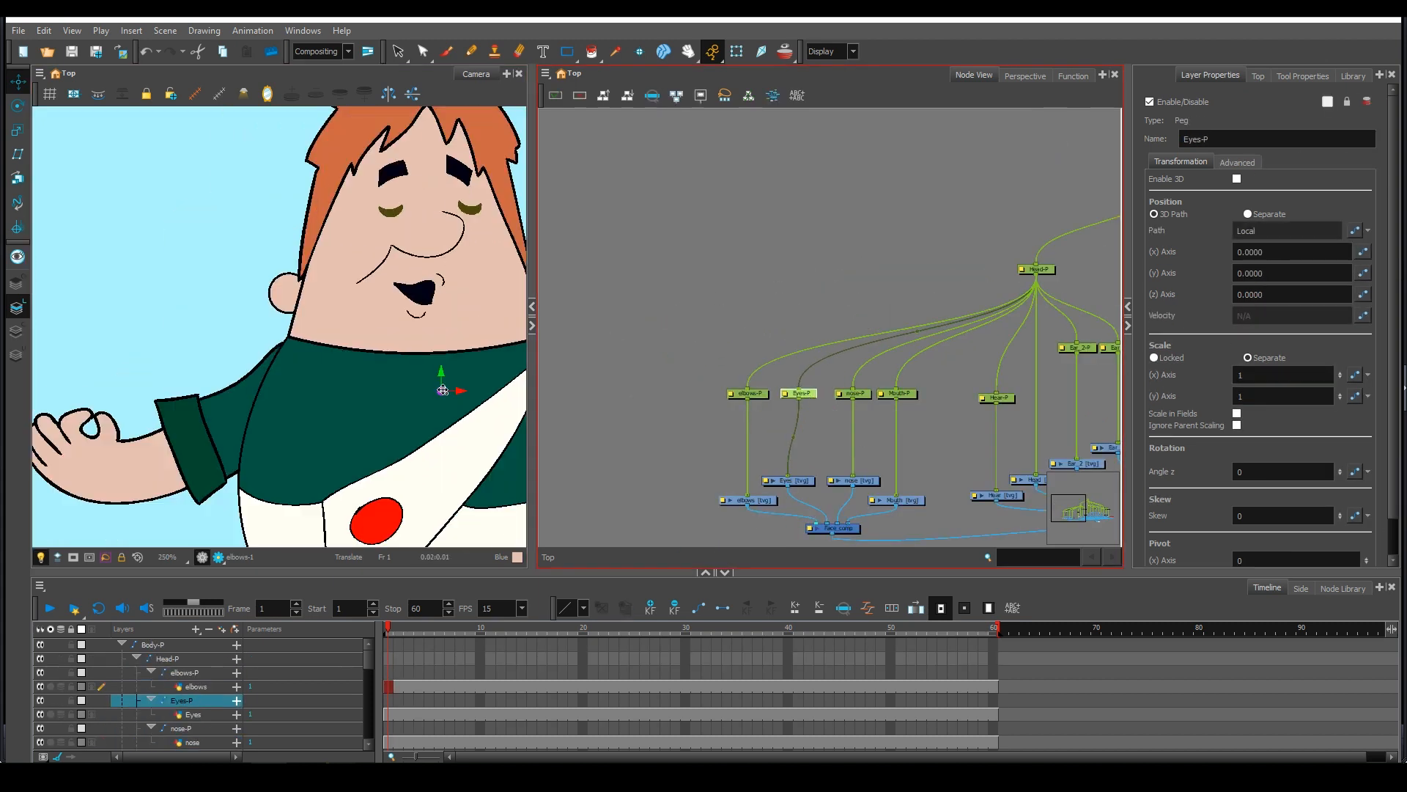
pyautogui.click(797, 483)
pyautogui.click(854, 394)
pyautogui.click(856, 482)
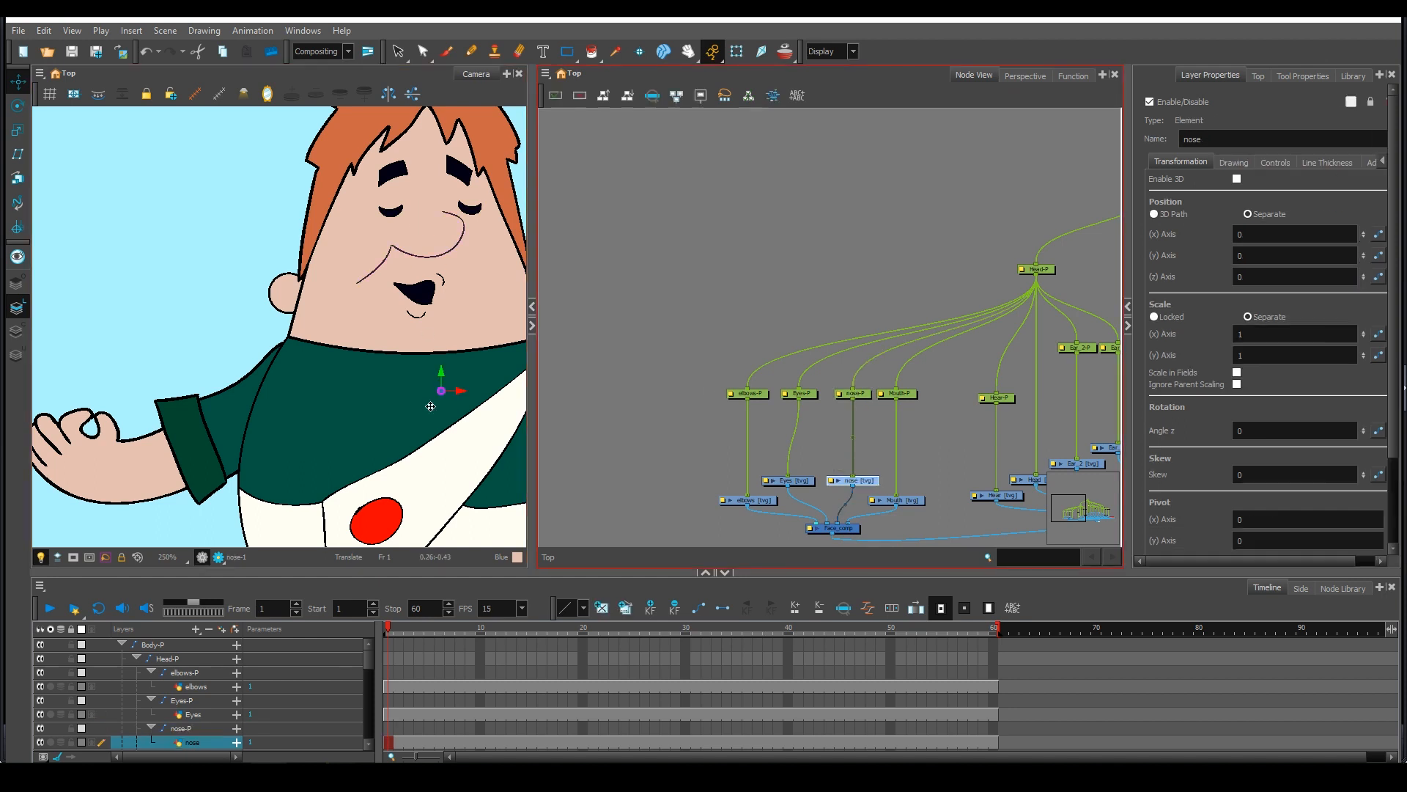
pyautogui.click(900, 397)
pyautogui.click(902, 501)
pyautogui.scroll(-4, 299, 319)
pyautogui.scroll(-3, 828, 330)
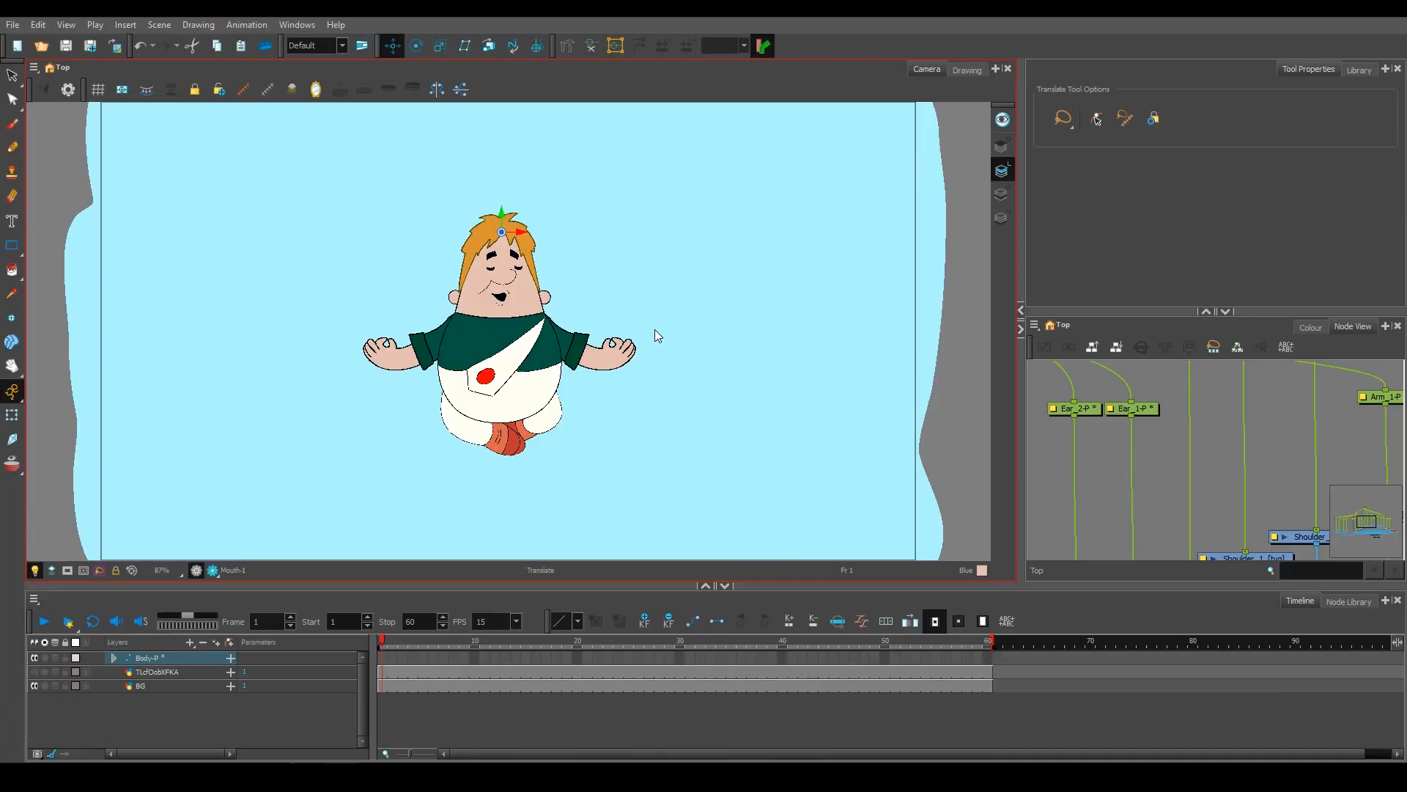
# Select the Shoulder_1-P peg and examine its arm chain and pivot on the character.
pyautogui.click(1274, 285)
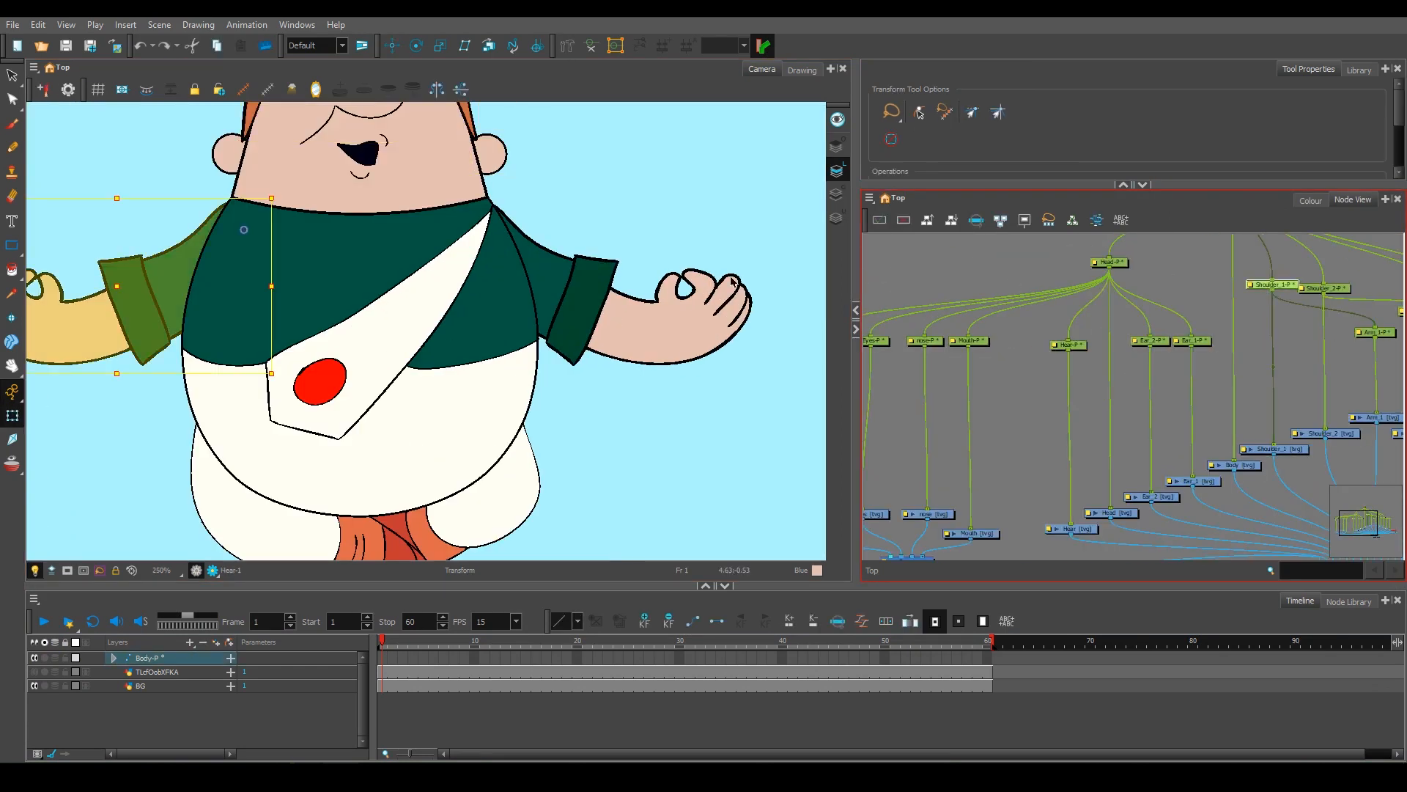
pyautogui.scroll(-5, 581, 309)
pyautogui.scroll(5, 463, 311)
pyautogui.scroll(-3, 1092, 304)
pyautogui.scroll(5, 1305, 268)
pyautogui.scroll(1, 463, 311)
pyautogui.scroll(-4, 464, 311)
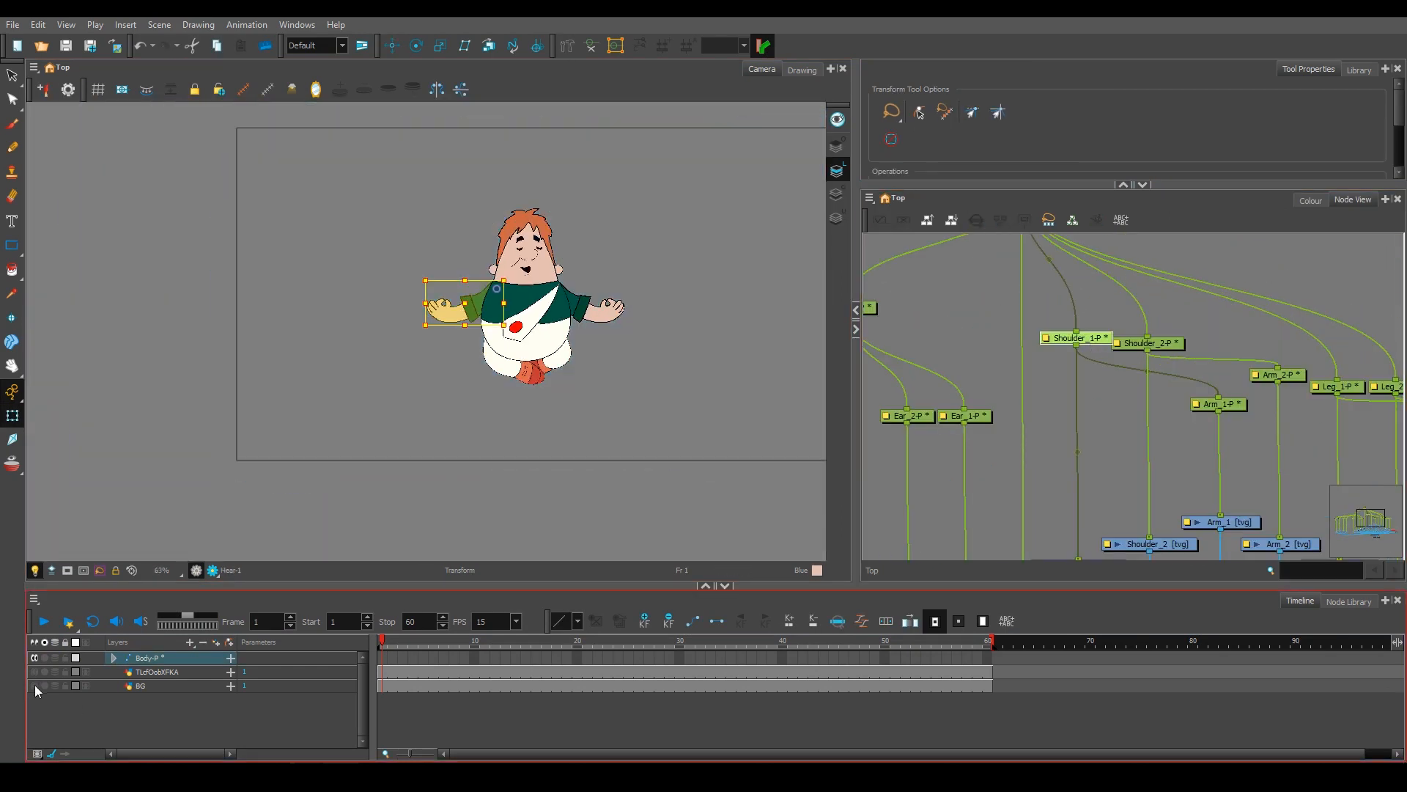
# Keyframe Body-P at frame 1 and move the whole character upward at frame 15.
pyautogui.moveTo(558, 308); pyautogui.dragTo(558, 317)
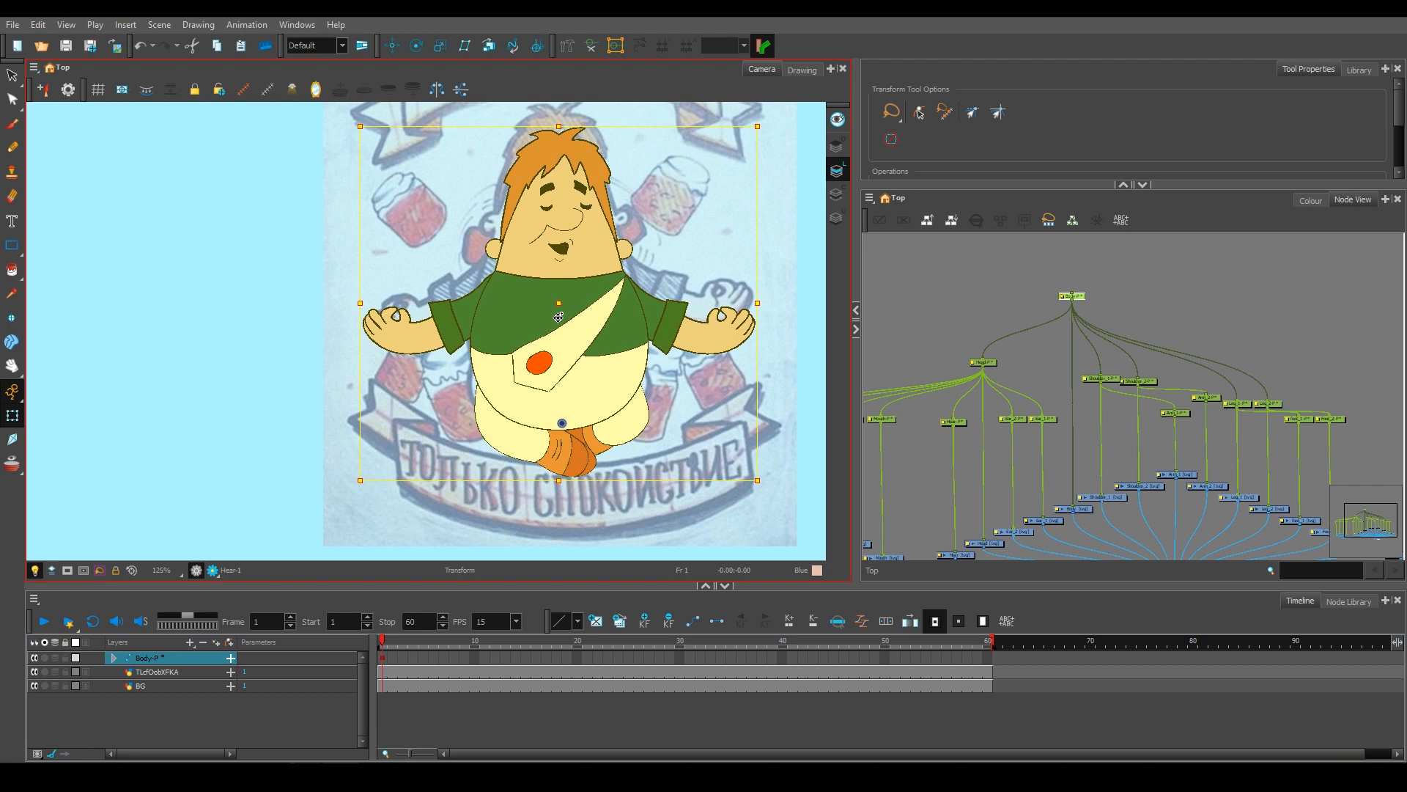
pyautogui.click(114, 658)
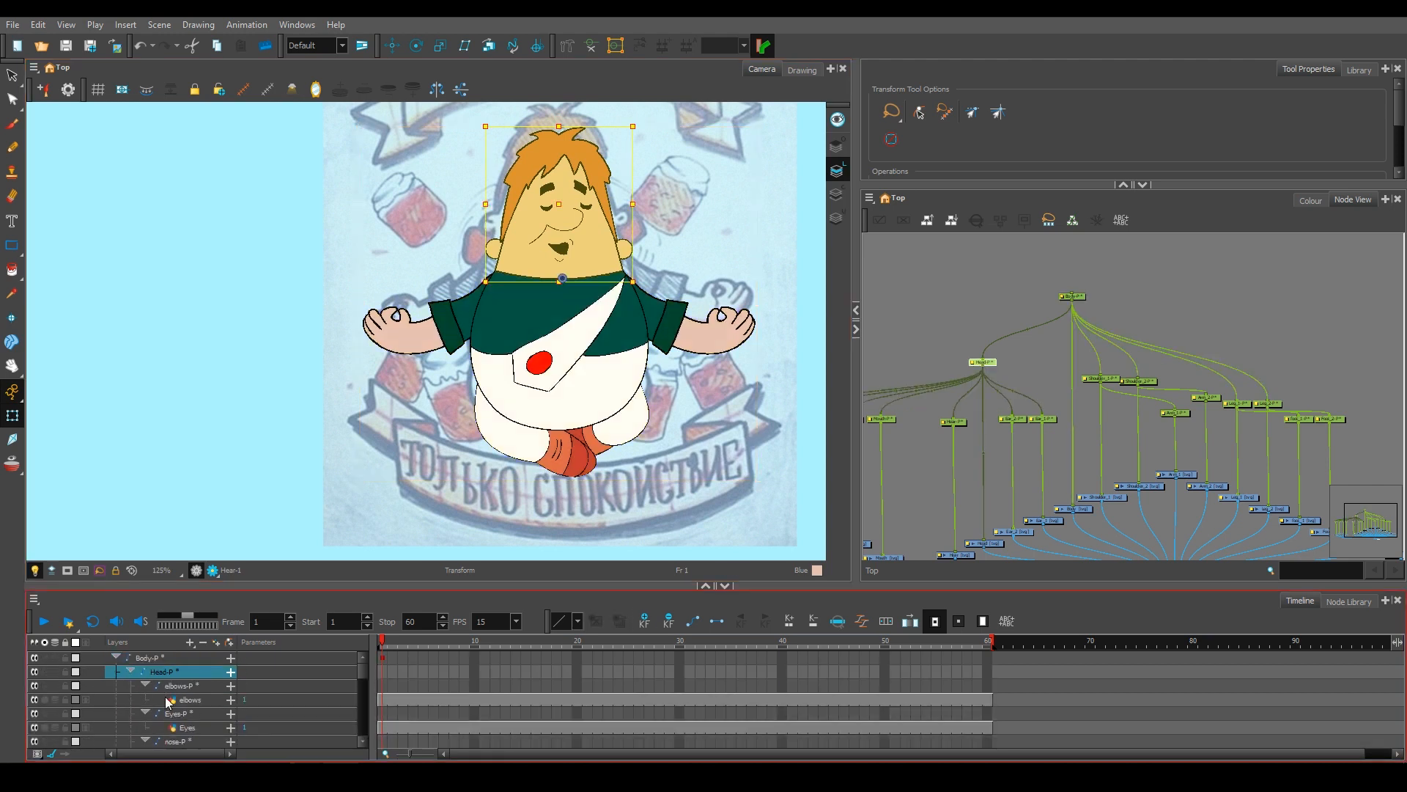
pyautogui.click(643, 620)
pyautogui.moveTo(382, 640); pyautogui.dragTo(526, 657)
pyautogui.scroll(-2, 623, 484)
pyautogui.moveTo(582, 387); pyautogui.dragTo(585, 350)
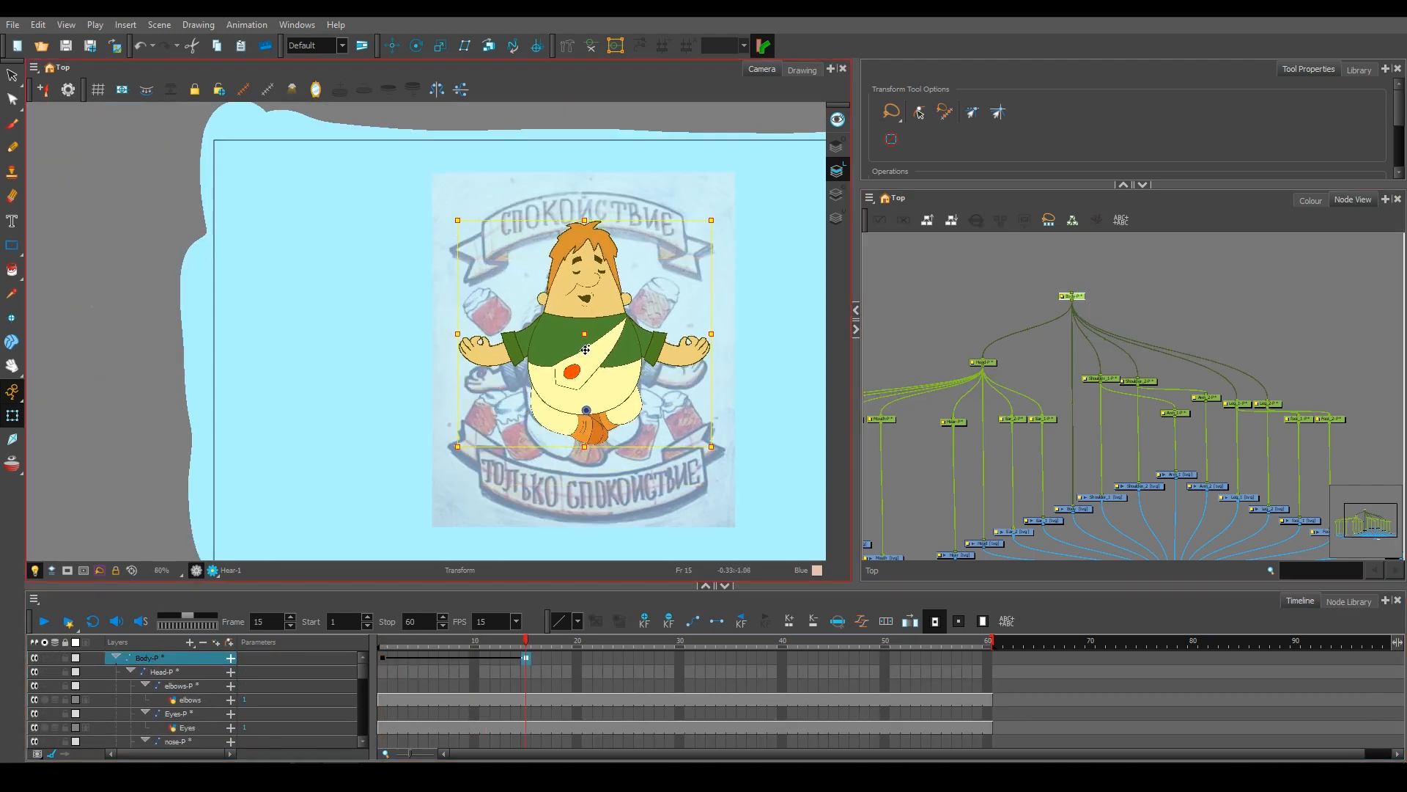
# Copy Body-P's frame 1 pose to close the loop, with the raised pose at frame 30 and the lower pose at frame 60.
pyautogui.click(382, 658)
pyautogui.click(485, 657)
pyautogui.click(560, 674)
pyautogui.click(382, 658)
pyautogui.click(46, 622)
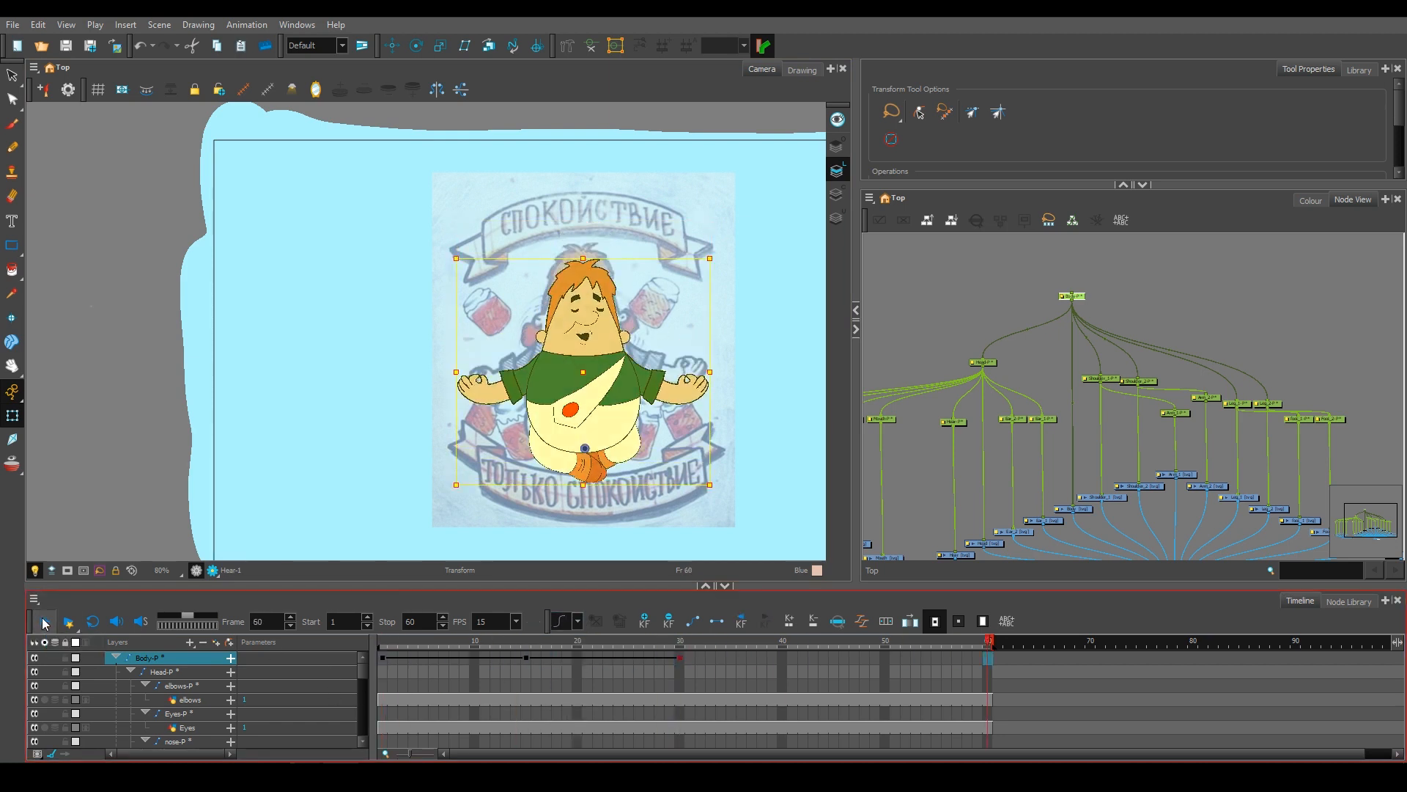
pyautogui.click(679, 646)
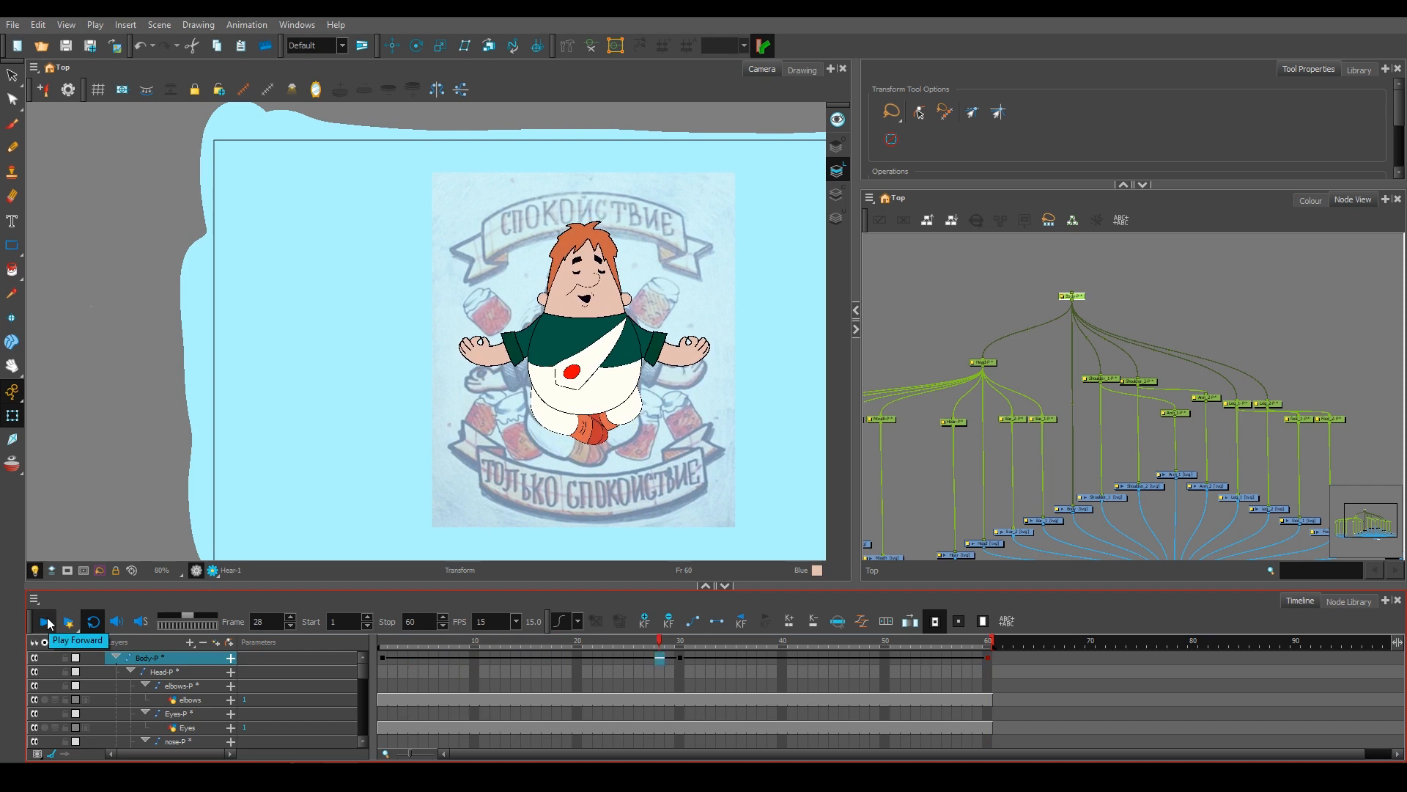
# Apply an easing preset to Body-P's frame 1 keyframe and play the floating animation.
pyautogui.click(580, 624)
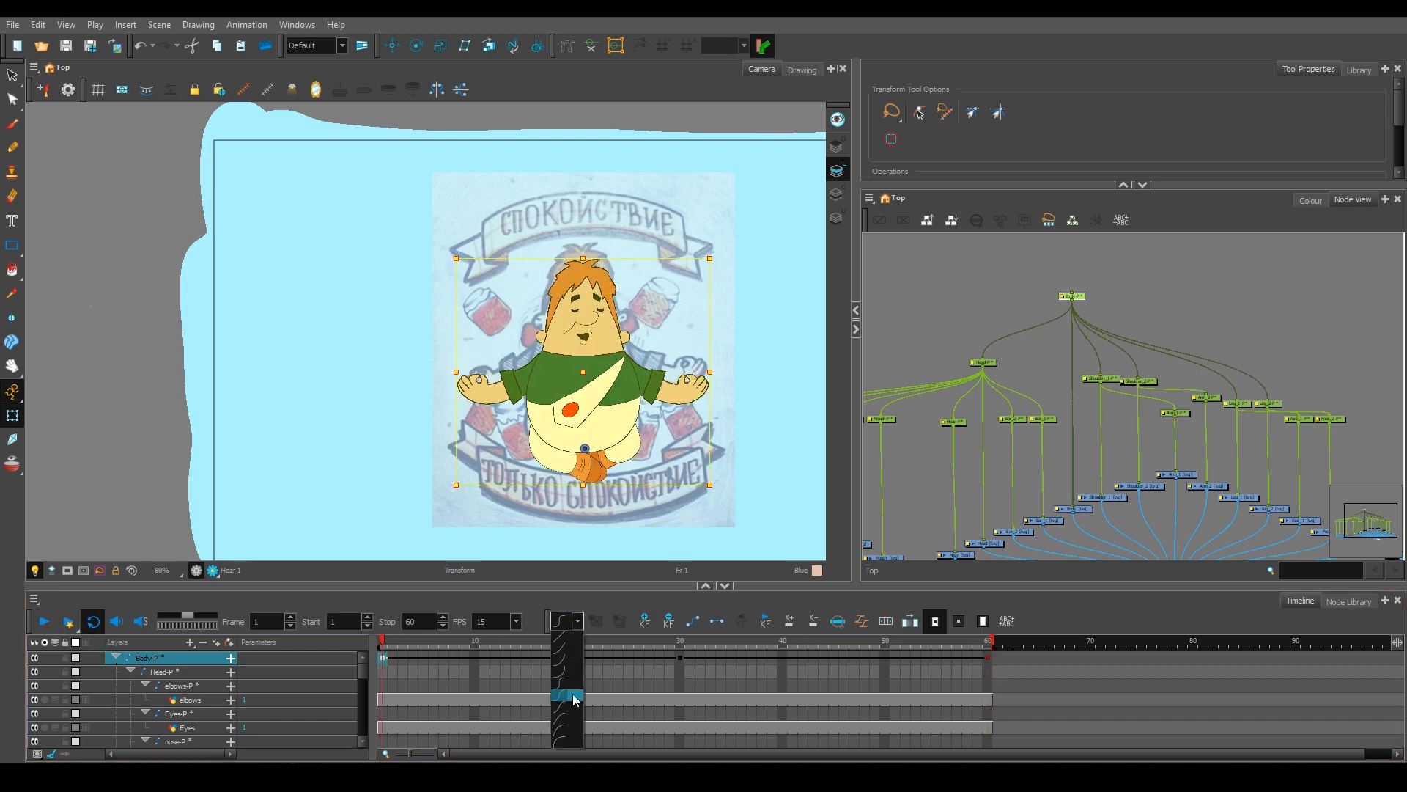
pyautogui.click(57, 624)
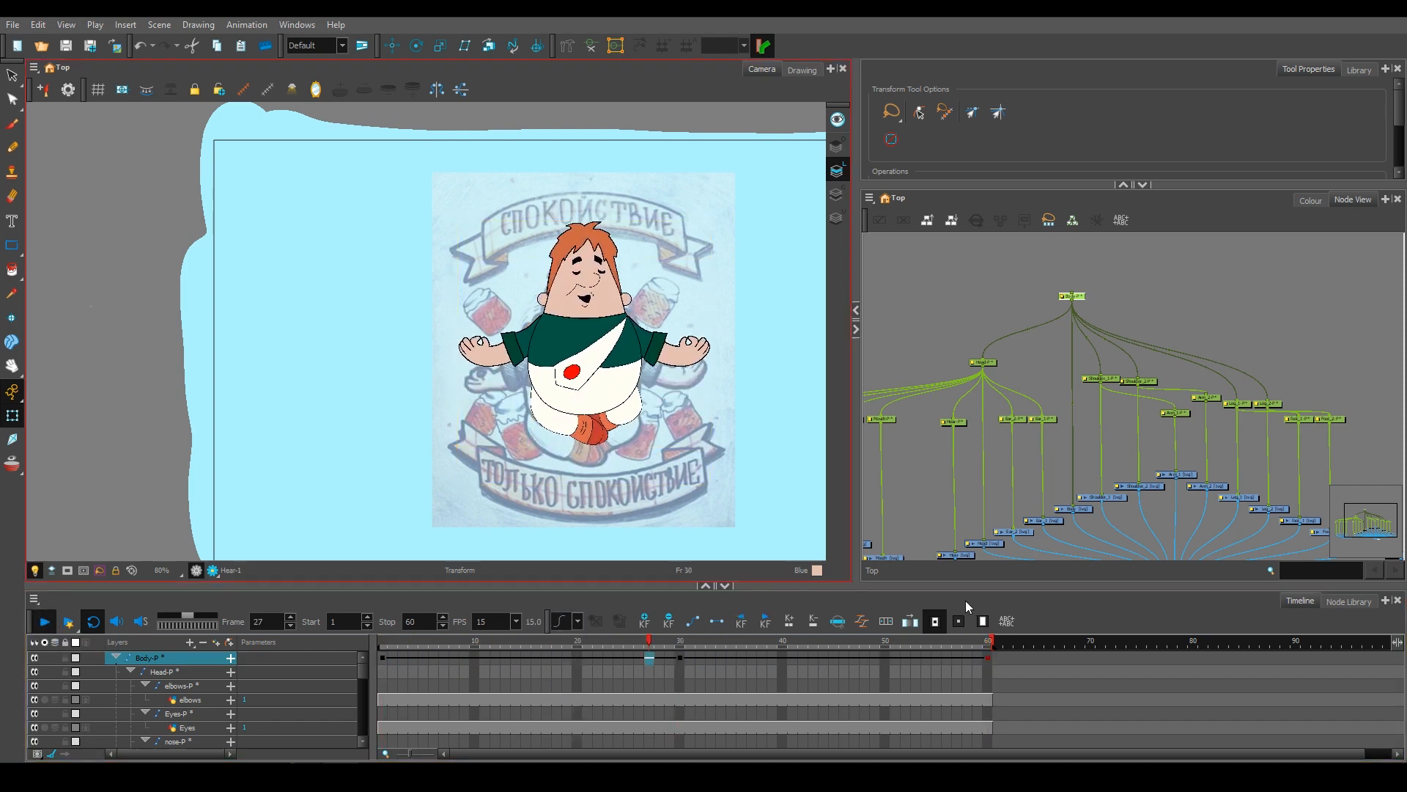
pyautogui.click(44, 621)
# Collapse the Body-P hierarchy in the timeline and hide the reference picture layer.
pyautogui.click(115, 658)
pyautogui.click(34, 671)
pyautogui.click(222, 719)
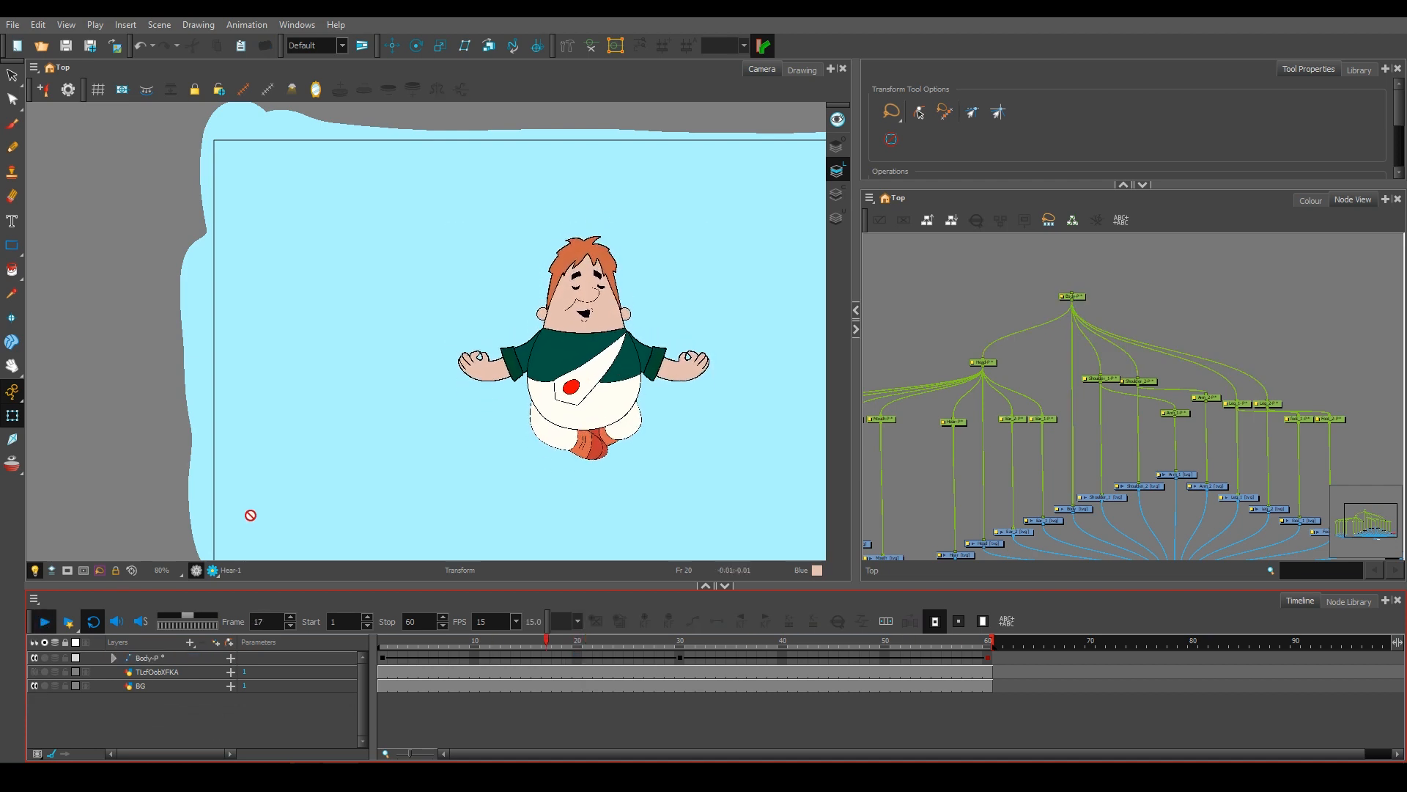
pyautogui.moveTo(753, 310); pyautogui.dragTo(614, 303)
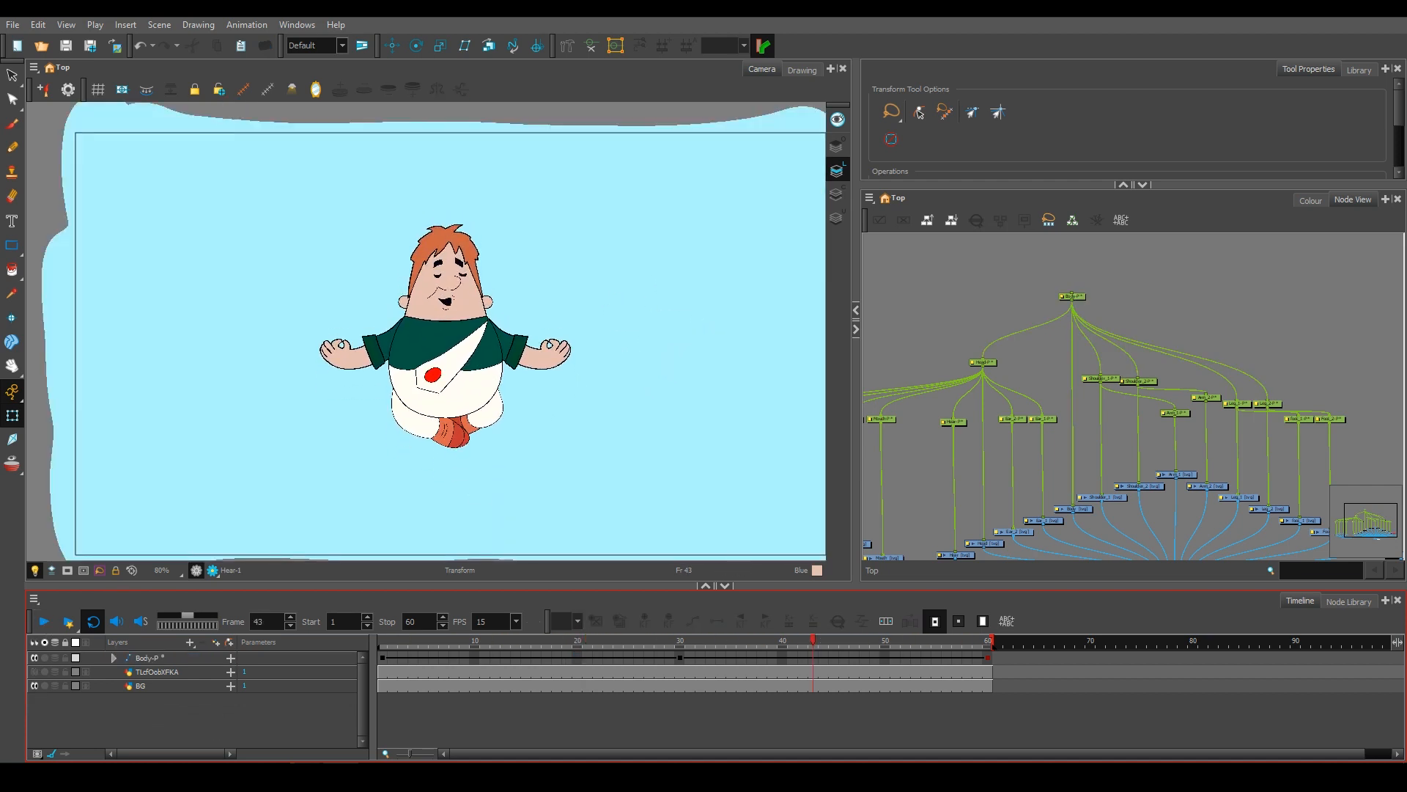
# Rotate the Shoulder_1-P and Shoulder_2-P pegs at frame 1 so both arms are slightly lowered.
pyautogui.click(1251, 329)
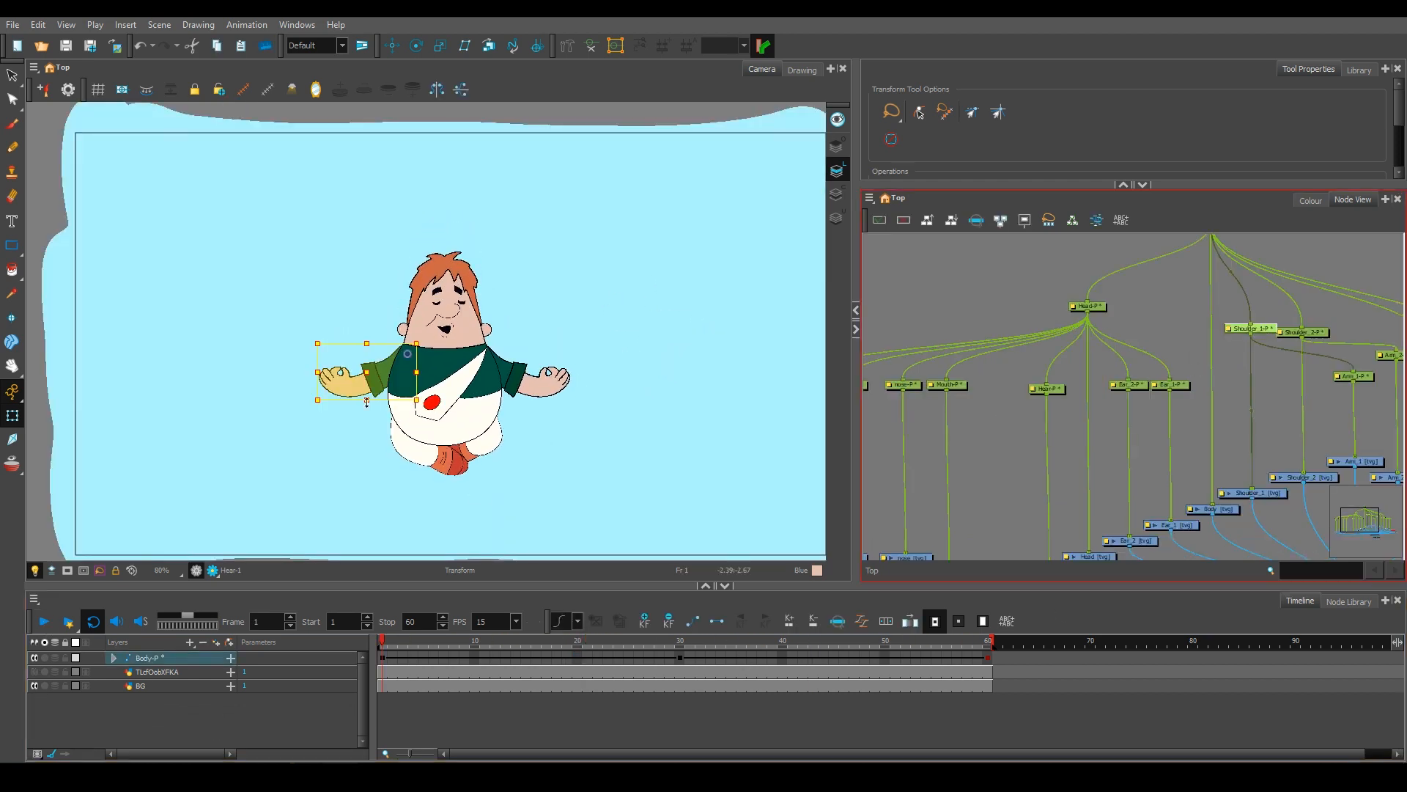
pyautogui.click(417, 46)
pyautogui.scroll(1, 289, 380)
pyautogui.moveTo(489, 360); pyautogui.dragTo(490, 351)
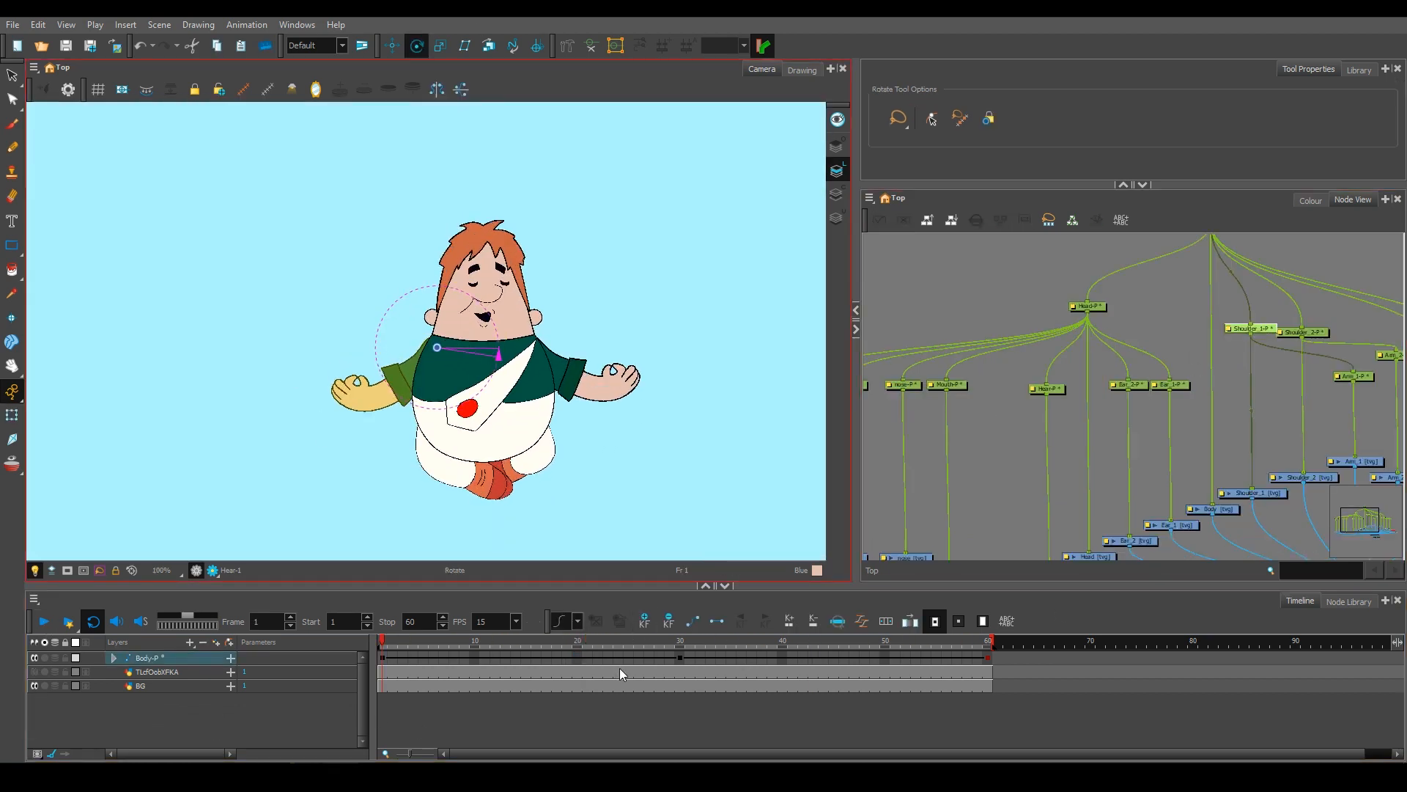
pyautogui.click(484, 355)
# Rotate both shoulder pegs at frame 30 so the arms are slightly raised.
pyautogui.click(662, 643)
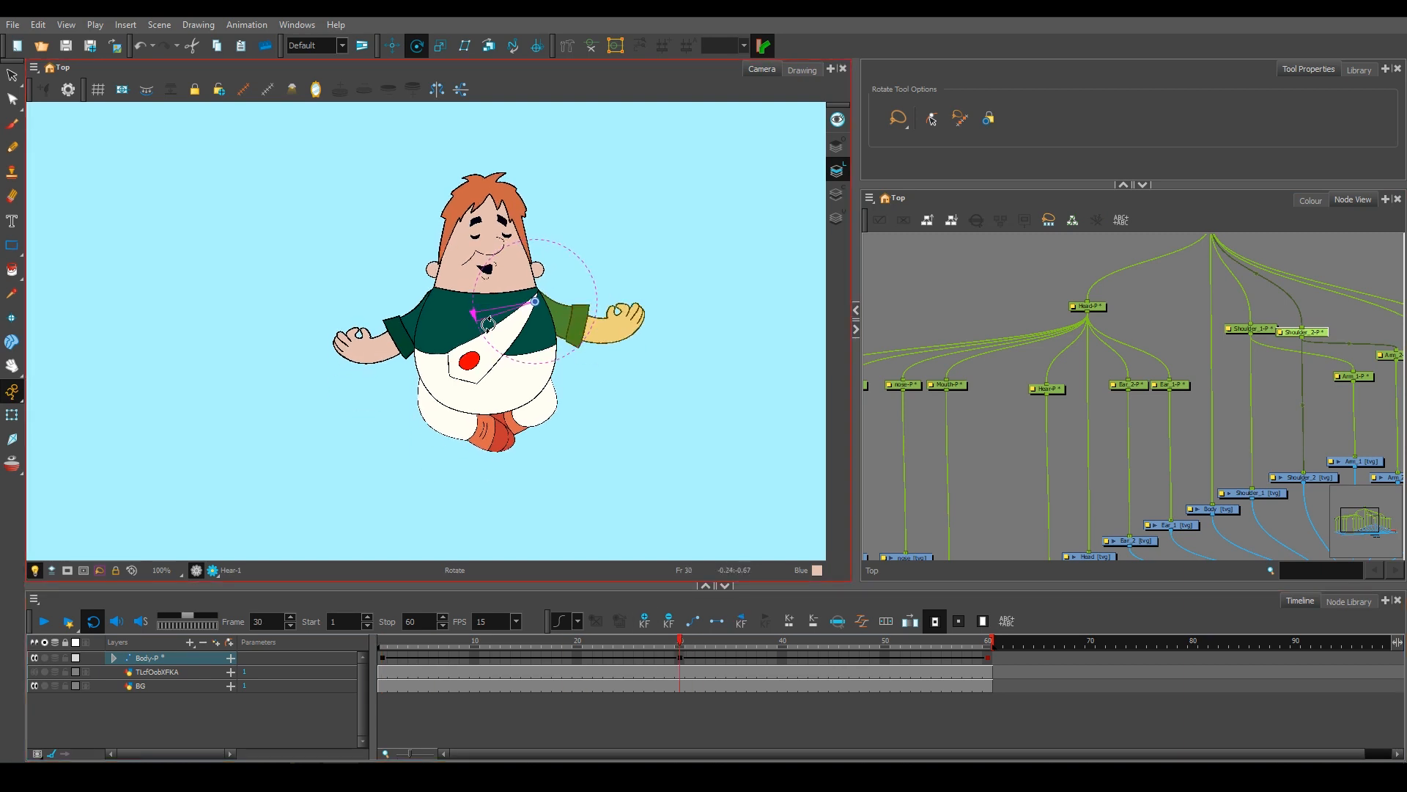
pyautogui.click(679, 658)
pyautogui.click(496, 314)
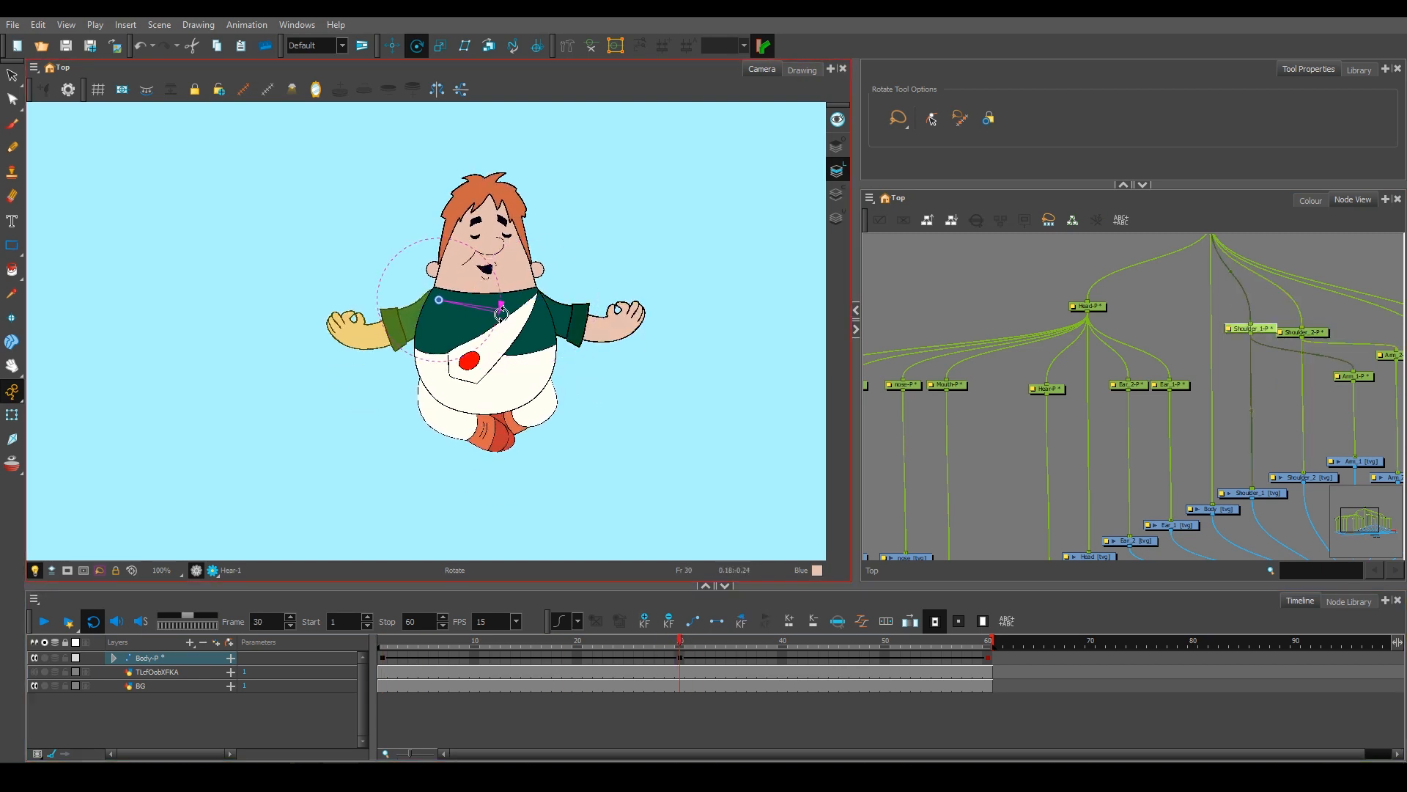
# Copy Body-P's frame 1 keyframe to frame 60 so the arms return, and play the animation.
pyautogui.click(681, 659)
pyautogui.click(384, 656)
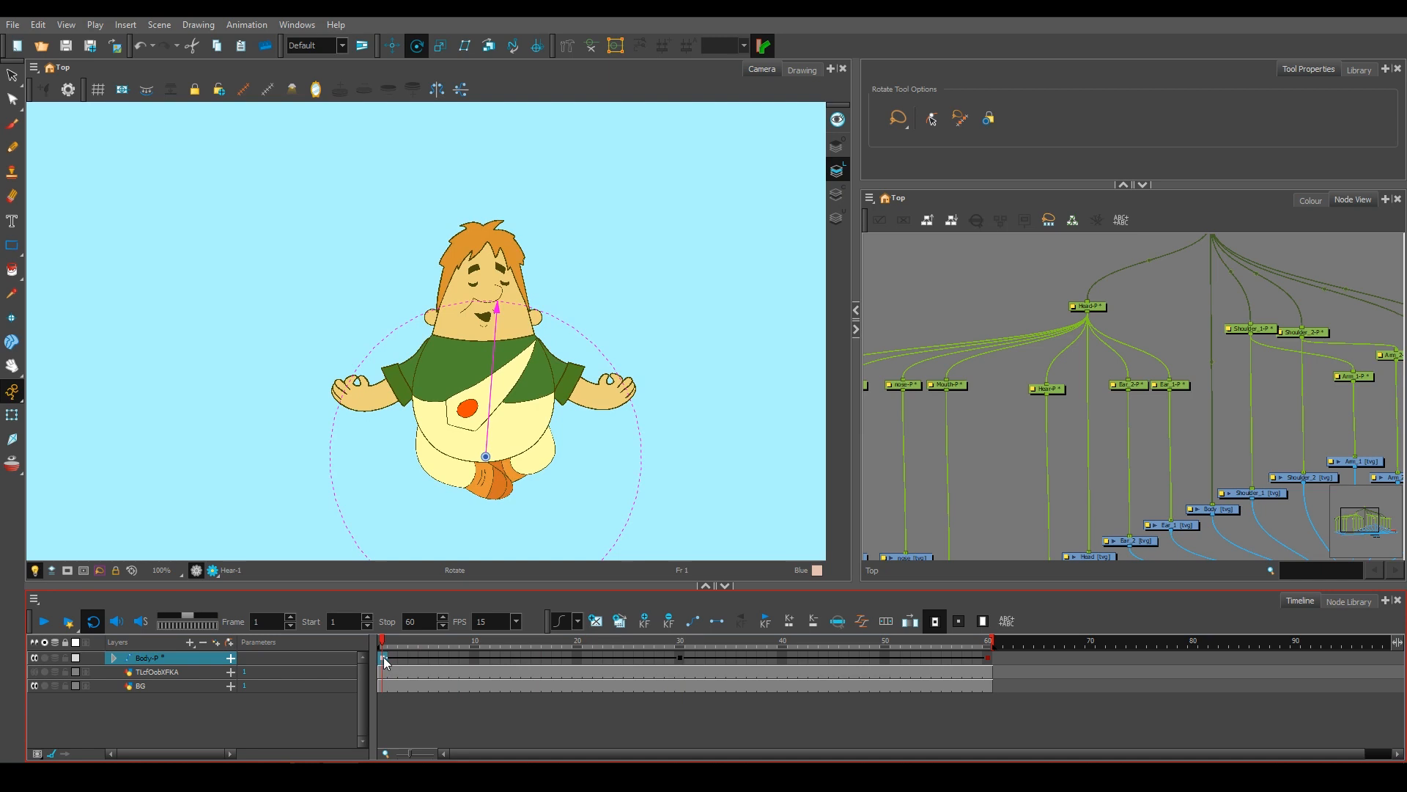
pyautogui.moveTo(994, 646); pyautogui.dragTo(968, 648)
pyautogui.click(44, 622)
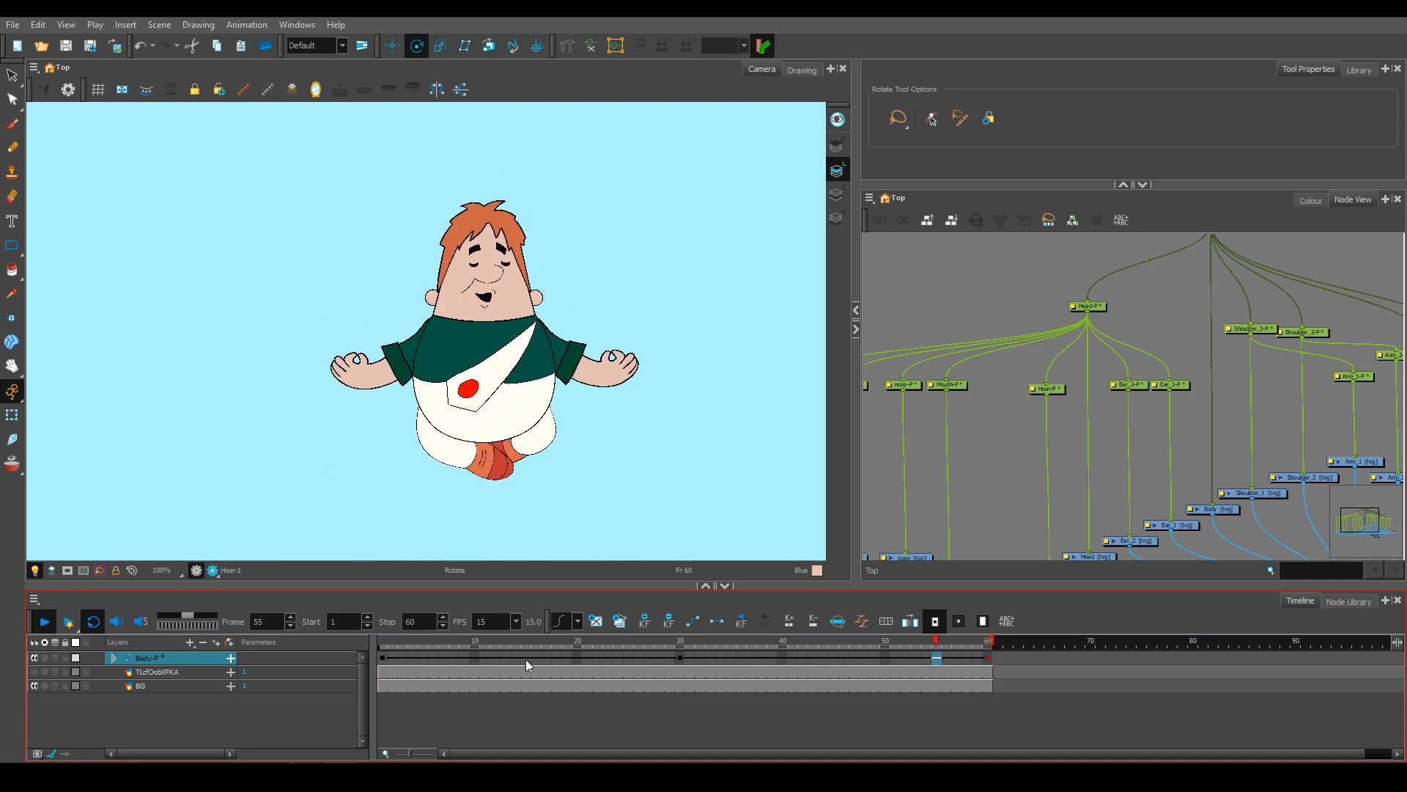
# Apply the same easing preset to the collapsed Body-P keyframes at frames 1 and 30.
pyautogui.click(383, 657)
pyautogui.click(577, 622)
pyautogui.click(572, 696)
pyautogui.click(680, 659)
pyautogui.click(577, 622)
pyautogui.click(571, 696)
# Apply the easing preset to Body-P's frame 60 keyframe and play the looped animation.
pyautogui.click(988, 659)
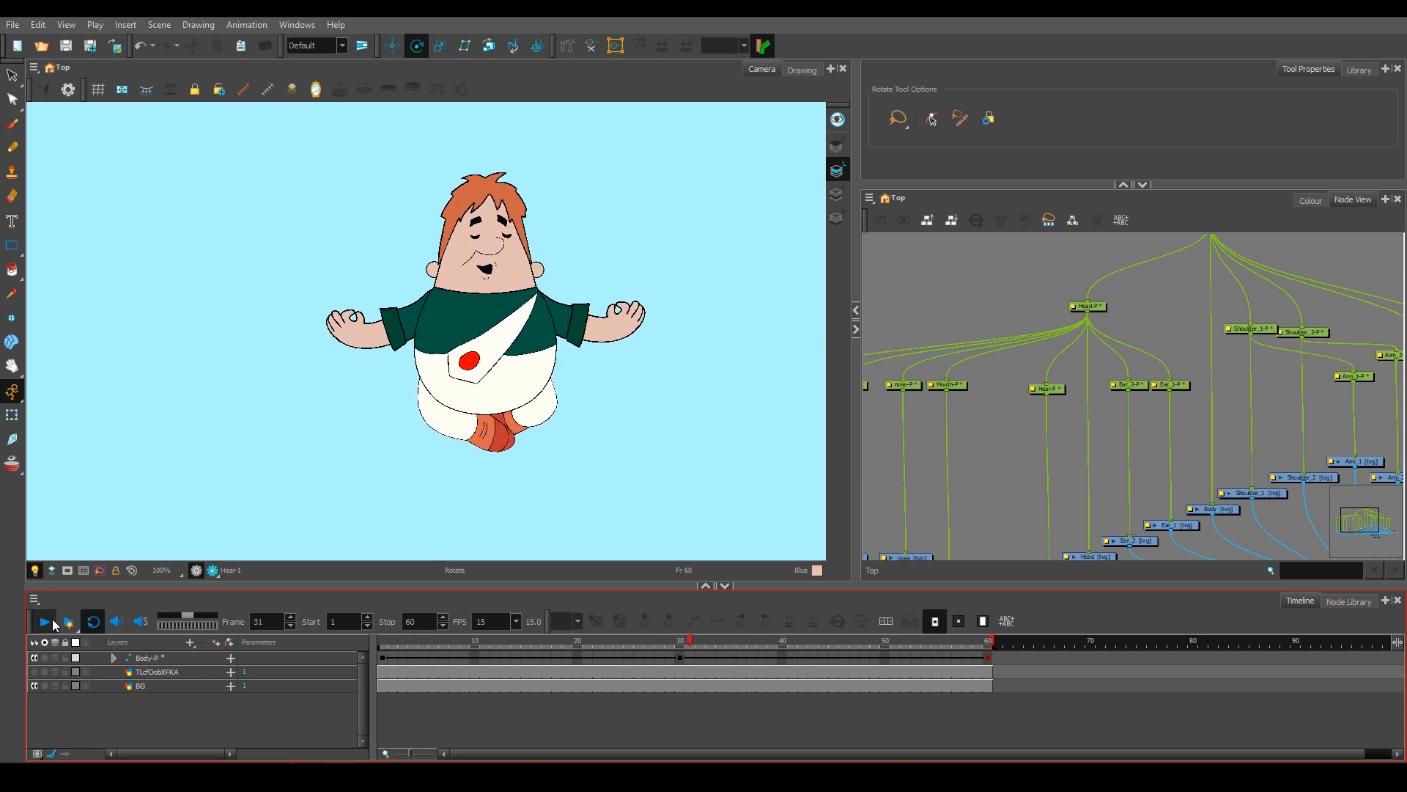
pyautogui.click(989, 658)
pyautogui.click(577, 622)
pyautogui.click(572, 696)
pyautogui.click(44, 622)
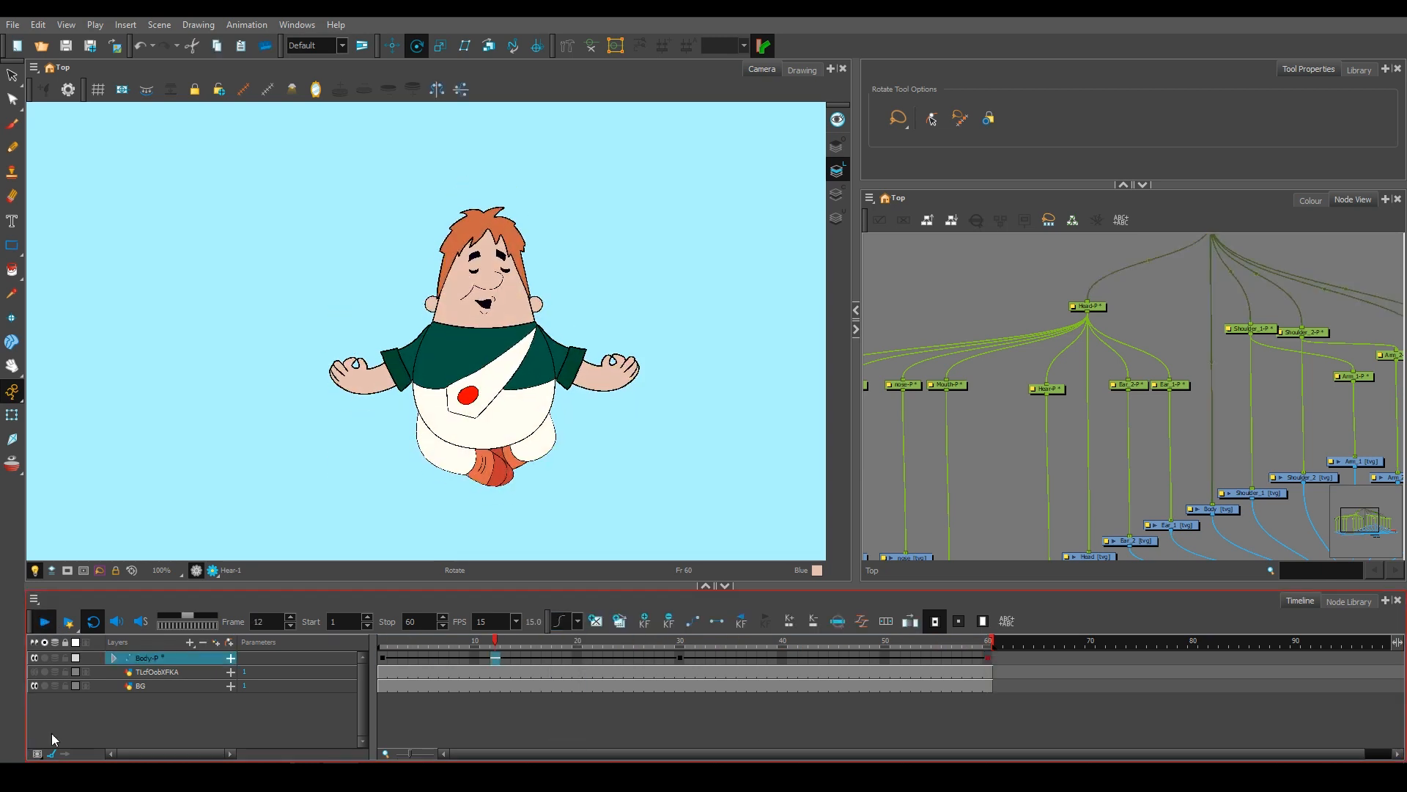
pyautogui.click(988, 645)
pyautogui.click(44, 621)
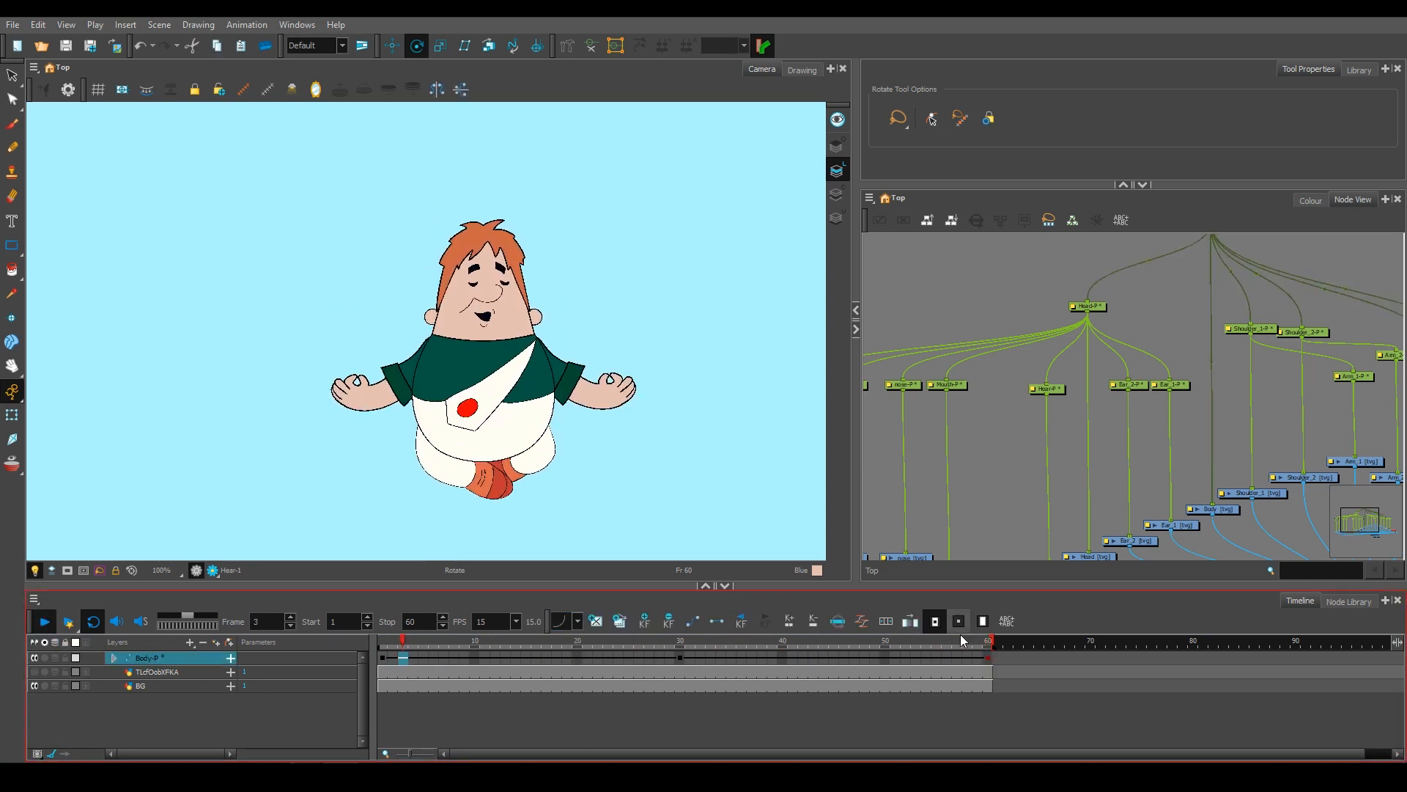
# Adjust the easing curves of Body-P's frame 60 and frame 30 keyframes and play the loop.
pyautogui.click(574, 684)
pyautogui.click(44, 621)
pyautogui.click(988, 657)
pyautogui.click(862, 621)
pyautogui.moveTo(622, 345); pyautogui.dragTo(607, 345)
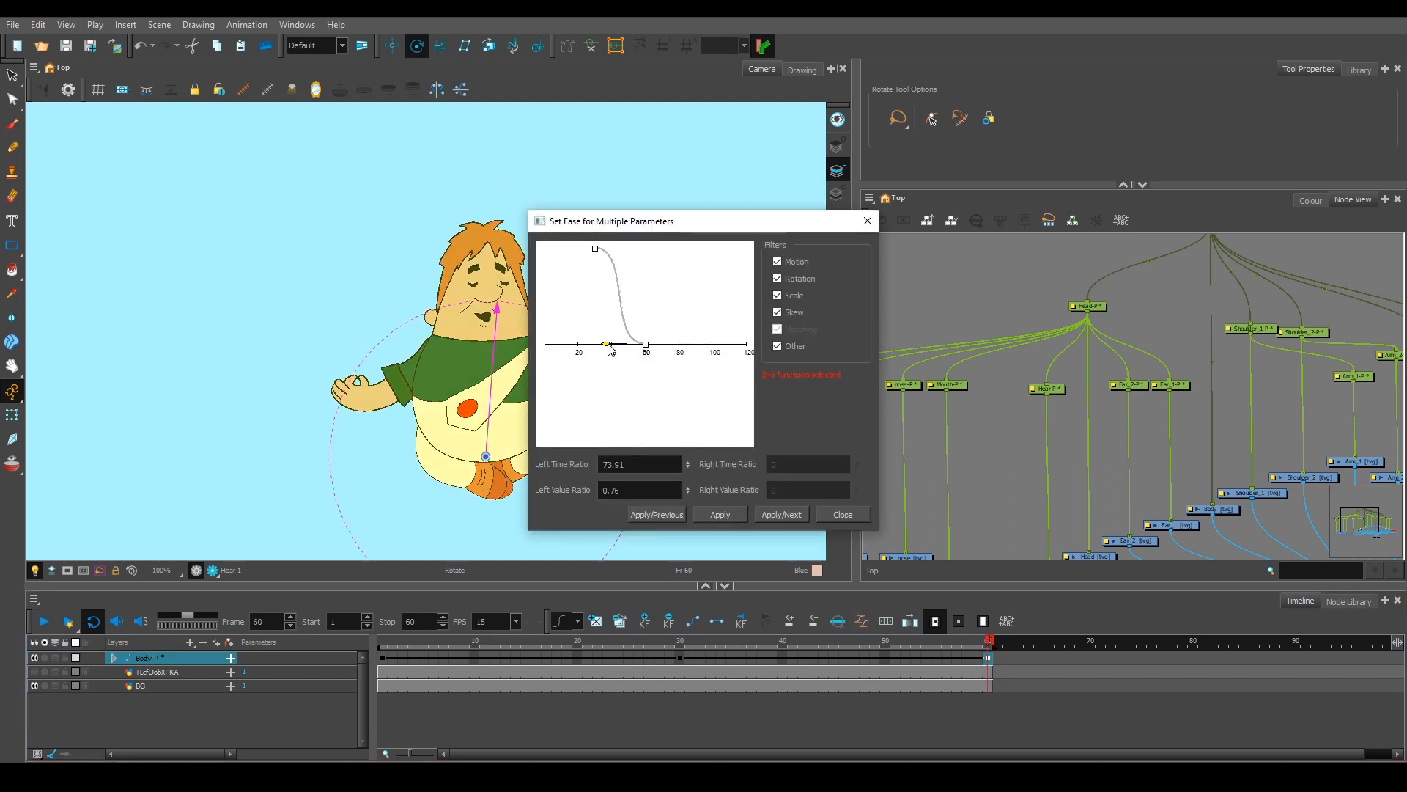
pyautogui.click(657, 514)
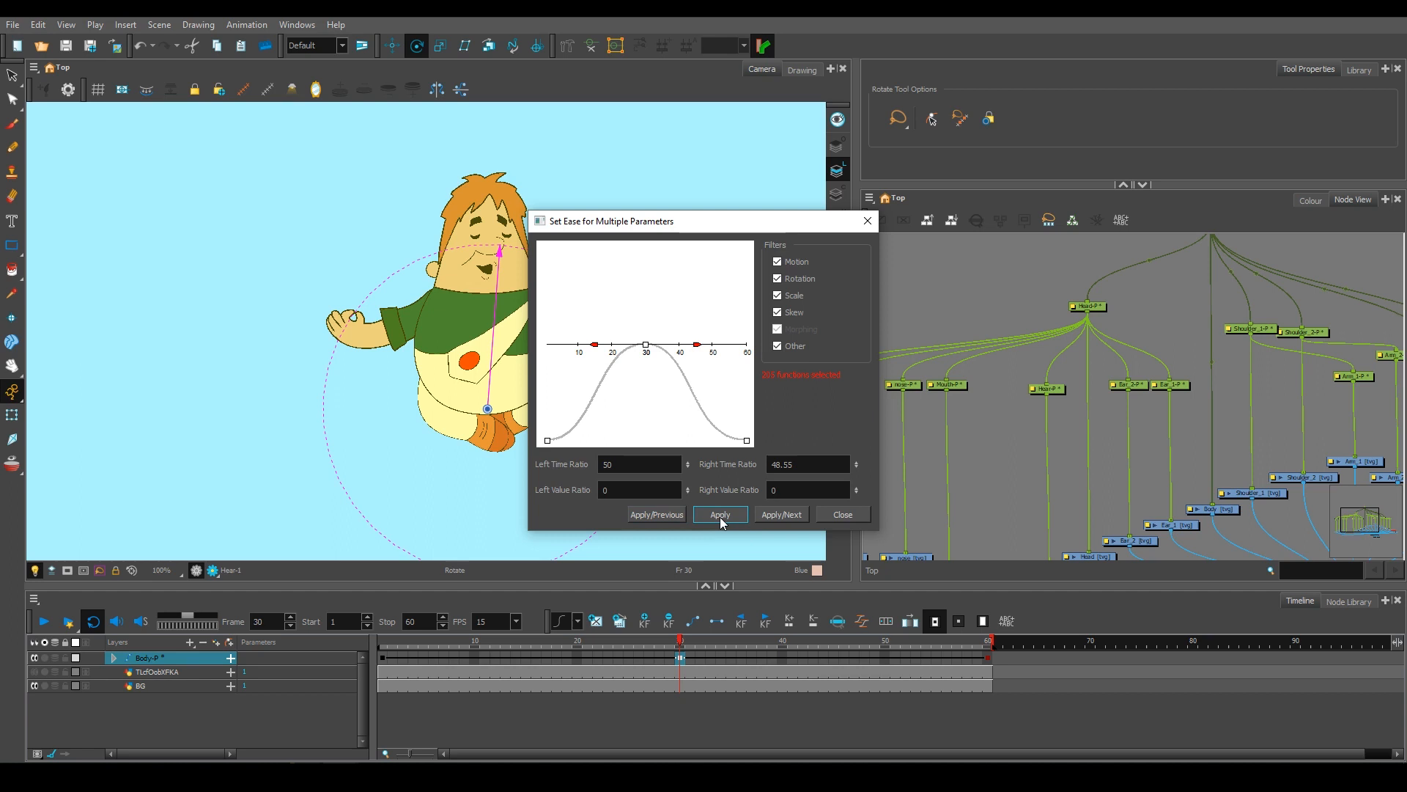
pyautogui.click(843, 515)
pyautogui.click(44, 622)
pyautogui.click(164, 714)
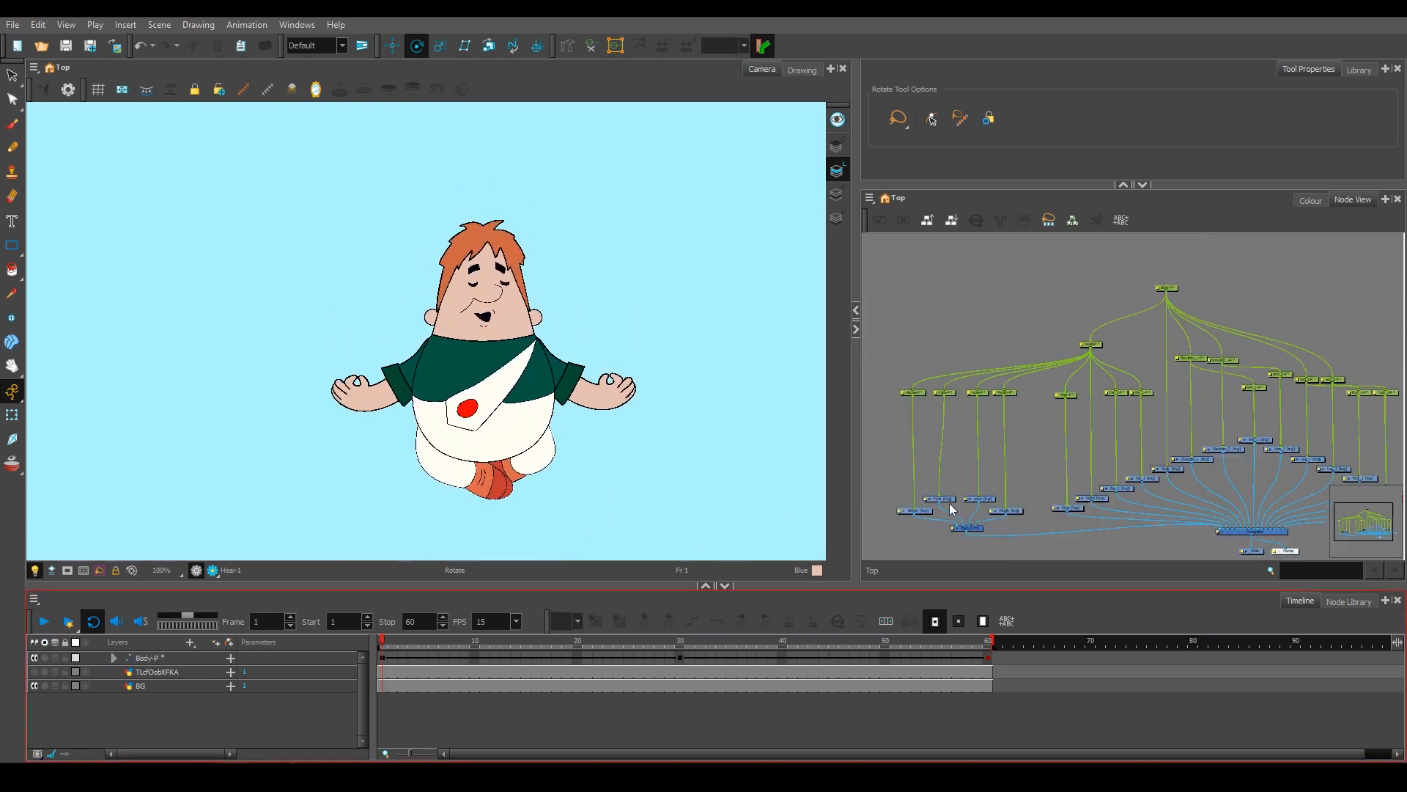
# Add a Composite node from the node library for the facial feature drawings.
pyautogui.scroll(5, 949, 503)
pyautogui.click(953, 306)
pyautogui.scroll(-3, 1103, 311)
pyautogui.click(1349, 601)
pyautogui.click(143, 647)
pyautogui.write('compos')
pyautogui.moveTo(304, 676); pyautogui.dragTo(1005, 411)
# Add a Peg node between Head-P and the brow, eye, nose and mouth pegs.
pyautogui.scroll(-5, 1005, 411)
pyautogui.scroll(5, 1056, 316)
pyautogui.write('peg')
pyautogui.moveTo(494, 678); pyautogui.dragTo(948, 375)
# Shift the facial features slightly at frame 1 by translating their new shared peg, and return to the timeline.
pyautogui.scroll(4, 439, 378)
pyautogui.click(393, 46)
pyautogui.moveTo(544, 343); pyautogui.dragTo(534, 290)
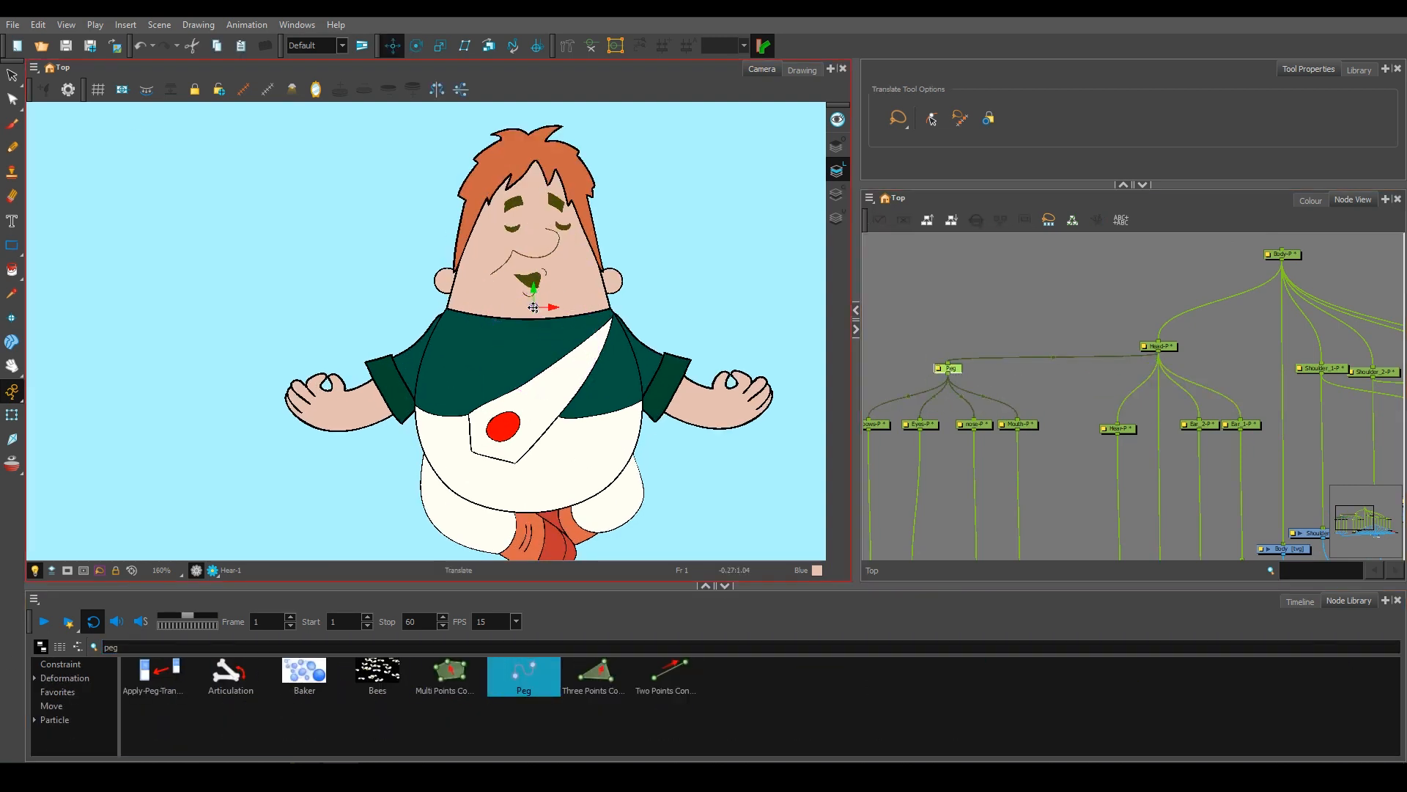
pyautogui.click(880, 425)
pyautogui.click(951, 369)
pyautogui.click(1301, 601)
pyautogui.click(951, 370)
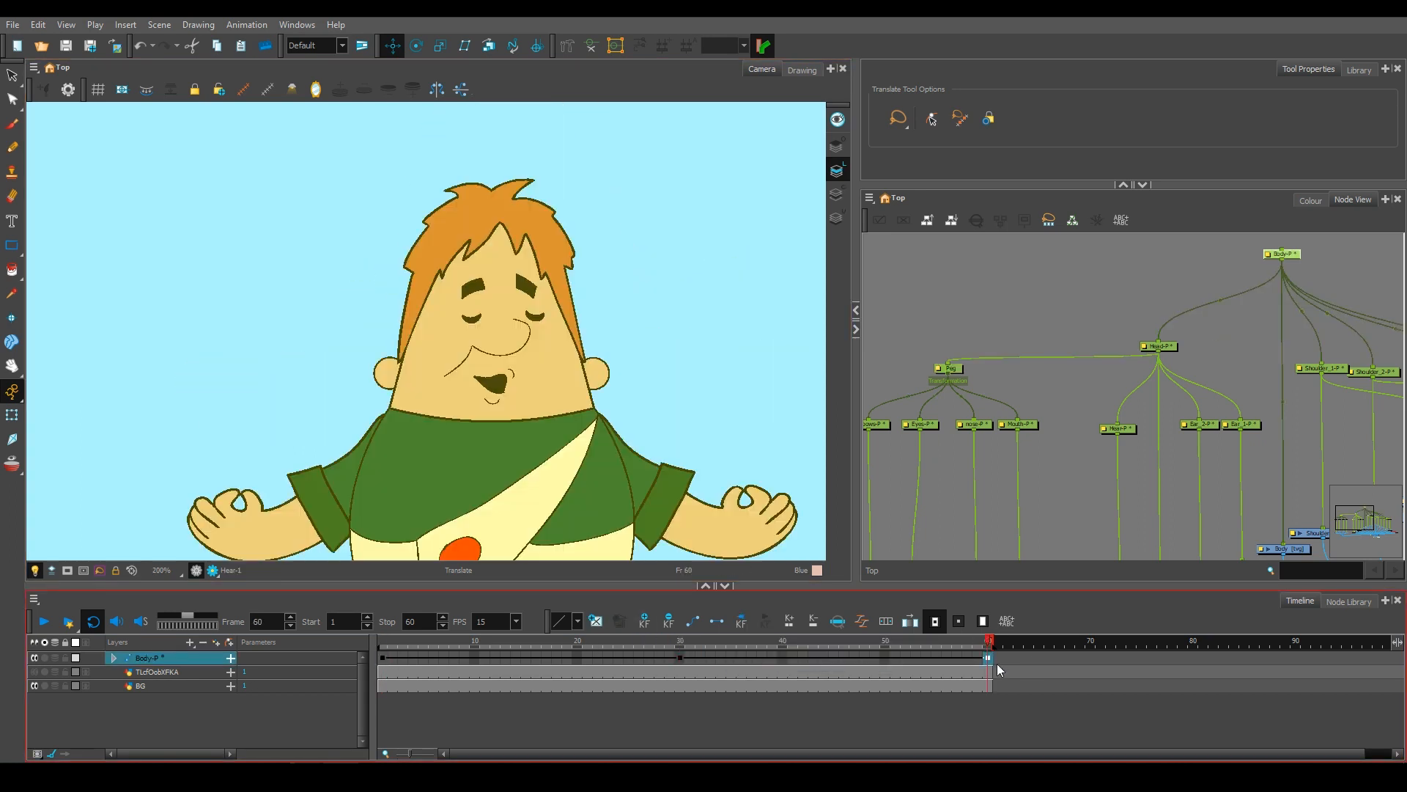
# Review Body-P's keyframes at frames 1, 30 and 60, adjust the easing from frame 30, and play the loop.
pyautogui.click(681, 642)
pyautogui.click(382, 643)
pyautogui.click(985, 640)
pyautogui.click(680, 658)
pyautogui.click(560, 621)
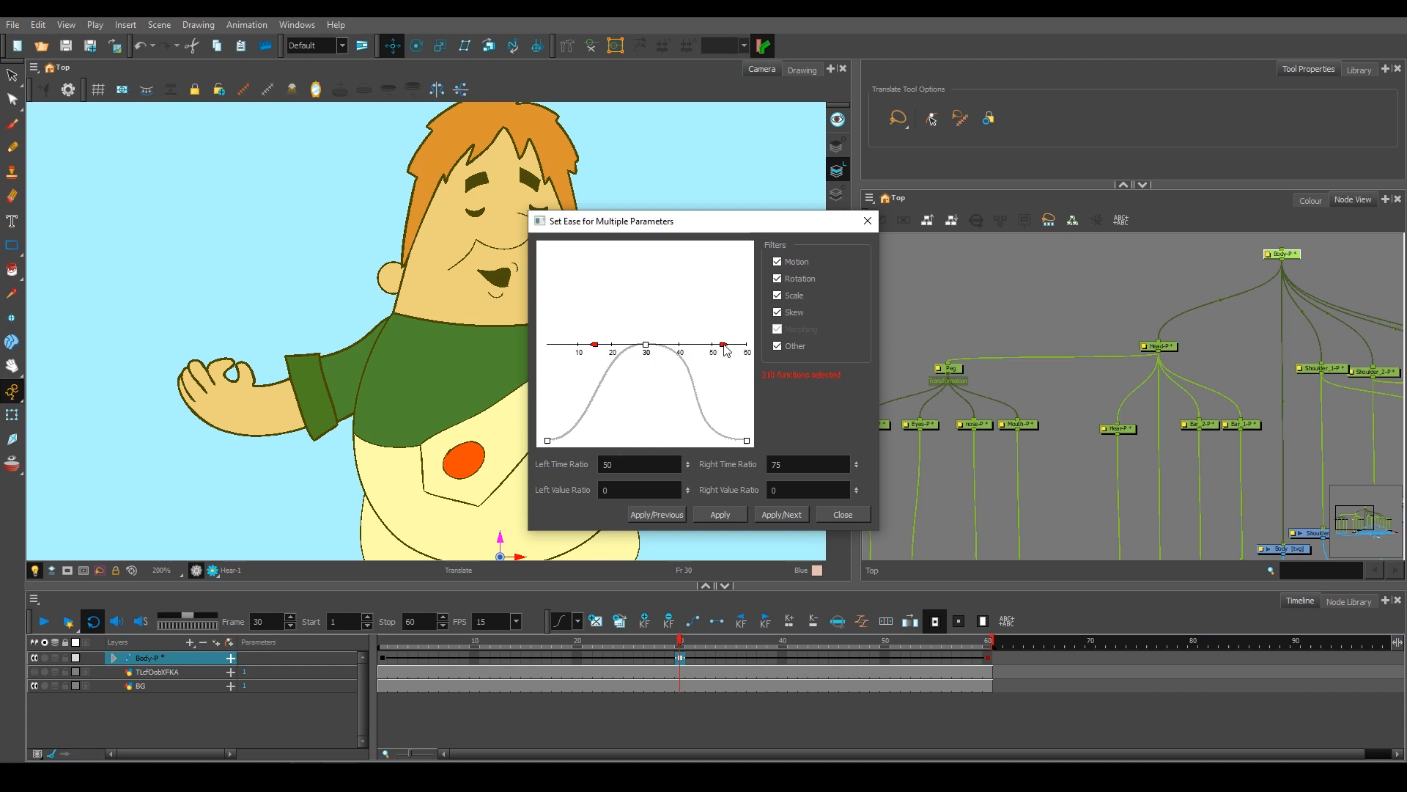
pyautogui.click(720, 512)
pyautogui.click(777, 513)
pyautogui.click(777, 513)
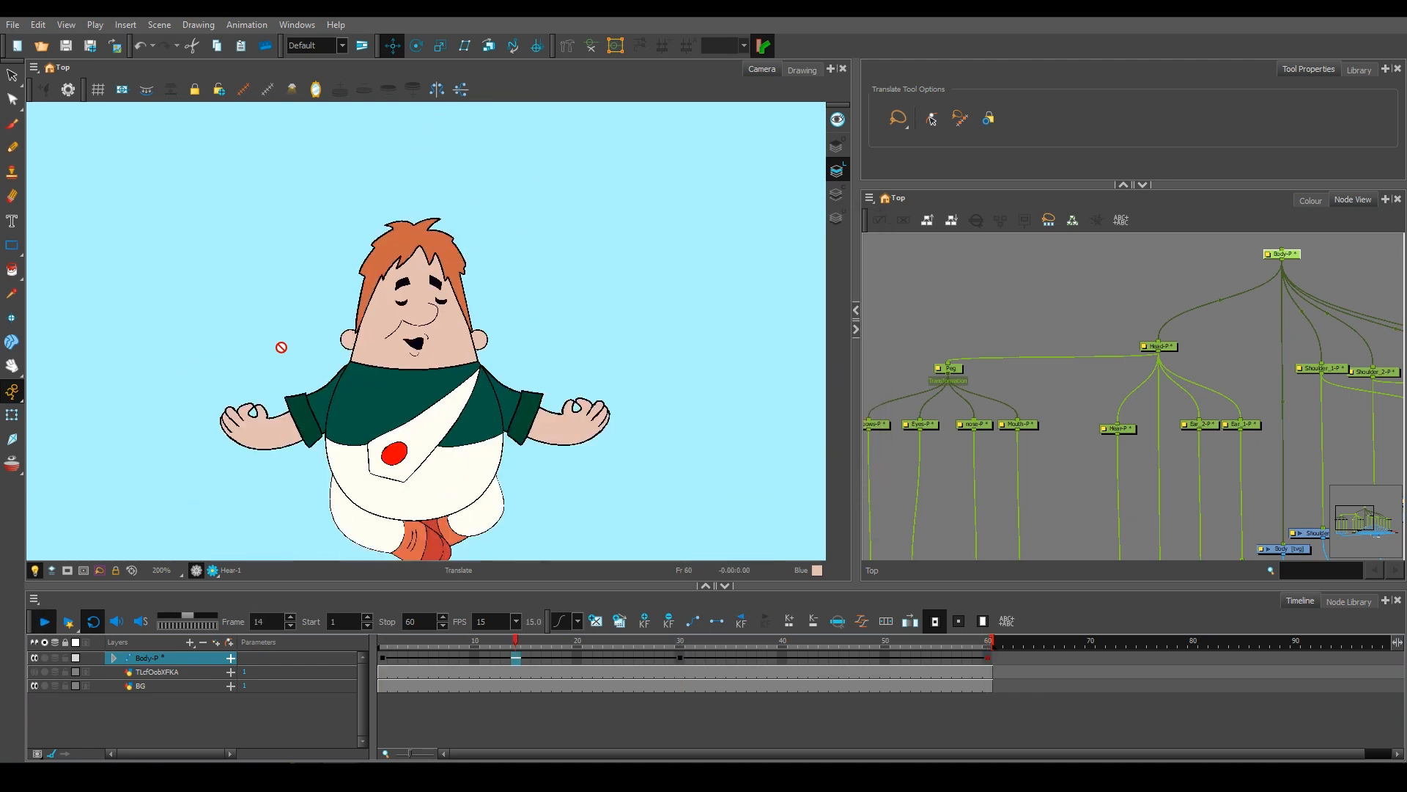
pyautogui.scroll(-4, 340, 440)
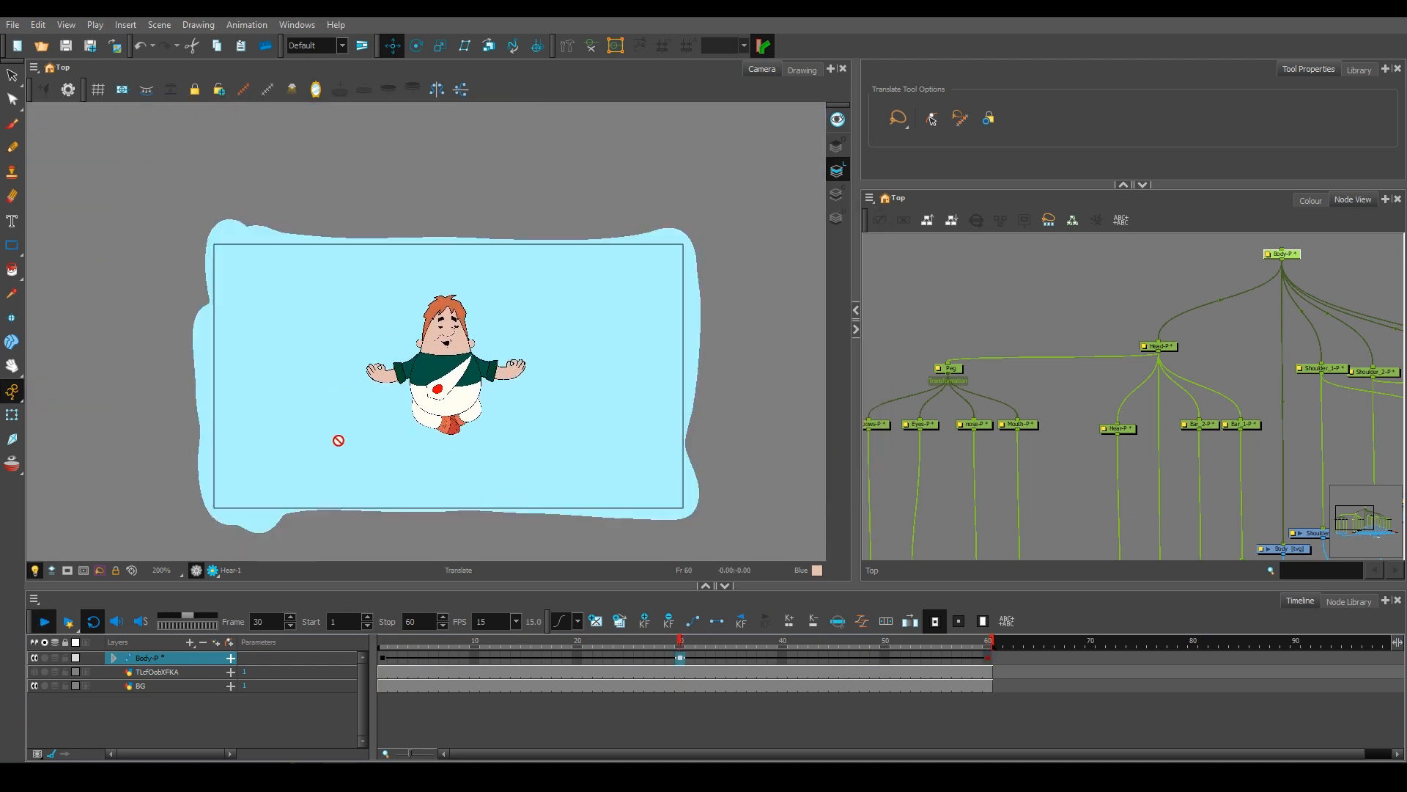
pyautogui.scroll(2, 340, 440)
pyautogui.click(204, 718)
pyautogui.click(437, 682)
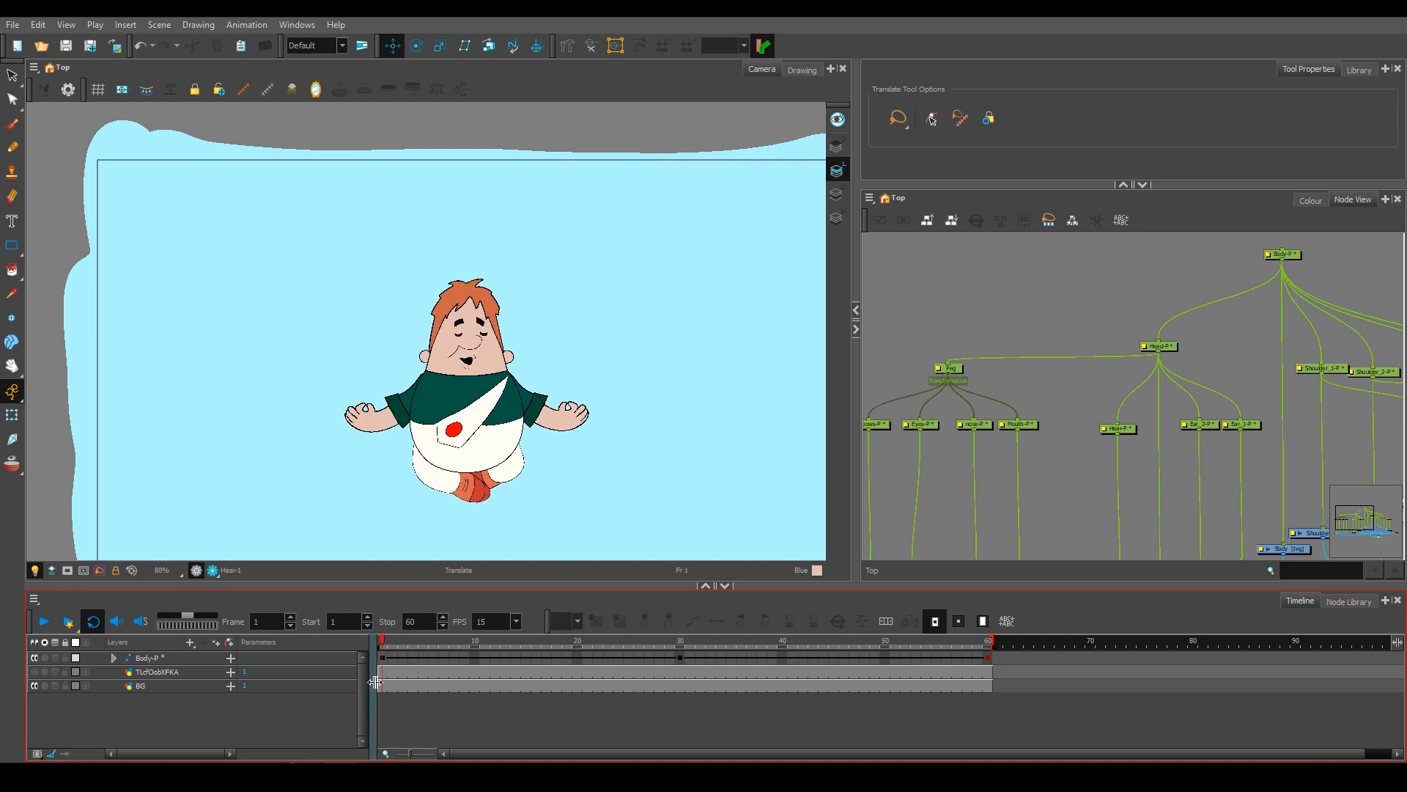
# Rotate the Leg_1-P peg slightly at frame 1 and select Leg_2-P for rotation.
pyautogui.click(1284, 255)
pyautogui.scroll(-1, 1283, 330)
pyautogui.moveTo(1319, 337); pyautogui.dragTo(1070, 356)
pyautogui.scroll(3, 1209, 414)
pyautogui.click(1258, 392)
pyautogui.scroll(3, 418, 517)
pyautogui.click(416, 45)
pyautogui.moveTo(494, 367); pyautogui.dragTo(497, 373)
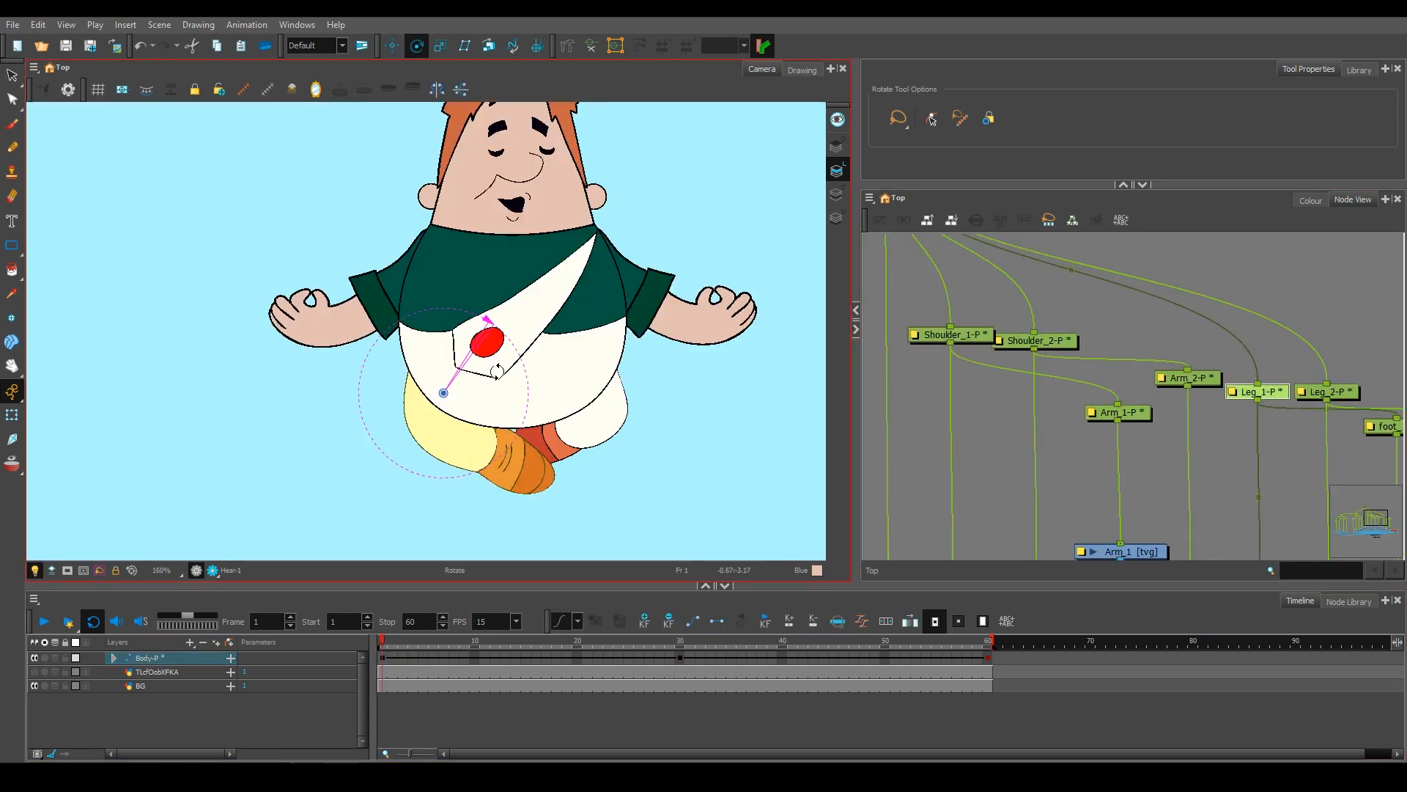
pyautogui.click(565, 361)
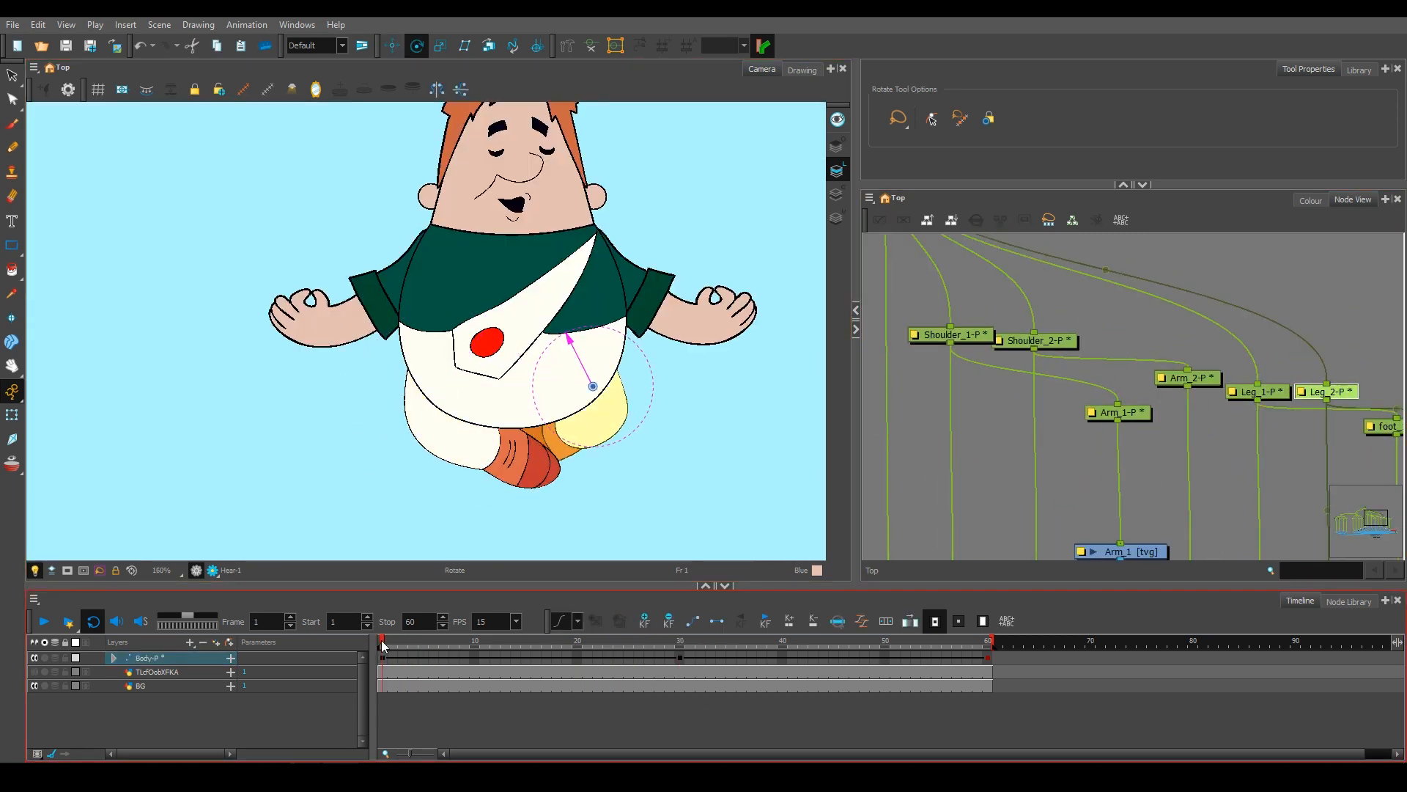
# Fine-tune the rotation of both leg pegs, Leg_1-P and Leg_2-P.
pyautogui.click(1271, 393)
pyautogui.moveTo(491, 359); pyautogui.dragTo(494, 365)
pyautogui.click(1328, 392)
pyautogui.moveTo(562, 356); pyautogui.dragTo(560, 359)
# Delete Body-P's keyframe at frame 60.
pyautogui.moveTo(382, 643); pyautogui.dragTo(988, 645)
pyautogui.click(989, 659)
pyautogui.press('Delete')
pyautogui.click(994, 636)
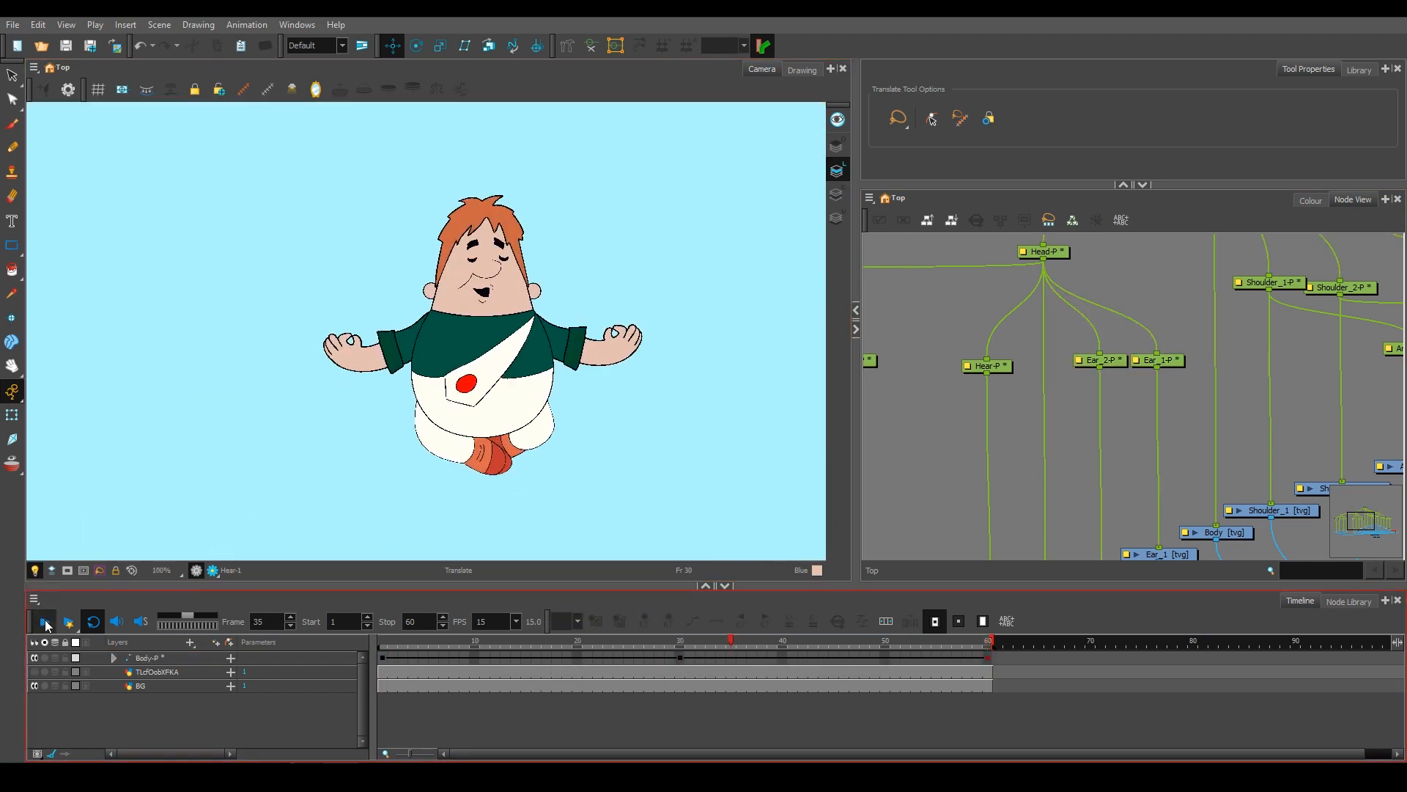
# Ease Body-P with a right time ratio of about 48.9 at frame 30 and a left ratio of about 66.91 at frame 60, then play.
pyautogui.click(66, 621)
pyautogui.click(680, 656)
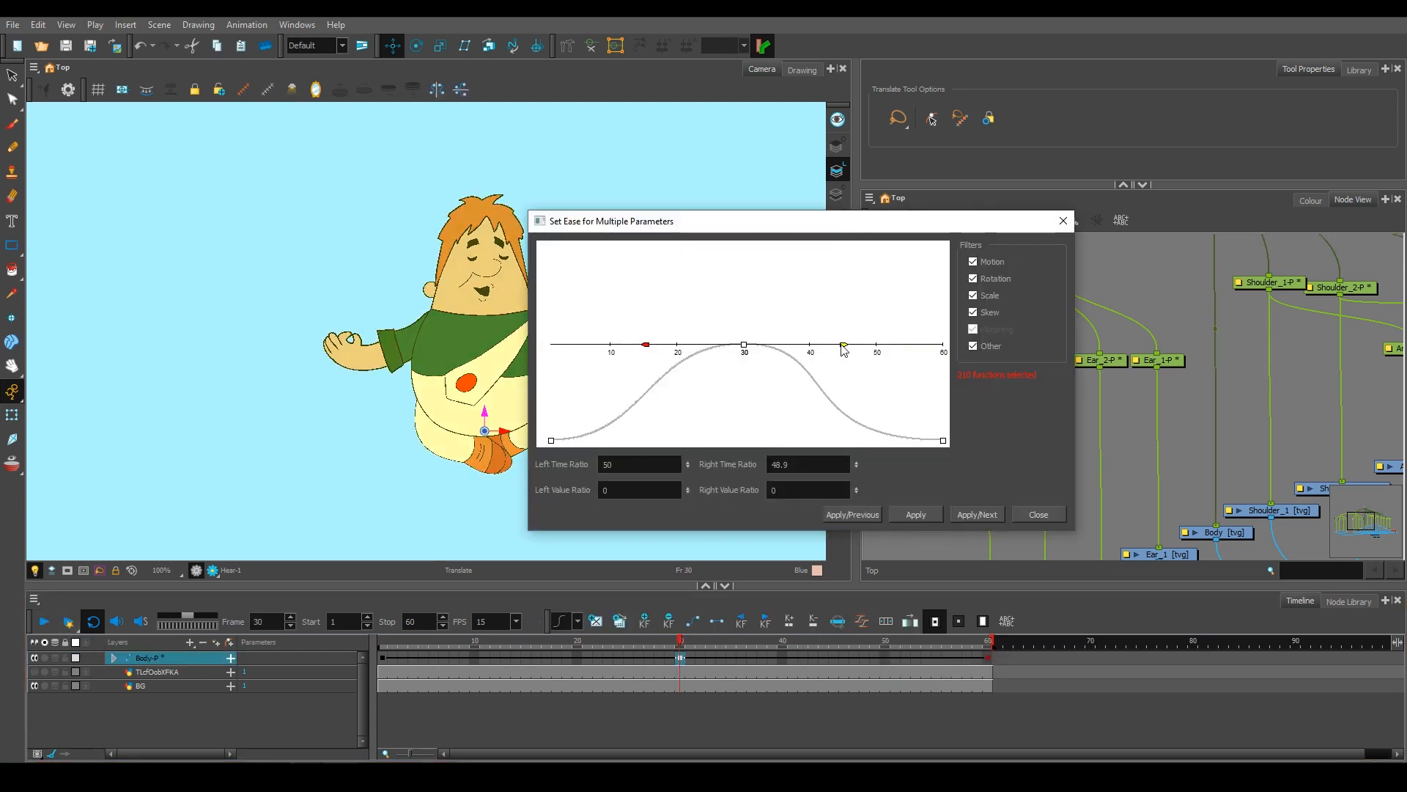
pyautogui.click(977, 515)
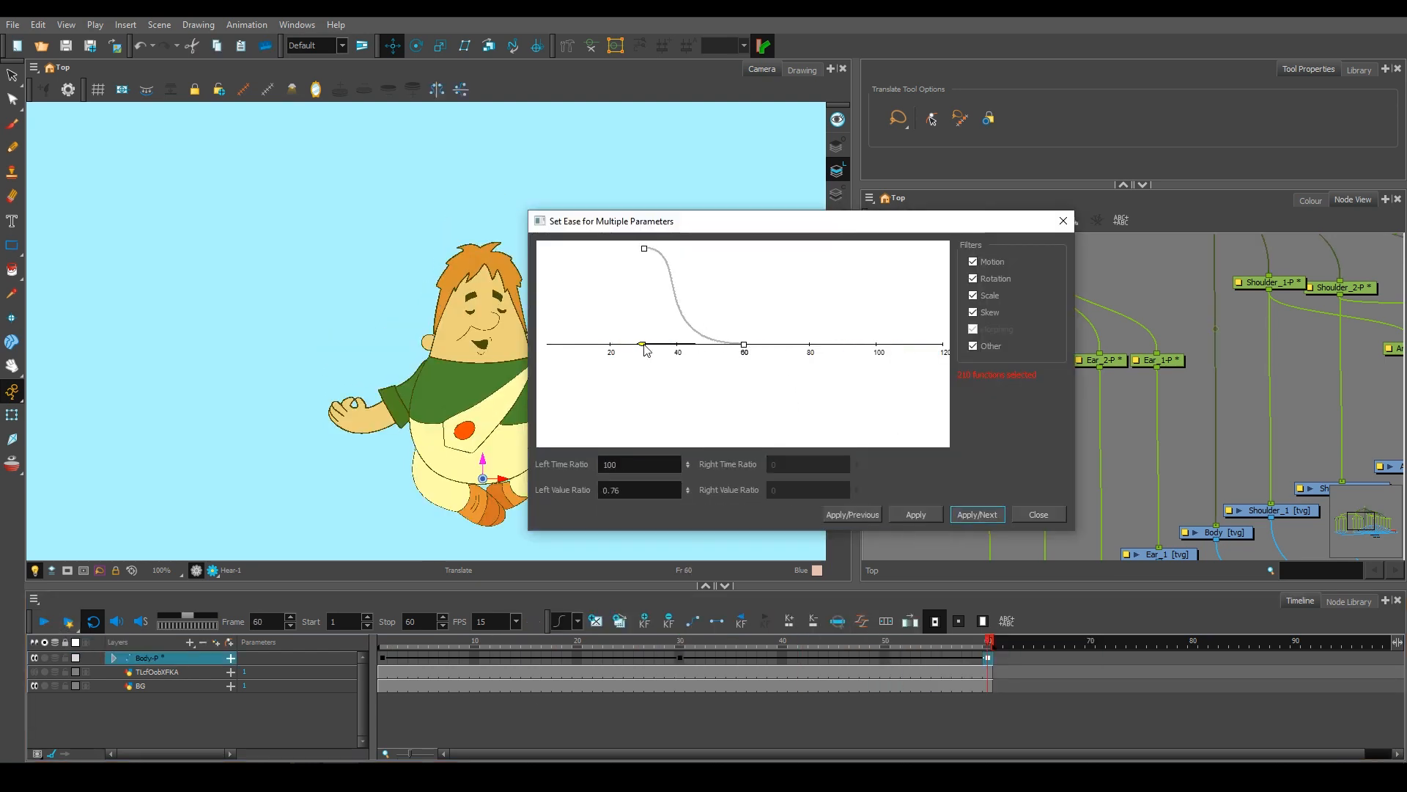
pyautogui.click(978, 516)
pyautogui.click(978, 516)
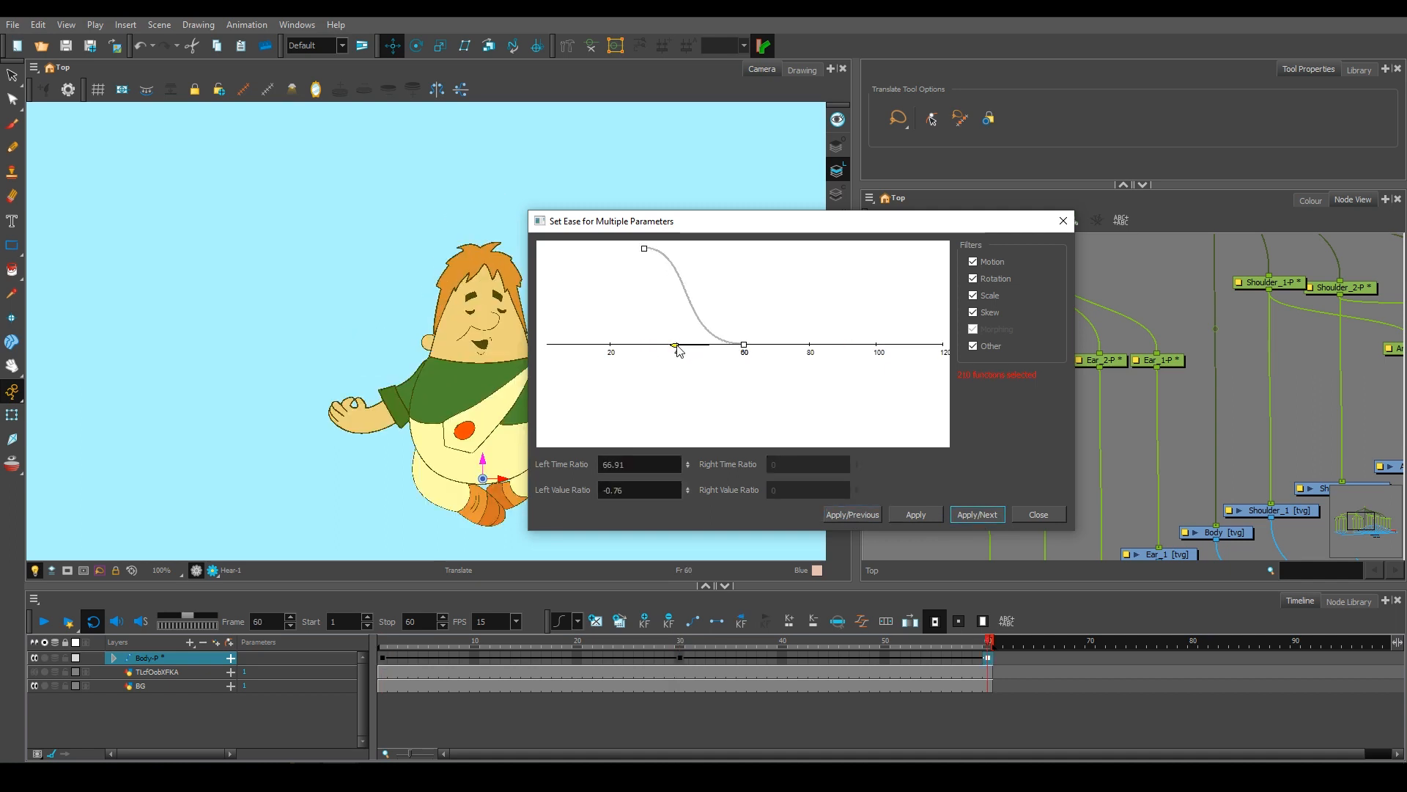
pyautogui.click(917, 514)
pyautogui.click(852, 515)
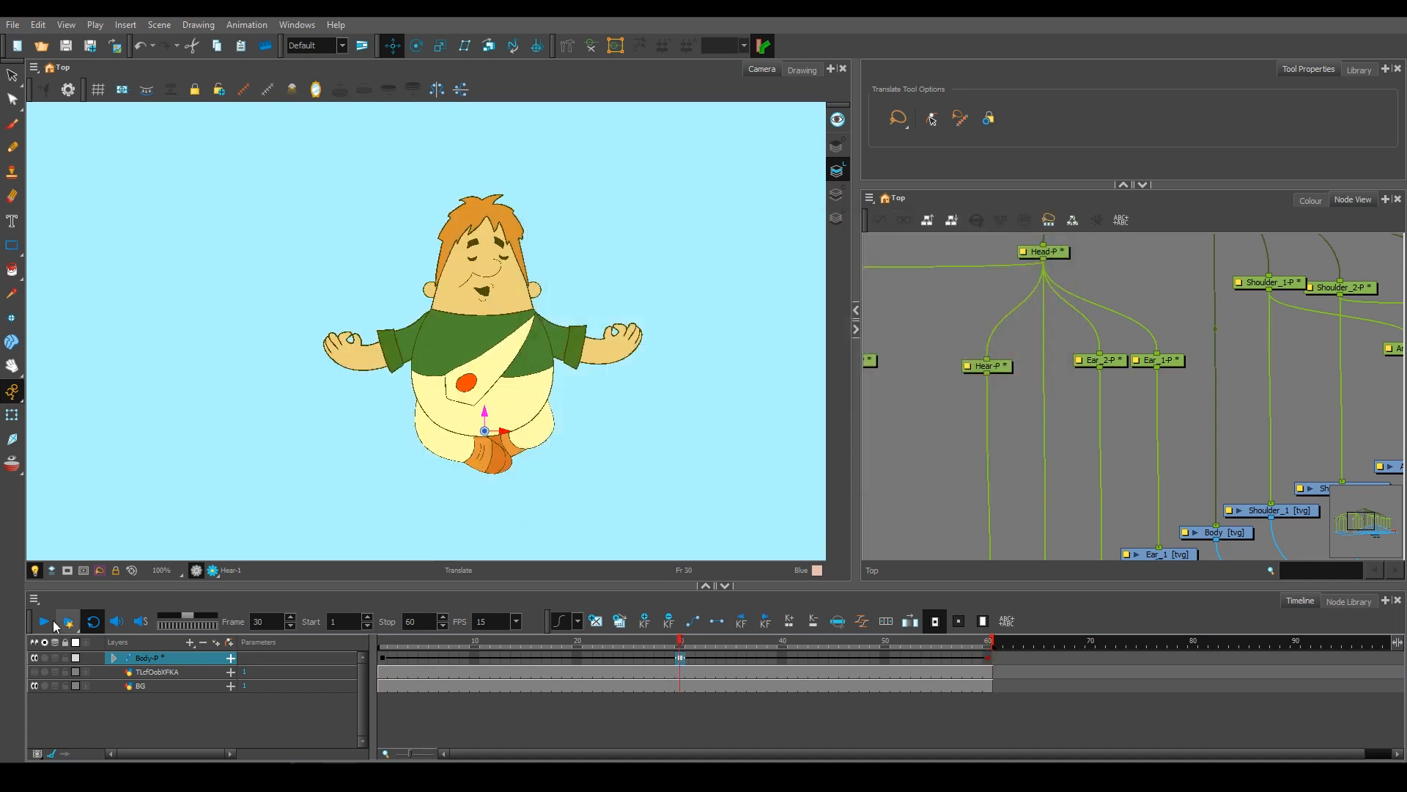
pyautogui.click(55, 620)
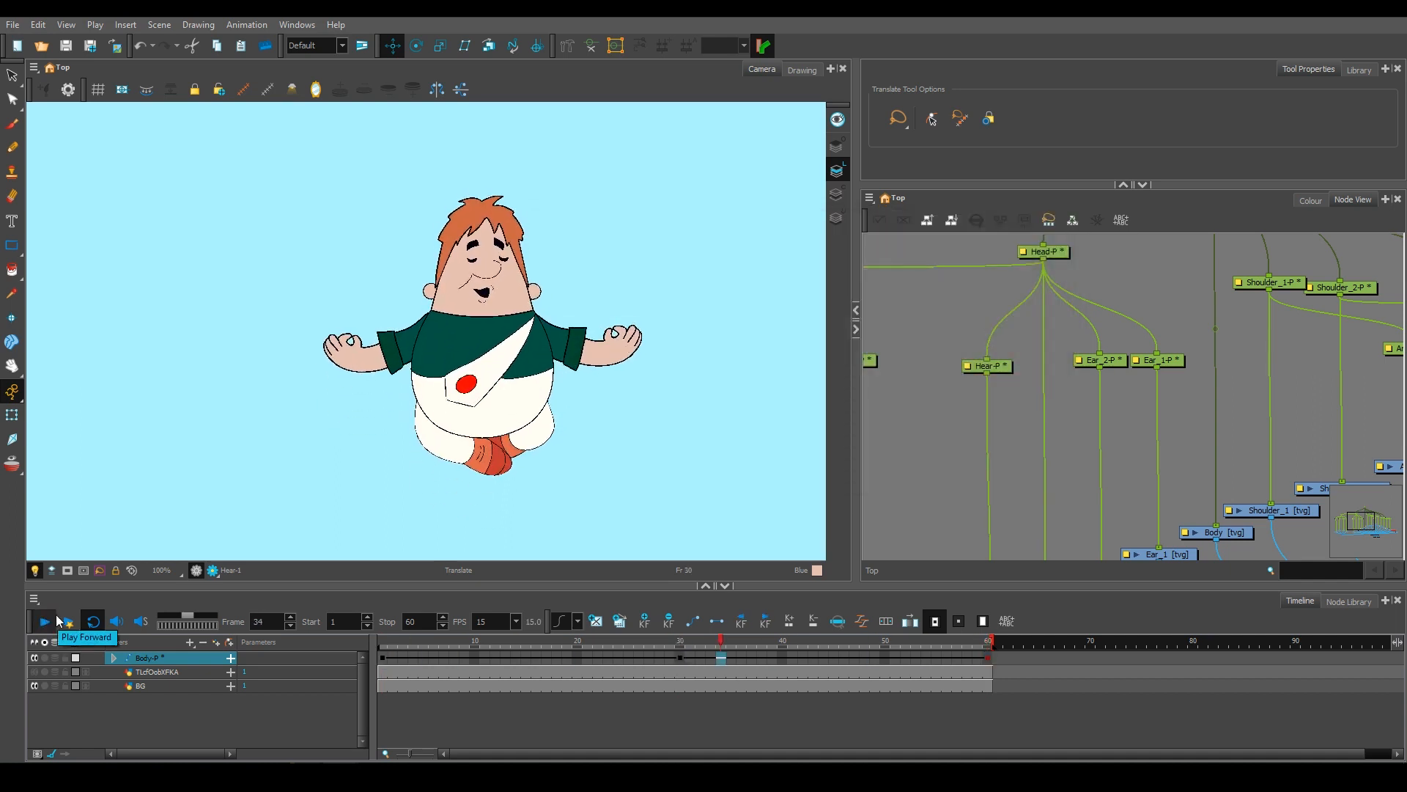
pyautogui.scroll(-1, 619, 405)
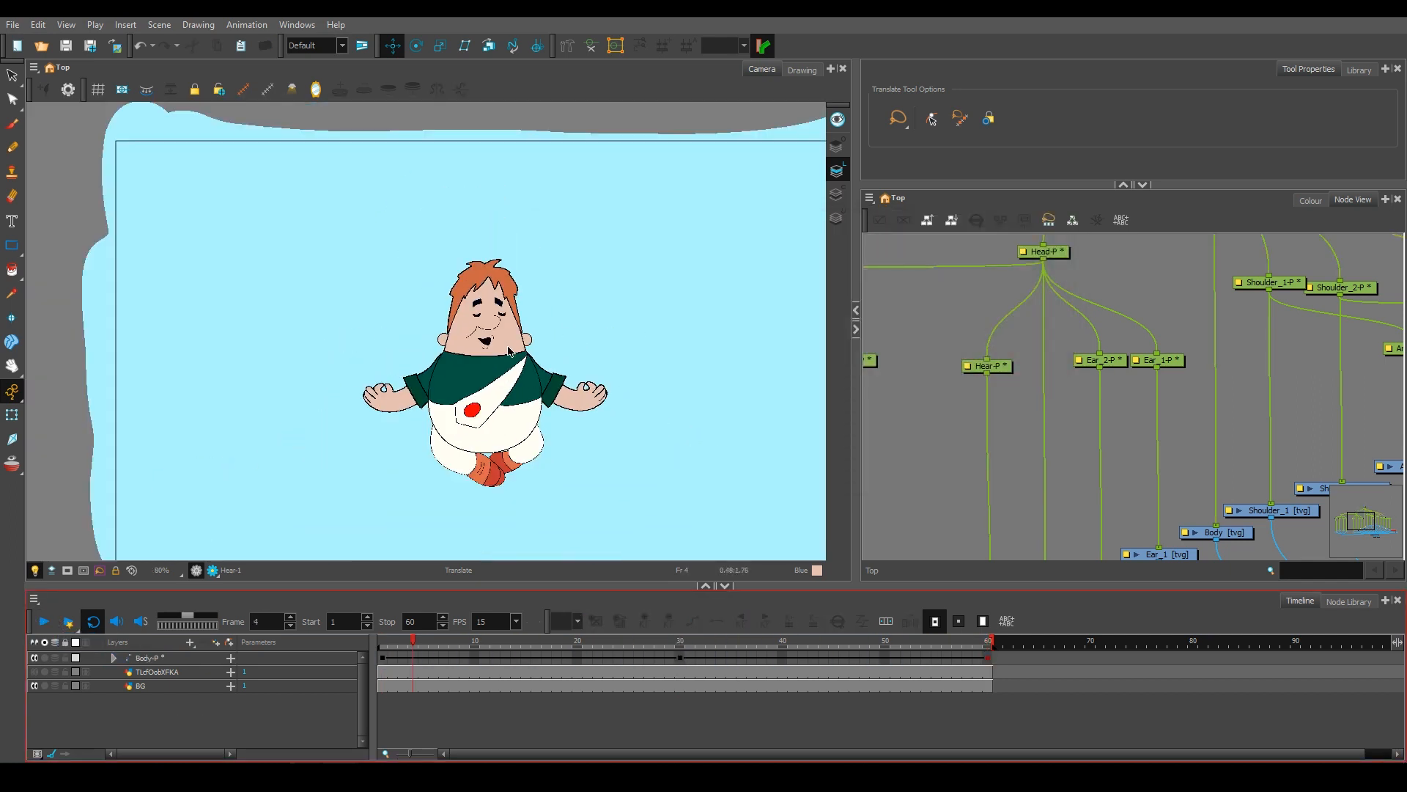
# Insert a Composite node below the Ear_2 drawing and connect Ear_2 and the duplicate Ear drawing to it.
pyautogui.scroll(1, 618, 405)
pyautogui.scroll(-5, 1160, 366)
pyautogui.scroll(6, 1157, 283)
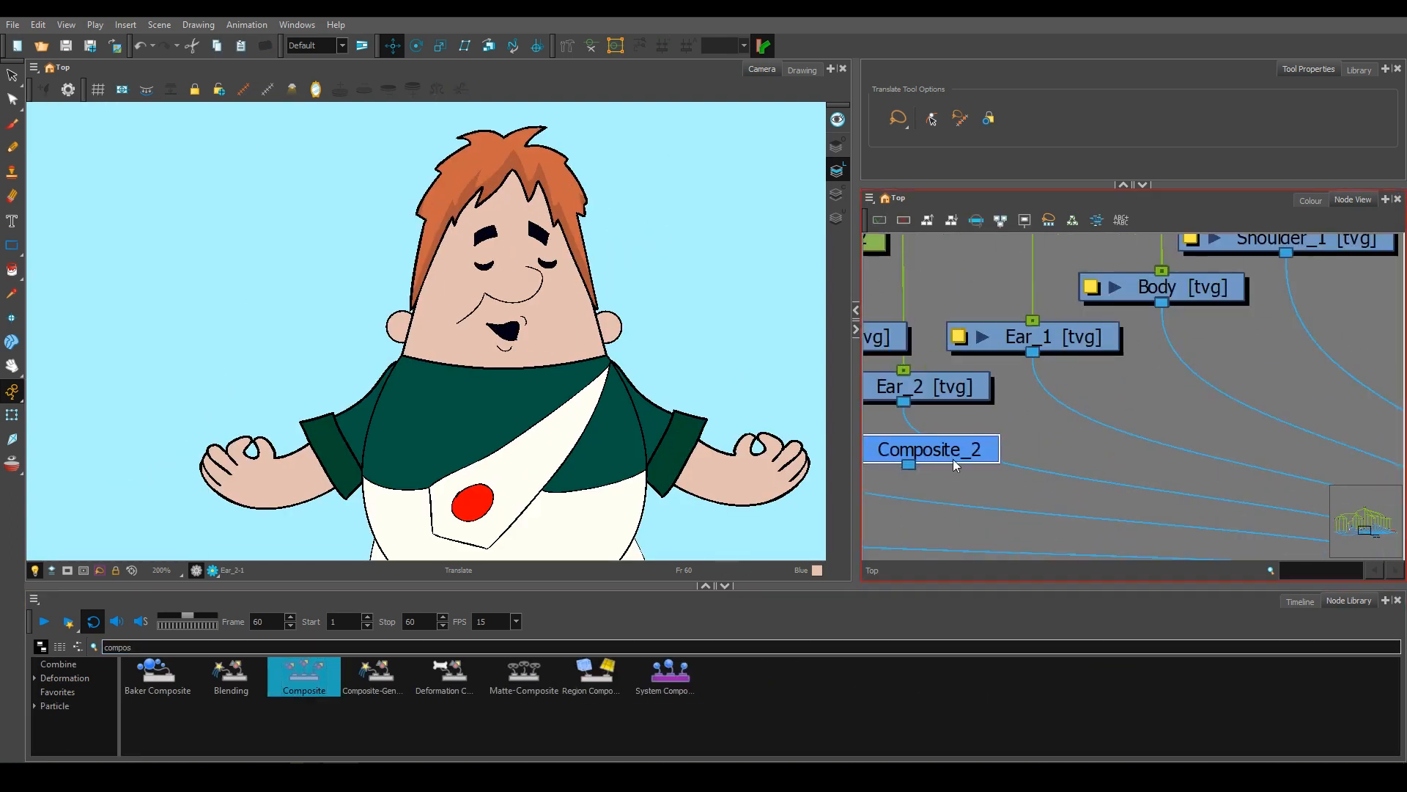
pyautogui.moveTo(954, 461); pyautogui.dragTo(997, 486)
pyautogui.scroll(-3, 962, 440)
pyautogui.moveTo(957, 433); pyautogui.dragTo(1030, 446)
pyautogui.scroll(1, 968, 440)
pyautogui.moveTo(983, 375); pyautogui.dragTo(1016, 407)
pyautogui.moveTo(938, 342); pyautogui.dragTo(981, 407)
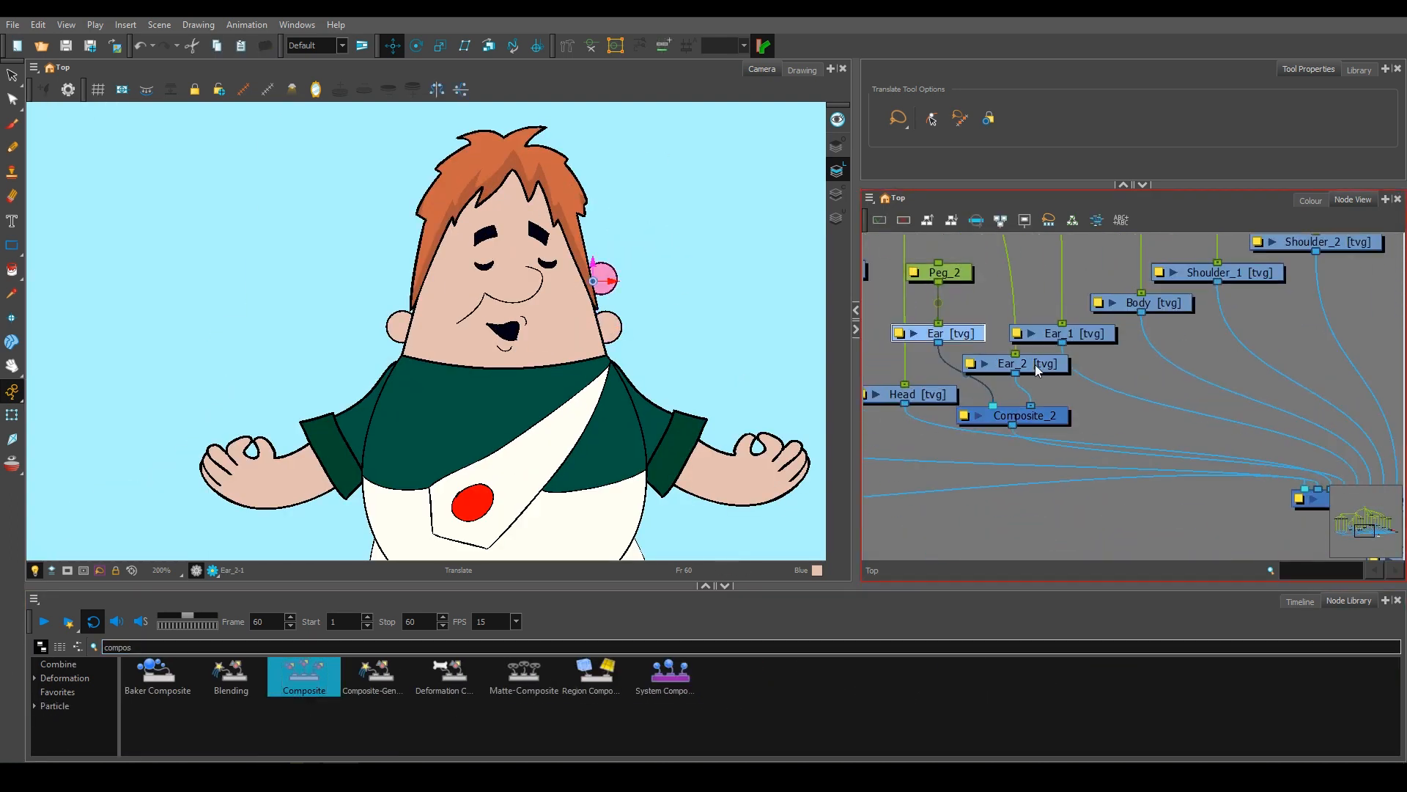
# Add a Tone node for the duplicate Ear drawing and use Peg_2 to offset the ear's shading.
pyautogui.scroll(-3, 1023, 370)
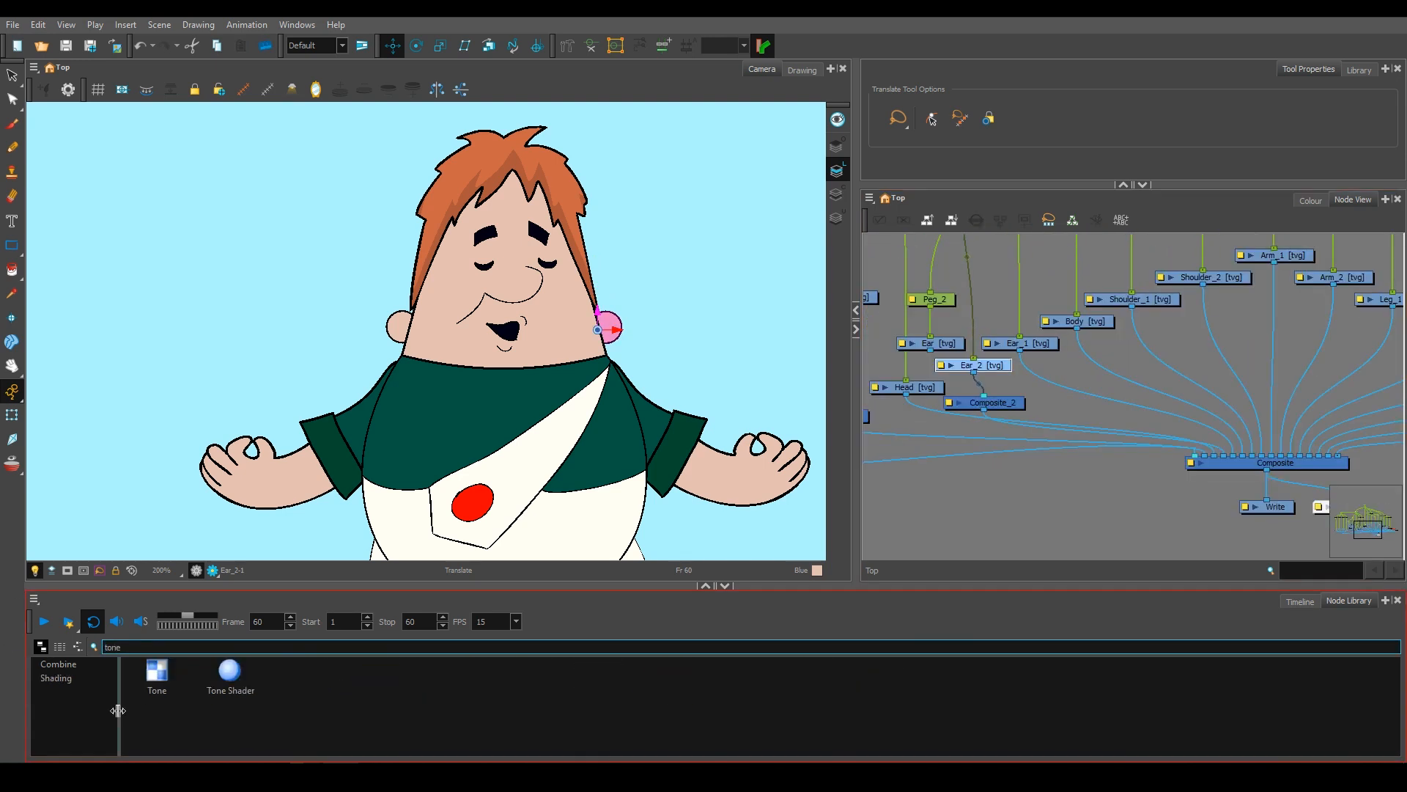
pyautogui.moveTo(157, 674); pyautogui.dragTo(967, 385)
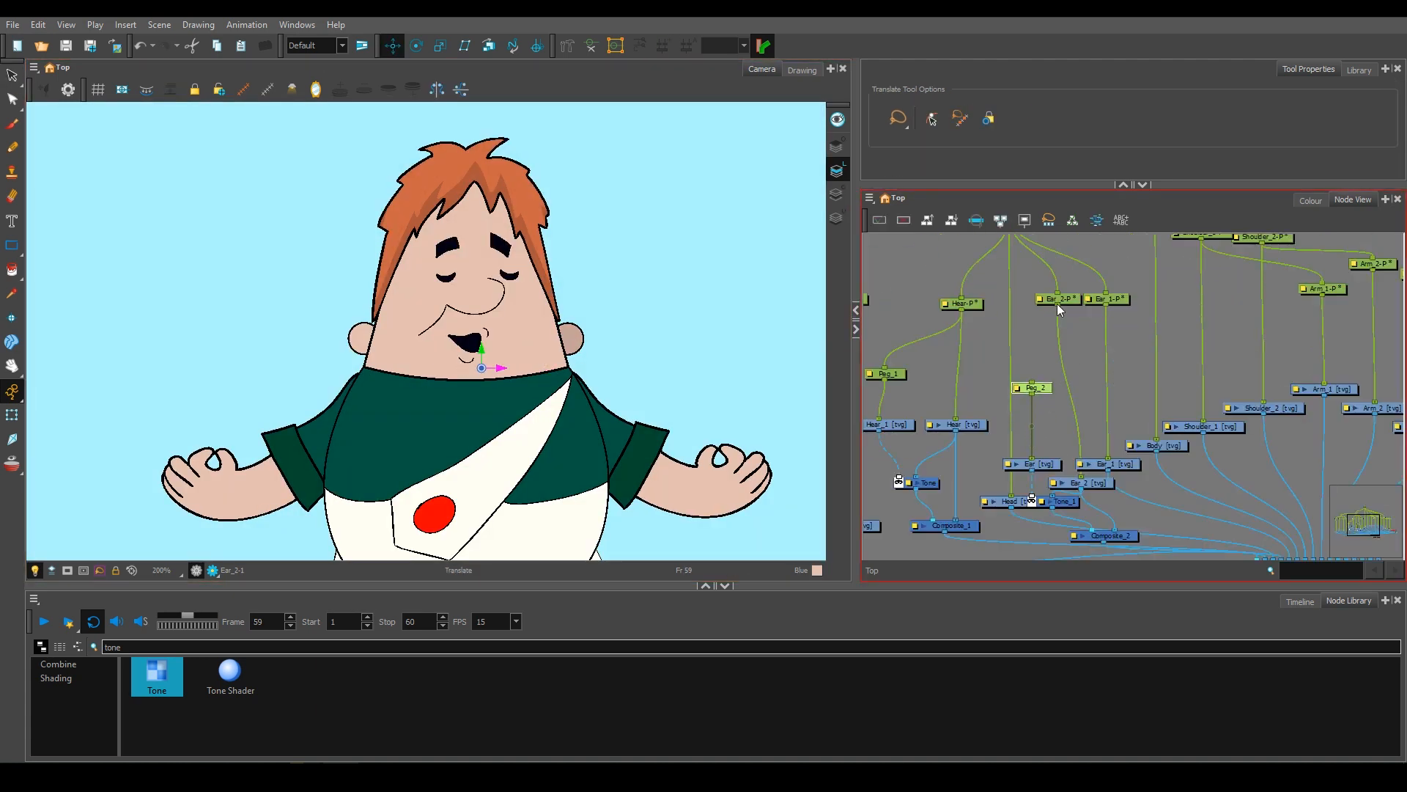
pyautogui.click(482, 391)
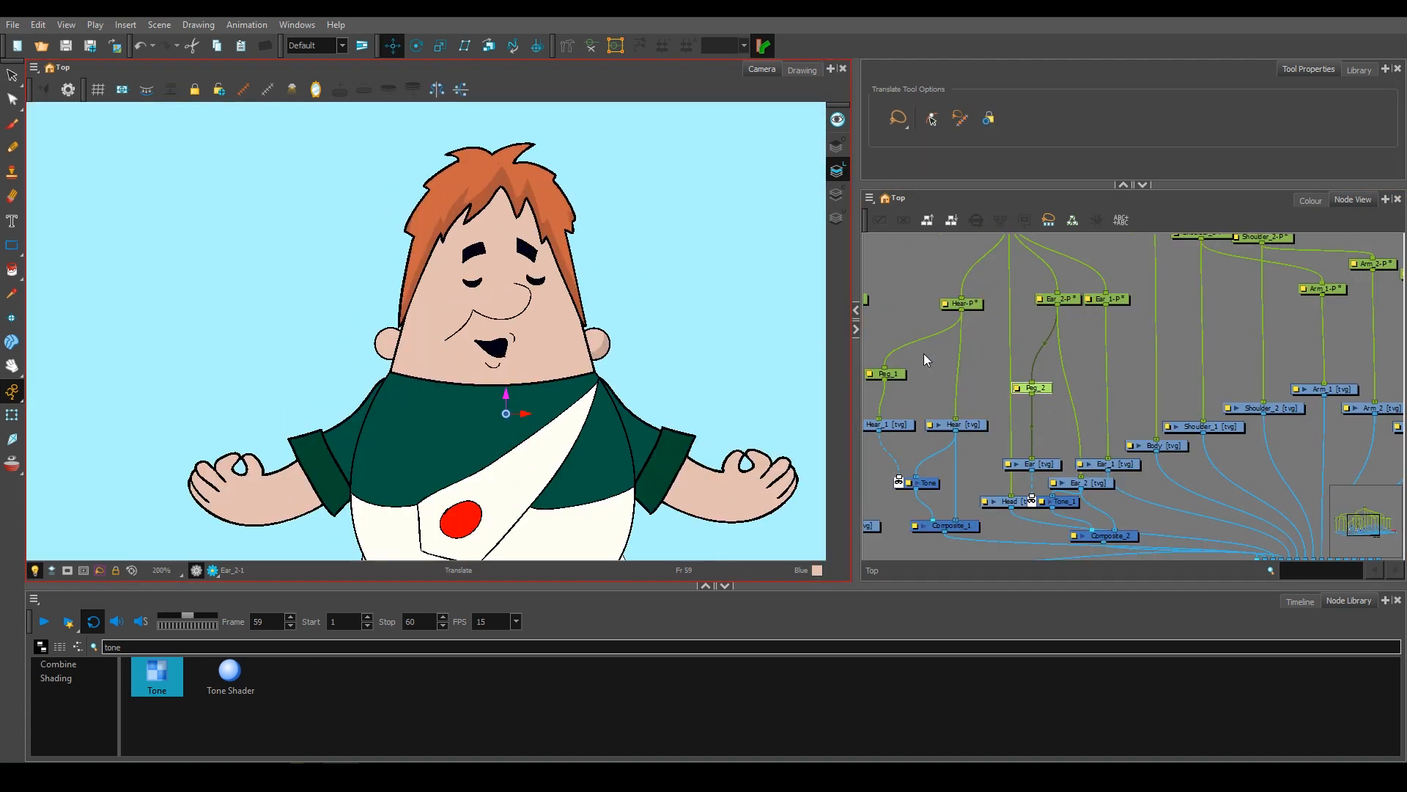
# Add a Composite node and a Tone node for shading the Ear_1 drawing.
pyautogui.scroll(4, 1035, 458)
pyautogui.click(1056, 353)
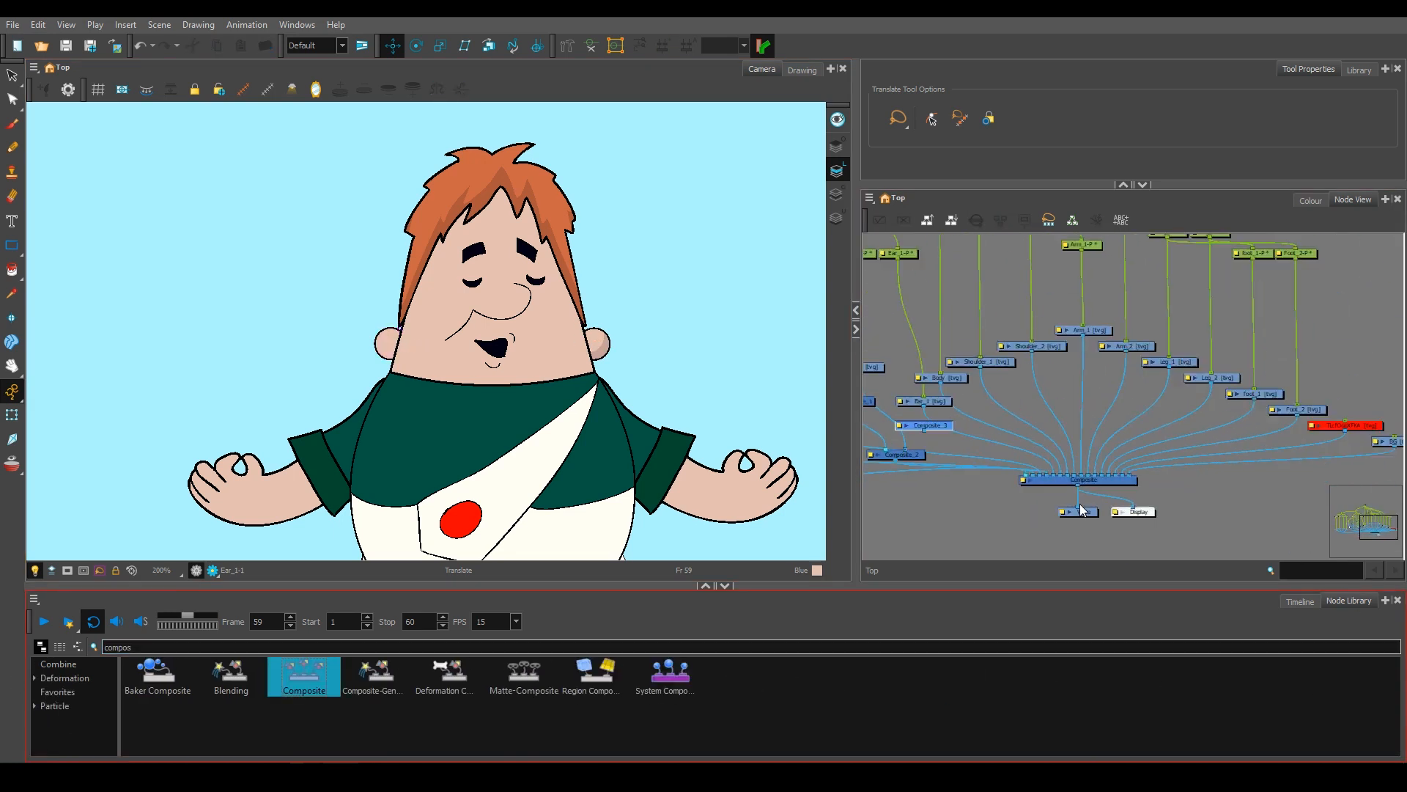
pyautogui.moveTo(933, 403); pyautogui.dragTo(1083, 442)
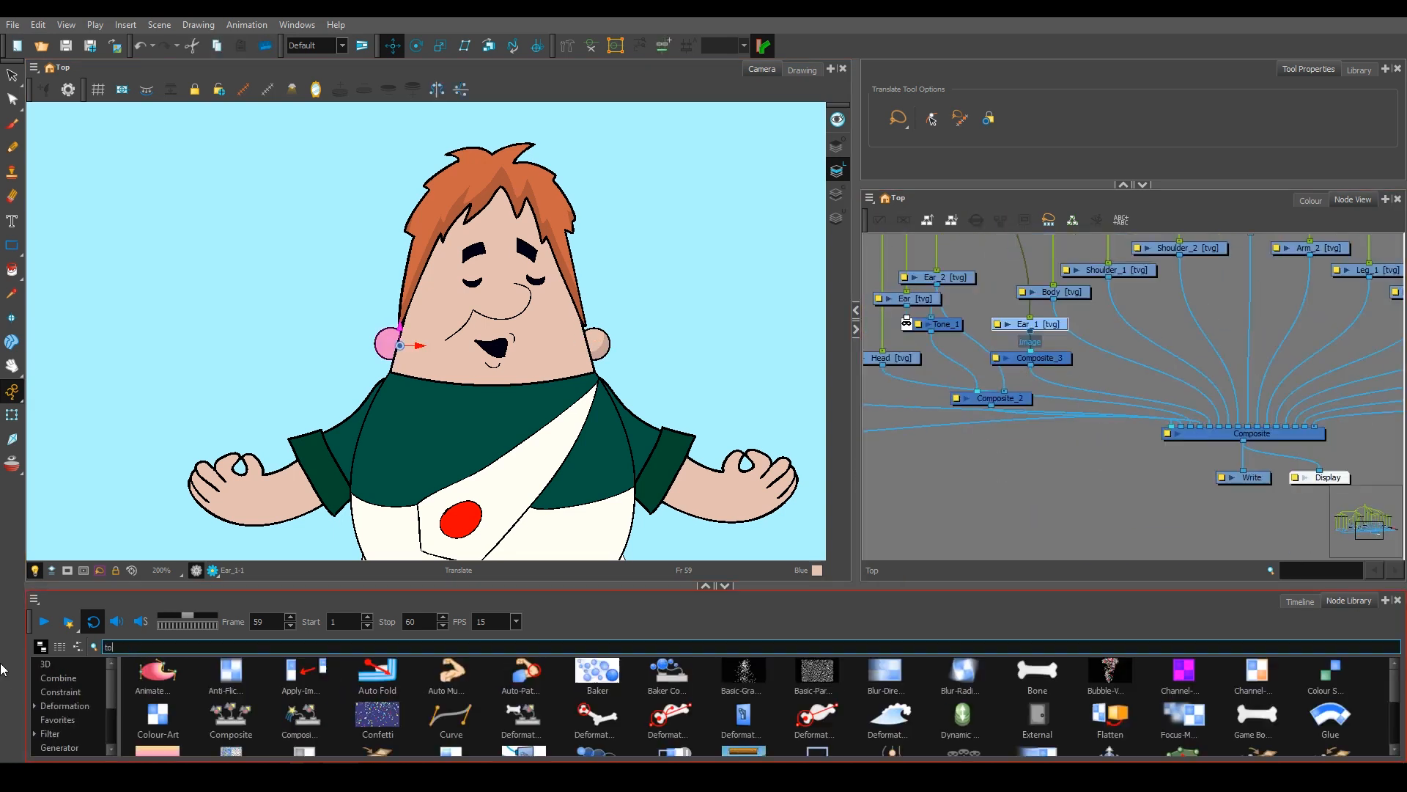
pyautogui.write('tone')
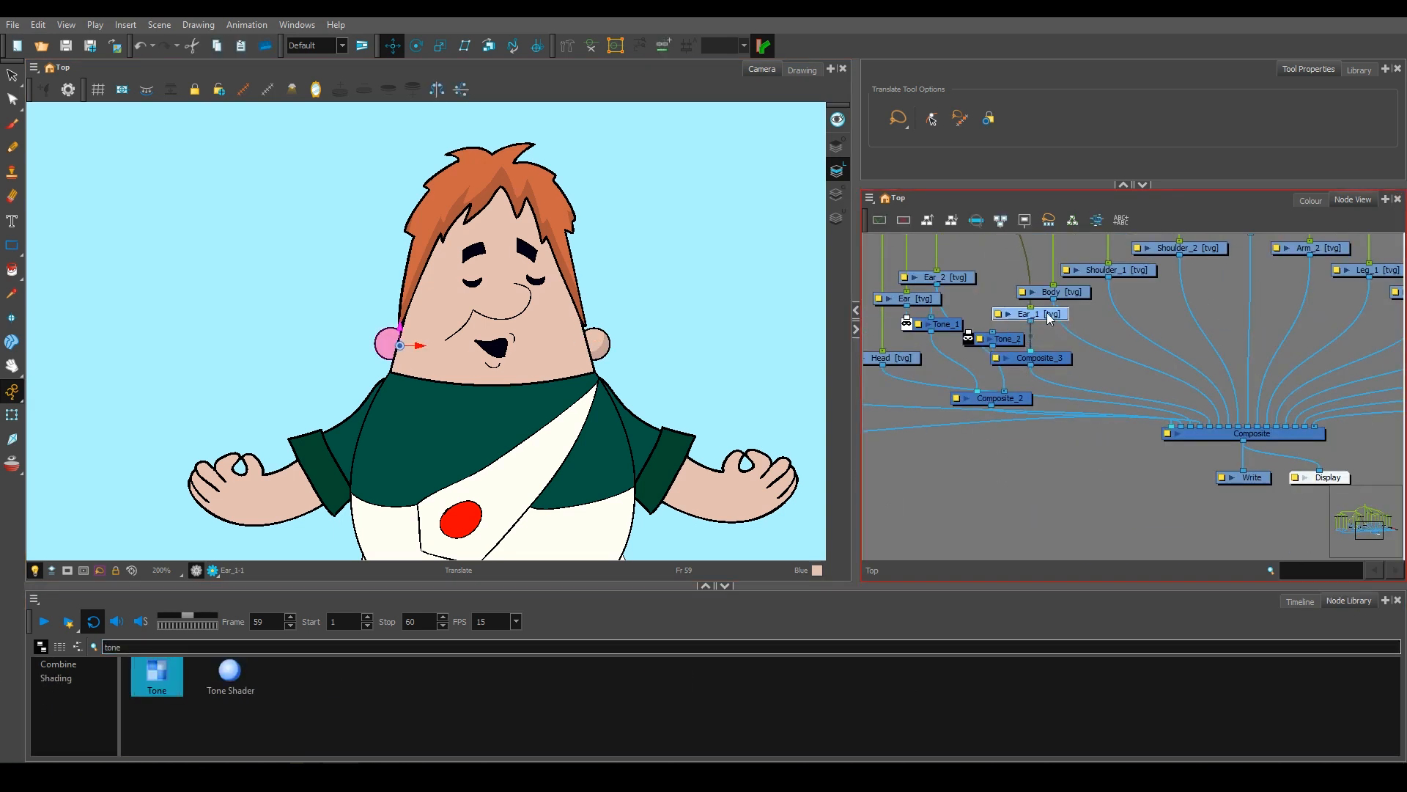
pyautogui.scroll(3, 1044, 314)
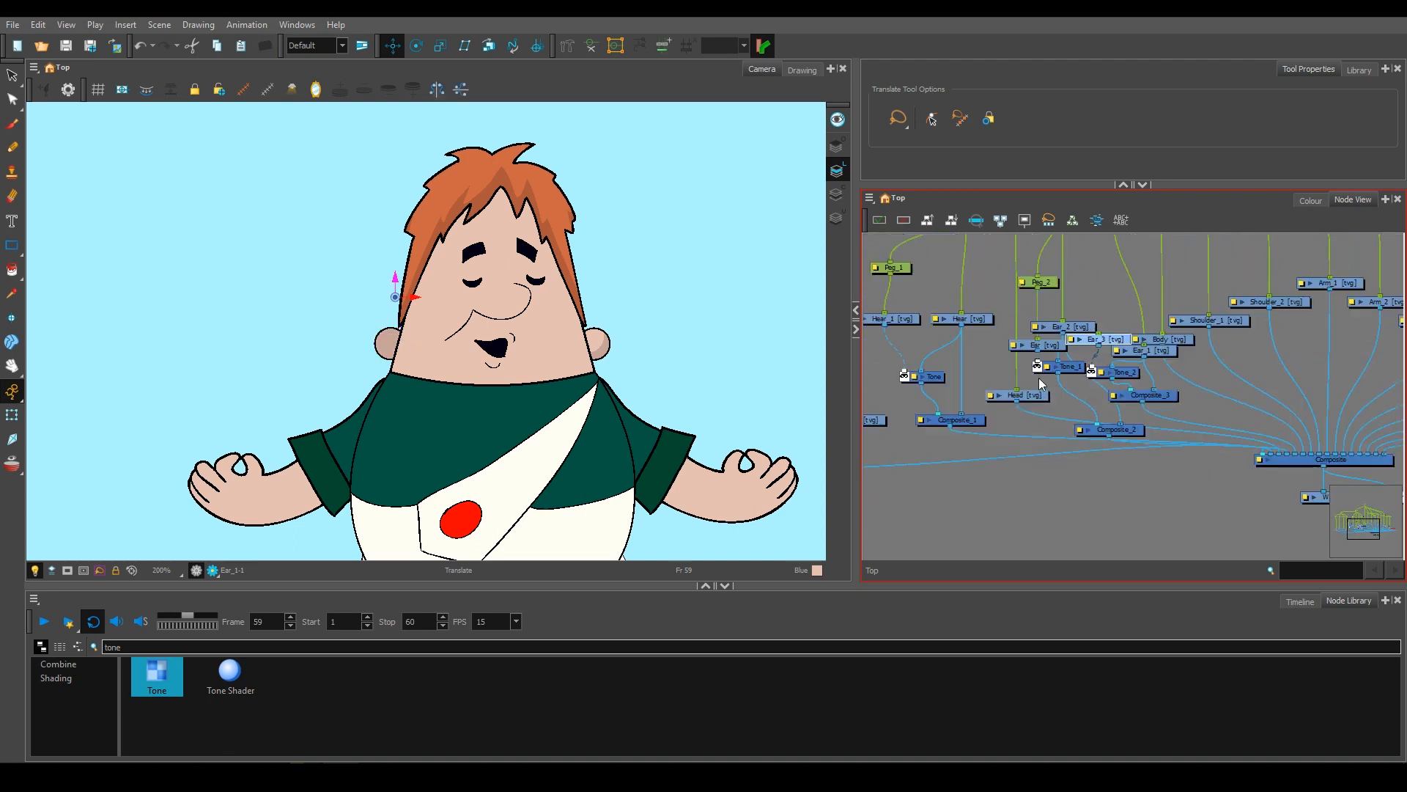
# Add a Peg above the Ear_3 copy, connect it to Ear_1-P, and offset the ear's shading.
pyautogui.write('peg')
pyautogui.moveTo(1121, 262); pyautogui.dragTo(1109, 359)
pyautogui.scroll(1, 437, 464)
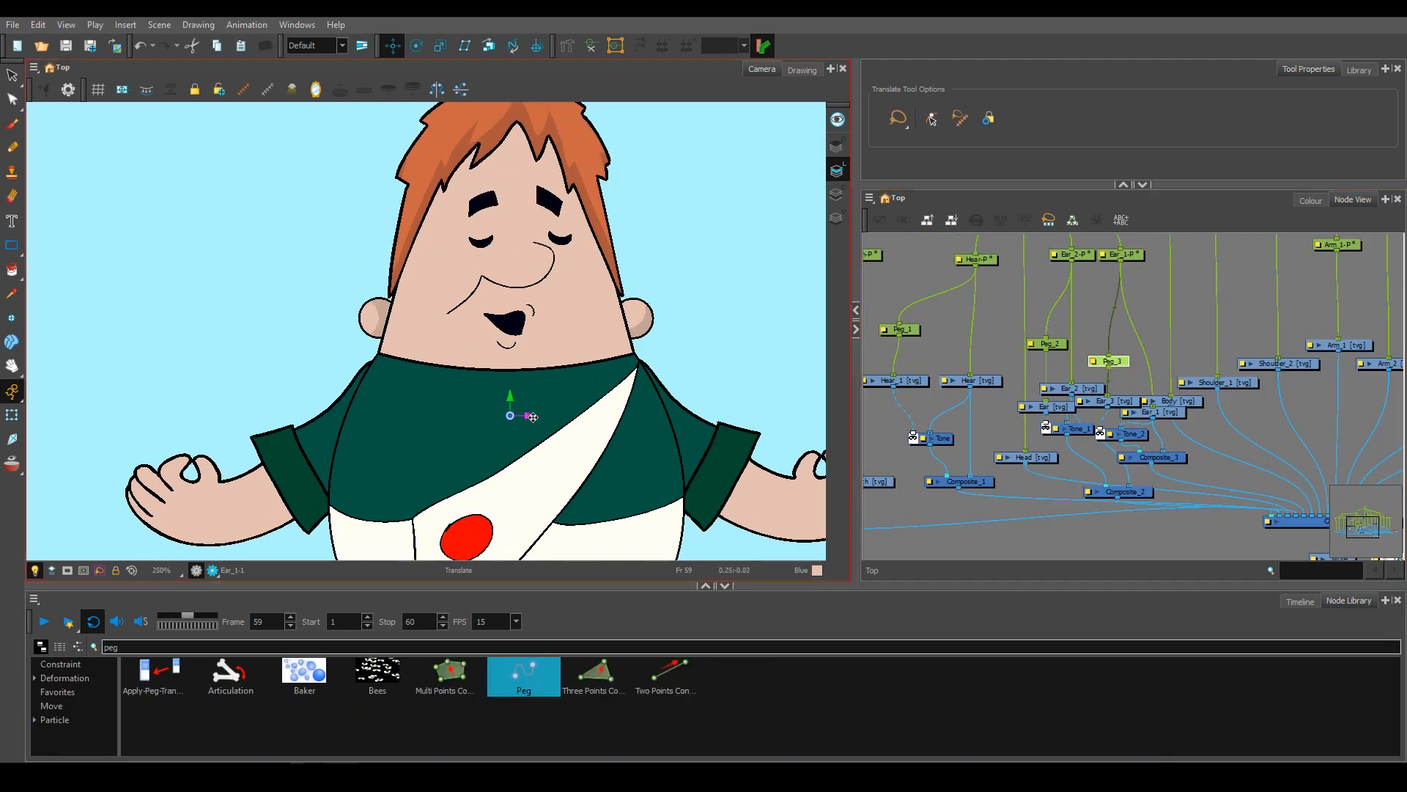
pyautogui.scroll(-2, 539, 386)
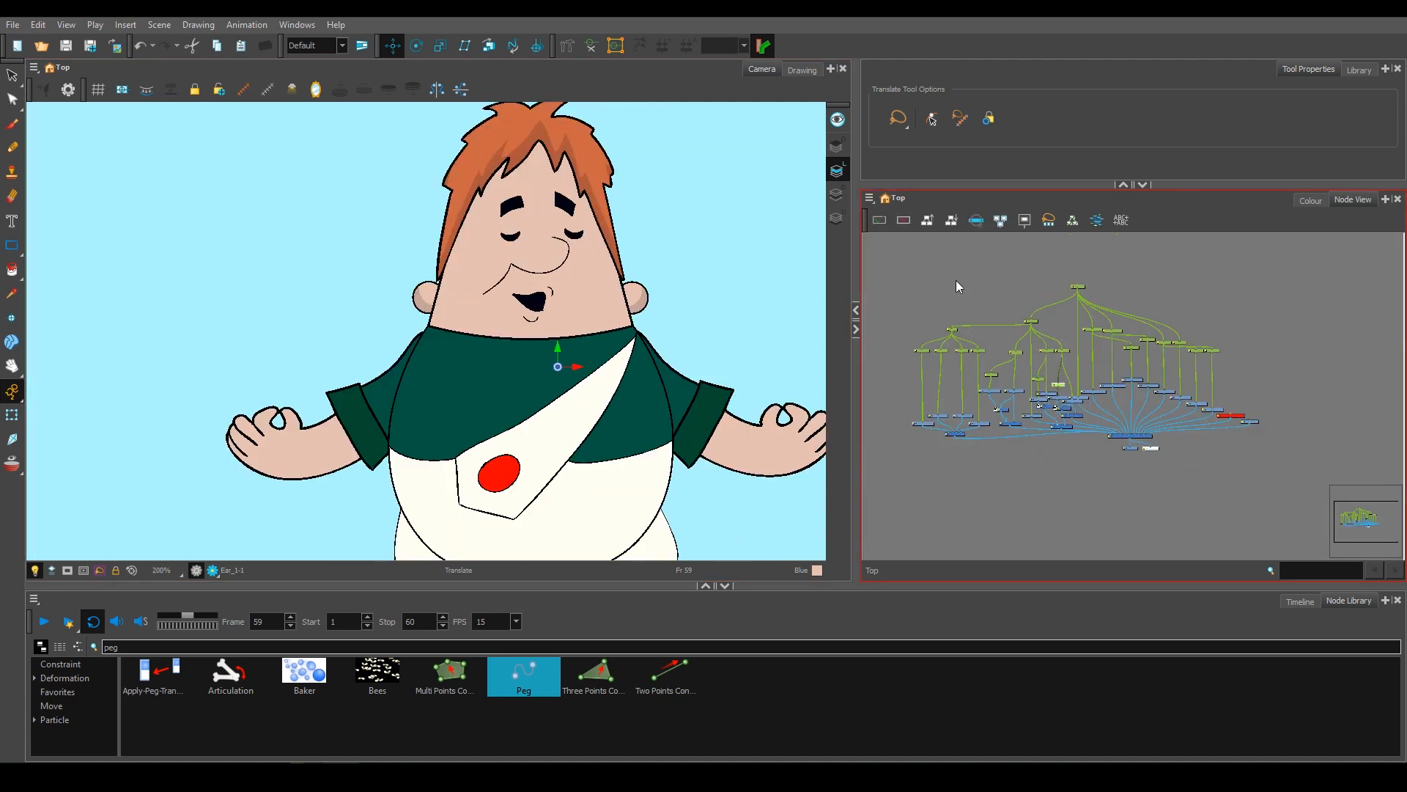
# Add a Composite node for the Head drawing and paste a duplicate of the drawing.
pyautogui.scroll(6, 1026, 433)
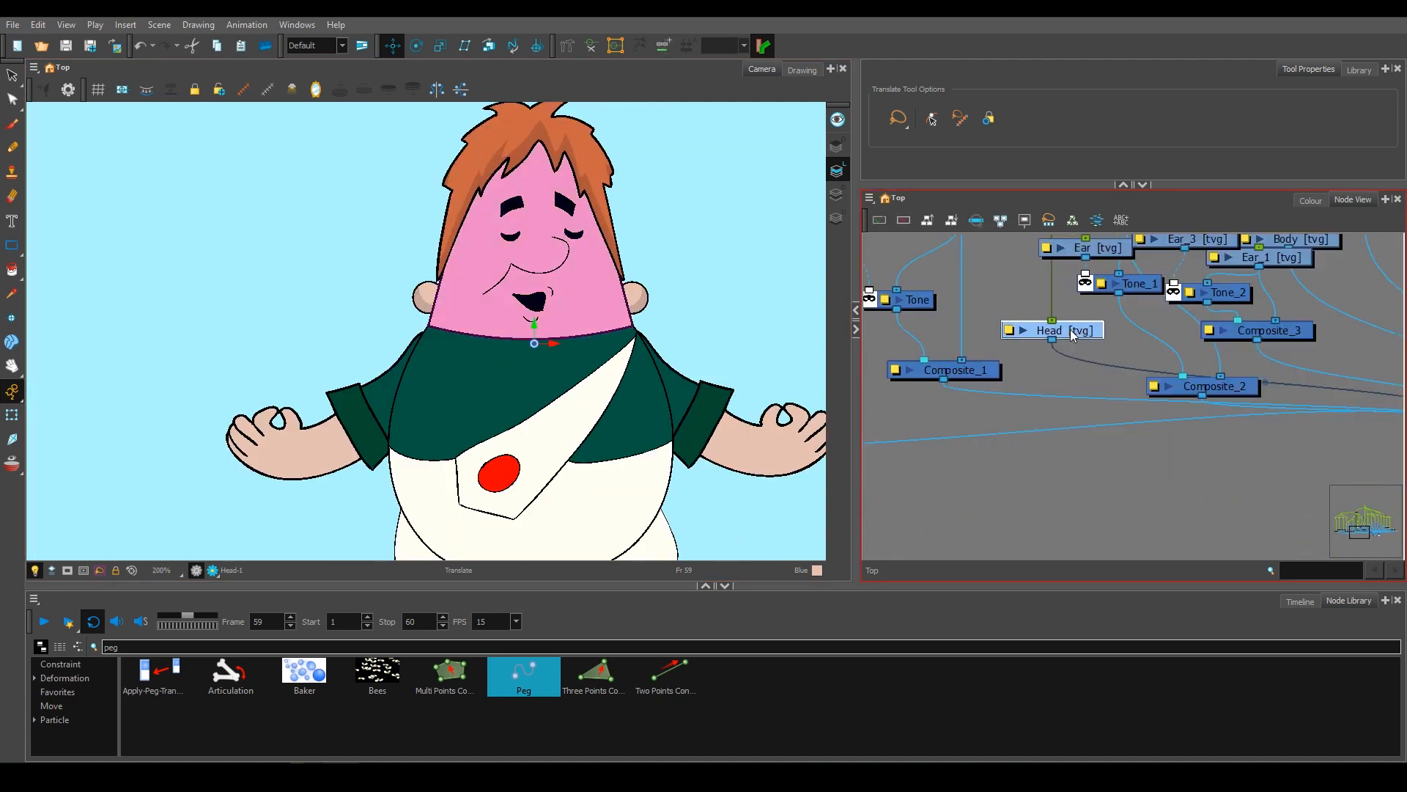
pyautogui.scroll(-1, 1043, 352)
pyautogui.moveTo(1147, 379); pyautogui.dragTo(1142, 356)
pyautogui.click(1066, 364)
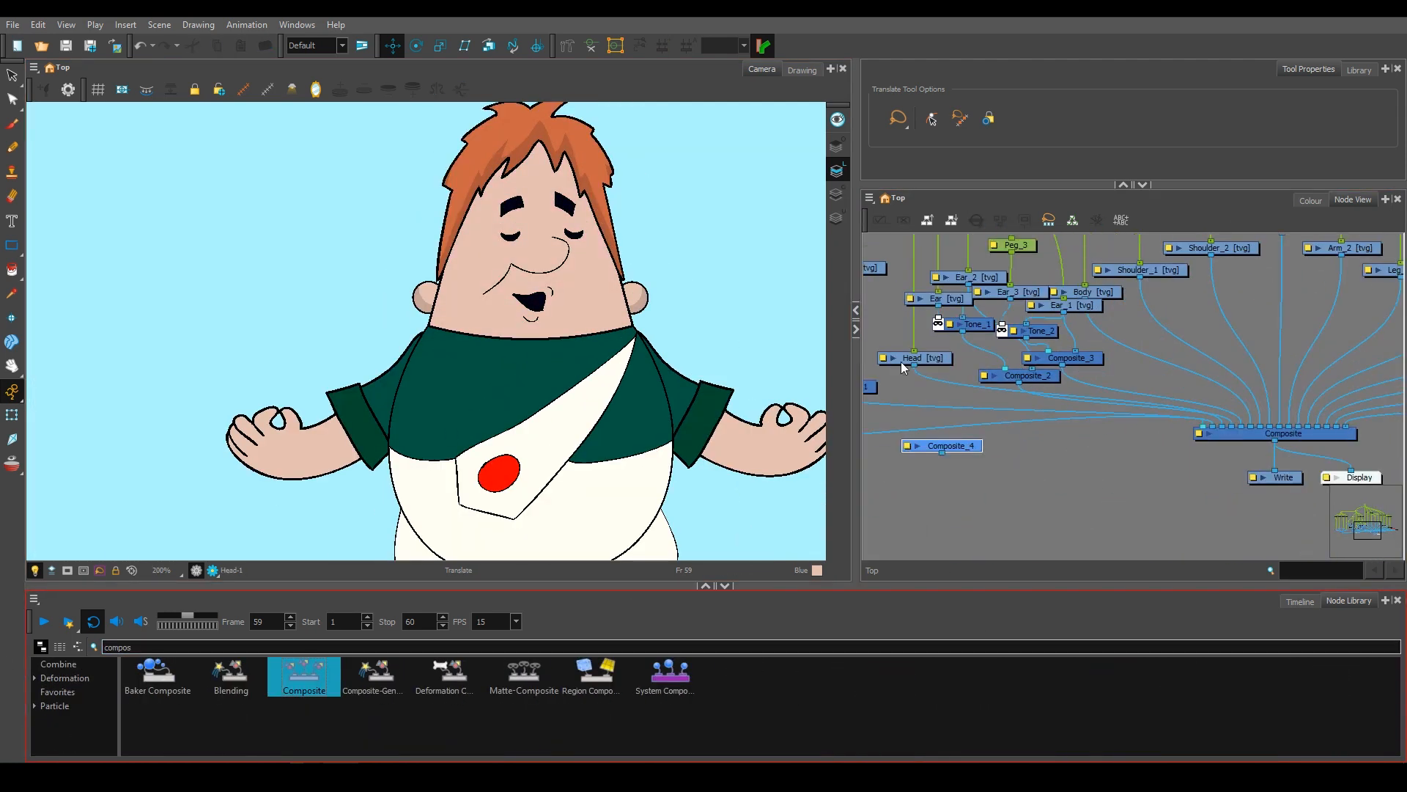
pyautogui.click(928, 359)
pyautogui.hotkey('ctrl', 'v')
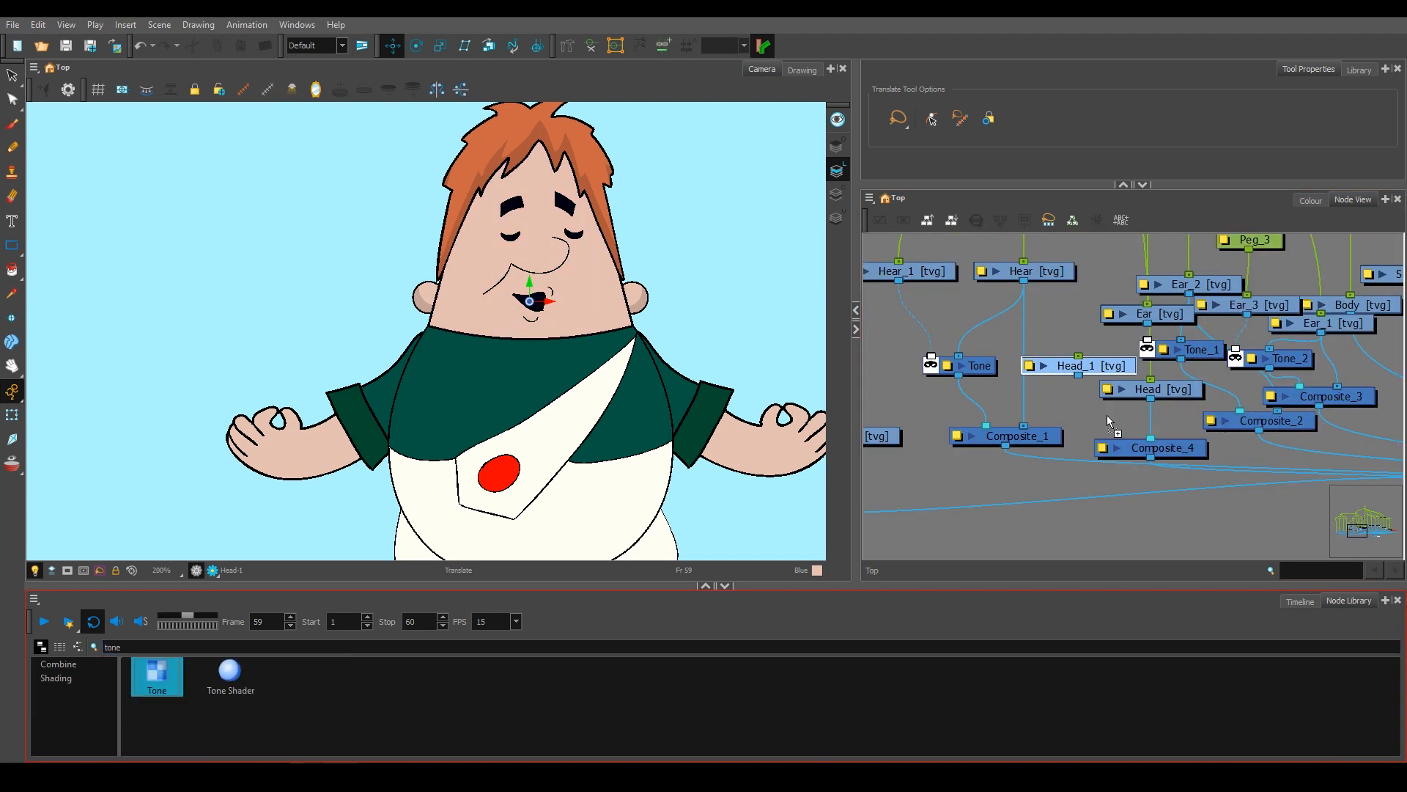
# Add a Tone node and a Peg for the Head_1 copy and offset the shading on the head.
pyautogui.moveTo(1107, 415); pyautogui.dragTo(1173, 411)
pyautogui.click(542, 671)
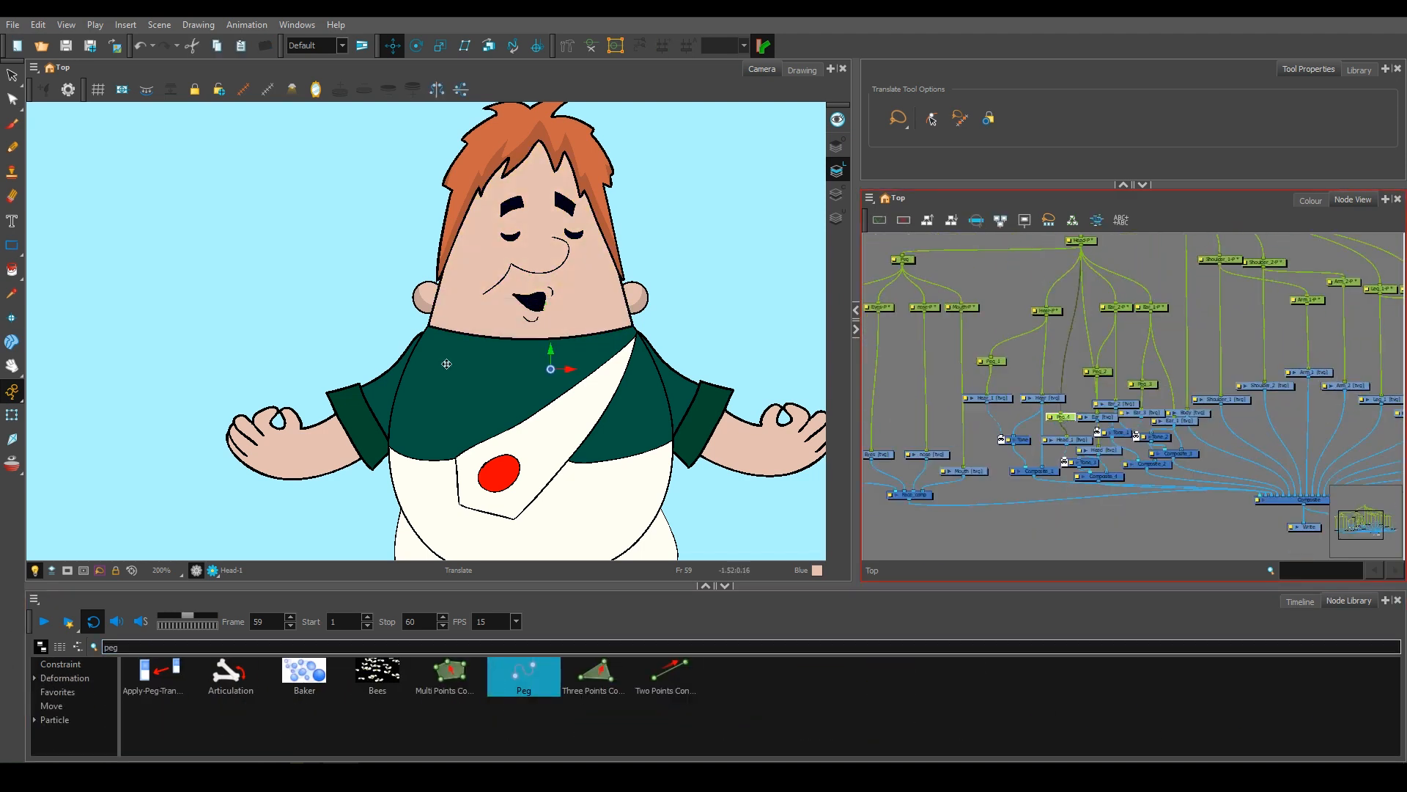
pyautogui.scroll(1, 572, 347)
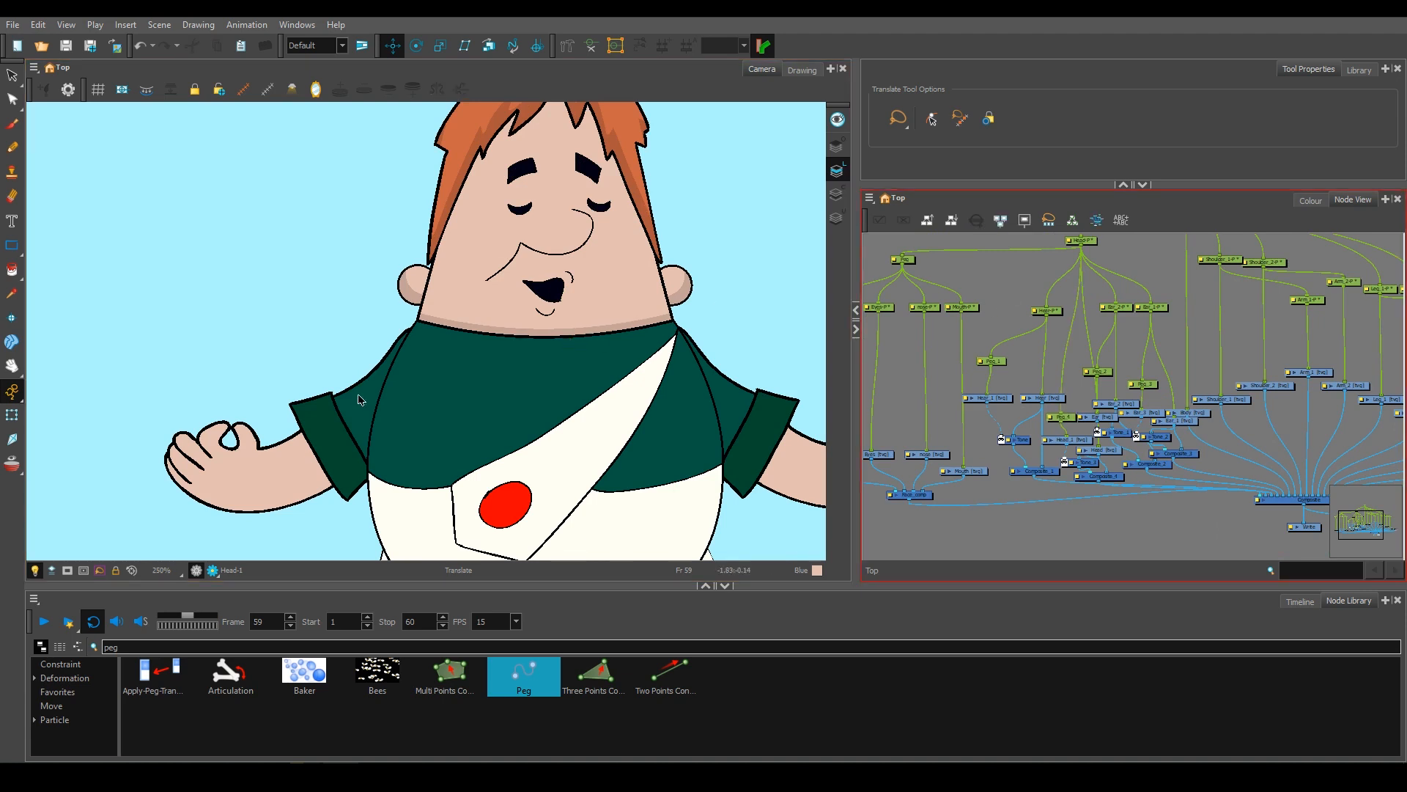
pyautogui.scroll(-3, 728, 258)
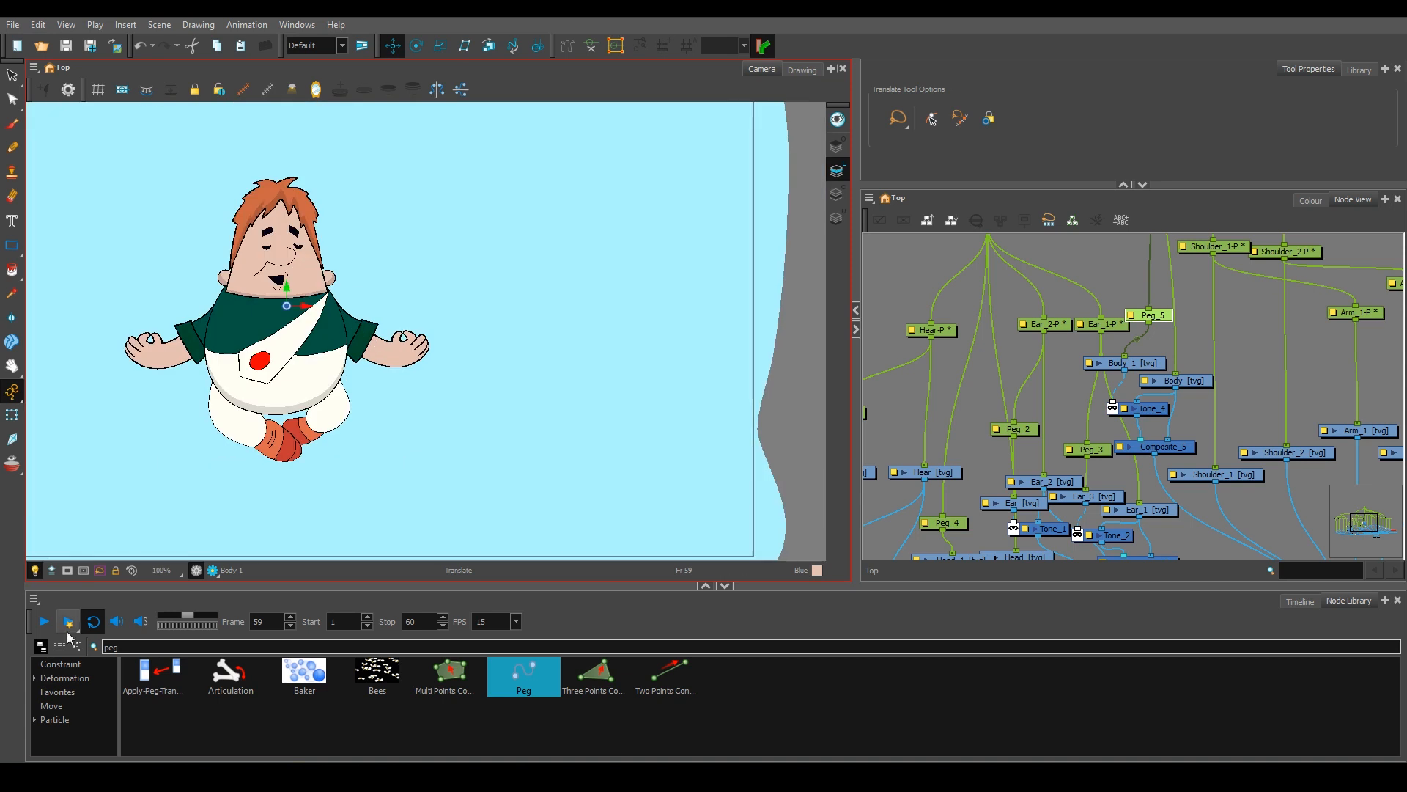
# Play back the animation to check the shading while the character floats.
pyautogui.click(44, 621)
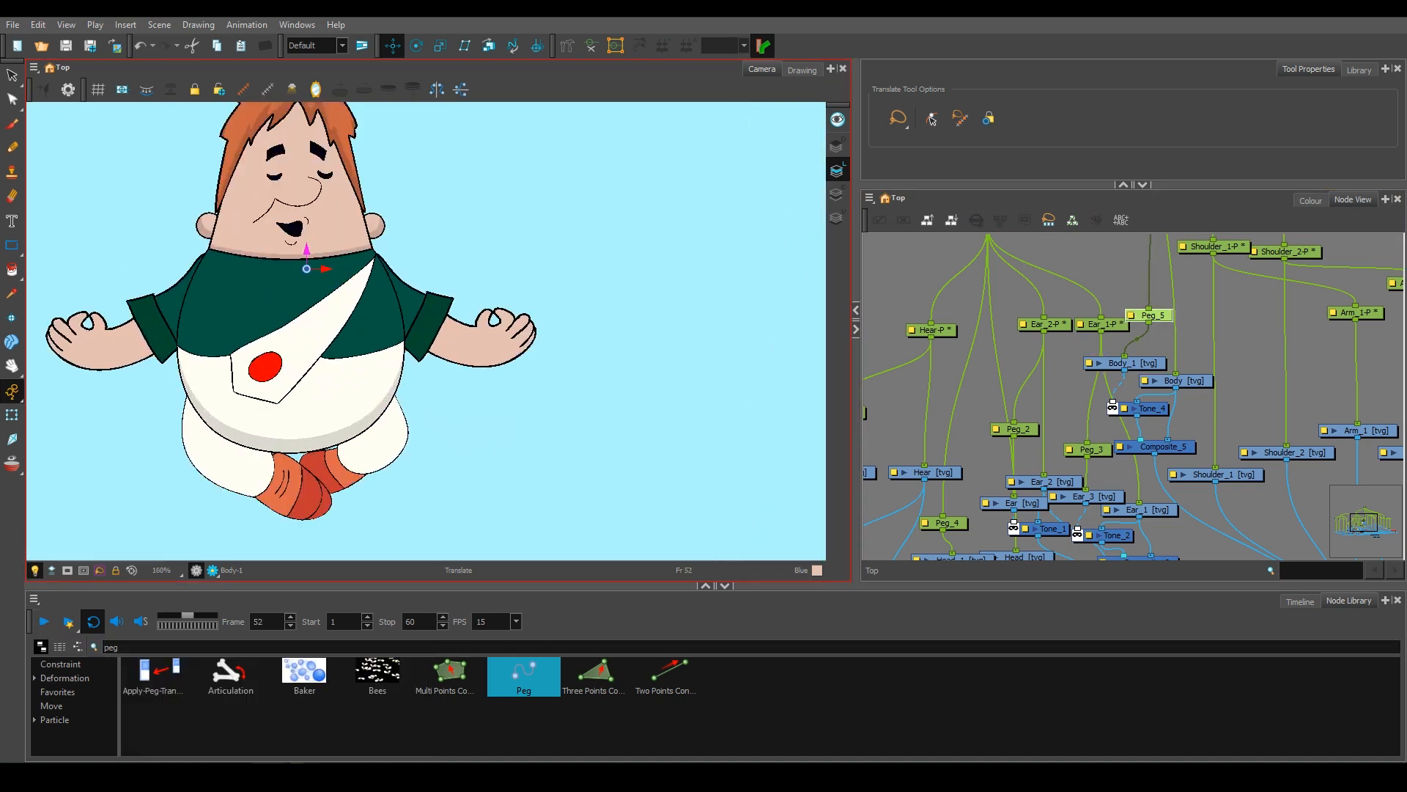
pyautogui.click(44, 621)
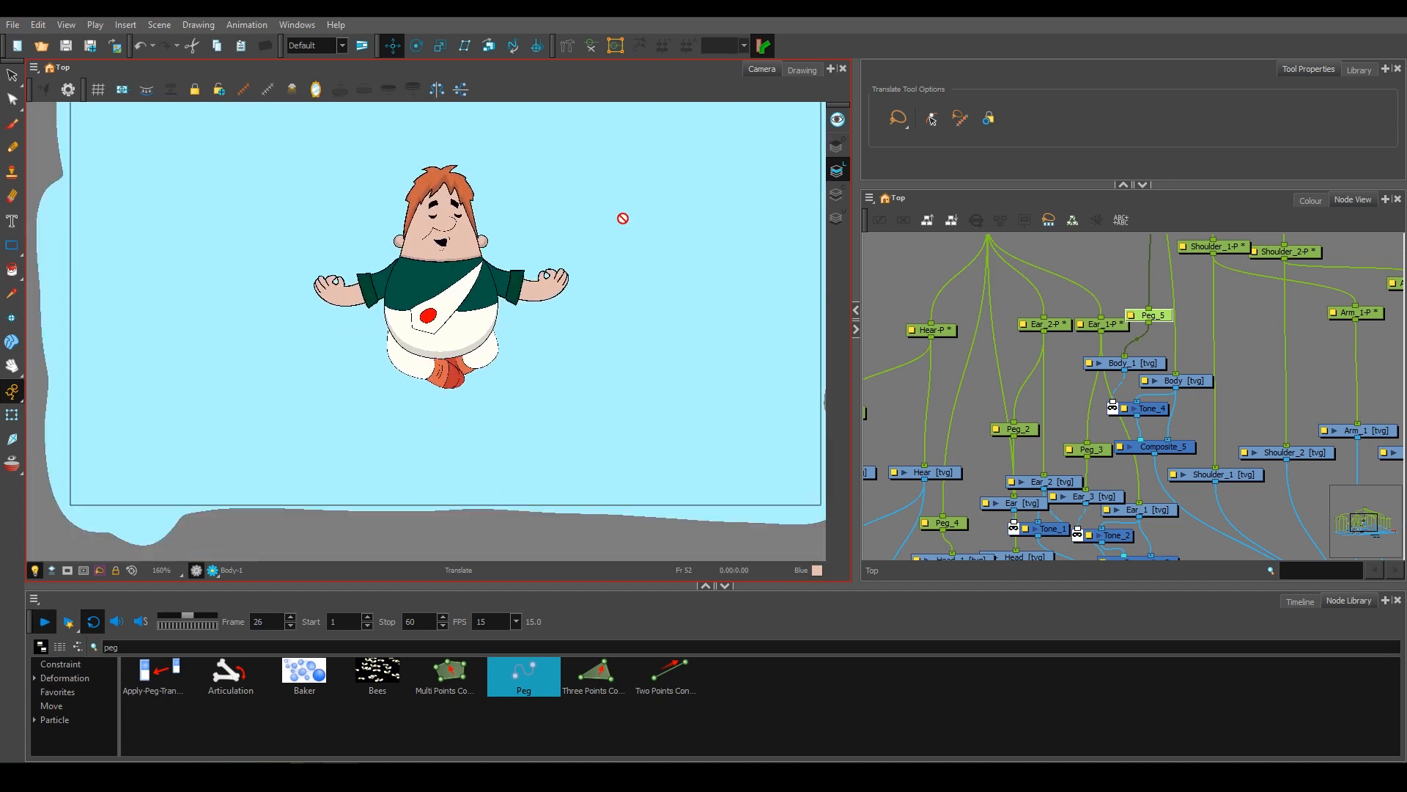
pyautogui.click(44, 622)
# Insert a Composite node beneath the Shoulder_1 drawing and arrange the nodes around it.
pyautogui.scroll(-1, 411, 341)
pyautogui.scroll(4, 477, 340)
pyautogui.click(1060, 314)
pyautogui.scroll(-3, 1026, 411)
pyautogui.scroll(2, 987, 470)
pyautogui.click(1109, 398)
pyautogui.scroll(2, 1108, 399)
pyautogui.scroll(-1, 1108, 399)
pyautogui.scroll(4, 1071, 407)
pyautogui.moveTo(121, 647); pyautogui.dragTo(28, 566)
pyautogui.write('compos')
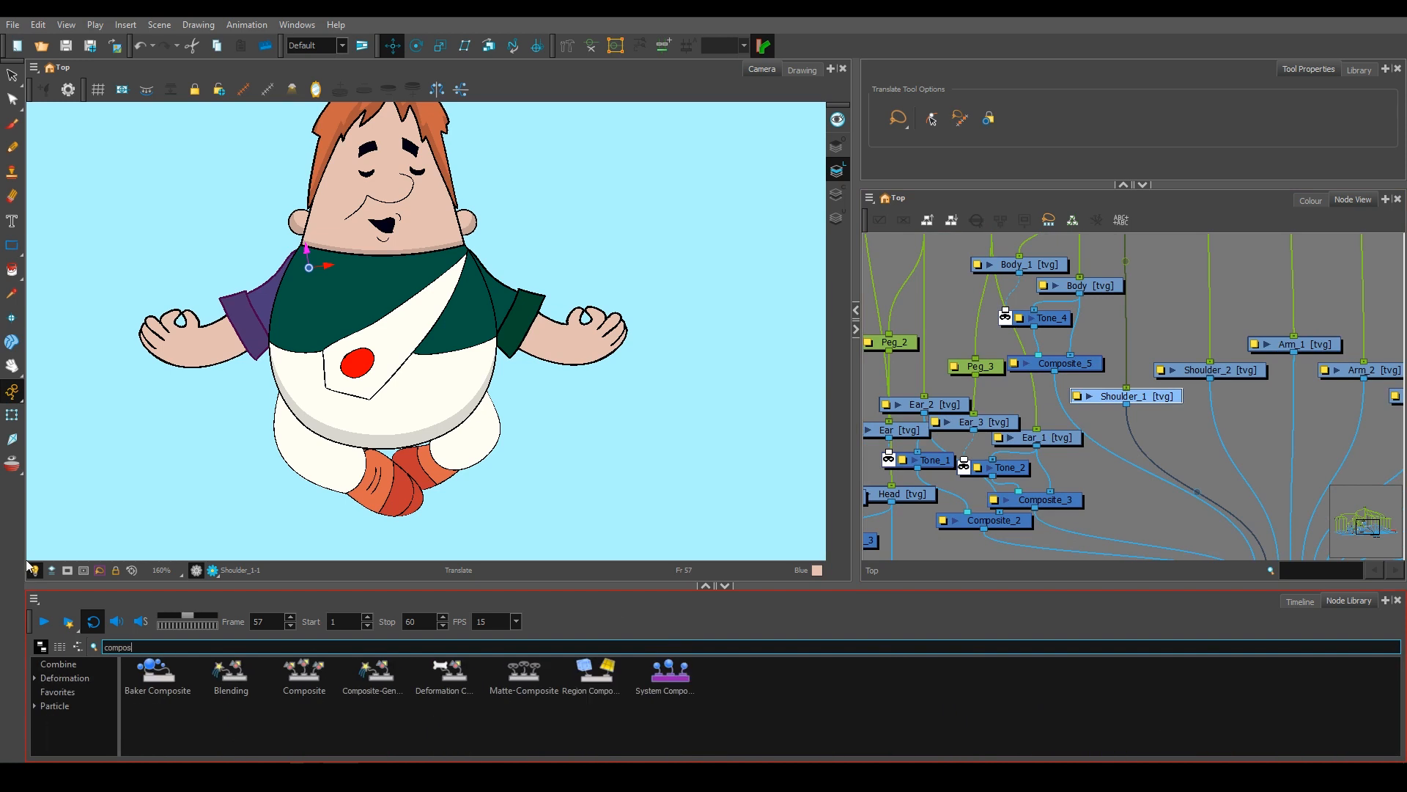
pyautogui.moveTo(305, 671); pyautogui.dragTo(940, 349)
pyautogui.scroll(1, 945, 349)
pyautogui.moveTo(1043, 355); pyautogui.dragTo(1064, 344)
pyautogui.moveTo(1041, 283); pyautogui.dragTo(1073, 284)
# Add a Tone node for Shoulder_1 and wire it with the drawing's duplicate into the new Composite.
pyautogui.doubleClick(117, 647)
pyautogui.write('tone')
pyautogui.moveTo(156, 670); pyautogui.dragTo(995, 327)
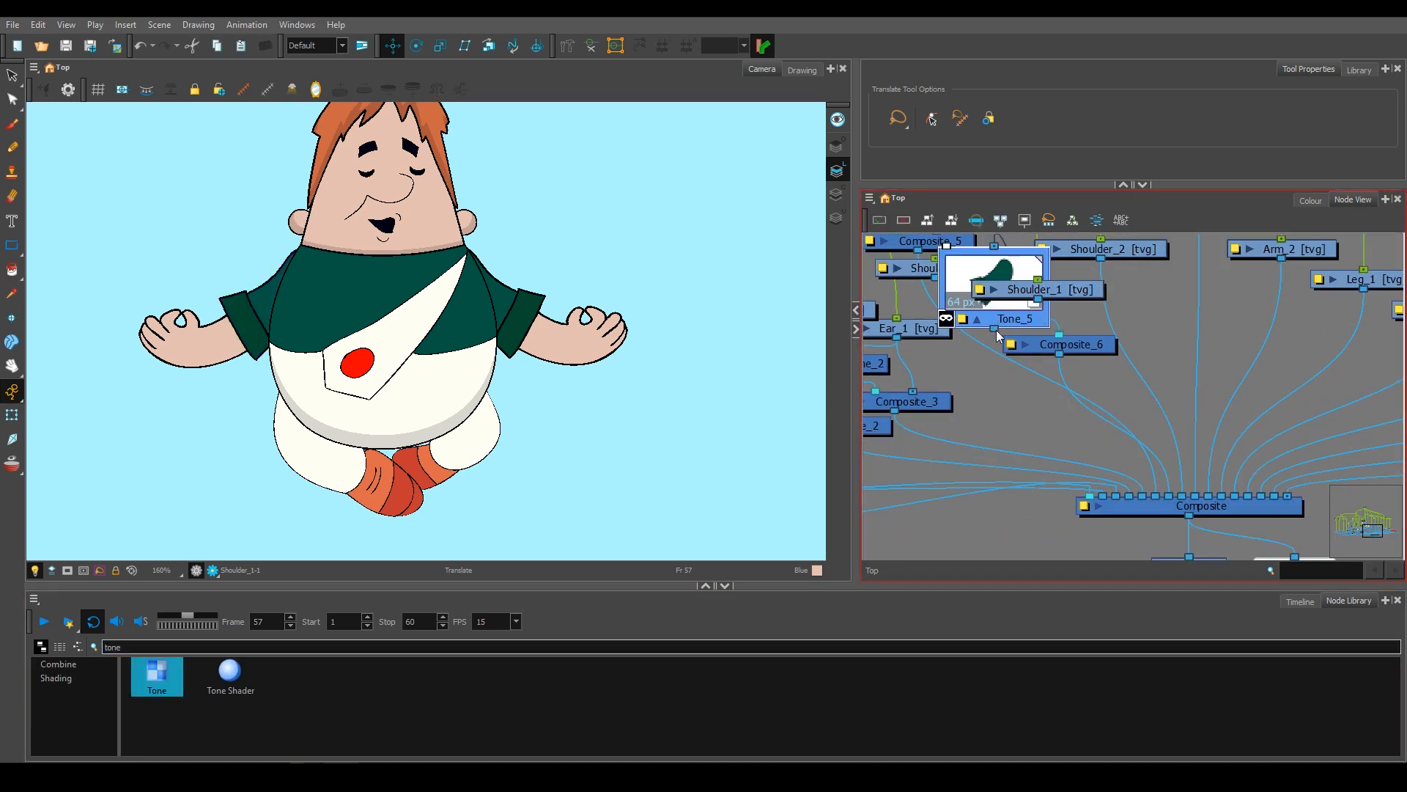
pyautogui.moveTo(936, 278); pyautogui.dragTo(959, 311)
pyautogui.moveTo(945, 269); pyautogui.dragTo(988, 264)
# Add a Peg above the Shoulder_1 duplicate, connect it to the shoulder's peg, and play the animation.
pyautogui.moveTo(121, 647); pyautogui.dragTo(18, 647)
pyautogui.write('peg')
pyautogui.moveTo(525, 672); pyautogui.dragTo(963, 274)
pyautogui.moveTo(957, 504); pyautogui.dragTo(962, 292)
pyautogui.click(44, 623)
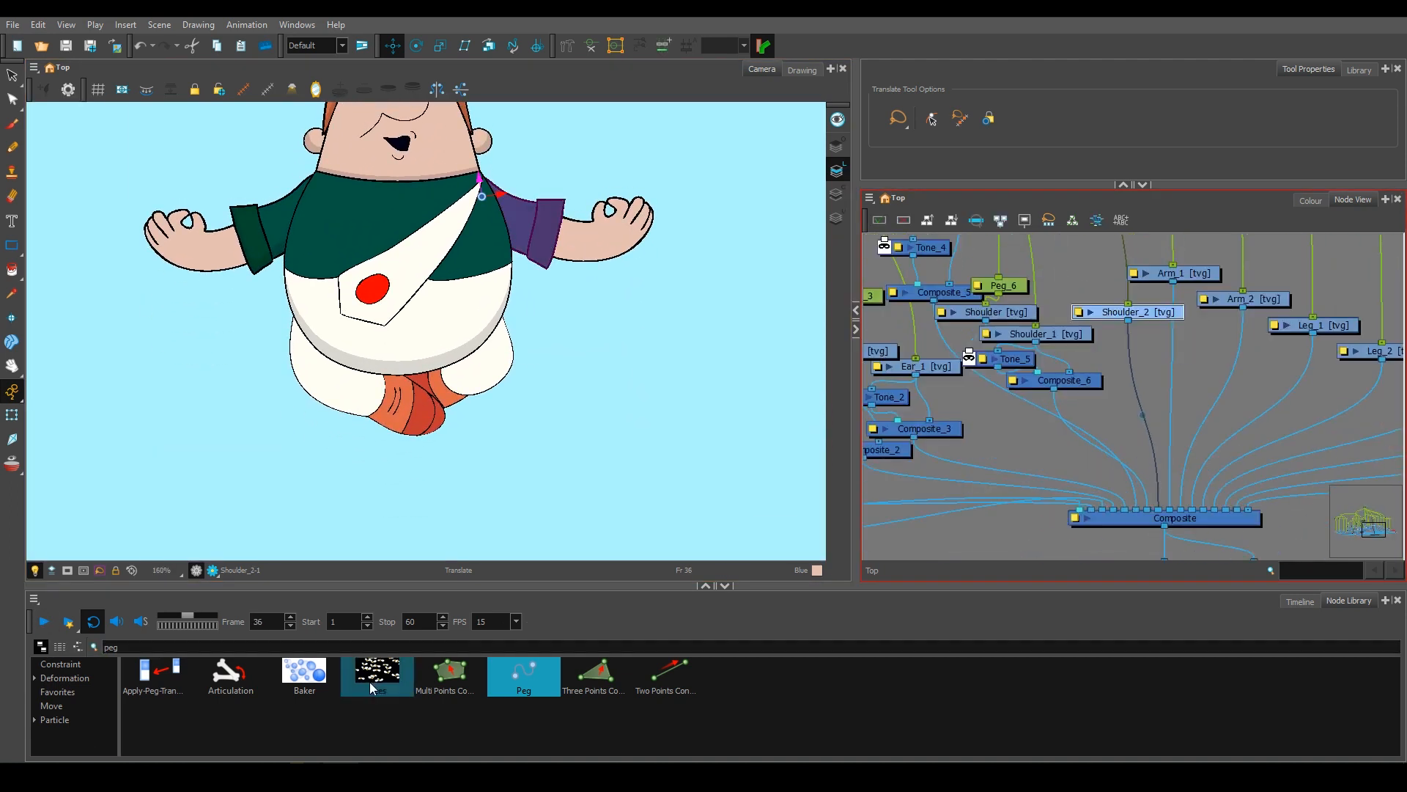
# Add a Composite node and a Tone node for shading the Shoulder_2 drawing.
pyautogui.moveTo(121, 646); pyautogui.dragTo(2, 645)
pyautogui.write('compos')
pyautogui.moveTo(304, 672); pyautogui.dragTo(1134, 403)
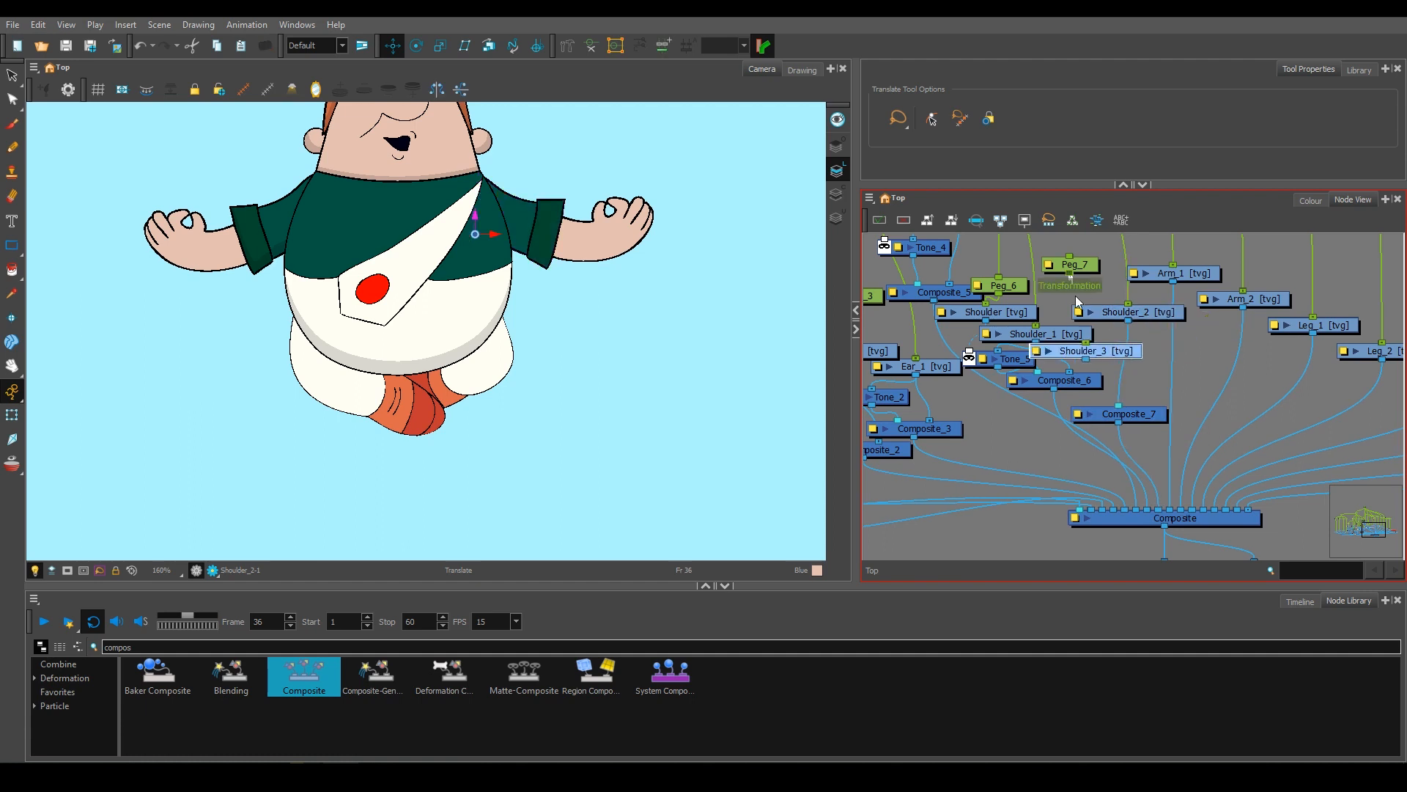
pyautogui.moveTo(133, 647); pyautogui.dragTo(44, 647)
pyautogui.write('tone')
pyautogui.moveTo(157, 672); pyautogui.dragTo(621, 621)
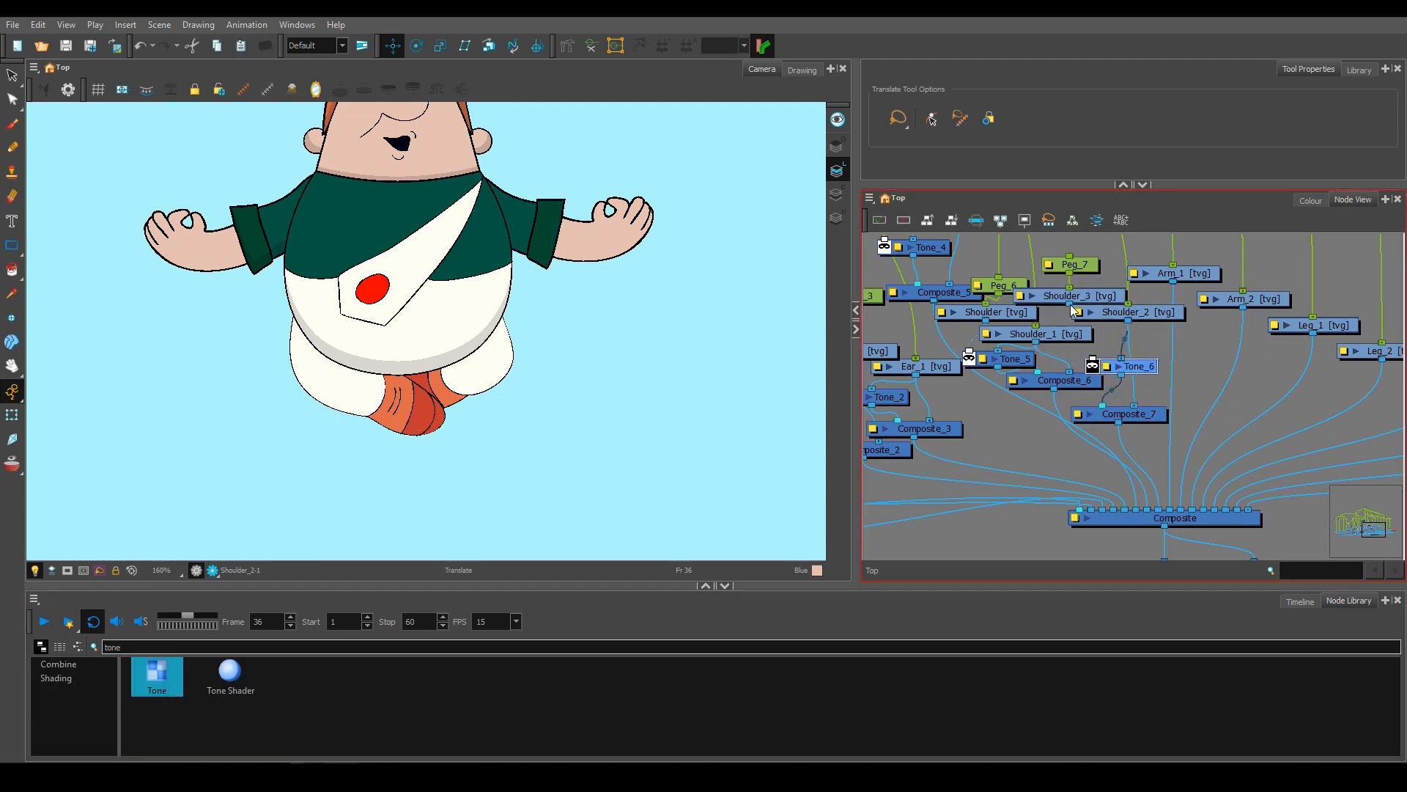
# Connect Peg_7 between Shoulder_2-P and the Shoulder_3 copy and offset the shoulder's shading.
pyautogui.scroll(-1, 1069, 253)
pyautogui.moveTo(1028, 250); pyautogui.dragTo(1010, 366)
pyautogui.click(1009, 401)
pyautogui.hotkey('ctrl', 'z')
pyautogui.scroll(-1, 1005, 357)
pyautogui.click(994, 303)
pyautogui.moveTo(627, 299); pyautogui.dragTo(623, 283)
# Switch the camera view to the rendered preview and inspect the tone shading.
pyautogui.scroll(-2, 630, 374)
pyautogui.click(212, 570)
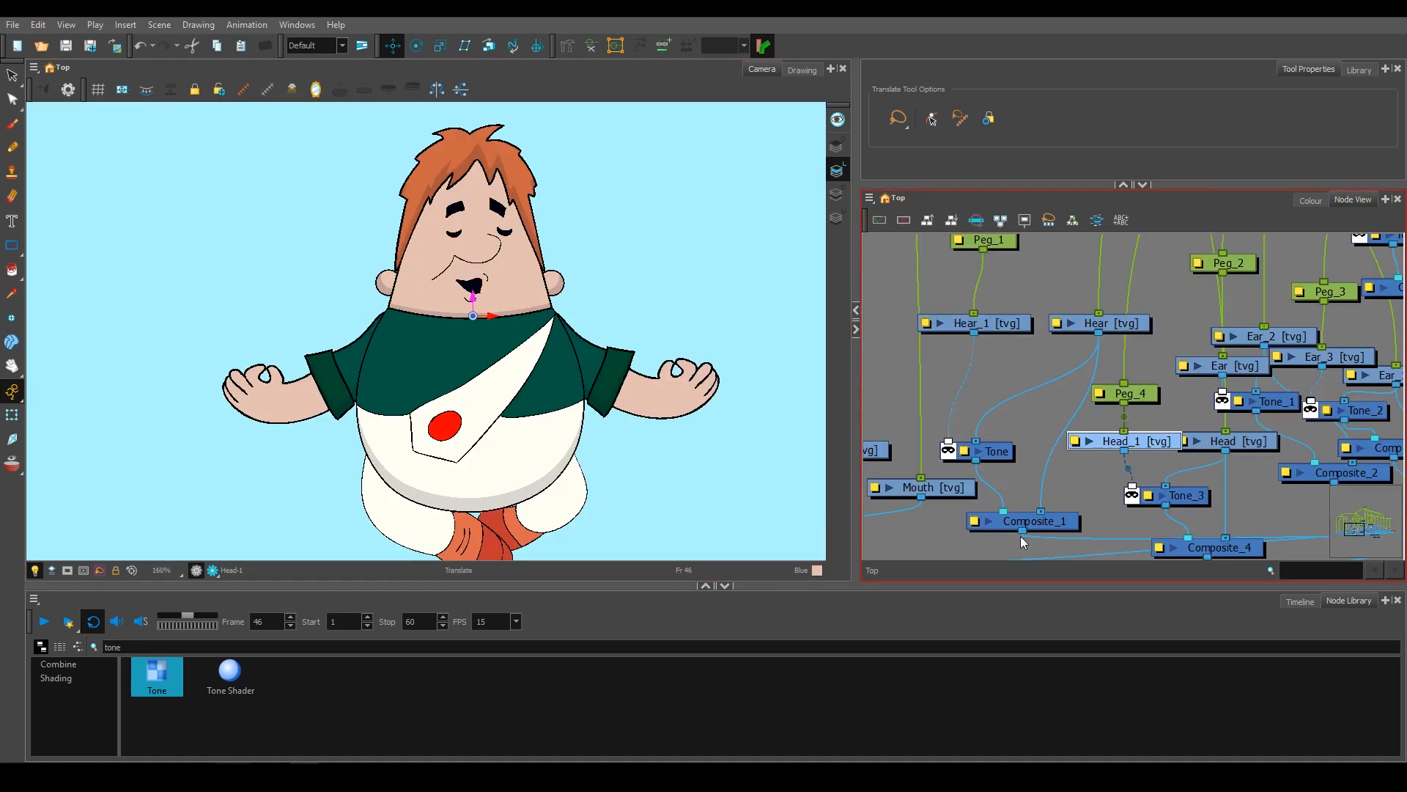
pyautogui.doubleClick(1021, 535)
pyautogui.click(213, 570)
pyautogui.scroll(-1, 641, 430)
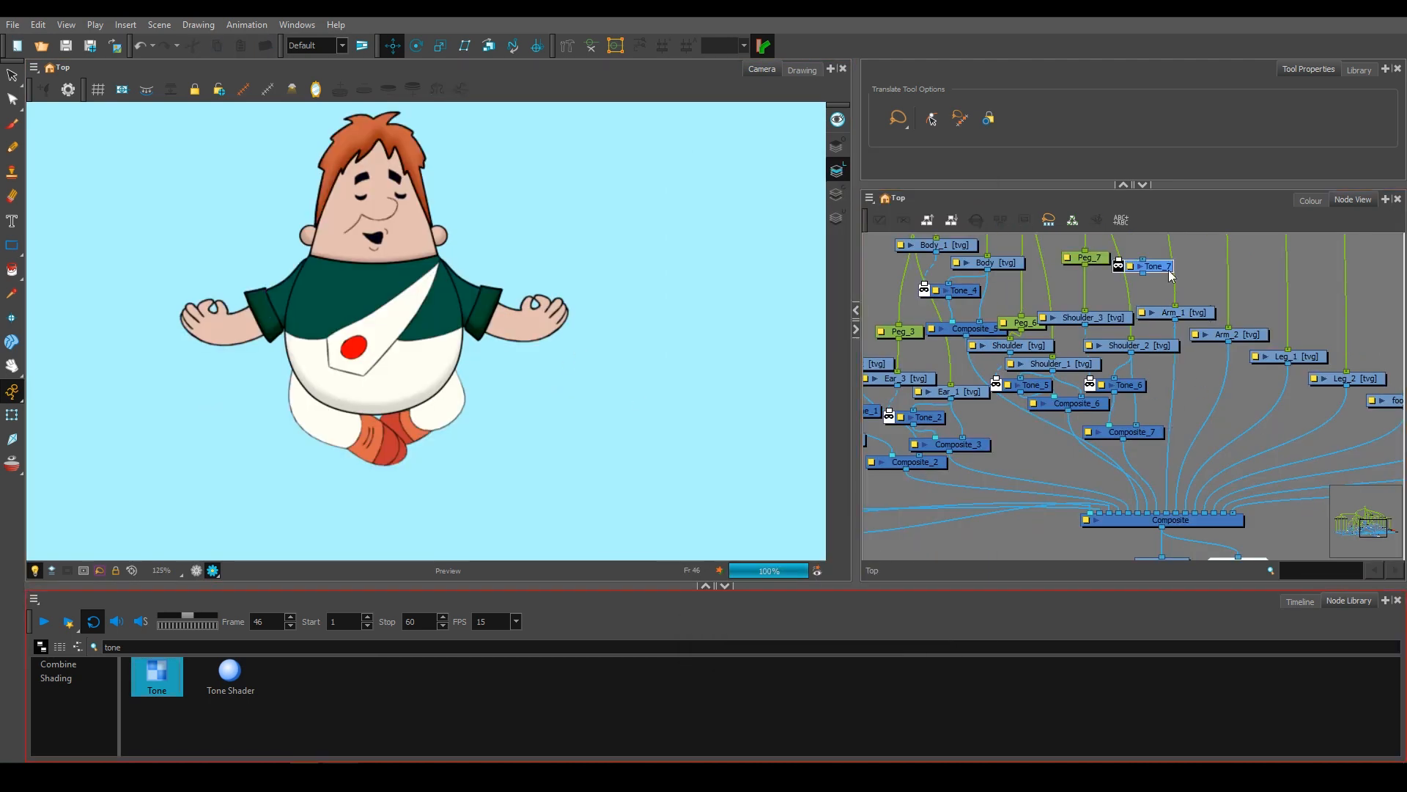
# Insert a Composite node beneath the Arm_1 drawing and wire in Tone_7.
pyautogui.write('compos')
pyautogui.moveTo(304, 674); pyautogui.dragTo(1169, 402)
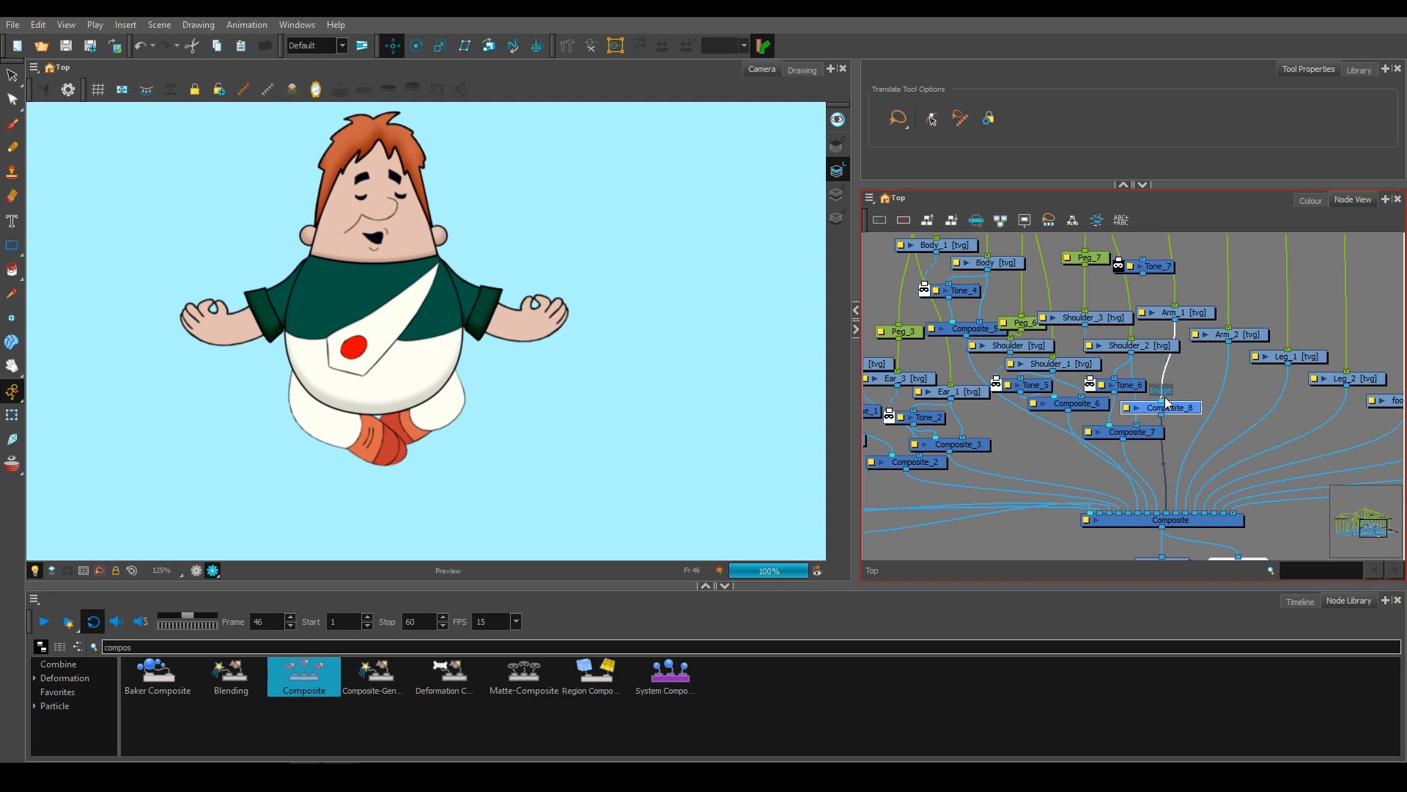
pyautogui.scroll(3, 1174, 286)
pyautogui.moveTo(1127, 250); pyautogui.dragTo(1154, 436)
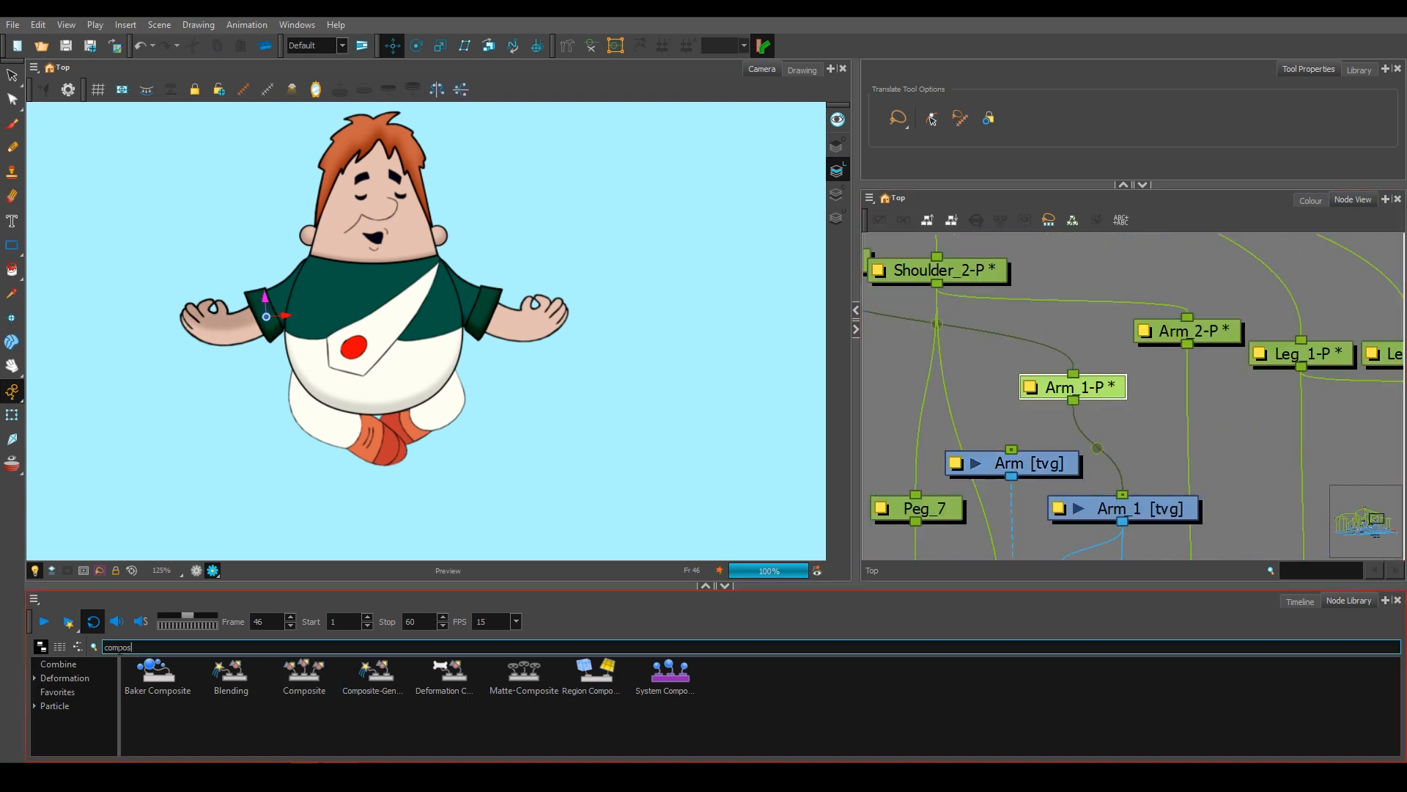
# Add a Peg above the Arm copy and connect it to Arm_1-P.
pyautogui.press('BackSpace')
pyautogui.press('BackSpace')
pyautogui.press('BackSpace')
pyautogui.press('BackSpace')
pyautogui.press('BackSpace')
pyautogui.press('BackSpace')
pyautogui.write('peg')
pyautogui.moveTo(523, 674); pyautogui.dragTo(1026, 440)
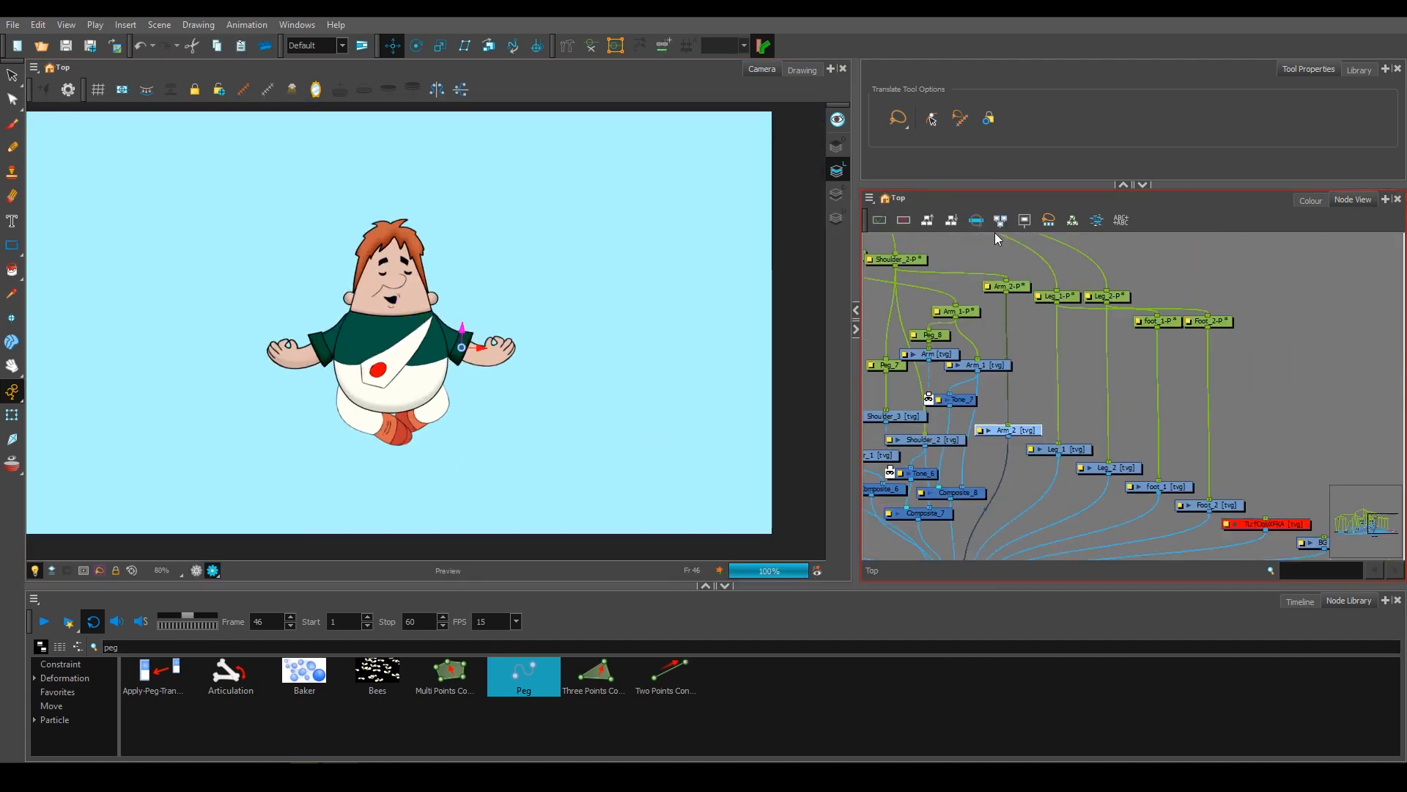
# Add a Composite node and a Tone node for shading the Arm_2 drawing with its Arm_3 copy.
pyautogui.scroll(3, 1019, 337)
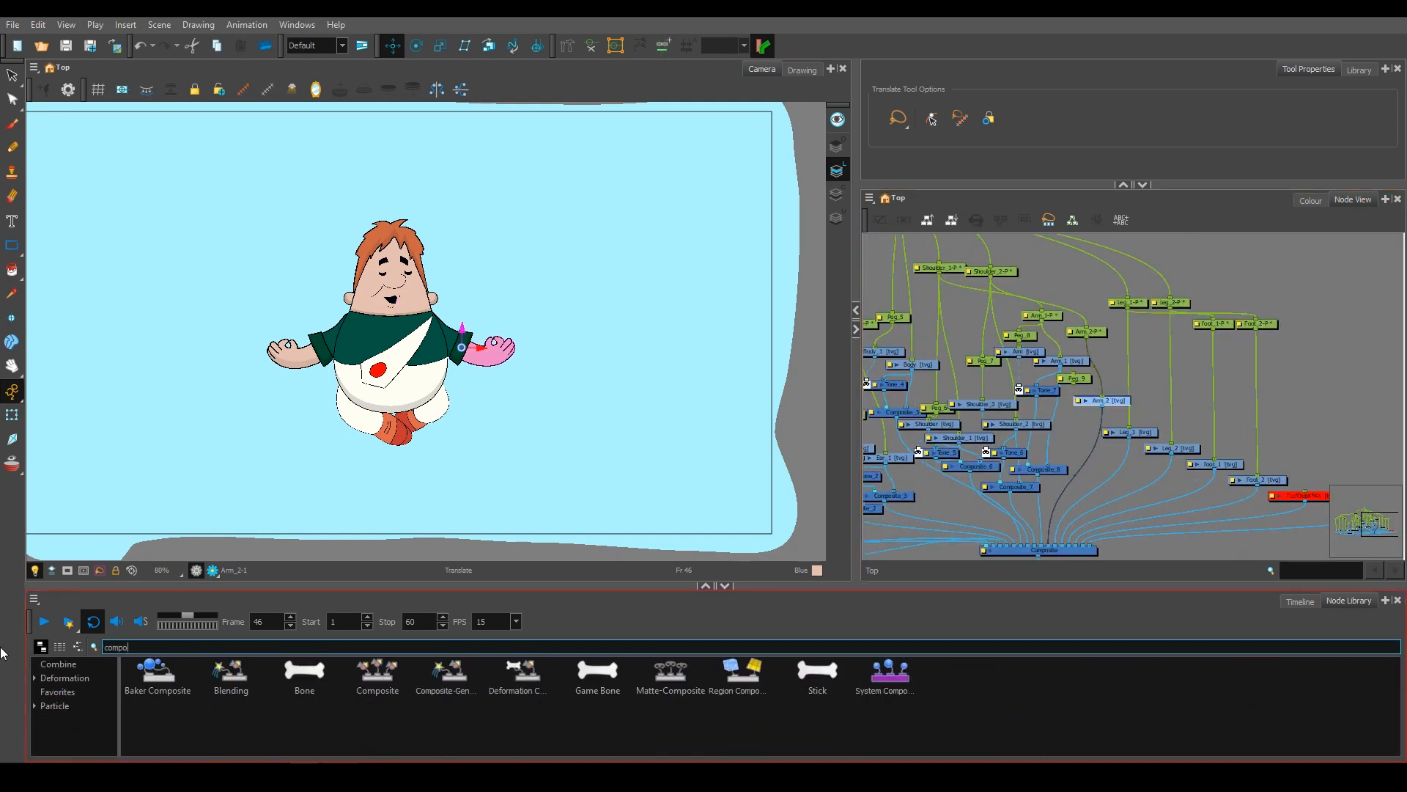
pyautogui.write('s')
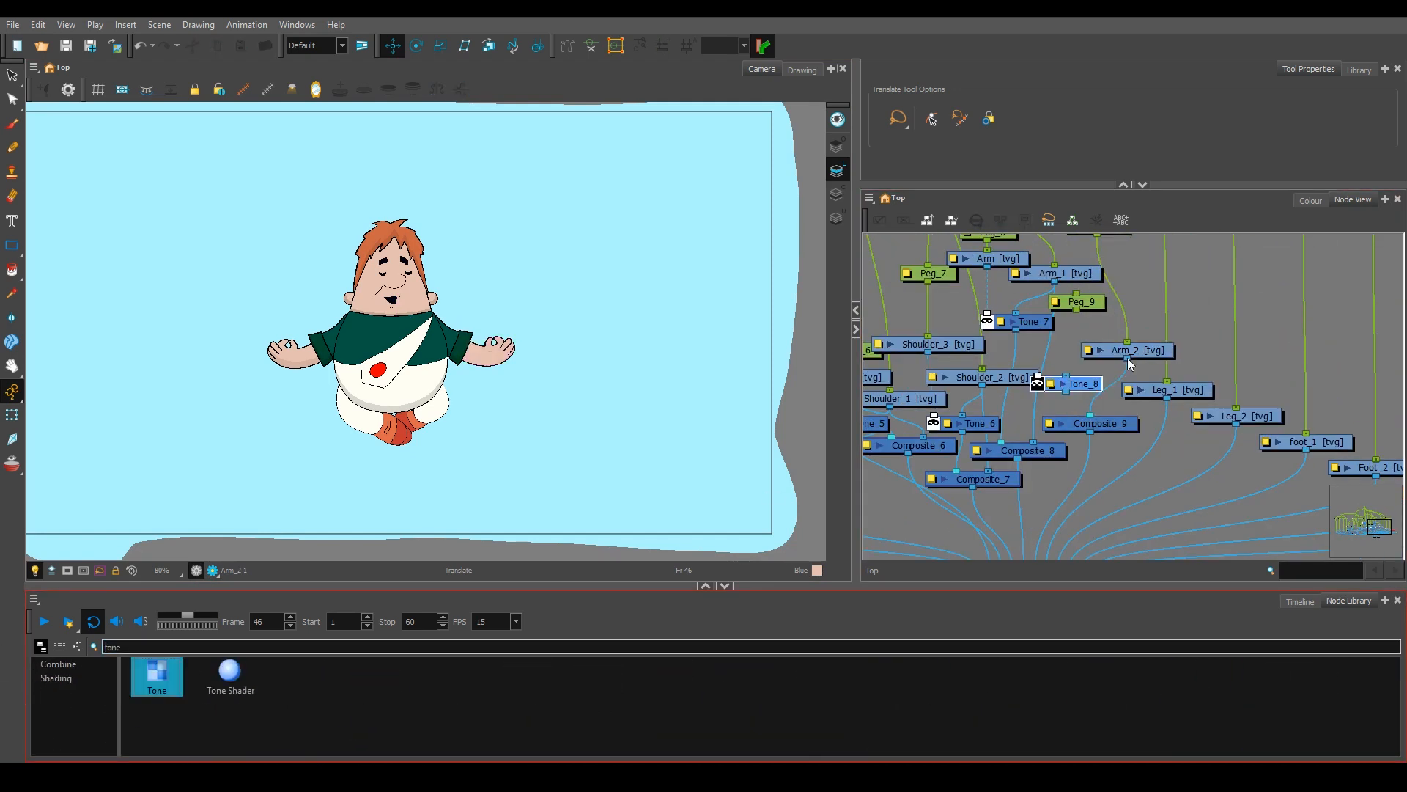
pyautogui.moveTo(157, 674); pyautogui.dragTo(1148, 354)
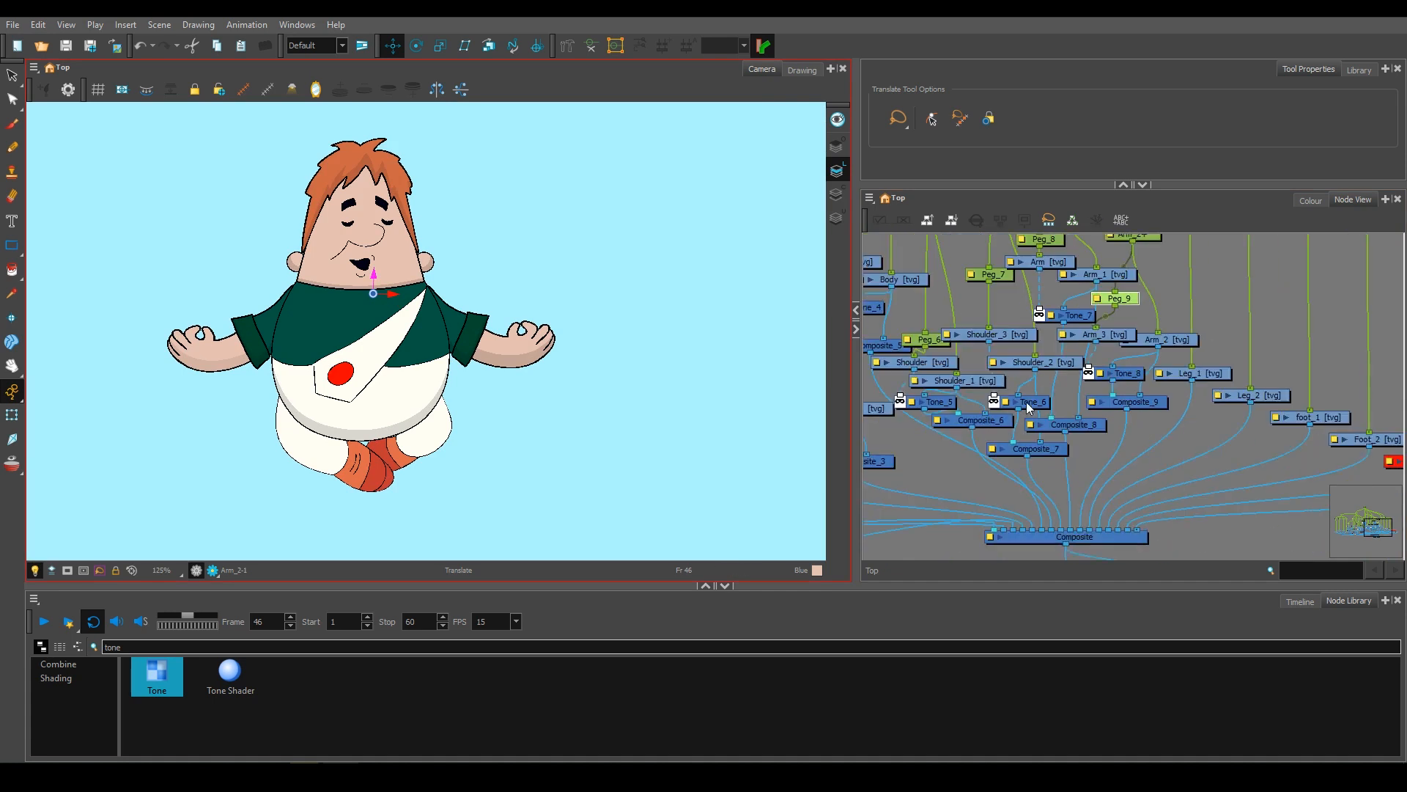
pyautogui.click(1126, 375)
pyautogui.click(1101, 374)
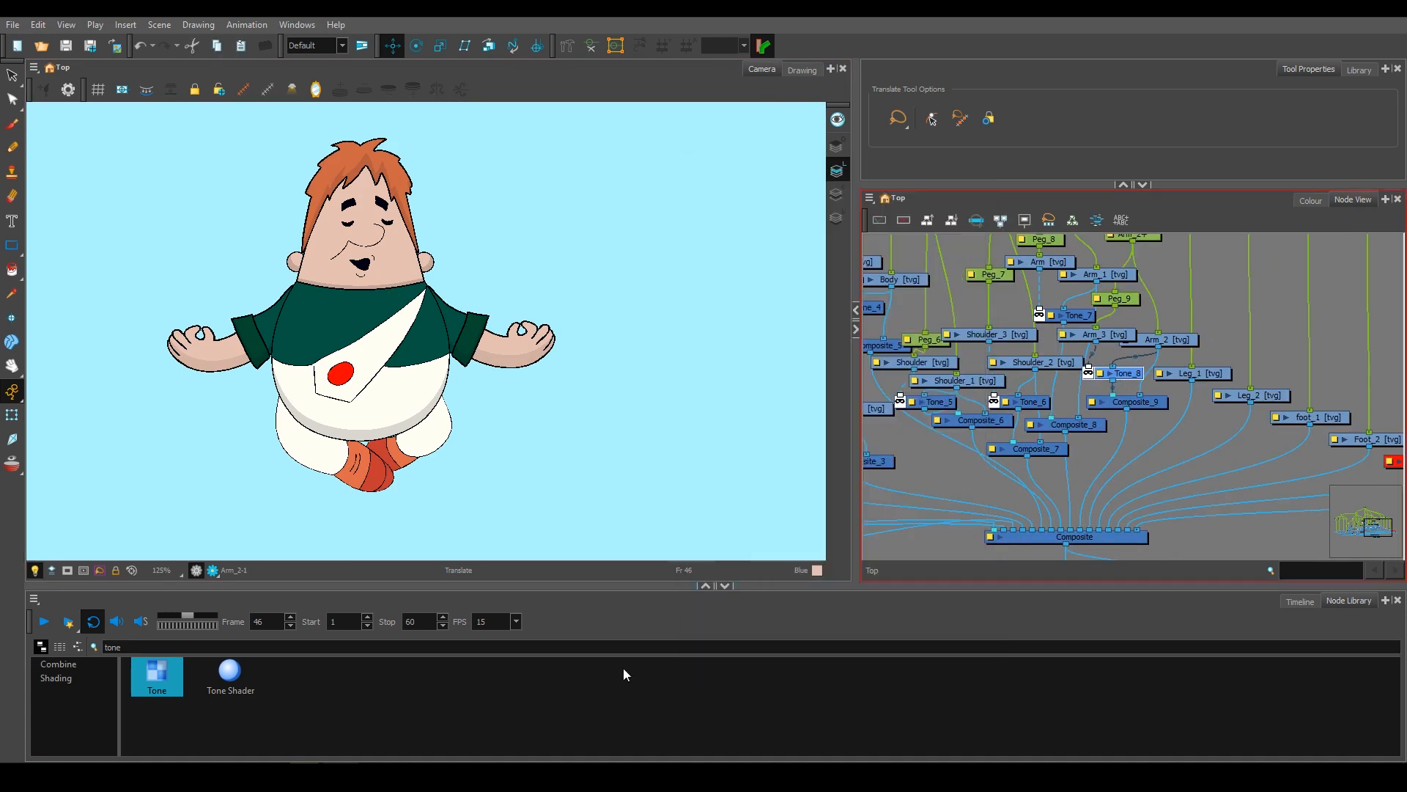
# Turn the rendered preview back on and check the shading nodes of the head parts.
pyautogui.click(212, 570)
pyautogui.scroll(-4, 454, 249)
pyautogui.scroll(3, 454, 250)
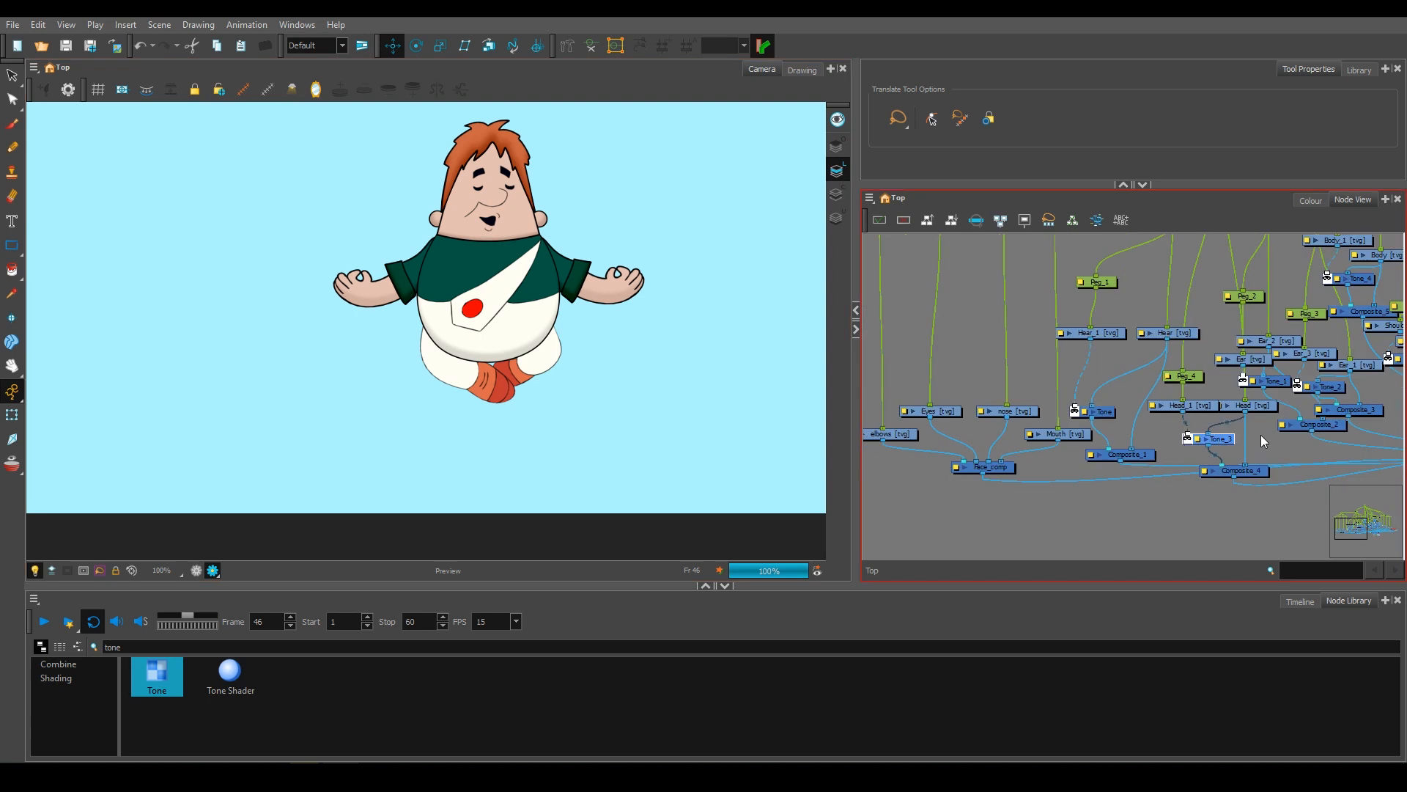
pyautogui.doubleClick(1277, 367)
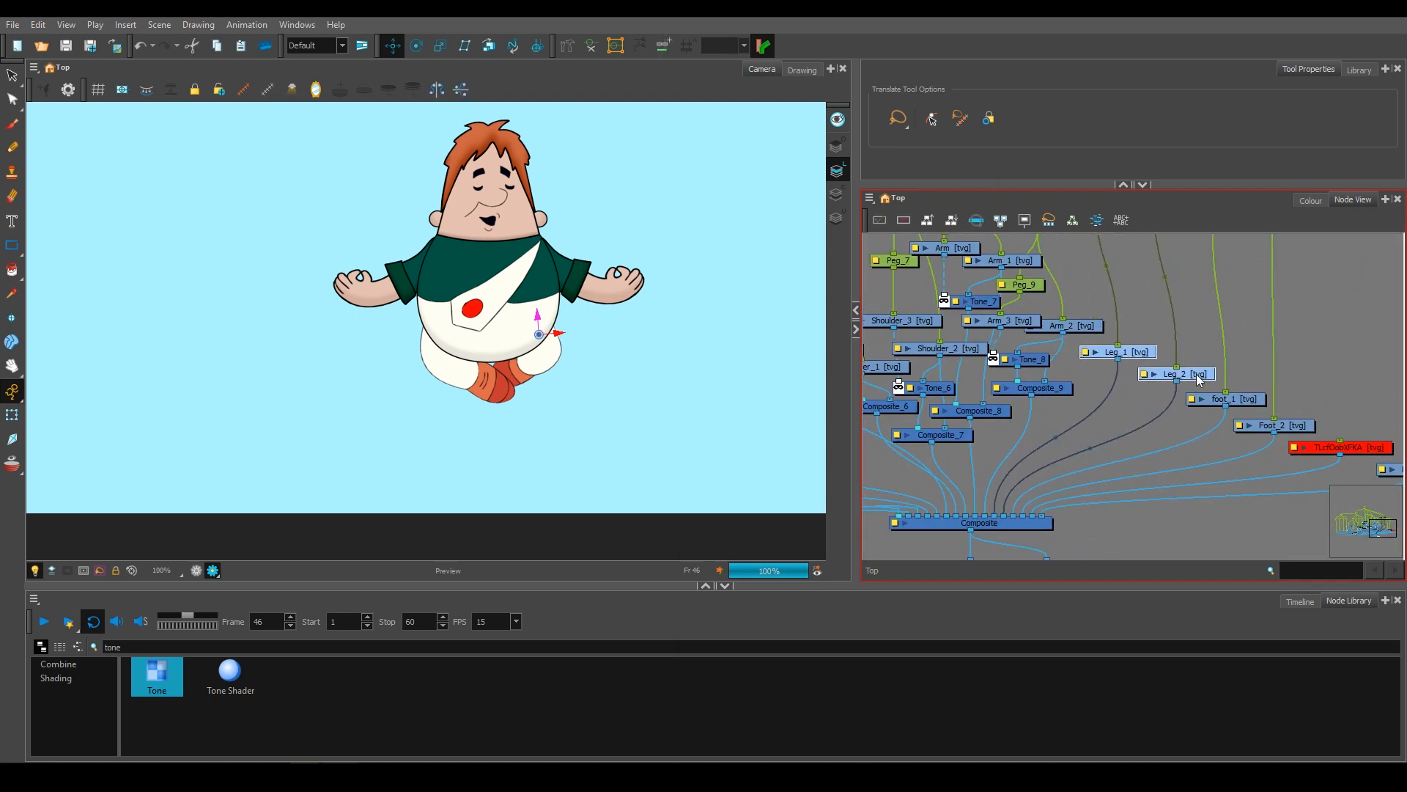
# Insert a Composite node beneath the Leg_1 drawing and connect Tone_9 to it.
pyautogui.click(1120, 352)
pyautogui.scroll(4, 1120, 352)
pyautogui.click(136, 648)
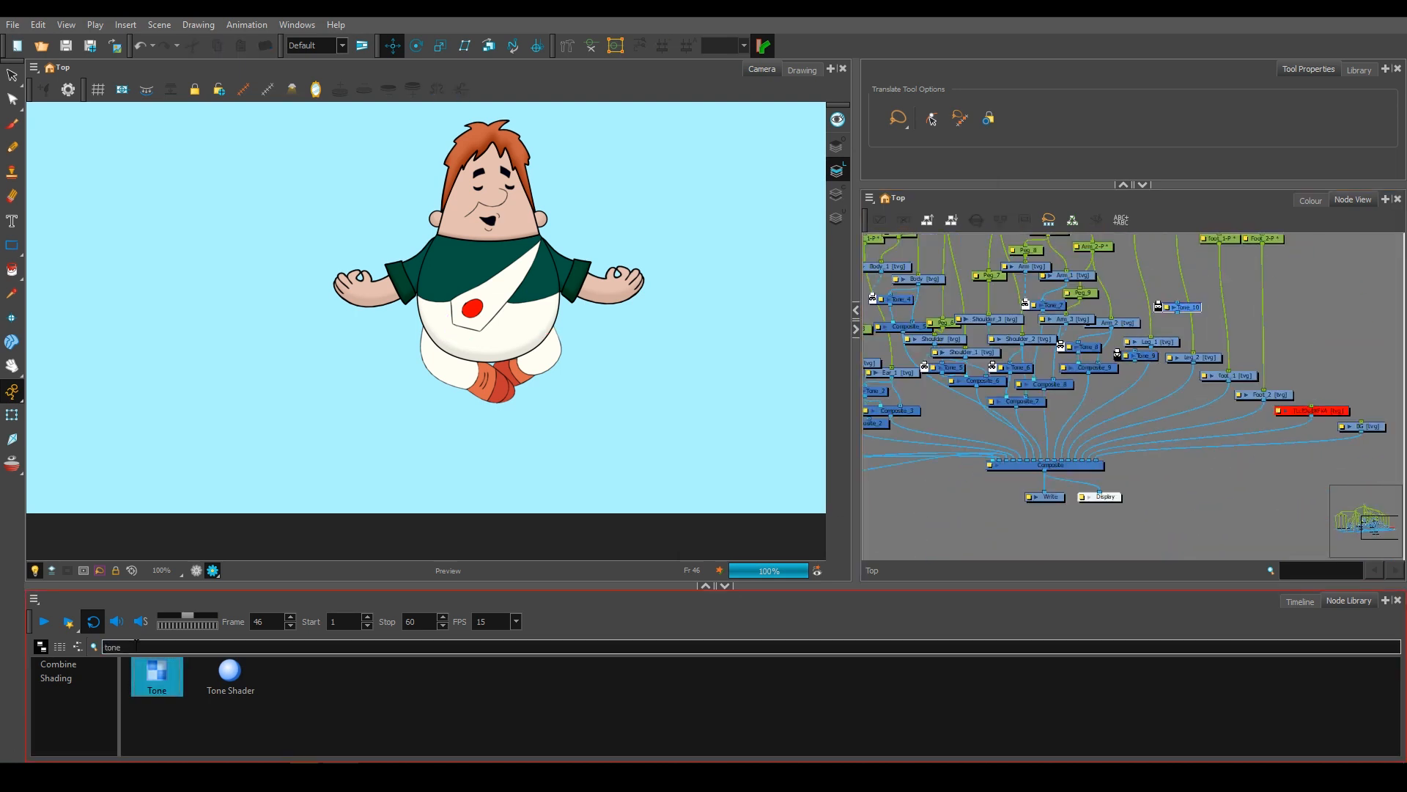
pyautogui.doubleClick(136, 647)
pyautogui.write('compos')
pyautogui.moveTo(304, 676)
pyautogui.mouseDown()
pyautogui.moveTo(1153, 393)
pyautogui.moveTo(1137, 382)
pyautogui.mouseUp()
pyautogui.scroll(3, 1138, 381)
pyautogui.moveTo(1114, 395); pyautogui.dragTo(1021, 510)
pyautogui.moveTo(1145, 366); pyautogui.dragTo(1128, 378)
pyautogui.scroll(-4, 1088, 347)
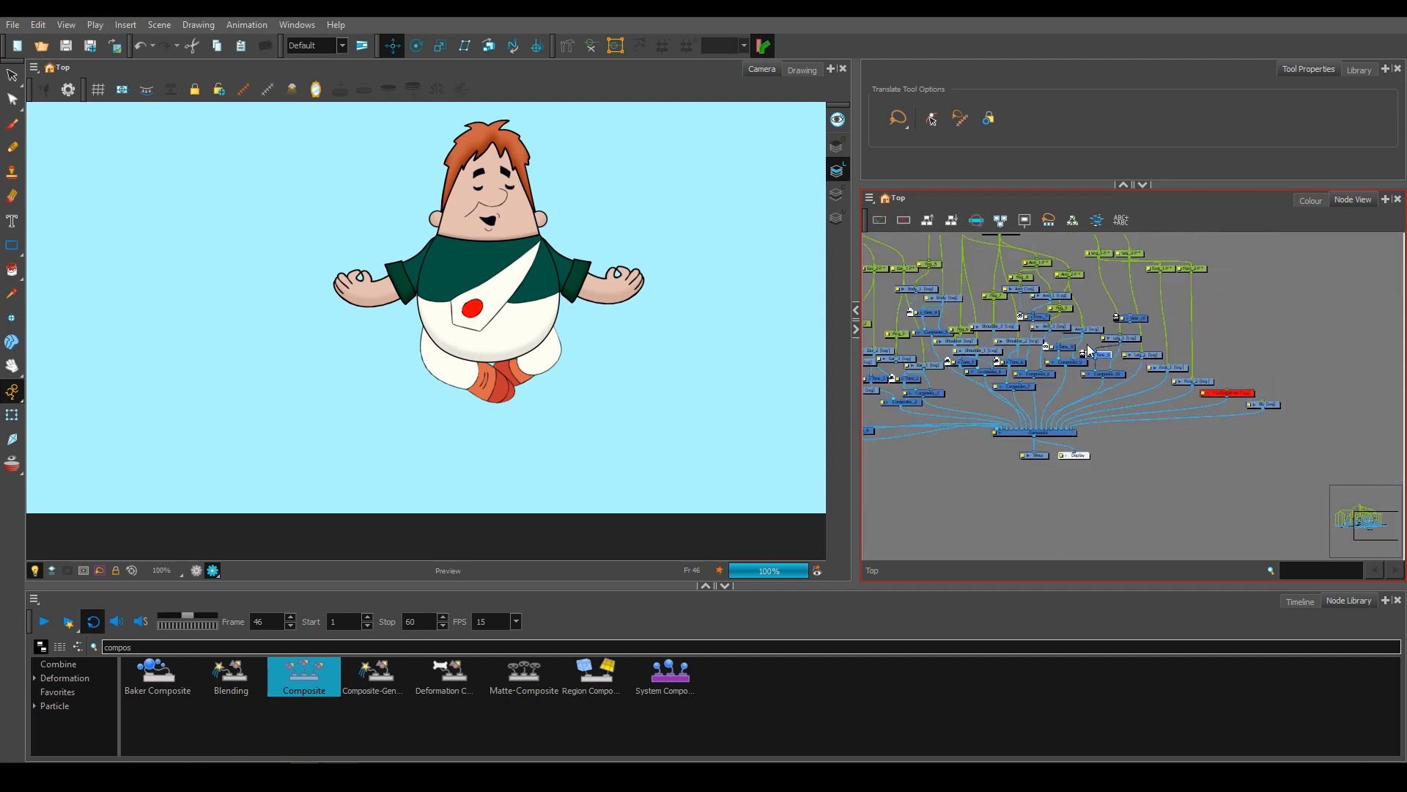
# Add a Peg for the leg shading and paste a duplicate of the Leg_1 drawing.
pyautogui.scroll(2, 1088, 348)
pyautogui.doubleClick(136, 647)
pyautogui.write('peg')
pyautogui.moveTo(524, 676); pyautogui.dragTo(1140, 338)
pyautogui.scroll(3, 1247, 357)
pyautogui.click(1248, 353)
pyautogui.hotkey('ctrl', 'c')
pyautogui.hotkey('ctrl', 'v')
pyautogui.moveTo(1154, 350); pyautogui.dragTo(1158, 364)
# Connect Peg_10 to Leg_1-P and offset the first leg's shading.
pyautogui.scroll(-3, 1070, 359)
pyautogui.moveTo(1113, 257); pyautogui.dragTo(1112, 336)
pyautogui.click(1114, 342)
pyautogui.scroll(1, 491, 284)
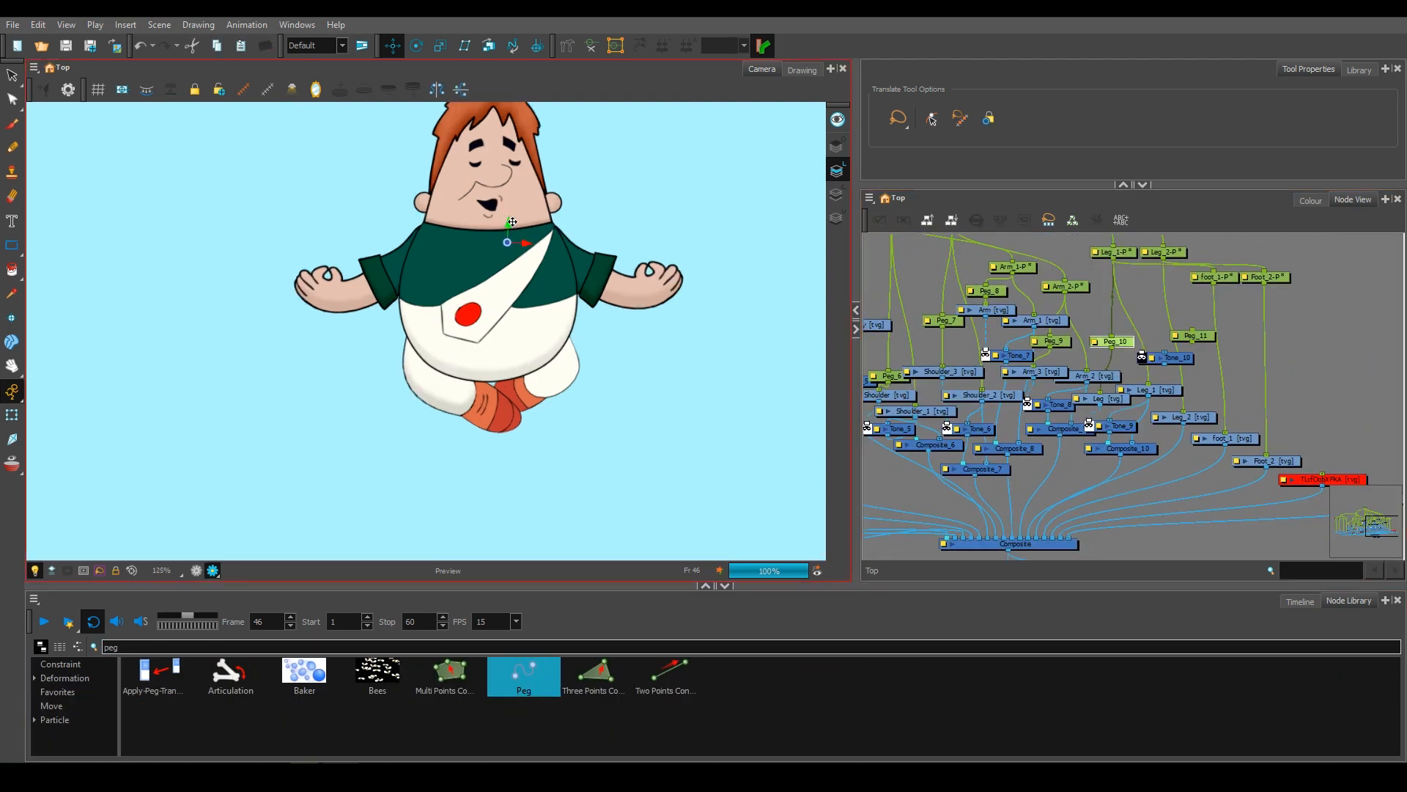
pyautogui.scroll(-3, 447, 358)
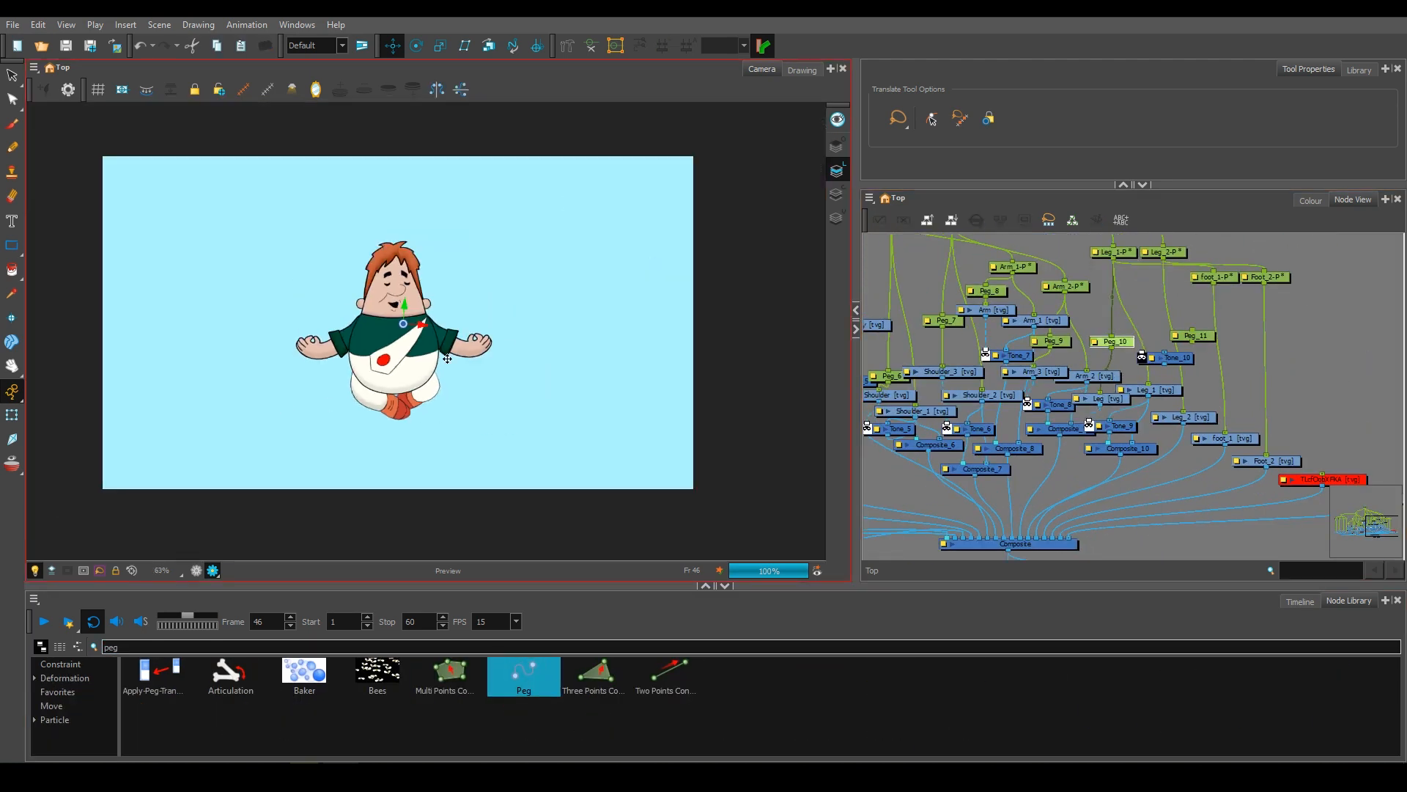
pyautogui.scroll(1, 447, 359)
# Insert a Composite node beneath the Leg_2 drawing and wire Tone_10 into it.
pyautogui.scroll(3, 1127, 472)
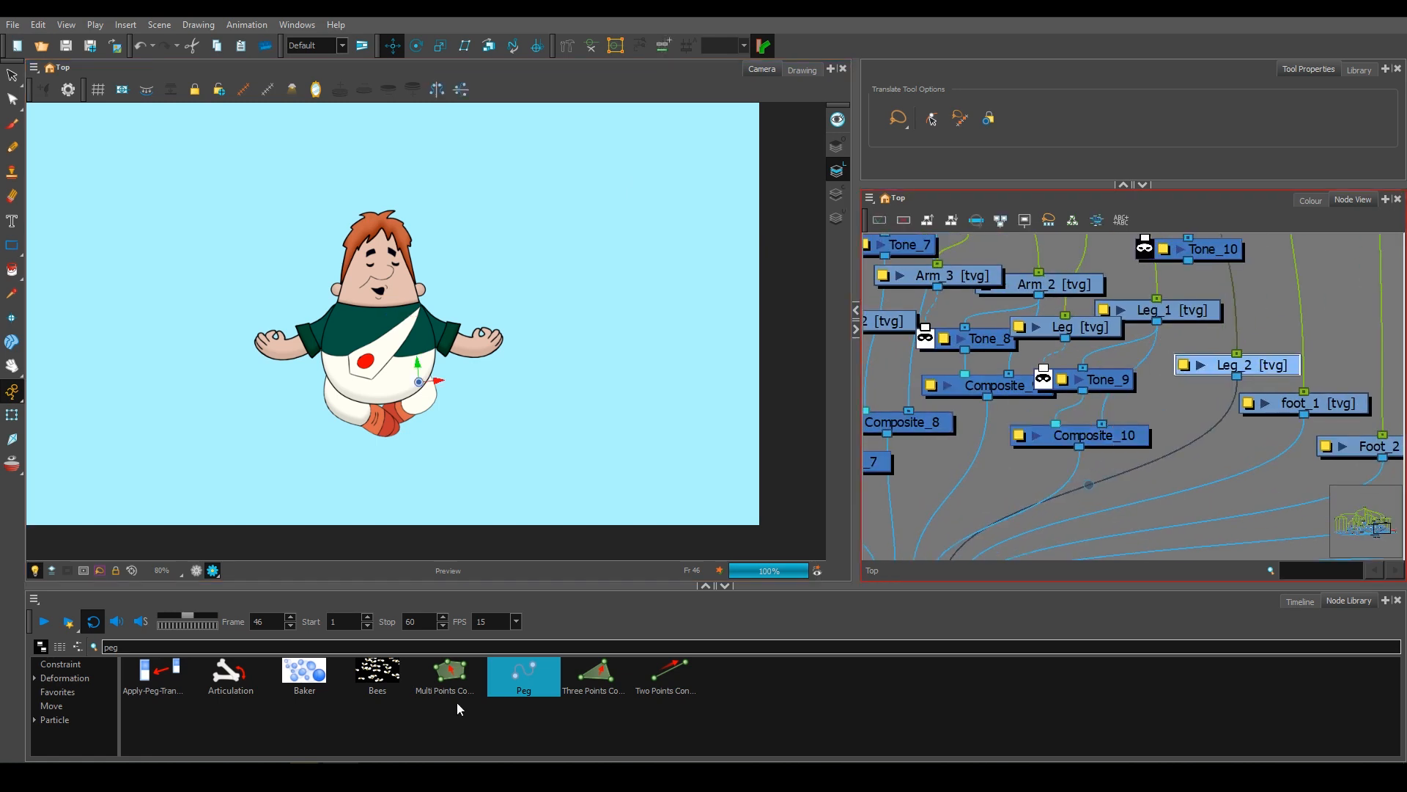
pyautogui.click(462, 703)
pyautogui.moveTo(524, 673); pyautogui.dragTo(1260, 280)
pyautogui.scroll(-1, 1133, 397)
pyautogui.write('compos')
pyautogui.moveTo(304, 673); pyautogui.dragTo(1016, 481)
pyautogui.scroll(-3, 1133, 396)
pyautogui.moveTo(1099, 359); pyautogui.dragTo(1086, 377)
pyautogui.scroll(-1, 1182, 316)
pyautogui.moveTo(1225, 286); pyautogui.dragTo(1214, 405)
pyautogui.scroll(3, 1209, 352)
# Paste a duplicate of Leg_2, connect it to Peg_11 and Tone_10, and offset the second leg's shading.
pyautogui.hotkey('ctrl', 'v')
pyautogui.moveTo(1239, 430); pyautogui.dragTo(1175, 258)
pyautogui.click(1166, 431)
pyautogui.moveTo(1171, 267); pyautogui.dragTo(1188, 315)
pyautogui.moveTo(1150, 253); pyautogui.dragTo(1100, 412)
pyautogui.moveTo(1122, 346); pyautogui.dragTo(1108, 399)
pyautogui.scroll(2, 399, 235)
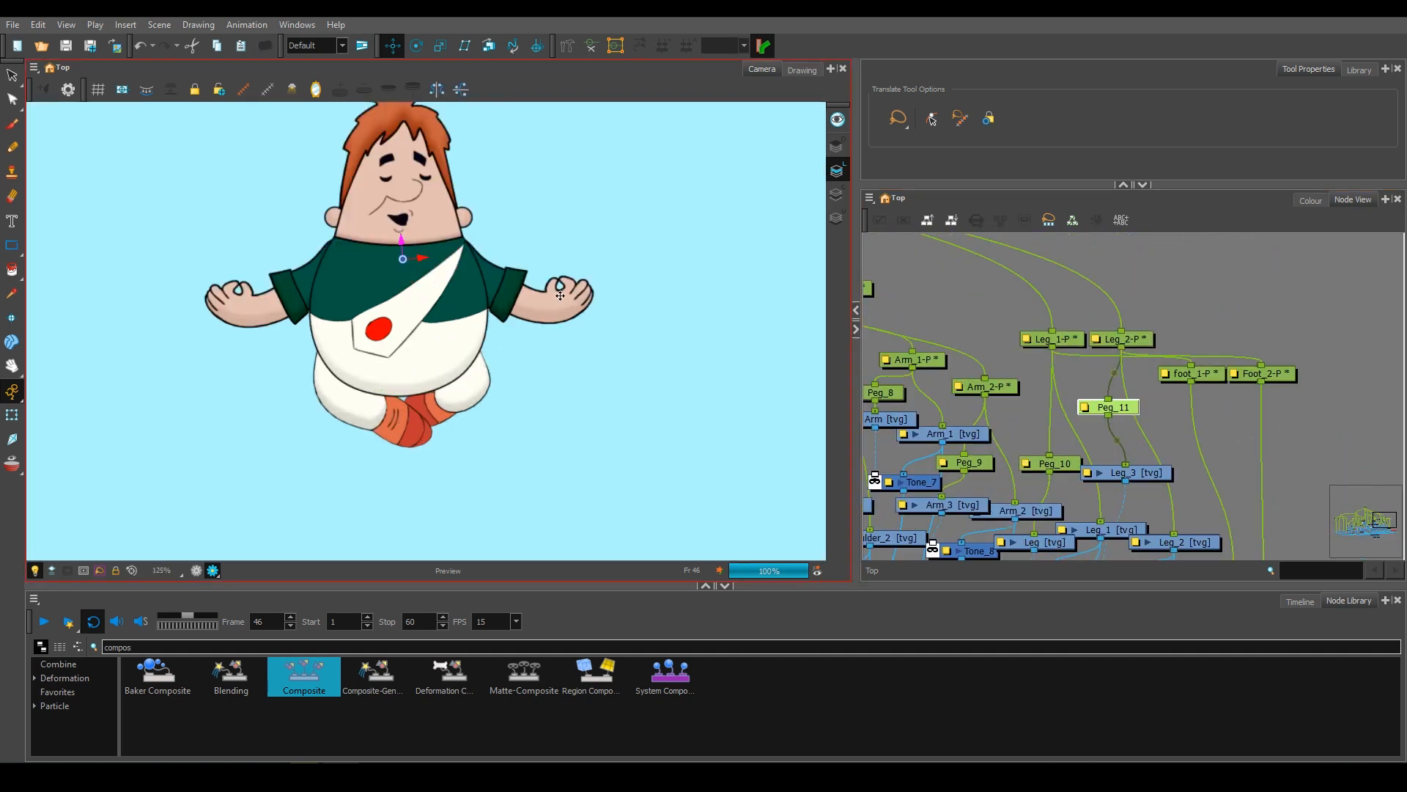
pyautogui.scroll(-3, 560, 296)
pyautogui.scroll(-1, 1081, 442)
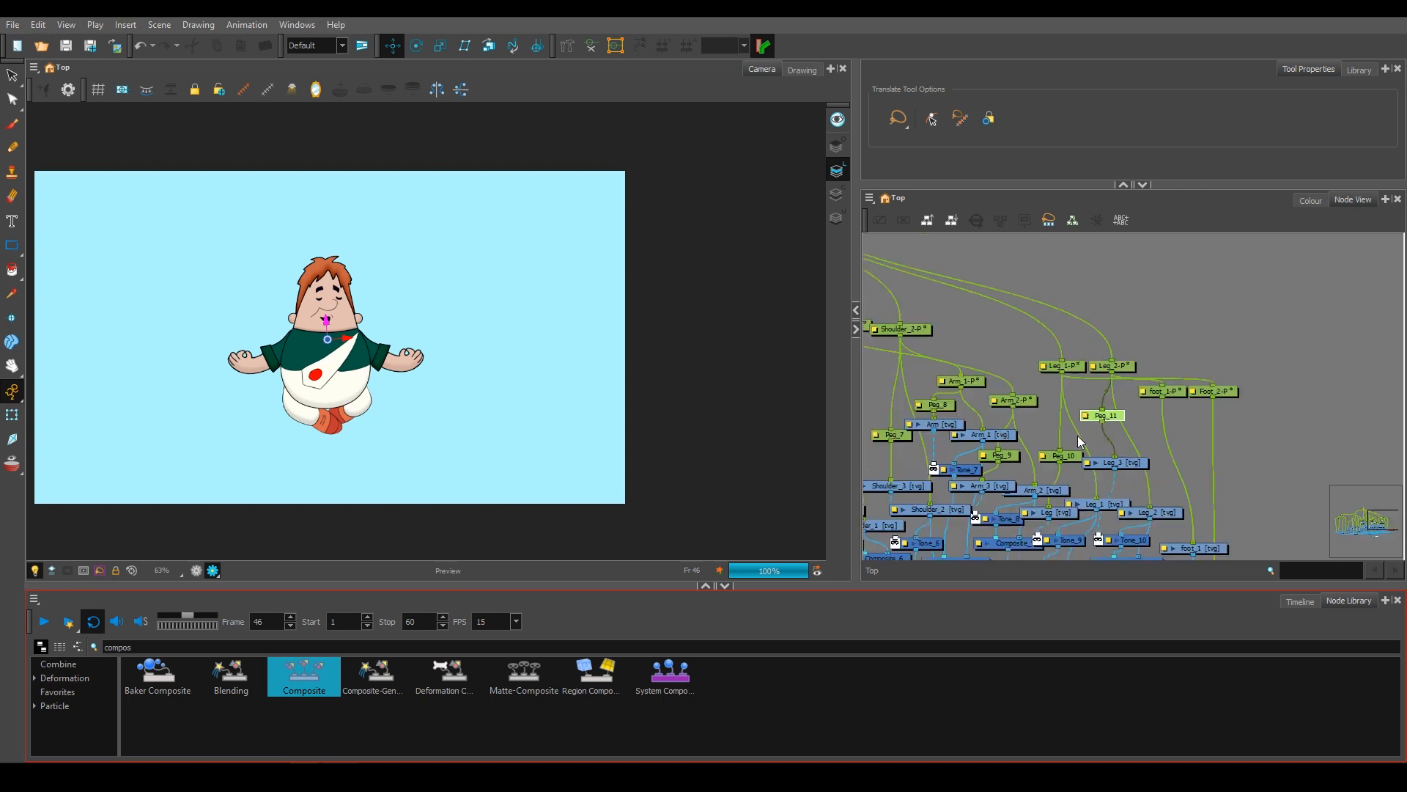
pyautogui.scroll(1, 1081, 442)
# Rearrange the leg and foot nodes to make room for the foot shading nodes.
pyautogui.click(1092, 396)
pyautogui.scroll(-1, 1144, 429)
pyautogui.moveTo(1191, 368); pyautogui.dragTo(1090, 345)
pyautogui.moveTo(1136, 272); pyautogui.dragTo(1062, 490)
pyautogui.moveTo(1099, 474); pyautogui.dragTo(1219, 417)
pyautogui.scroll(-2, 1260, 440)
pyautogui.moveTo(1167, 312); pyautogui.dragTo(1184, 309)
pyautogui.moveTo(1105, 325); pyautogui.dragTo(1056, 306)
pyautogui.scroll(1, 1058, 306)
pyautogui.moveTo(1150, 288); pyautogui.dragTo(1163, 298)
pyautogui.scroll(-2, 1114, 297)
# Insert a Composite node beneath each of the Foot_1 and Foot_2 drawings.
pyautogui.moveTo(305, 675); pyautogui.dragTo(1093, 399)
pyautogui.moveTo(304, 674); pyautogui.dragTo(1223, 374)
pyautogui.scroll(3, 1173, 356)
pyautogui.moveTo(1126, 355); pyautogui.dragTo(928, 432)
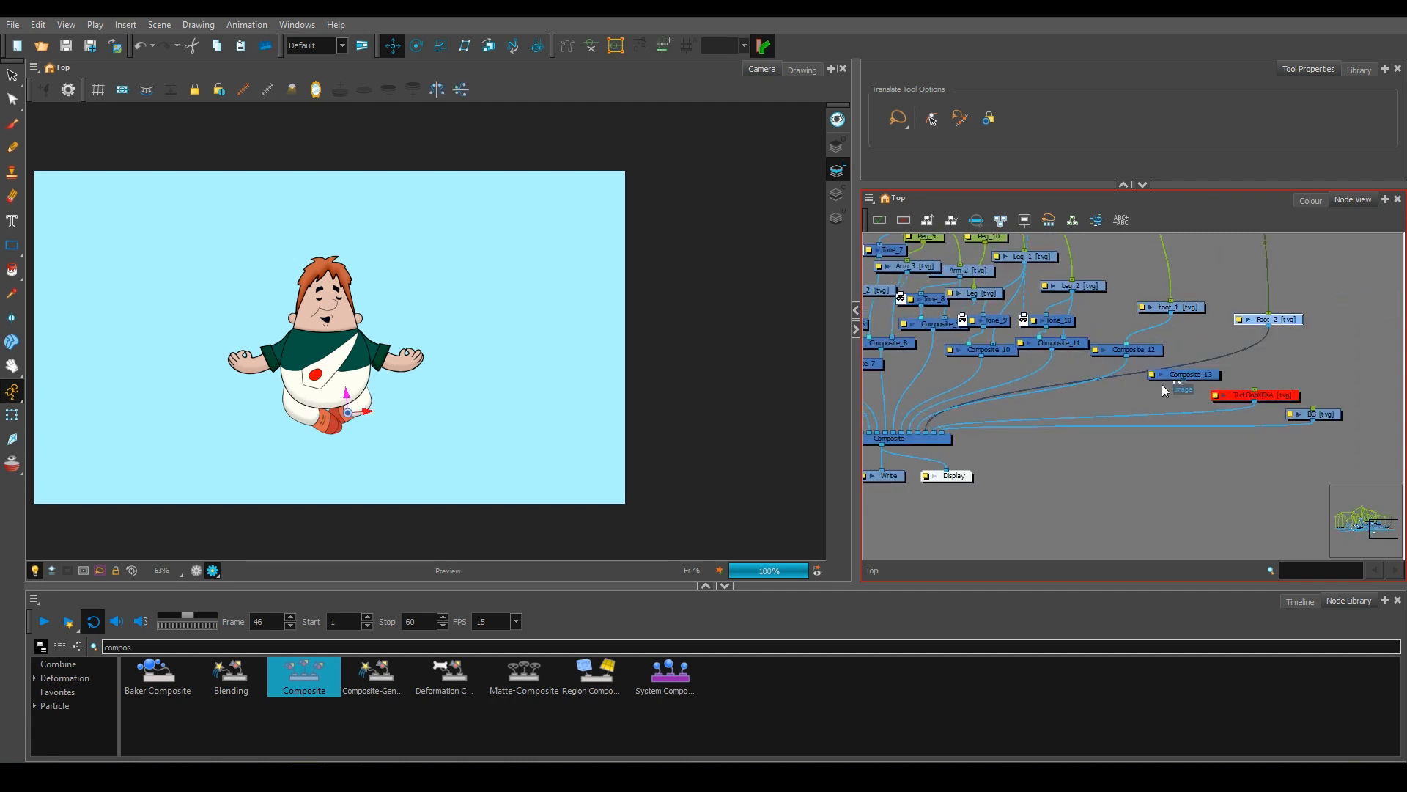
pyautogui.moveTo(1216, 376); pyautogui.dragTo(1266, 371)
pyautogui.moveTo(1138, 351); pyautogui.dragTo(1158, 356)
# Add Tone nodes for both feet and connect them with the foot drawings and their Composites.
pyautogui.scroll(-1, 1162, 309)
pyautogui.moveTo(138, 648); pyautogui.dragTo(3, 662)
pyautogui.write('tone')
pyautogui.moveTo(157, 674); pyautogui.dragTo(1220, 338)
pyautogui.moveTo(1252, 324); pyautogui.dragTo(1213, 340)
pyautogui.moveTo(1214, 341); pyautogui.dragTo(1153, 380)
pyautogui.moveTo(1117, 348); pyautogui.dragTo(1118, 325)
pyautogui.click(1209, 336)
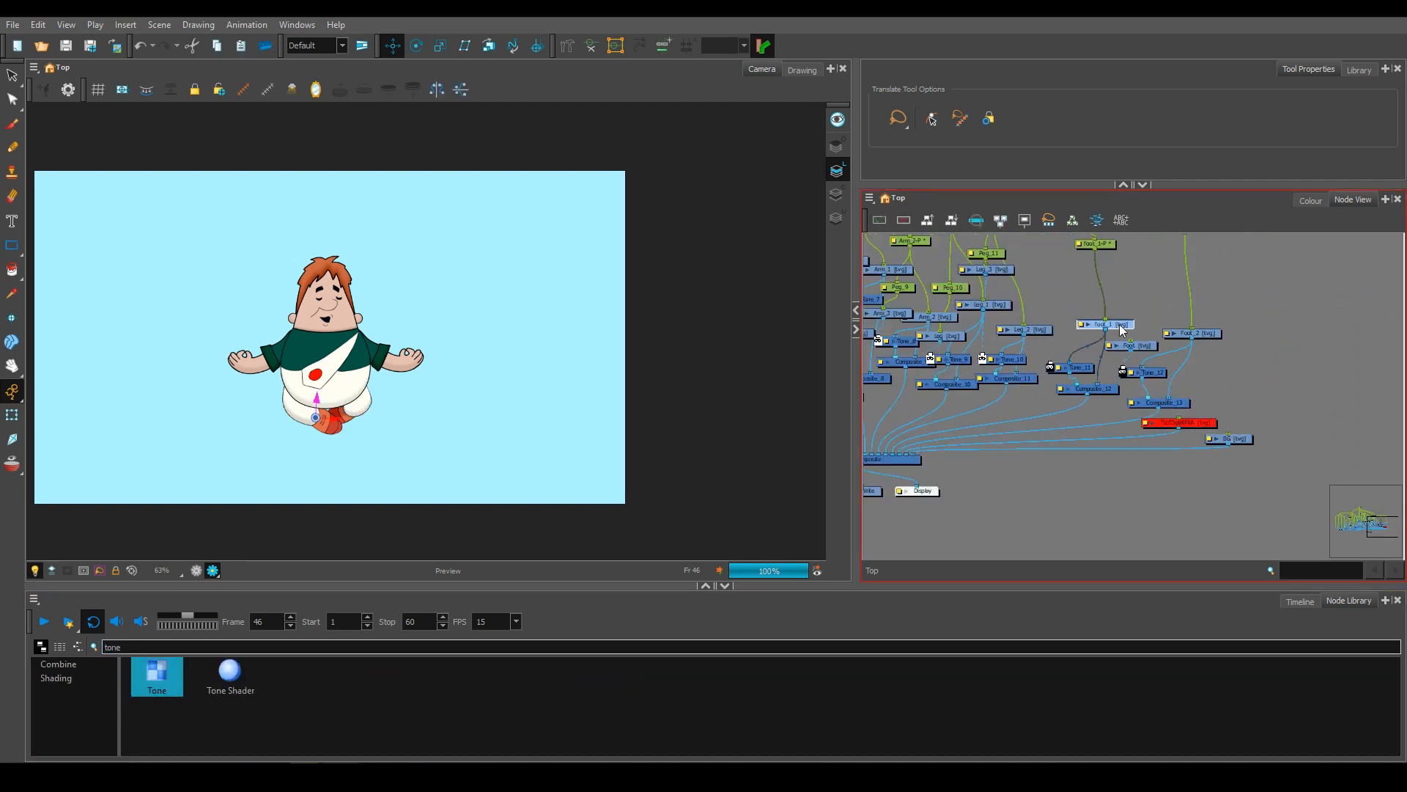
# Add a Peg above each foot copy and connect the two to Foot_1-P and Foot_2-P.
pyautogui.moveTo(138, 647); pyautogui.dragTo(44, 650)
pyautogui.write('peg')
pyautogui.moveTo(523, 673); pyautogui.dragTo(1050, 262)
pyautogui.moveTo(1050, 268); pyautogui.dragTo(1059, 307)
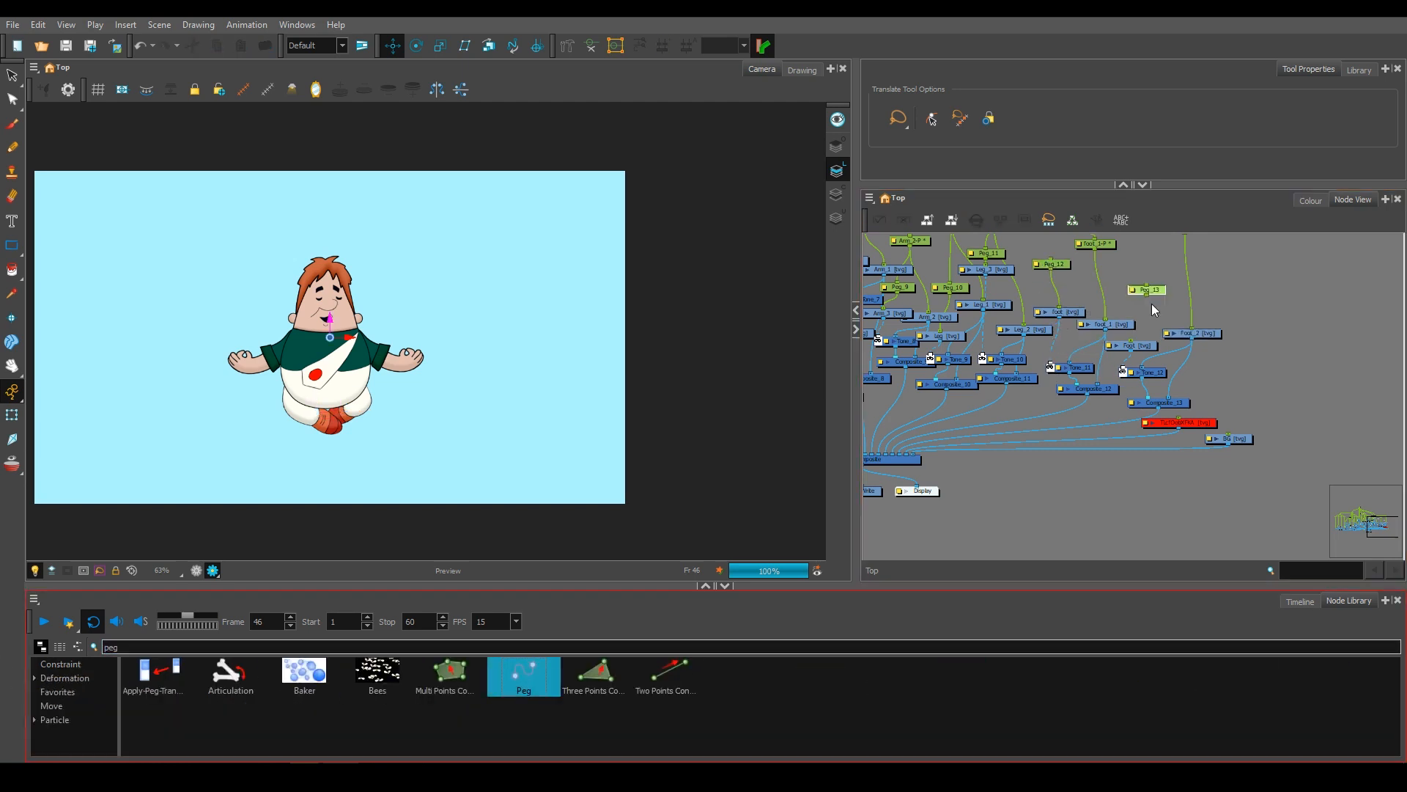
pyautogui.moveTo(523, 673); pyautogui.dragTo(1147, 289)
pyautogui.moveTo(1158, 279); pyautogui.dragTo(1118, 385)
# Offset the shading on both feet by moving Peg_12 and Peg_13.
pyautogui.click(1022, 384)
pyautogui.scroll(2, 314, 445)
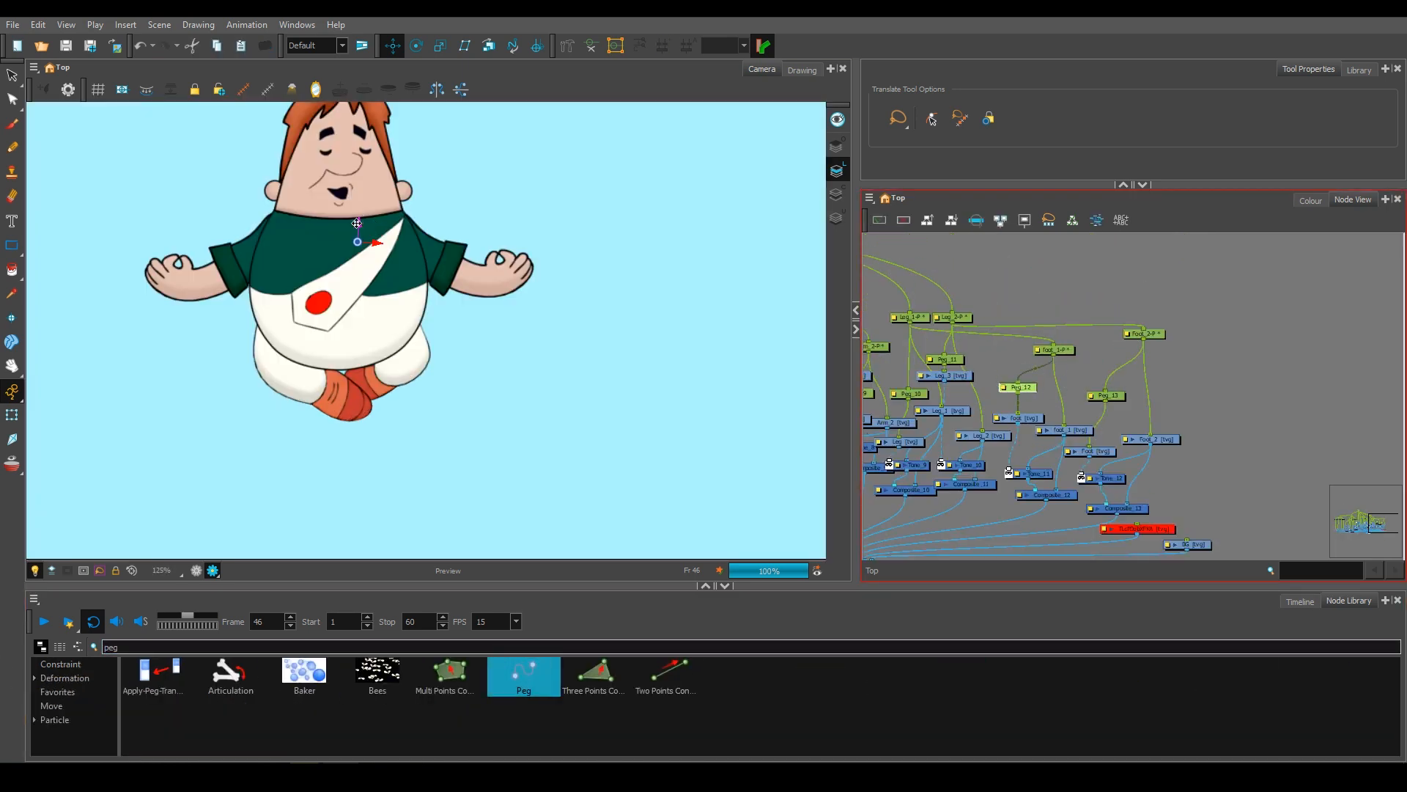
pyautogui.moveTo(357, 223); pyautogui.dragTo(357, 215)
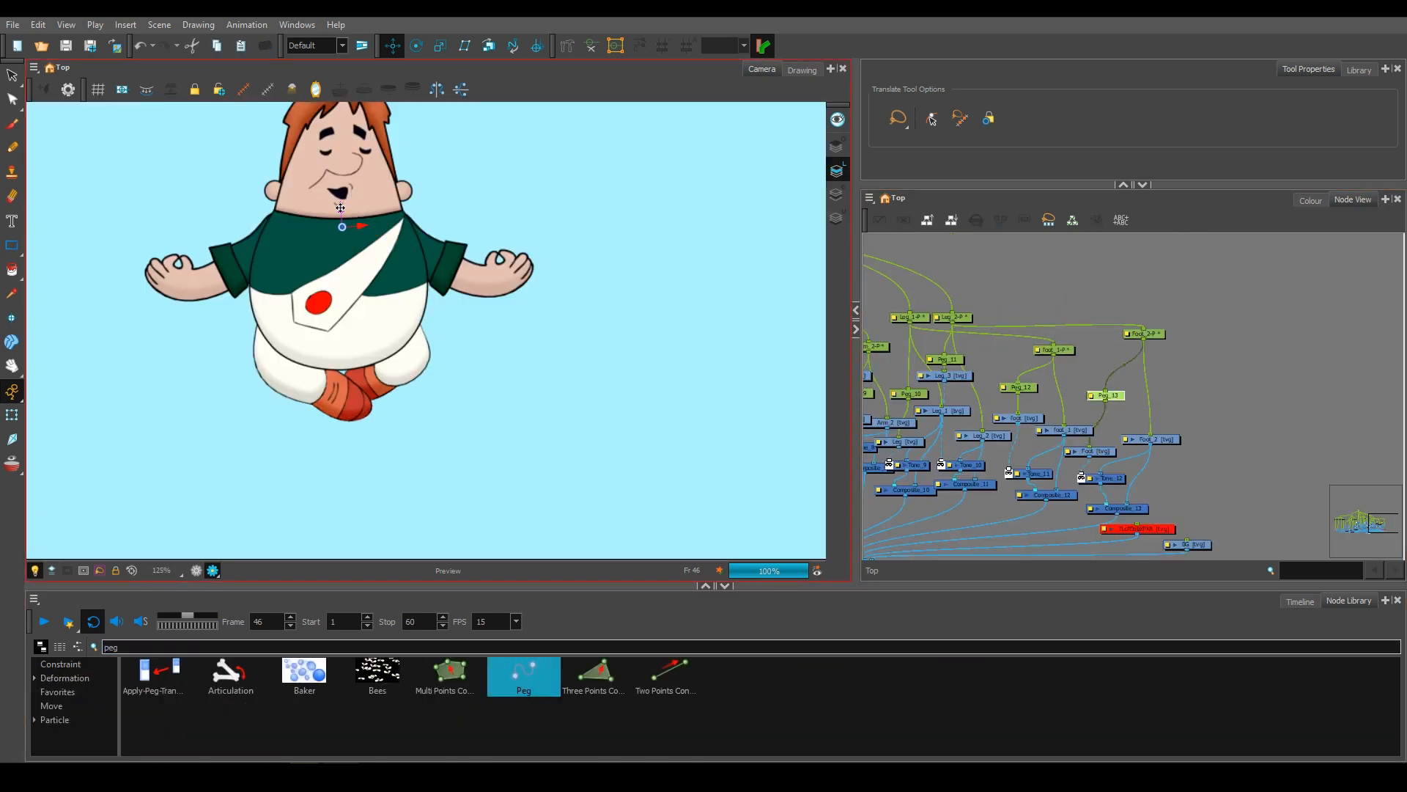
pyautogui.scroll(-2, 310, 418)
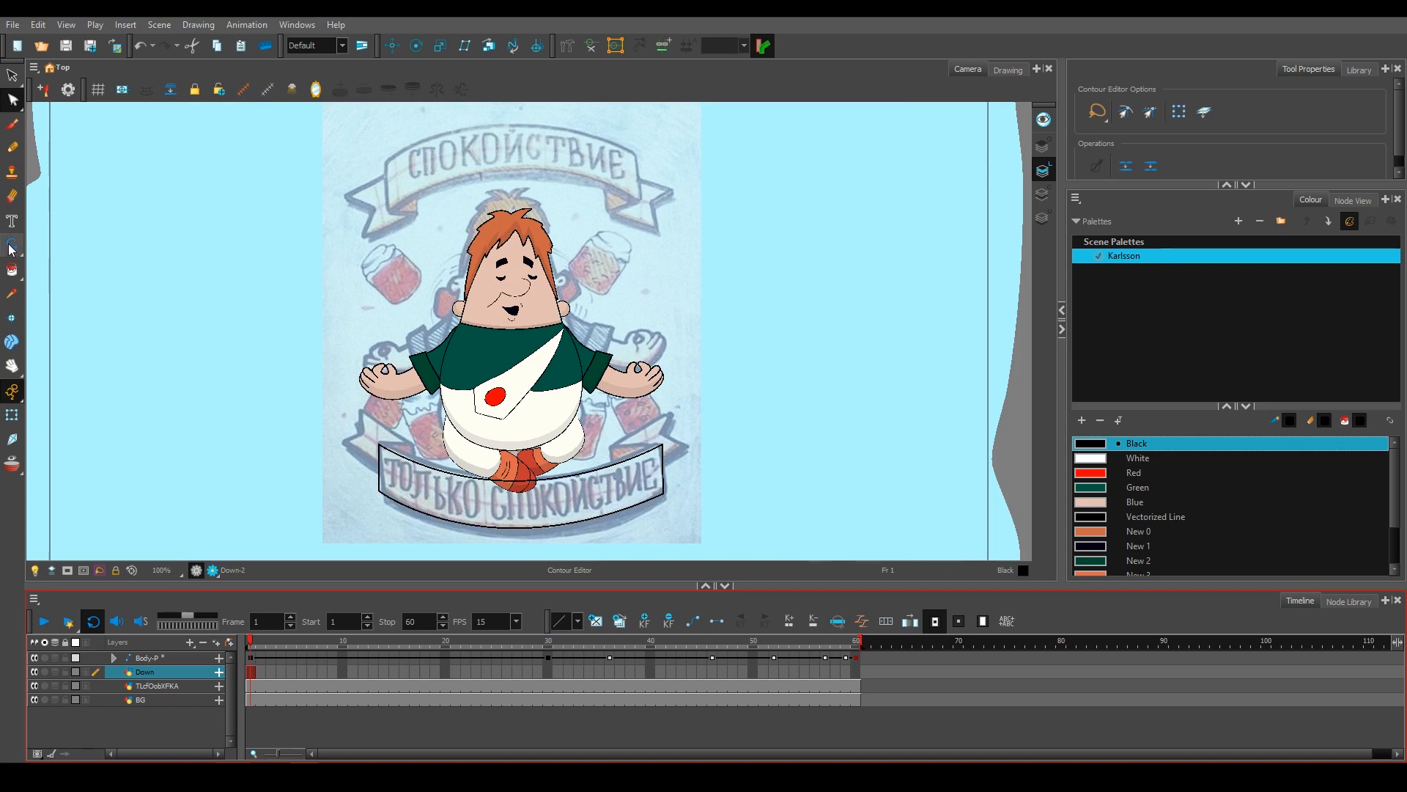
# Trace the folded ribbon tails at both ends of the lower banner with the Line tool.
pyautogui.click(11, 247)
pyautogui.scroll(2, 388, 469)
pyautogui.scroll(2, 389, 464)
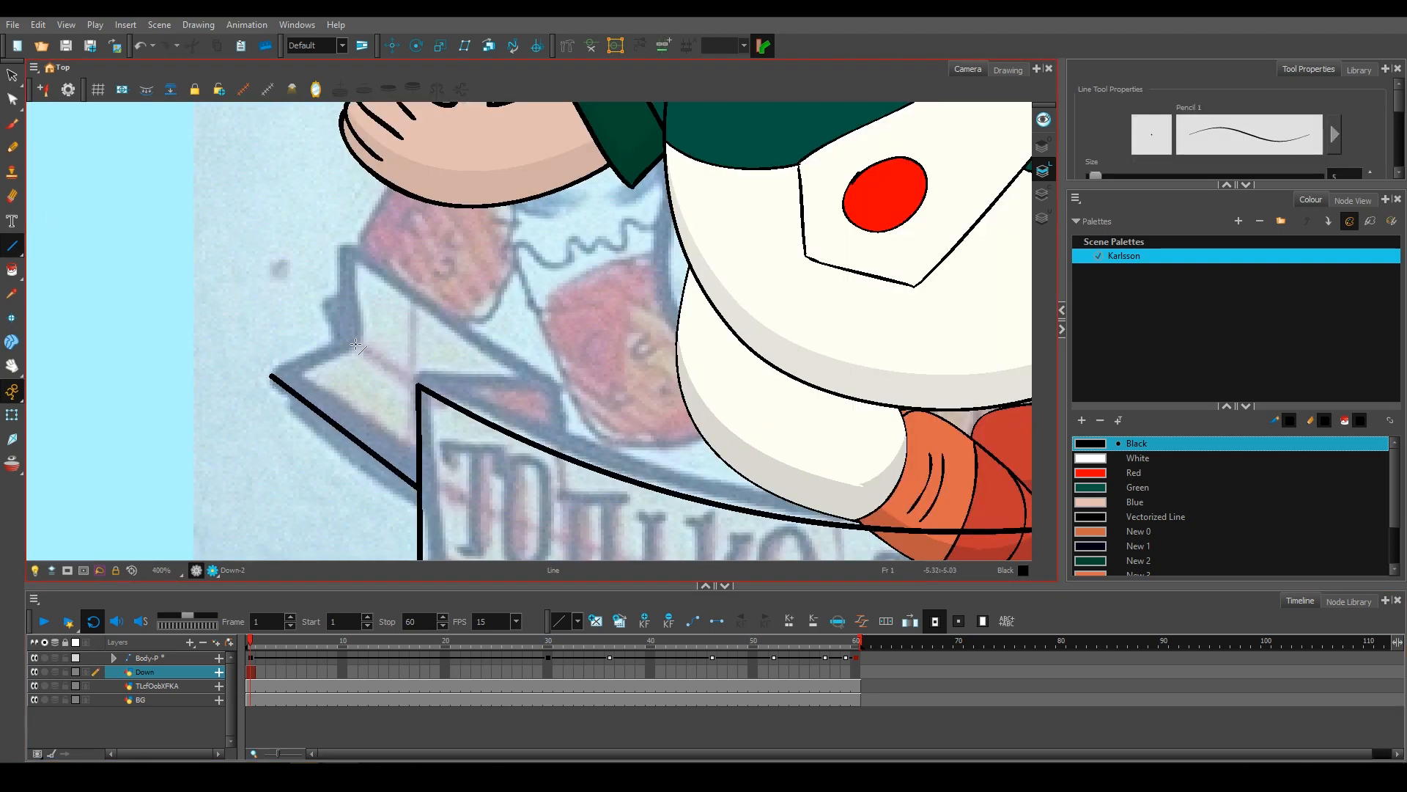
pyautogui.scroll(-1, 559, 387)
pyautogui.moveTo(902, 389); pyautogui.dragTo(297, 356)
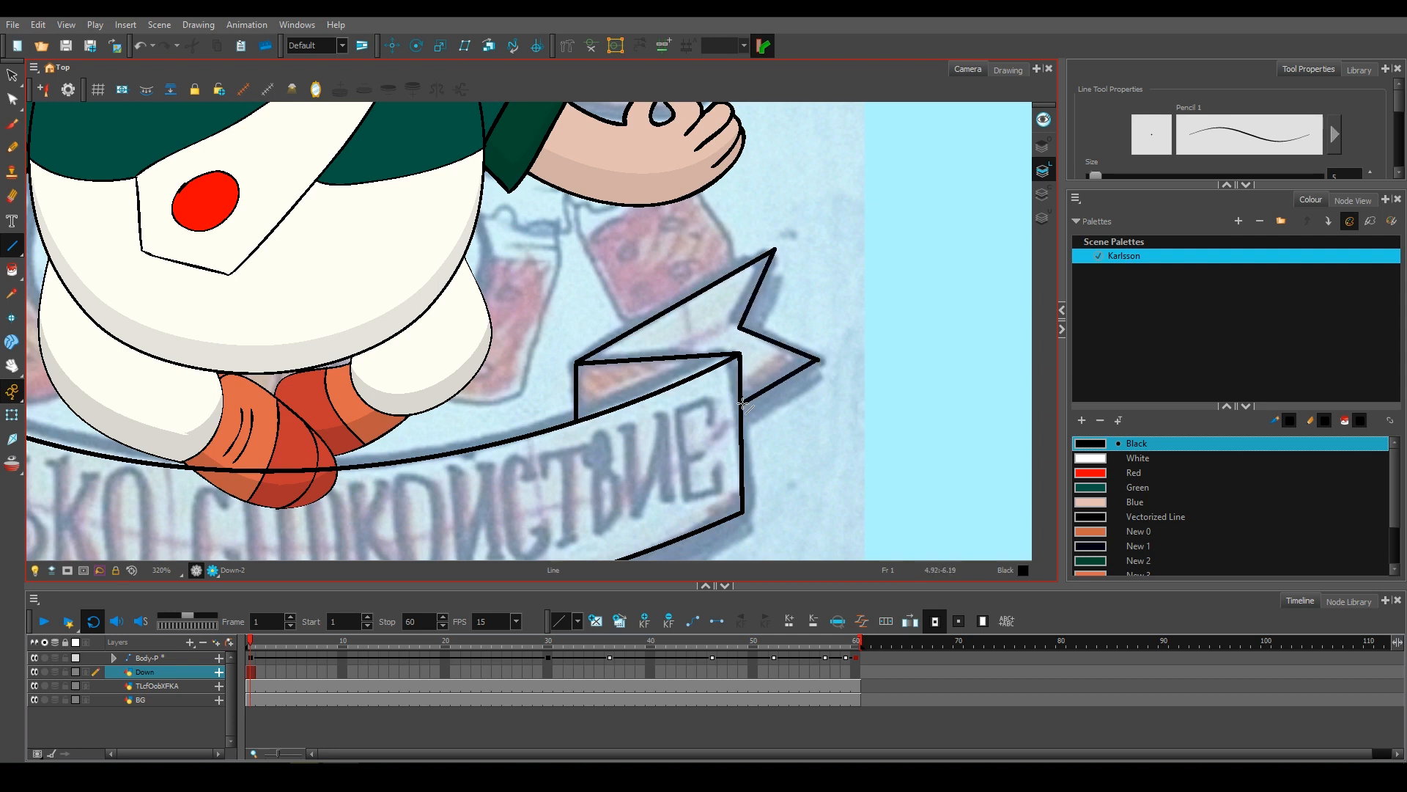
# Trace the straight end edges and folded ribbon tails at both ends of the upper banner with the Line tool.
pyautogui.scroll(-5, 777, 440)
pyautogui.scroll(3, 535, 156)
pyautogui.moveTo(546, 158); pyautogui.dragTo(433, 253)
pyautogui.moveTo(306, 241); pyautogui.dragTo(311, 339)
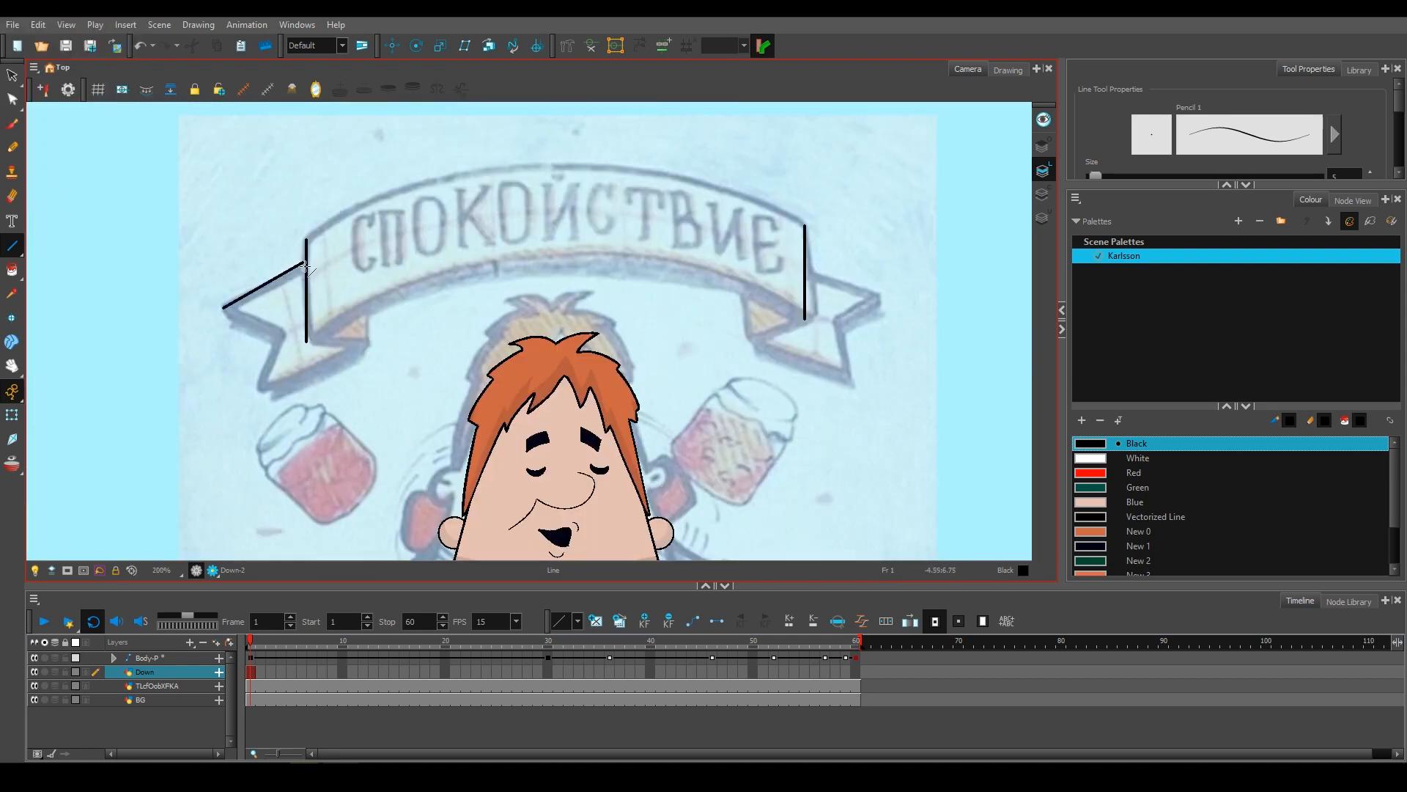
pyautogui.moveTo(282, 335); pyautogui.dragTo(261, 393)
pyautogui.moveTo(873, 302); pyautogui.dragTo(784, 318)
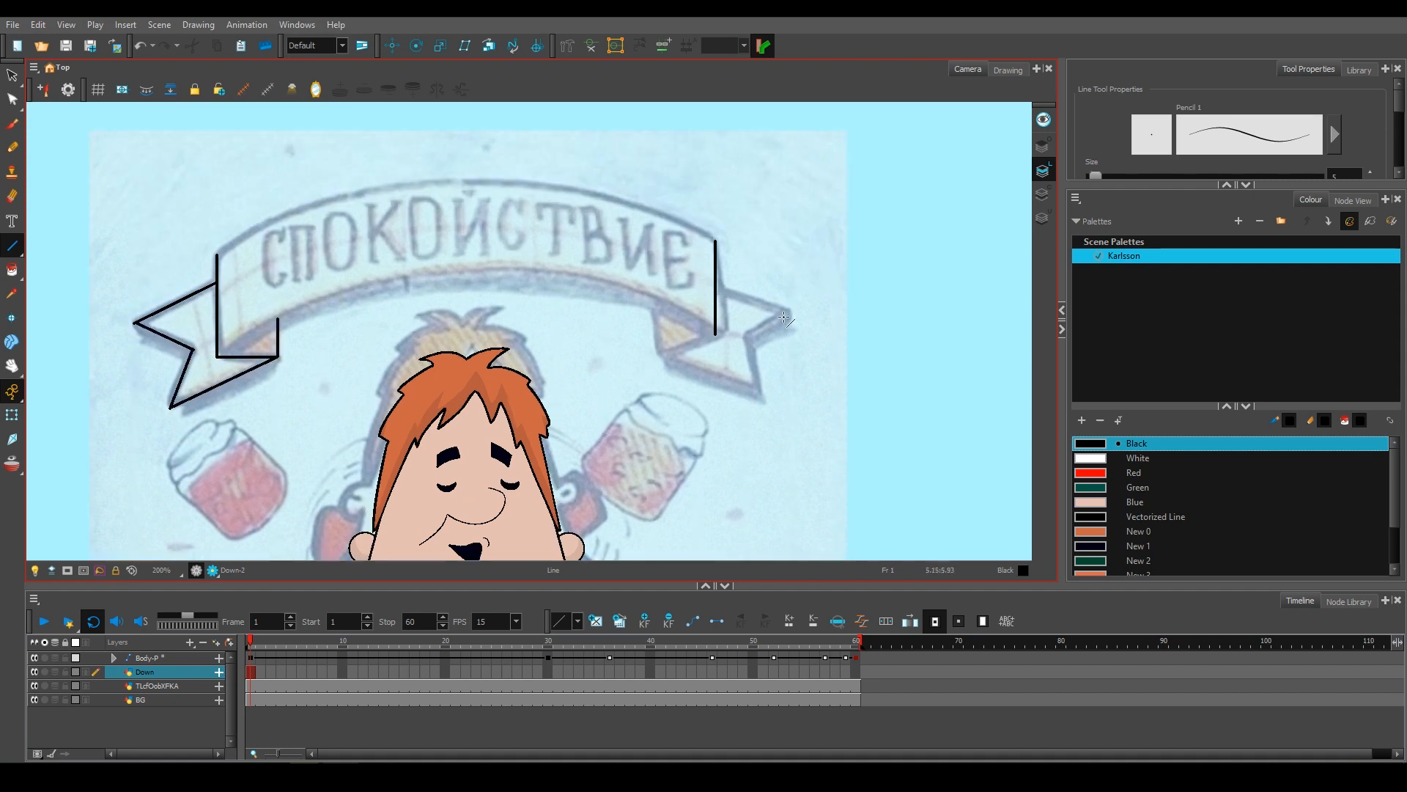
pyautogui.moveTo(727, 383); pyautogui.dragTo(657, 355)
pyautogui.scroll(-1, 644, 355)
pyautogui.moveTo(715, 335)
pyautogui.mouseDown()
pyautogui.moveTo(658, 355)
pyautogui.moveTo(657, 268)
pyautogui.mouseUp()
pyautogui.scroll(2, 648, 374)
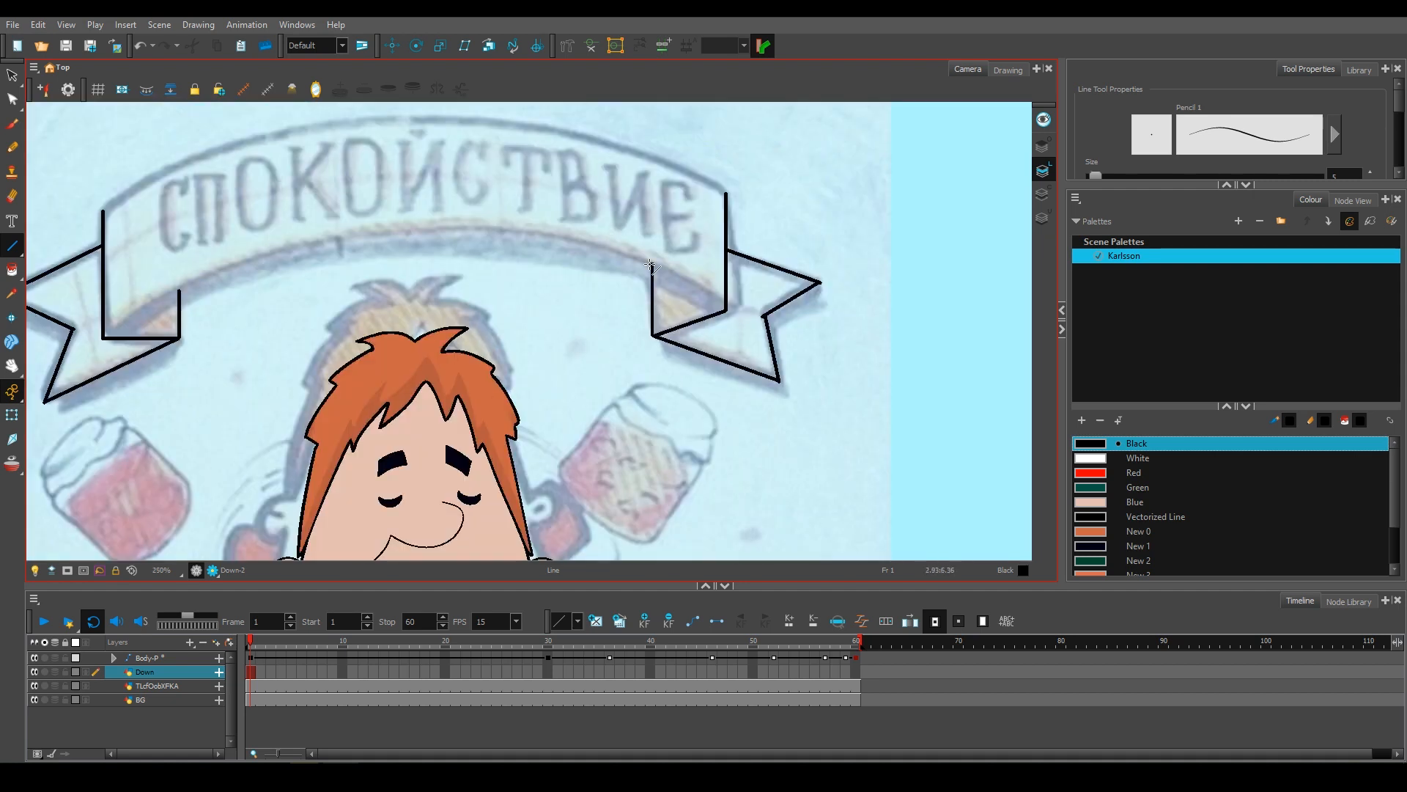
# Trace the curved lower and upper edges of the upper banner with the Polyline tool.
pyautogui.scroll(-2, 651, 280)
pyautogui.hotkey('alt', '_')
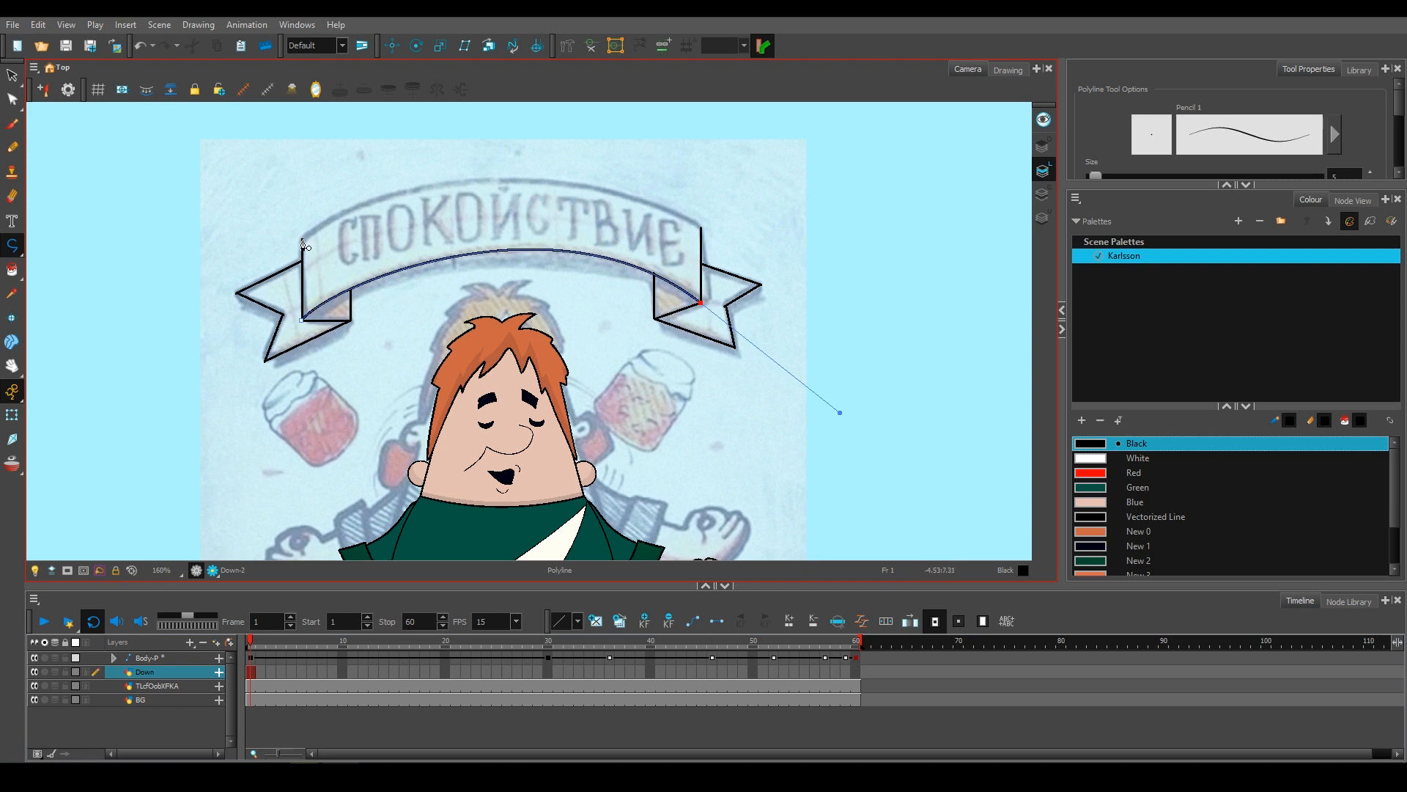
pyautogui.click(304, 244)
pyautogui.scroll(1, 303, 244)
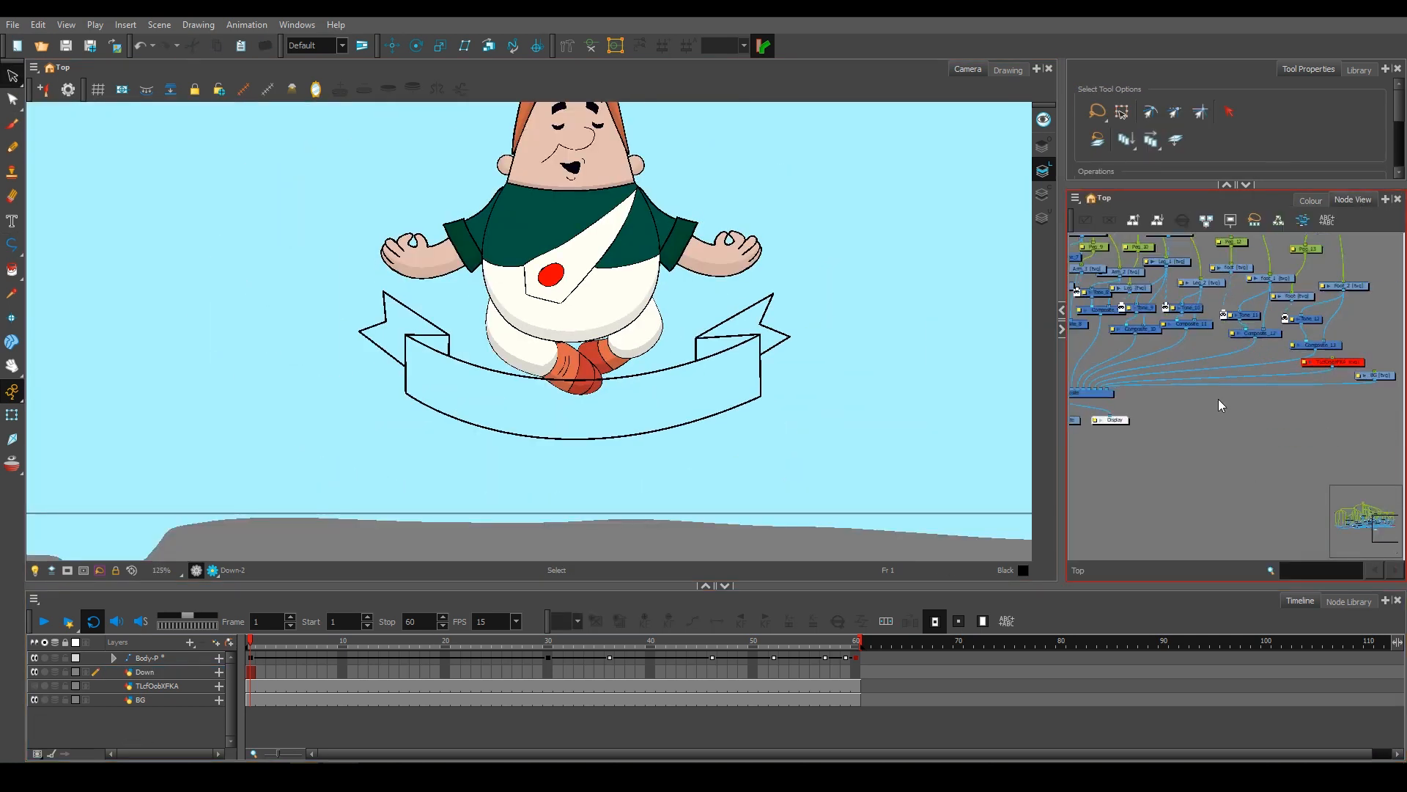
# Move the Down drawing's node beside the reference and BG nodes and reconnect it to the main Composite.
pyautogui.click(144, 672)
pyautogui.press('o')
pyautogui.moveTo(1212, 415); pyautogui.dragTo(1177, 487)
pyautogui.scroll(-5, 1176, 440)
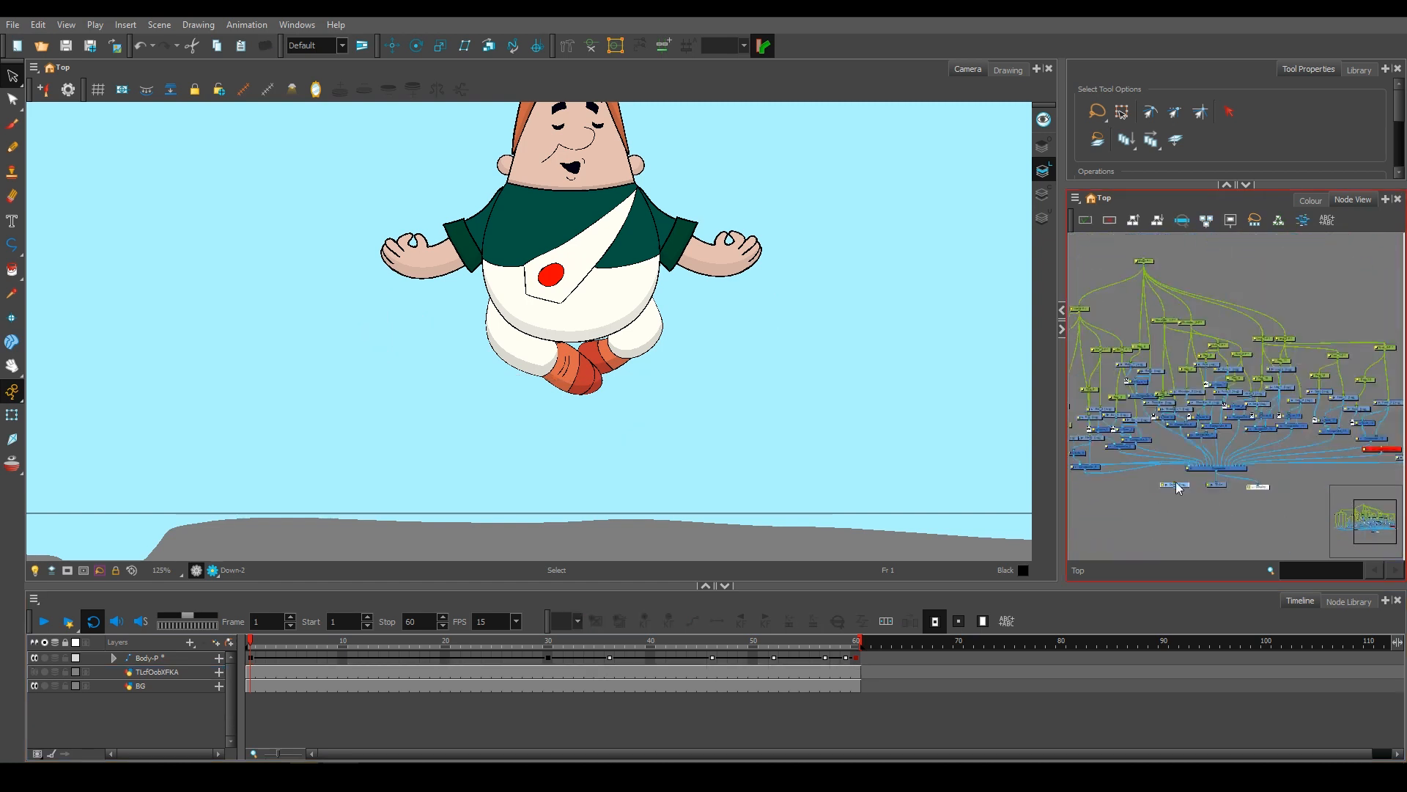
pyautogui.scroll(3, 1178, 488)
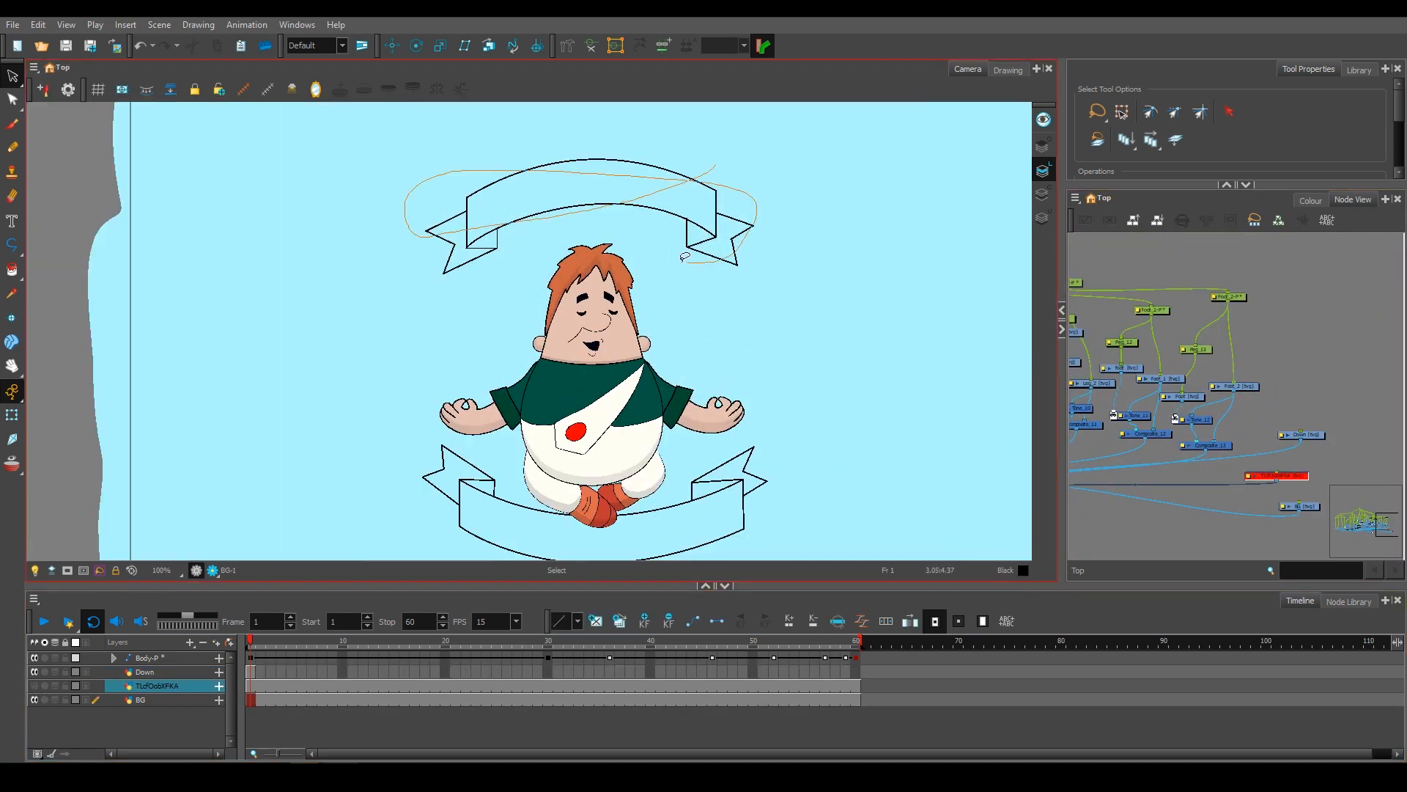
# Select both traced banners on the Down layer and create colour art from their line art.
pyautogui.moveTo(762, 157); pyautogui.dragTo(760, 154)
pyautogui.scroll(-2, 1202, 144)
pyautogui.click(1097, 137)
pyautogui.scroll(-2, 513, 348)
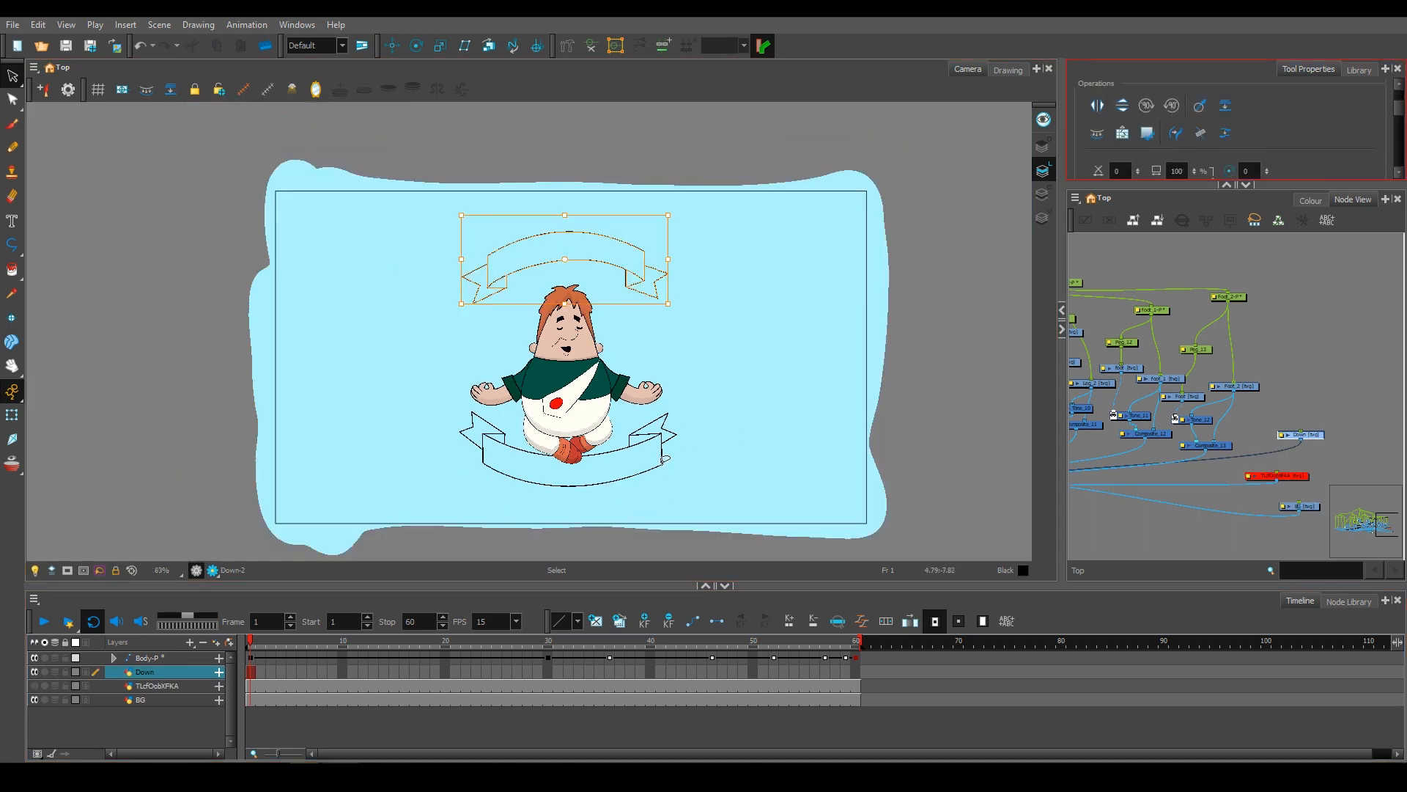
pyautogui.moveTo(476, 494); pyautogui.dragTo(478, 497)
pyautogui.scroll(-2, 1102, 95)
pyautogui.click(144, 671)
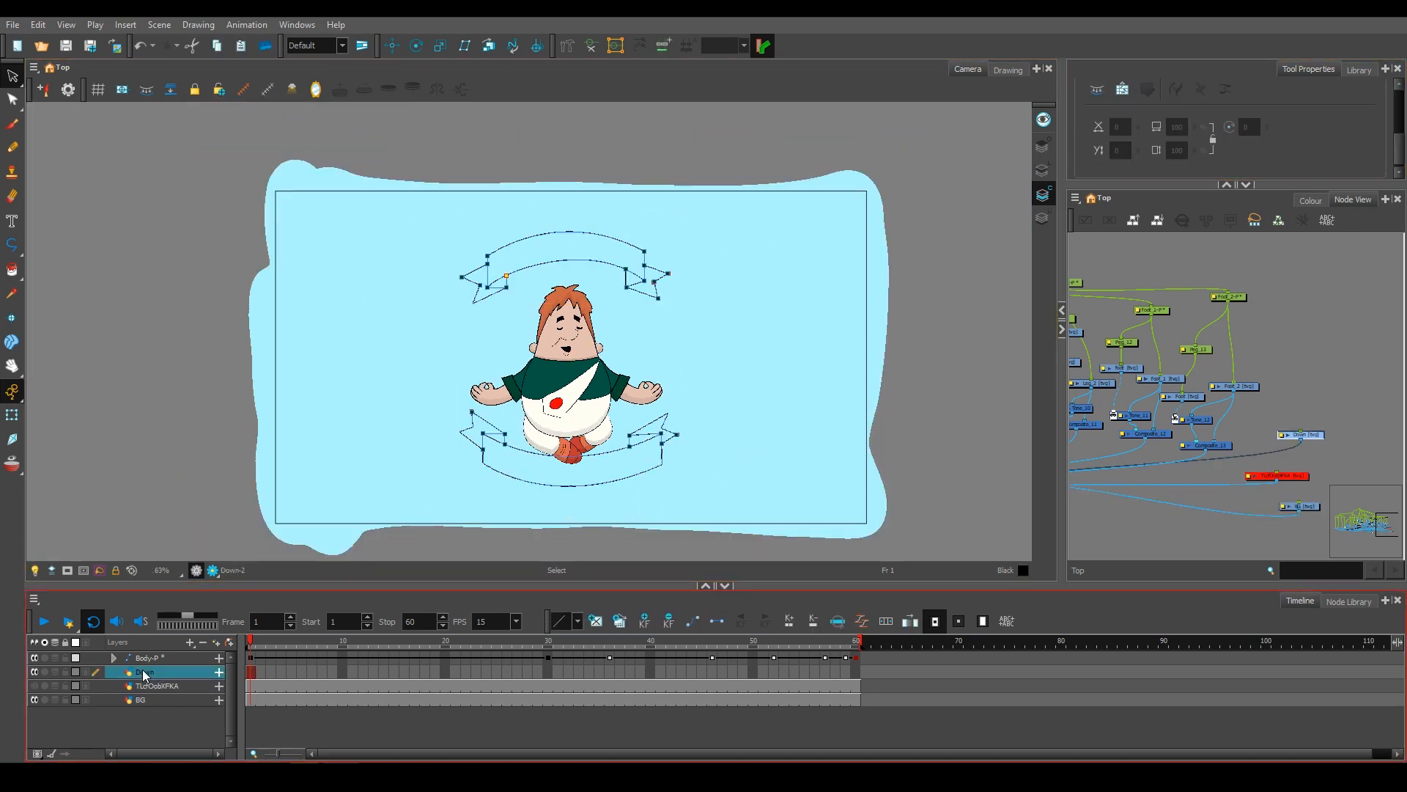
# Add a bright cyan swatch to the Karlsson palette and paint the upper banner's band and tails with it.
pyautogui.click(11, 270)
pyautogui.click(1311, 200)
pyautogui.scroll(2, 1146, 502)
pyautogui.scroll(-2, 1146, 502)
pyautogui.click(1082, 420)
pyautogui.doubleClick(1090, 561)
pyautogui.click(1091, 546)
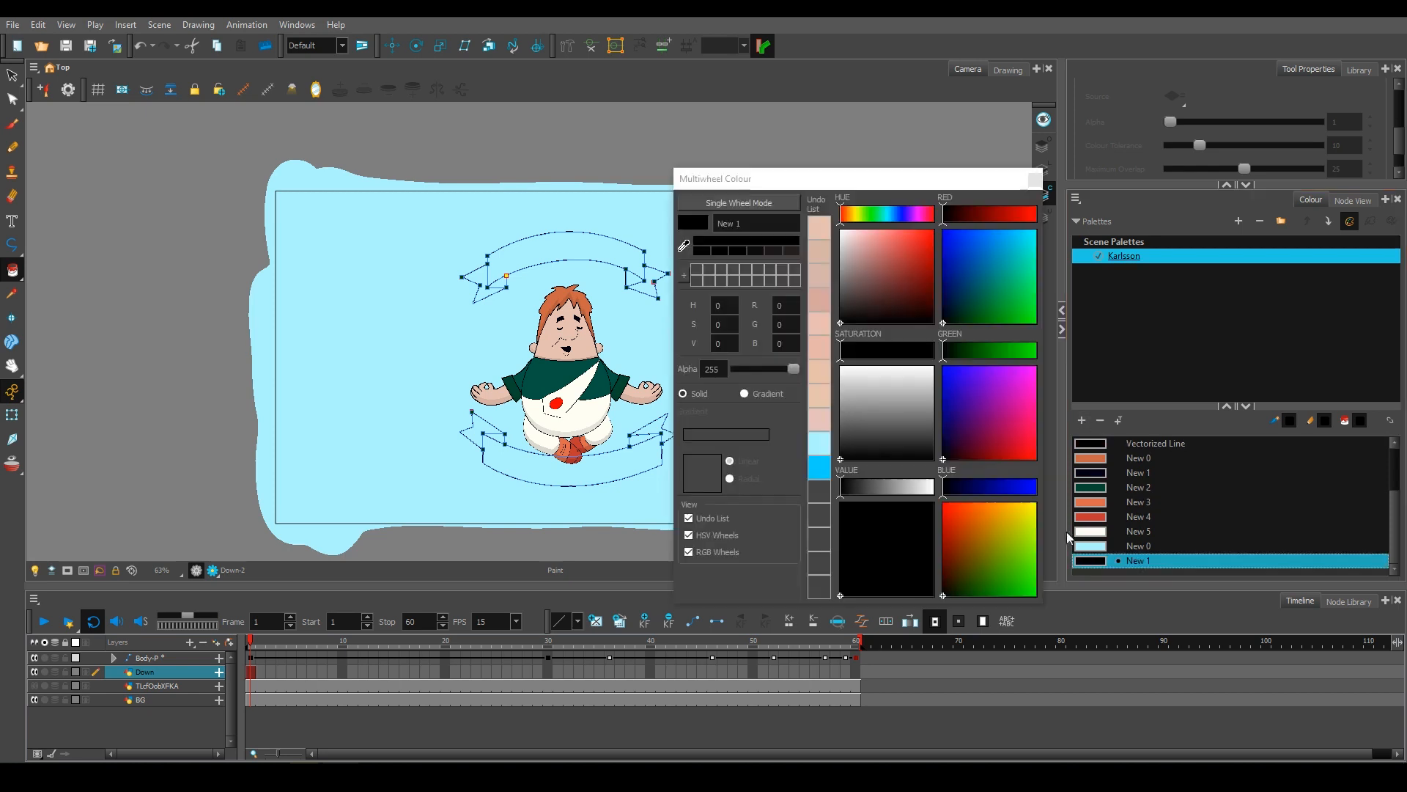
pyautogui.click(1091, 561)
pyautogui.click(820, 444)
pyautogui.moveTo(874, 352); pyautogui.dragTo(914, 354)
pyautogui.click(648, 275)
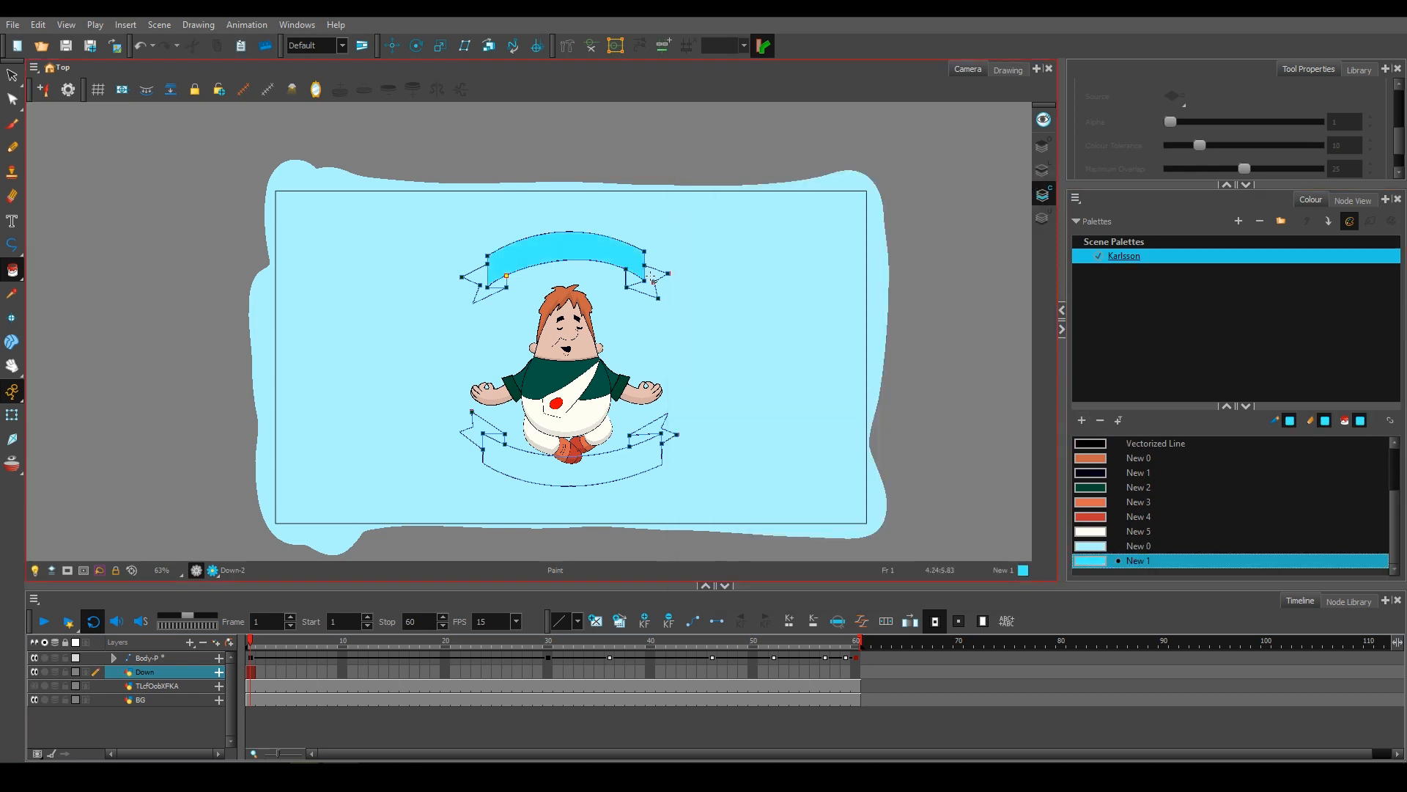
pyautogui.scroll(5, 506, 287)
# Adjust the contour points at the upper banner's left fold so that the line ends meet at the corners.
pyautogui.hotkey('alt', 'q')
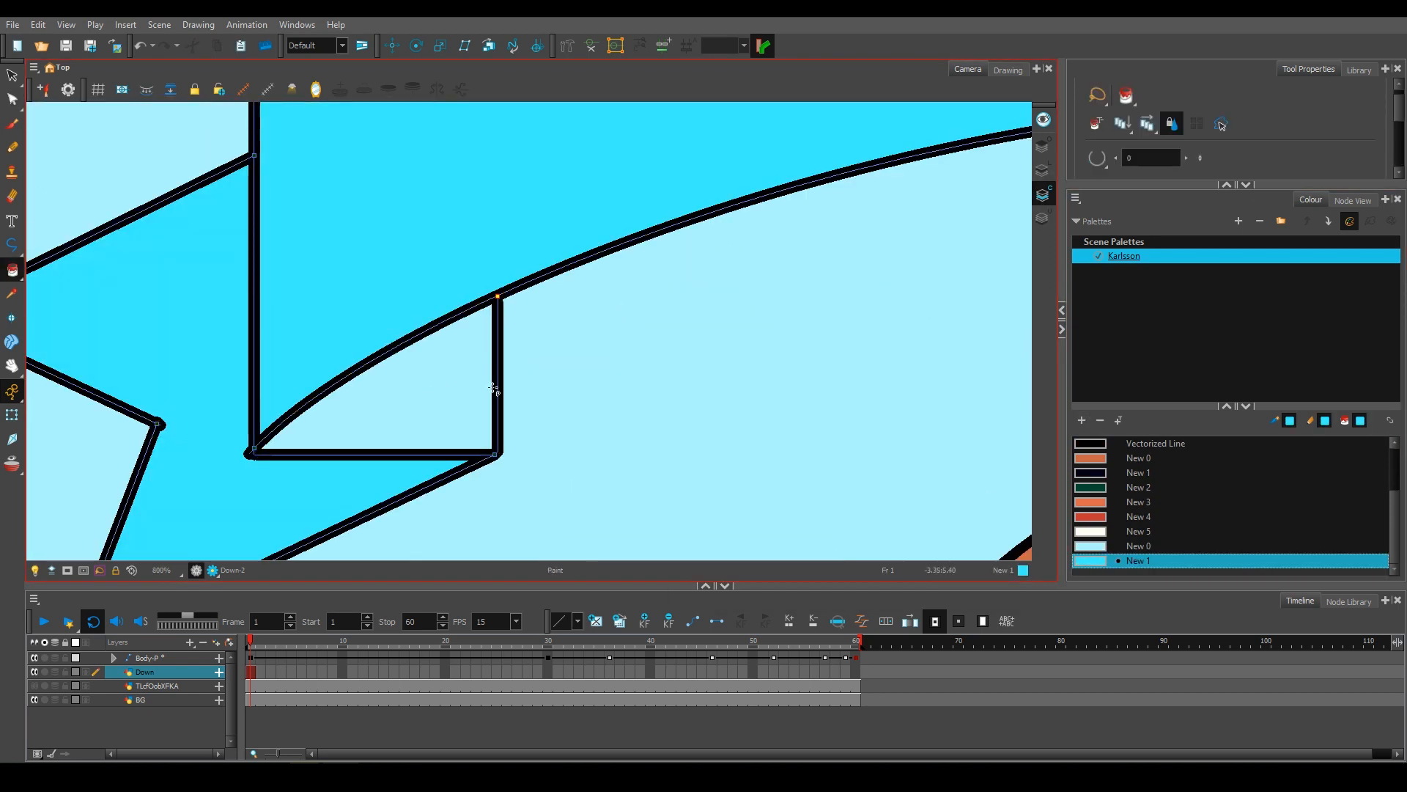
pyautogui.scroll(2, 439, 348)
pyautogui.hotkey('alt', 'b')
pyautogui.hotkey('alt', 'q')
pyautogui.scroll(4, 421, 205)
pyautogui.scroll(-8, 693, 330)
pyautogui.scroll(5, 688, 421)
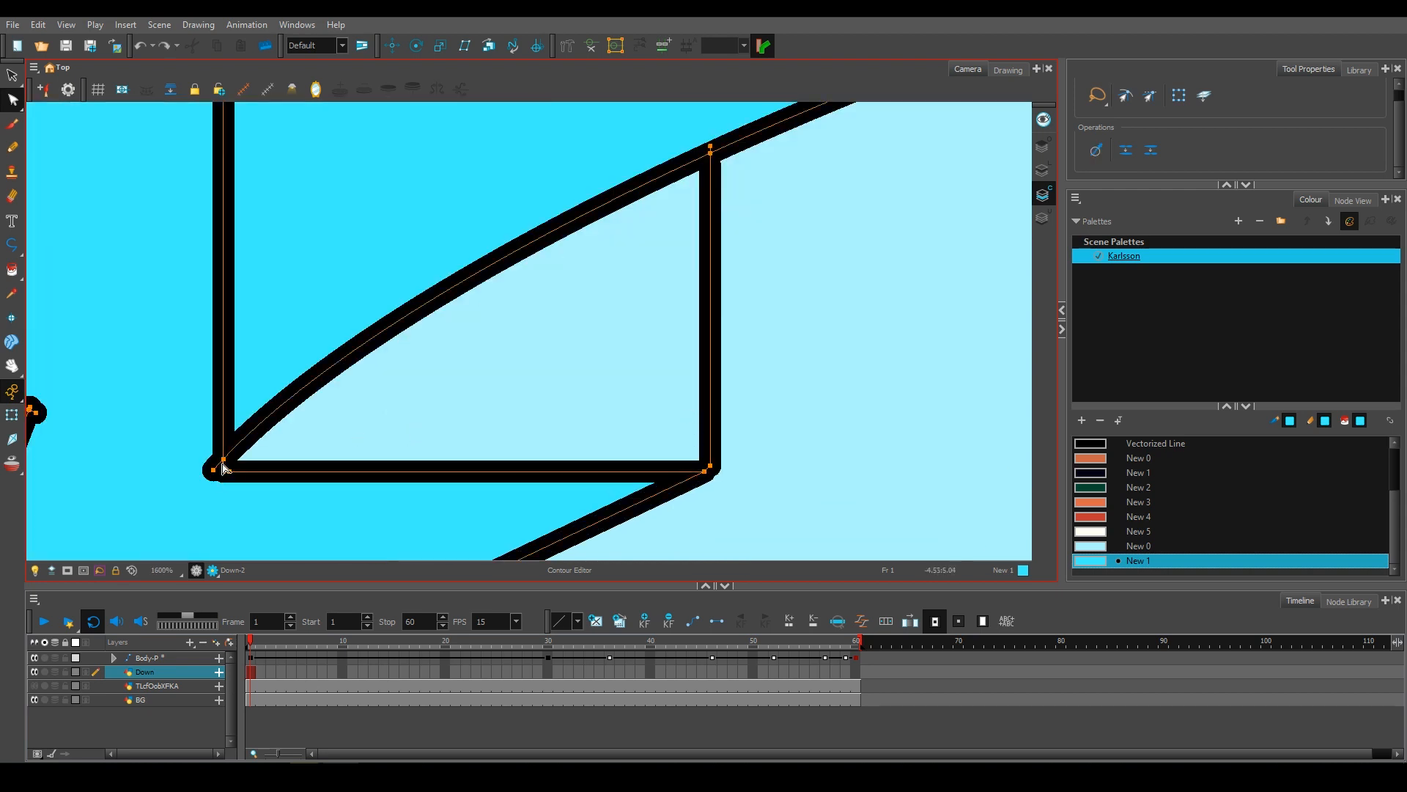
pyautogui.moveTo(212, 469); pyautogui.dragTo(224, 471)
pyautogui.scroll(-2, 225, 470)
pyautogui.scroll(5, 469, 320)
pyautogui.click(503, 326)
pyautogui.scroll(-5, 503, 324)
pyautogui.scroll(6, 500, 444)
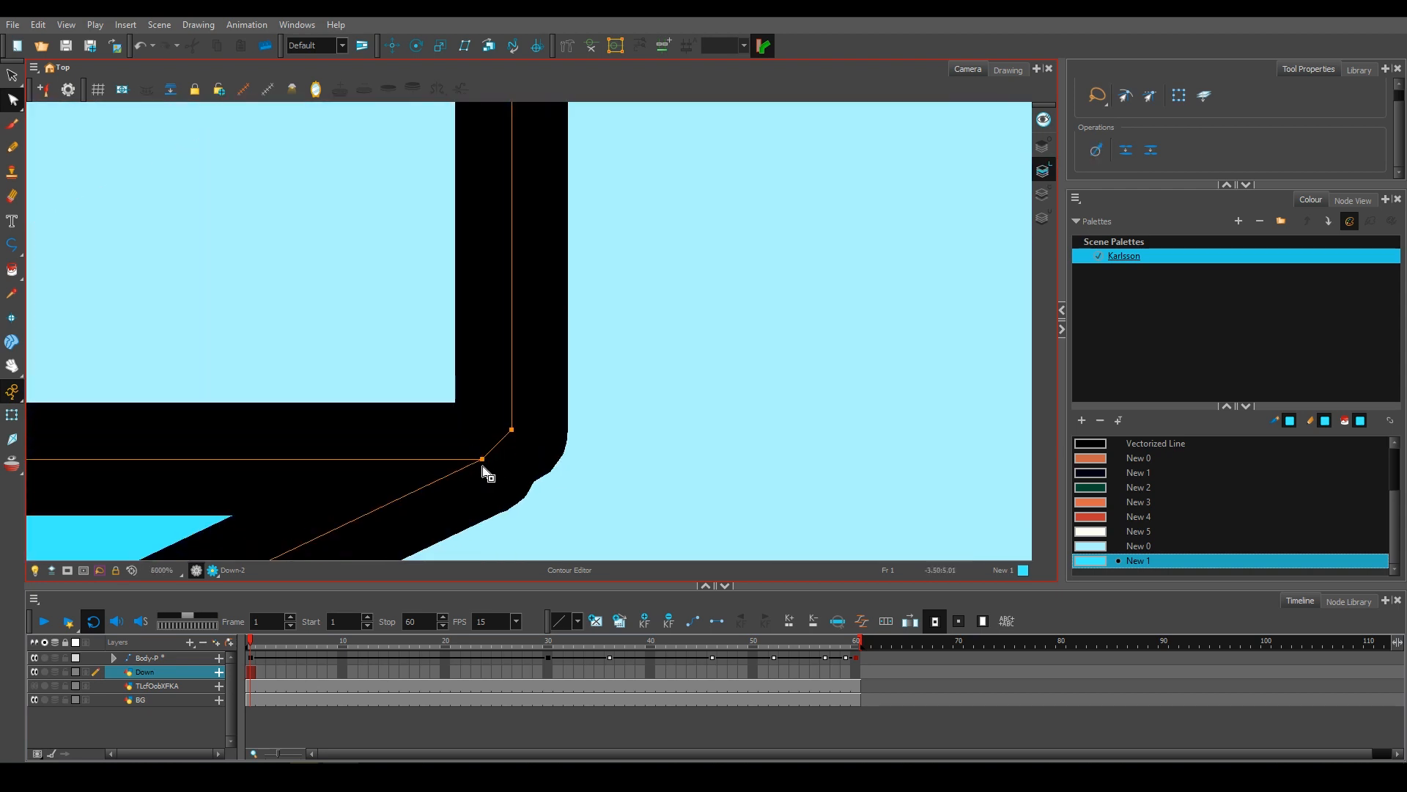
pyautogui.moveTo(481, 460); pyautogui.dragTo(509, 431)
pyautogui.scroll(-7, 565, 341)
pyautogui.scroll(2, 600, 333)
# Paint the left fold of the upper banner and the remaining banner areas with the cyan swatch.
pyautogui.hotkey('alt', 'i')
pyautogui.scroll(-5, 503, 327)
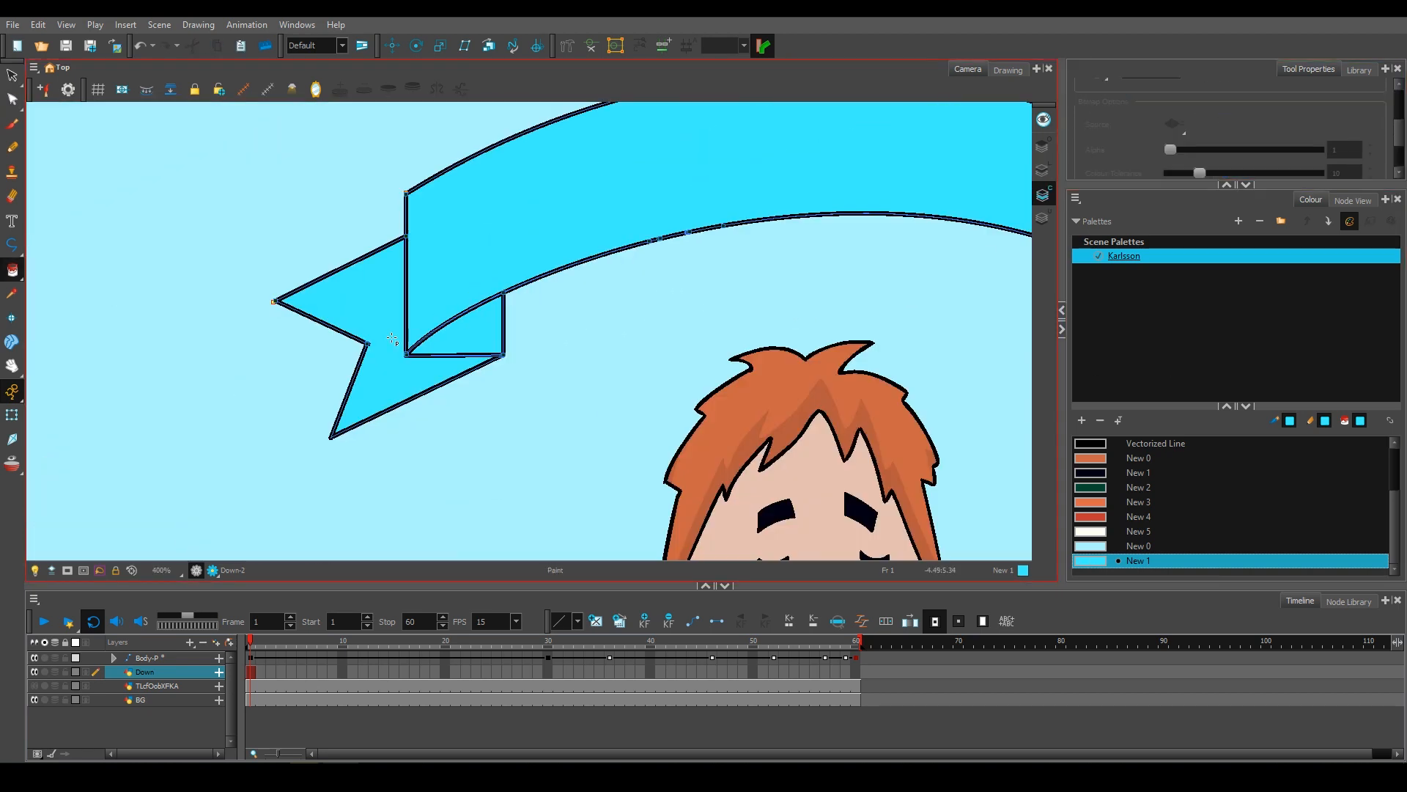
pyautogui.click(738, 237)
pyautogui.scroll(-4, 549, 274)
# Add a darker blue swatch to the palette and paint the inner folds of both banners with it.
pyautogui.doubleClick(1090, 561)
pyautogui.click(514, 269)
pyautogui.click(858, 420)
pyautogui.click(982, 354)
pyautogui.click(1036, 181)
pyautogui.hotkey('alt', 'i')
pyautogui.scroll(2, 388, 290)
pyautogui.click(541, 240)
pyautogui.click(352, 237)
pyautogui.scroll(3, 367, 139)
pyautogui.click(690, 230)
pyautogui.scroll(-5, 612, 260)
# Preview the rendered frame and extend the Down drawing's exposure to frame 60.
pyautogui.hotkey('alt', 's')
pyautogui.click(147, 701)
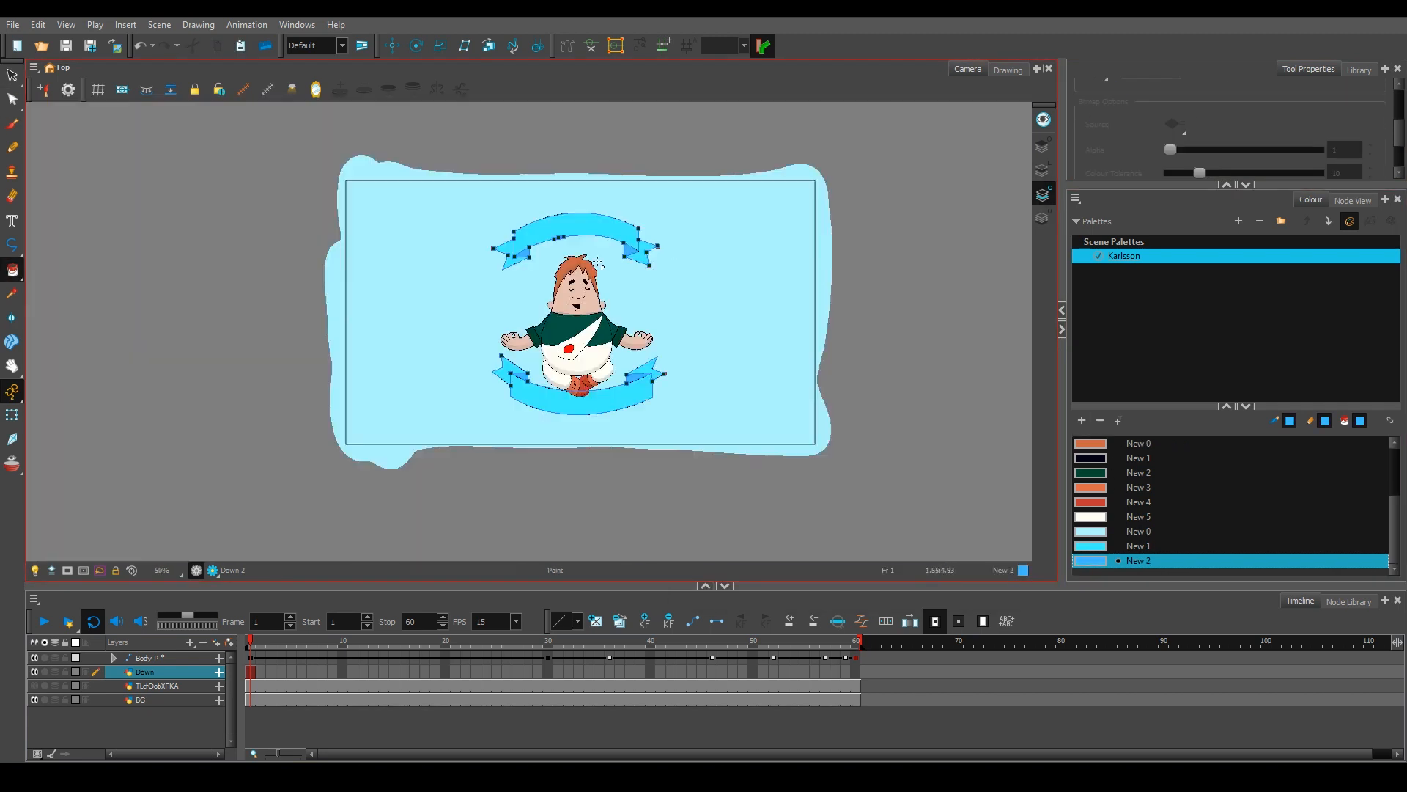
pyautogui.scroll(1, 590, 366)
pyautogui.click(213, 571)
pyautogui.click(253, 672)
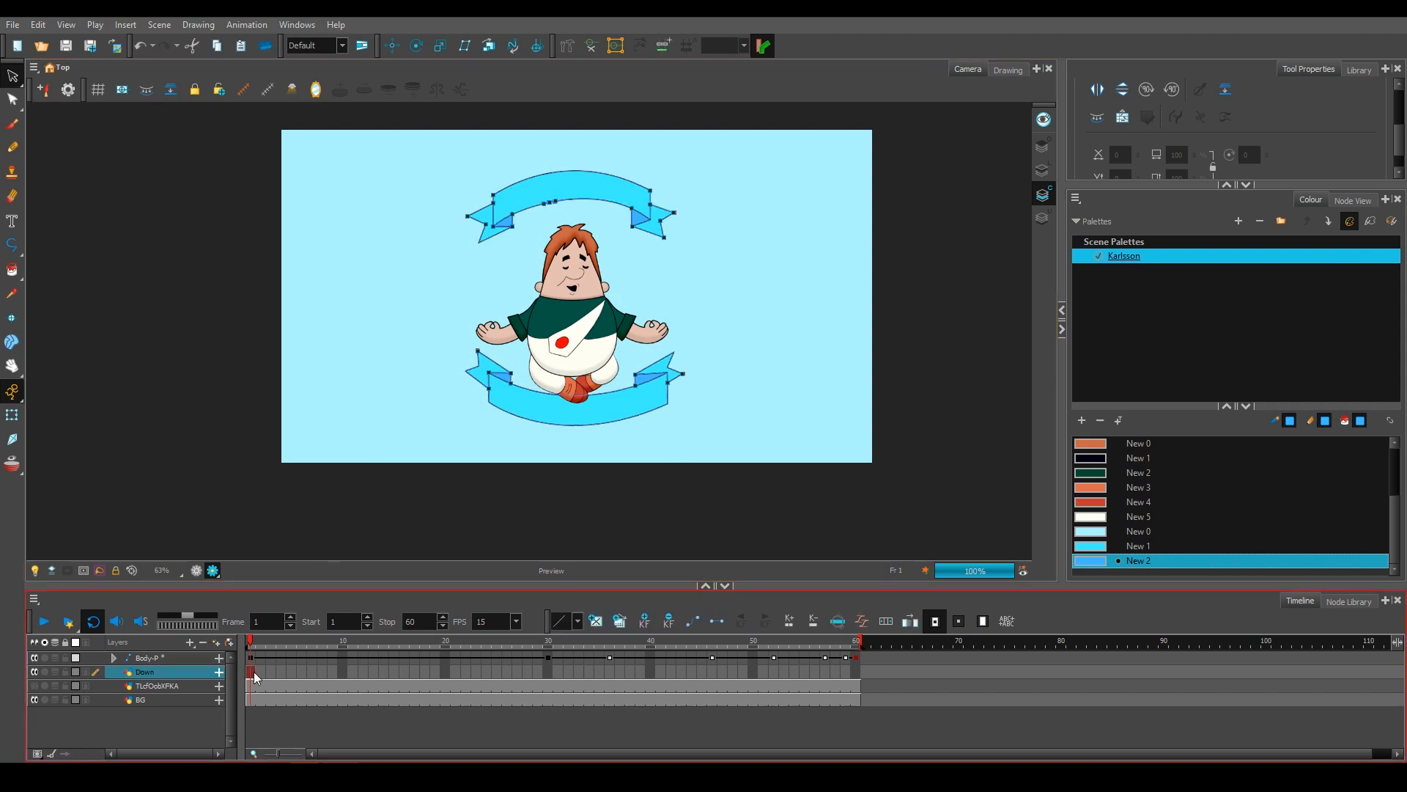
pyautogui.click(672, 700)
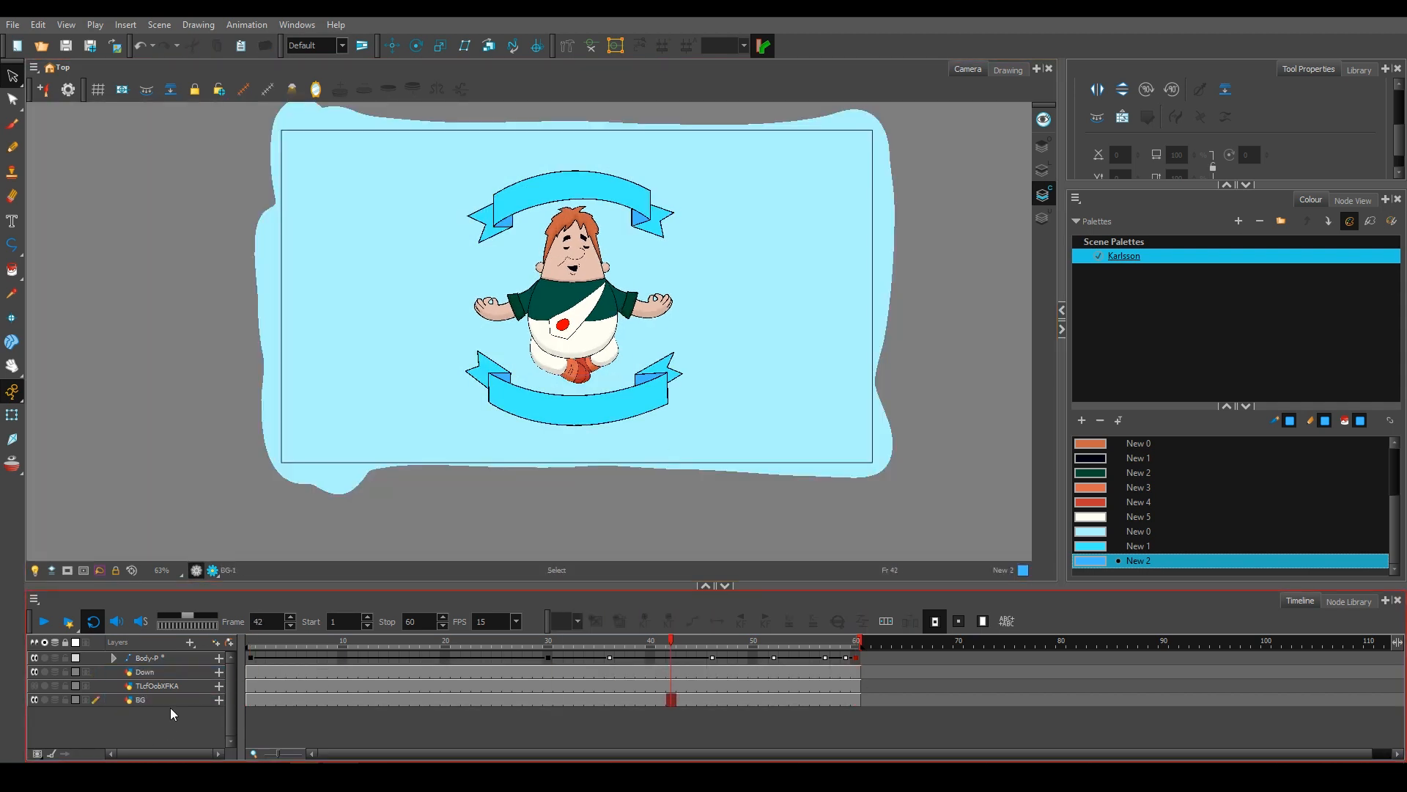
# Add a drawing layer named Propeller and draw a tall narrow rectangle on its line art beside the character.
pyautogui.click(218, 643)
pyautogui.write('Propeller')
pyautogui.press('Return')
pyautogui.click(1043, 170)
pyautogui.scroll(3, 870, 246)
pyautogui.moveTo(631, 192)
pyautogui.mouseDown()
pyautogui.moveTo(675, 353)
pyautogui.moveTo(750, 352)
pyautogui.mouseUp()
# Duplicate the rectangular blade and rotate the copy into place as the lower-right propeller blade.
pyautogui.click(12, 76)
pyautogui.hotkey('ctrl', 'c')
pyautogui.hotkey('ctrl', 'v')
pyautogui.scroll(-1, 728, 292)
pyautogui.scroll(2, 686, 279)
pyautogui.moveTo(662, 279); pyautogui.dragTo(750, 456)
pyautogui.scroll(-2, 769, 440)
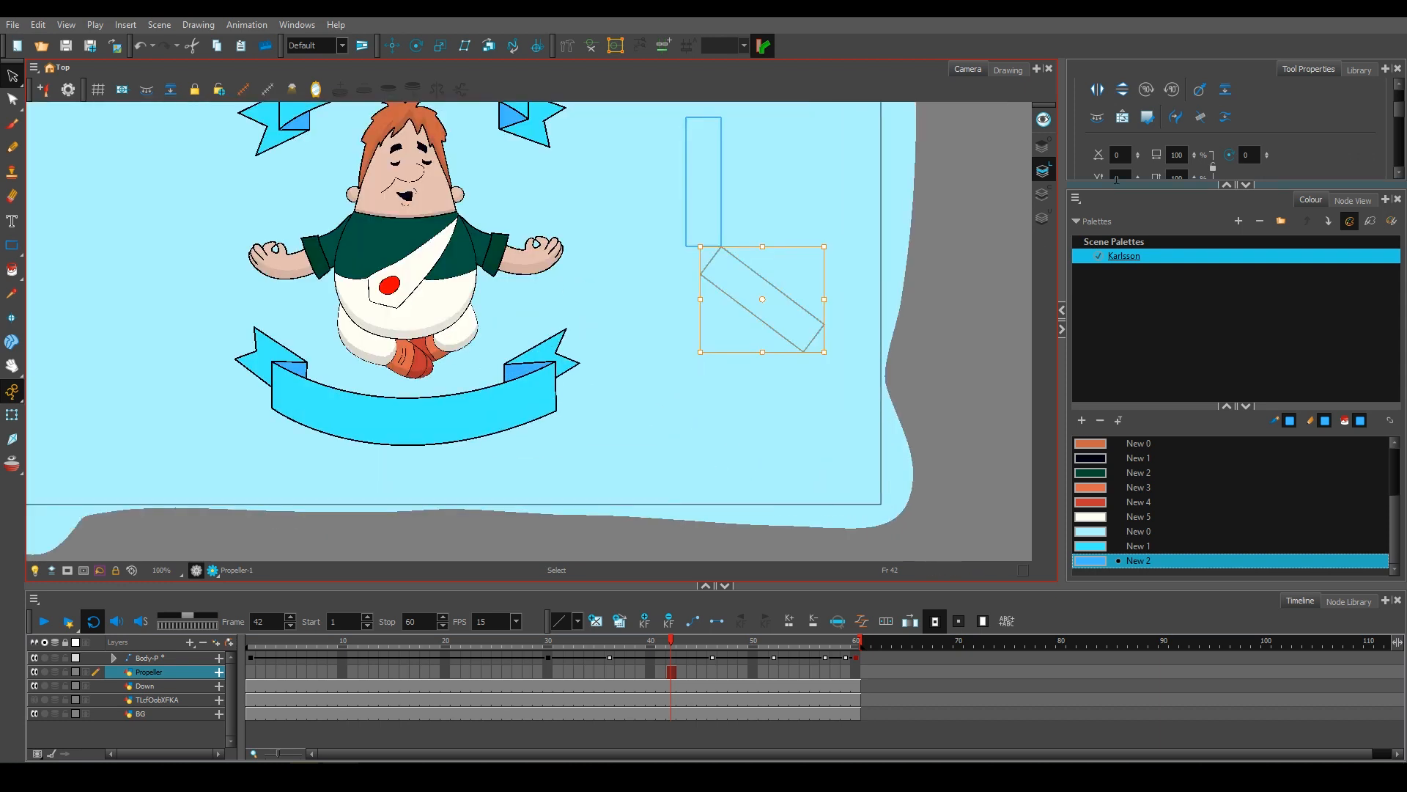
# Flip a blade copy horizontally for the lower-left blade and align both lower blades with the upper one.
pyautogui.click(1098, 90)
pyautogui.scroll(4, 635, 346)
pyautogui.moveTo(384, 505); pyautogui.dragTo(378, 496)
pyautogui.moveTo(590, 323); pyautogui.dragTo(584, 317)
pyautogui.scroll(-1, 631, 345)
pyautogui.moveTo(829, 251); pyautogui.dragTo(660, 373)
pyautogui.moveTo(907, 424); pyautogui.dragTo(914, 414)
pyautogui.moveTo(756, 282); pyautogui.dragTo(766, 273)
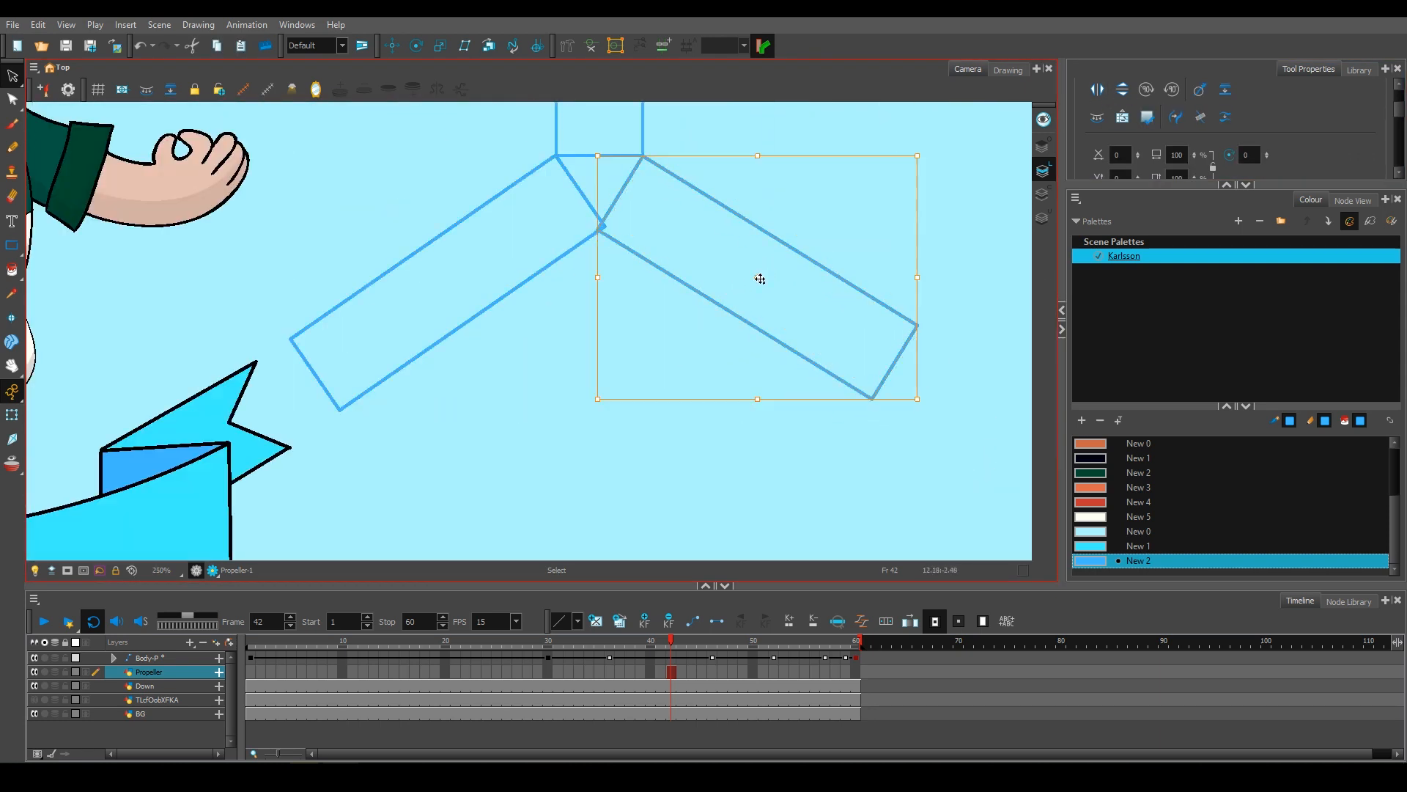
# Fine-tune the rotation and position of the two lower blades so the three blades enclose a triangular hub.
pyautogui.scroll(2, 657, 333)
pyautogui.moveTo(548, 447); pyautogui.dragTo(552, 453)
pyautogui.moveTo(623, 242); pyautogui.dragTo(560, 368)
pyautogui.moveTo(748, 361); pyautogui.dragTo(756, 356)
pyautogui.click(475, 236)
pyautogui.moveTo(516, 171); pyautogui.dragTo(531, 192)
pyautogui.moveTo(276, 352); pyautogui.dragTo(254, 354)
pyautogui.scroll(-7, 463, 301)
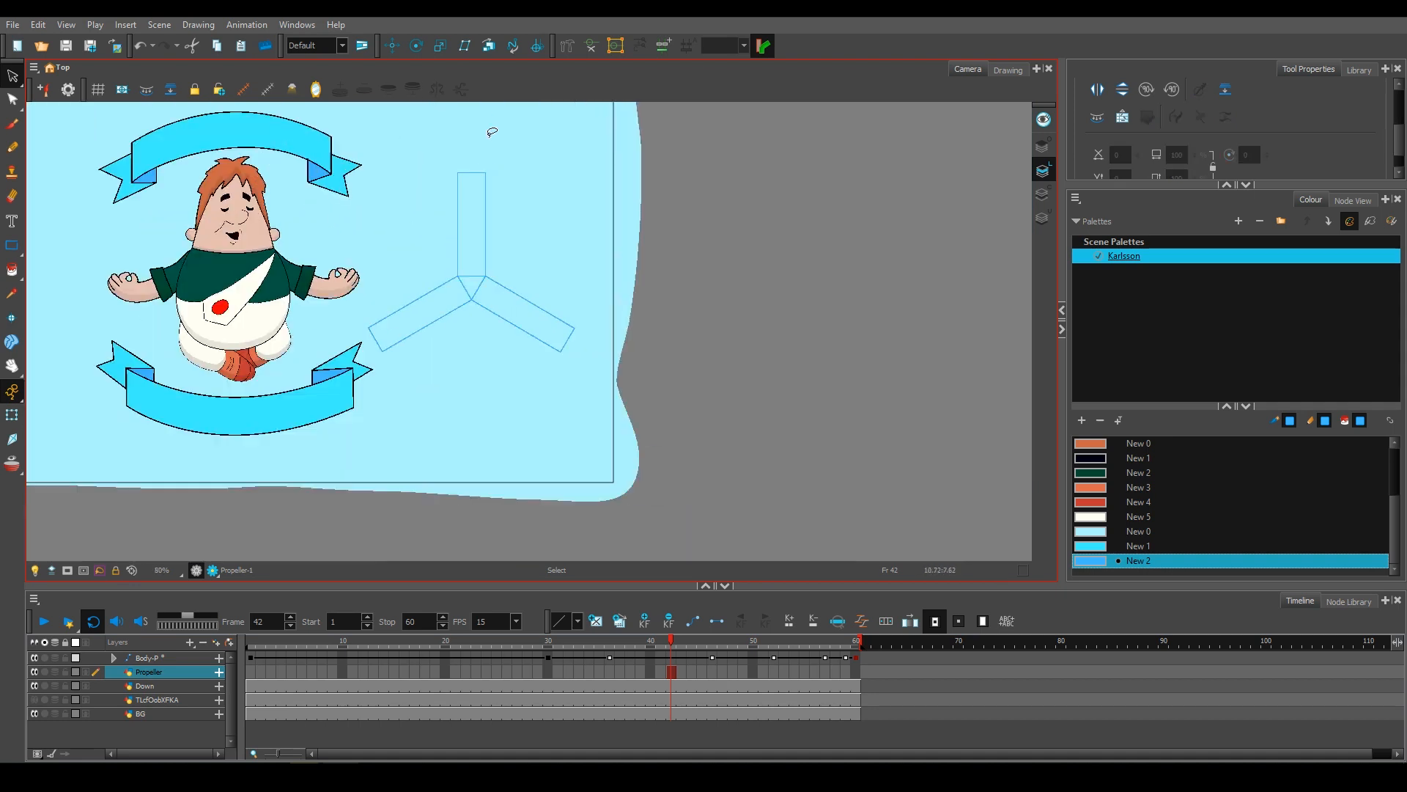
# Recolour all propeller outlines with the near-black New 1 swatch.
pyautogui.moveTo(490, 132); pyautogui.dragTo(555, 225)
pyautogui.doubleClick(1091, 458)
pyautogui.click(1034, 179)
pyautogui.click(638, 176)
pyautogui.click(12, 100)
pyautogui.scroll(4, 461, 174)
pyautogui.click(462, 171)
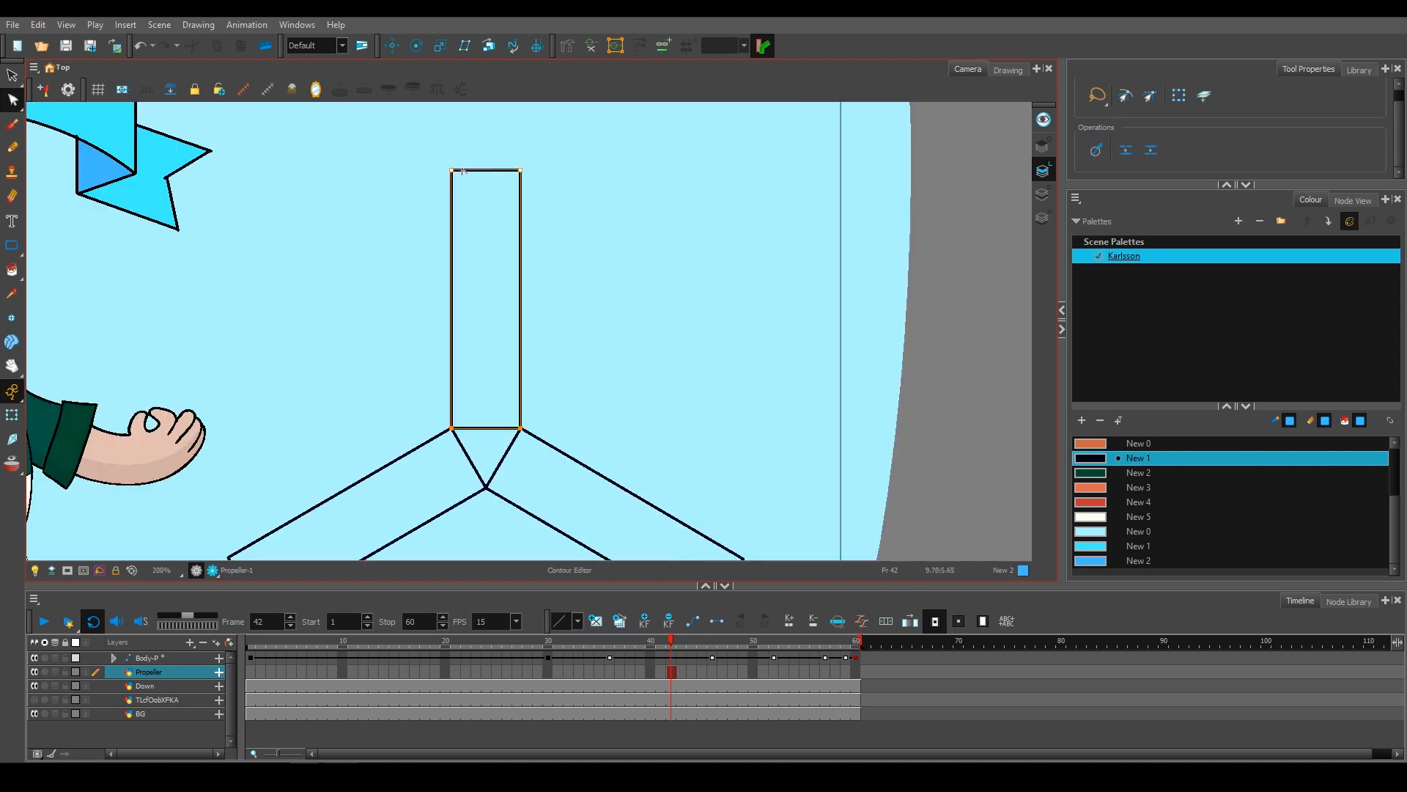
pyautogui.hotkey('ctrl', 'a')
pyautogui.click(12, 76)
pyautogui.scroll(-2, 654, 252)
pyautogui.hotkey('ctrl', 'a')
pyautogui.click(1092, 460)
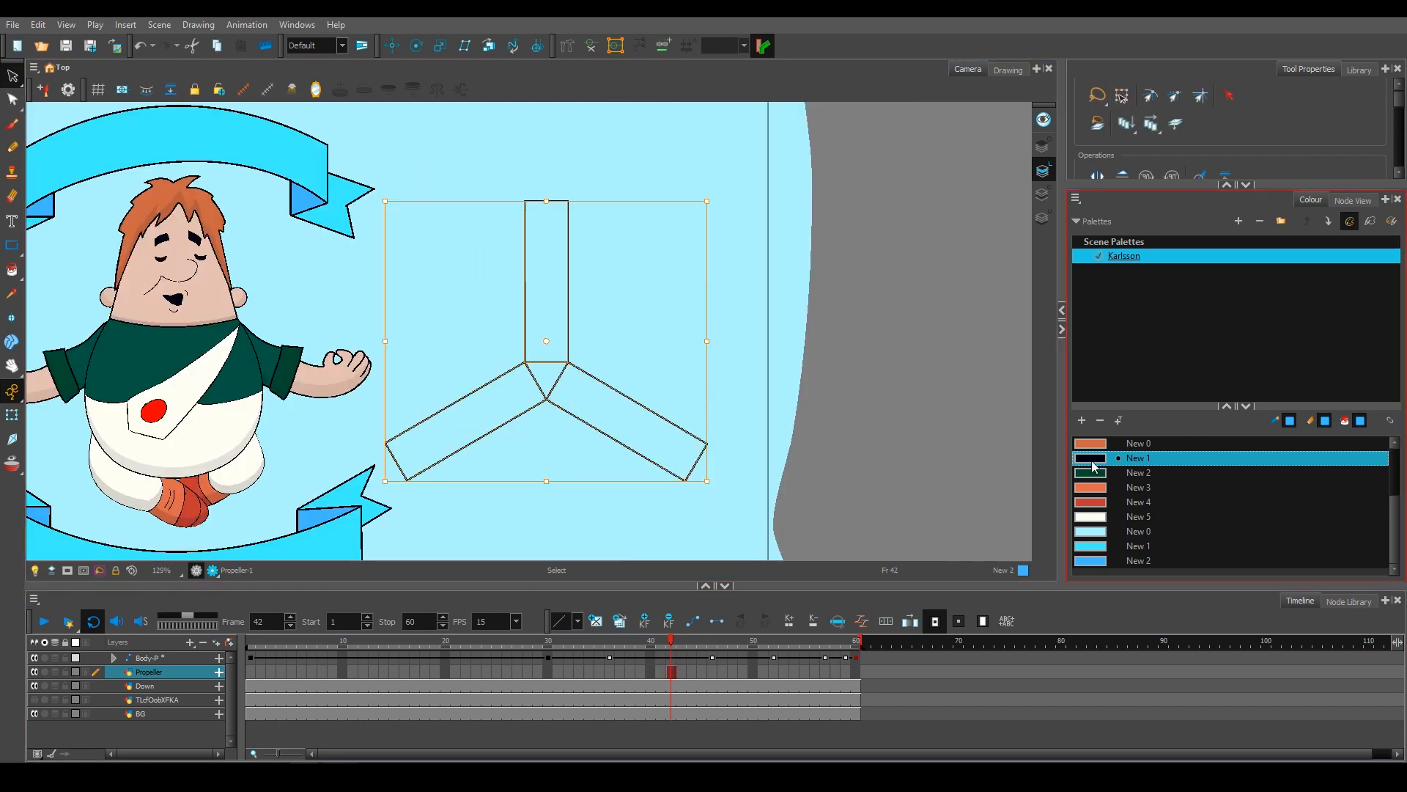
# Widen the upper blade's outer end and round its tip with the Contour Editor.
pyautogui.click(13, 100)
pyautogui.scroll(3, 513, 202)
pyautogui.click(594, 187)
pyautogui.scroll(-1, 590, 187)
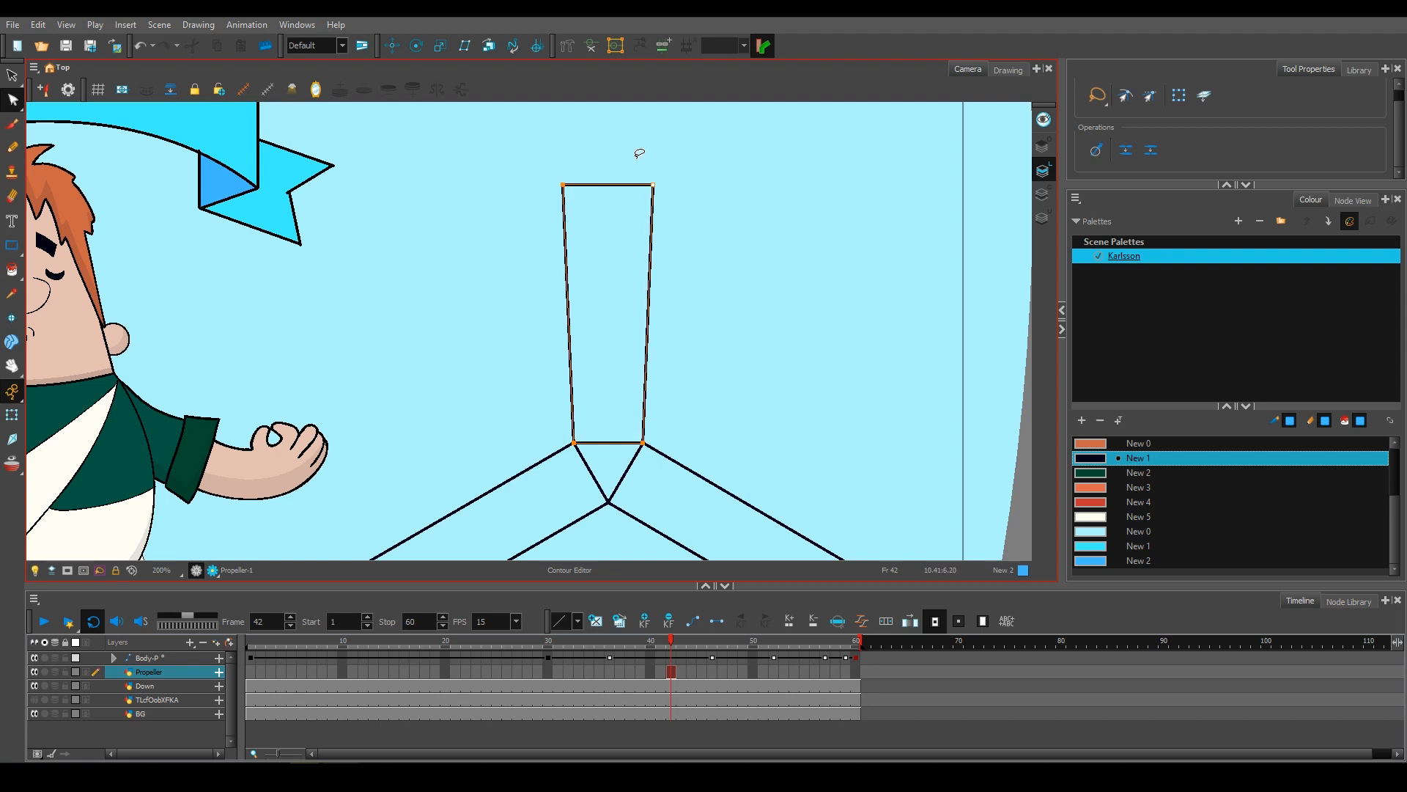
pyautogui.scroll(3, 624, 185)
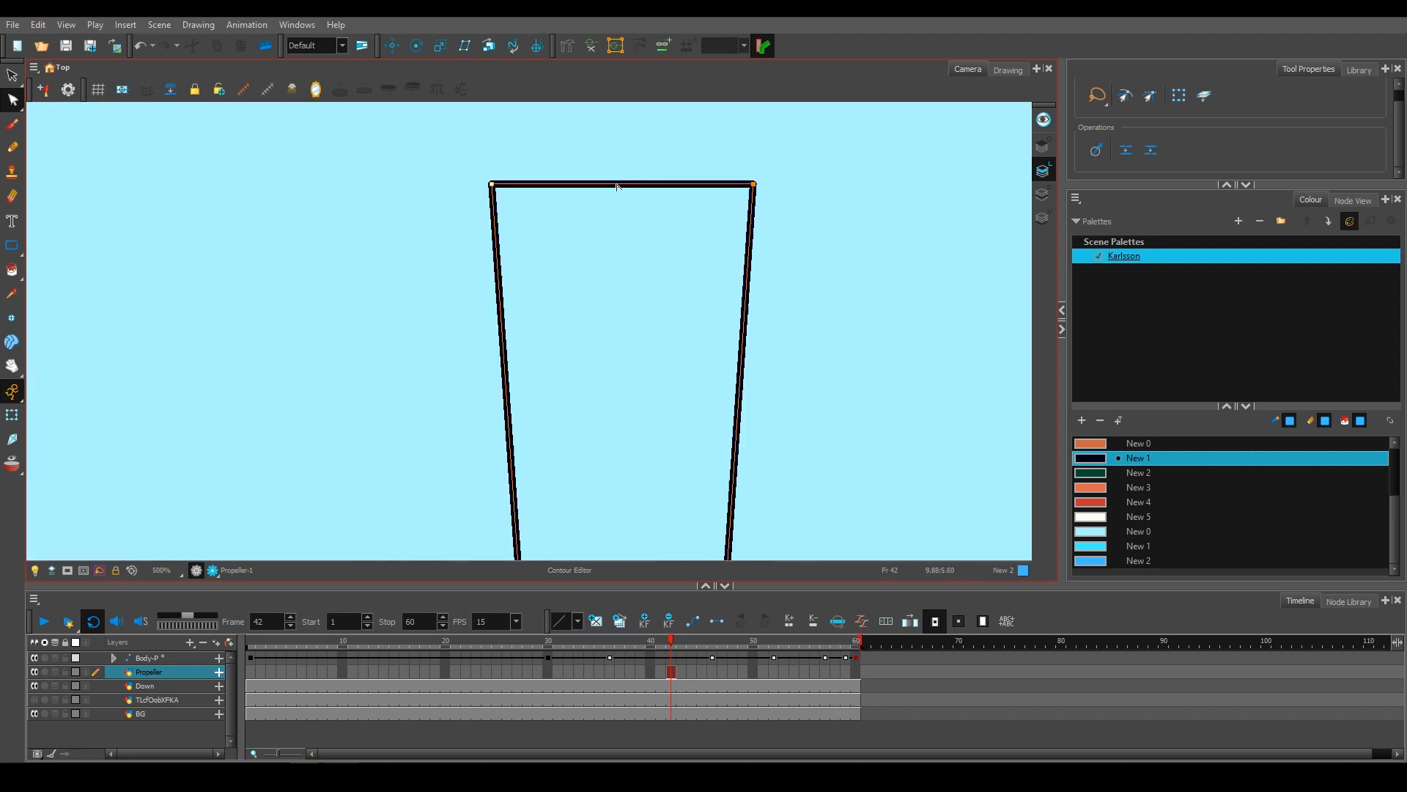
pyautogui.scroll(-5, 619, 147)
# Rotate a copy of the rounded blade onto the lower-right position and delete the old rectangle there.
pyautogui.hotkey('alt', 's')
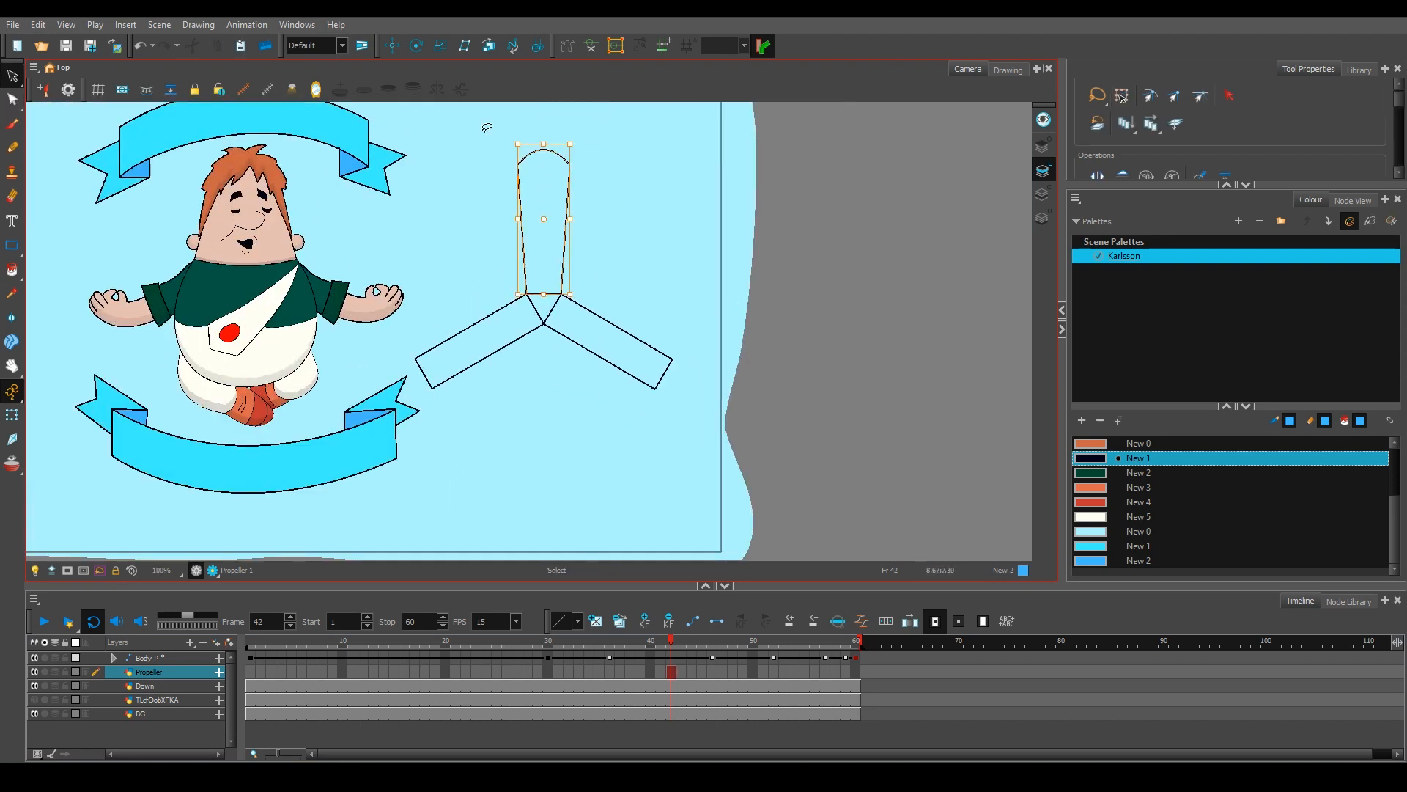
pyautogui.moveTo(613, 316); pyautogui.dragTo(614, 317)
pyautogui.moveTo(546, 219); pyautogui.dragTo(615, 349)
pyautogui.scroll(5, 599, 316)
pyautogui.moveTo(305, 211); pyautogui.dragTo(296, 228)
pyautogui.moveTo(665, 471); pyautogui.dragTo(672, 452)
pyautogui.scroll(-4, 638, 394)
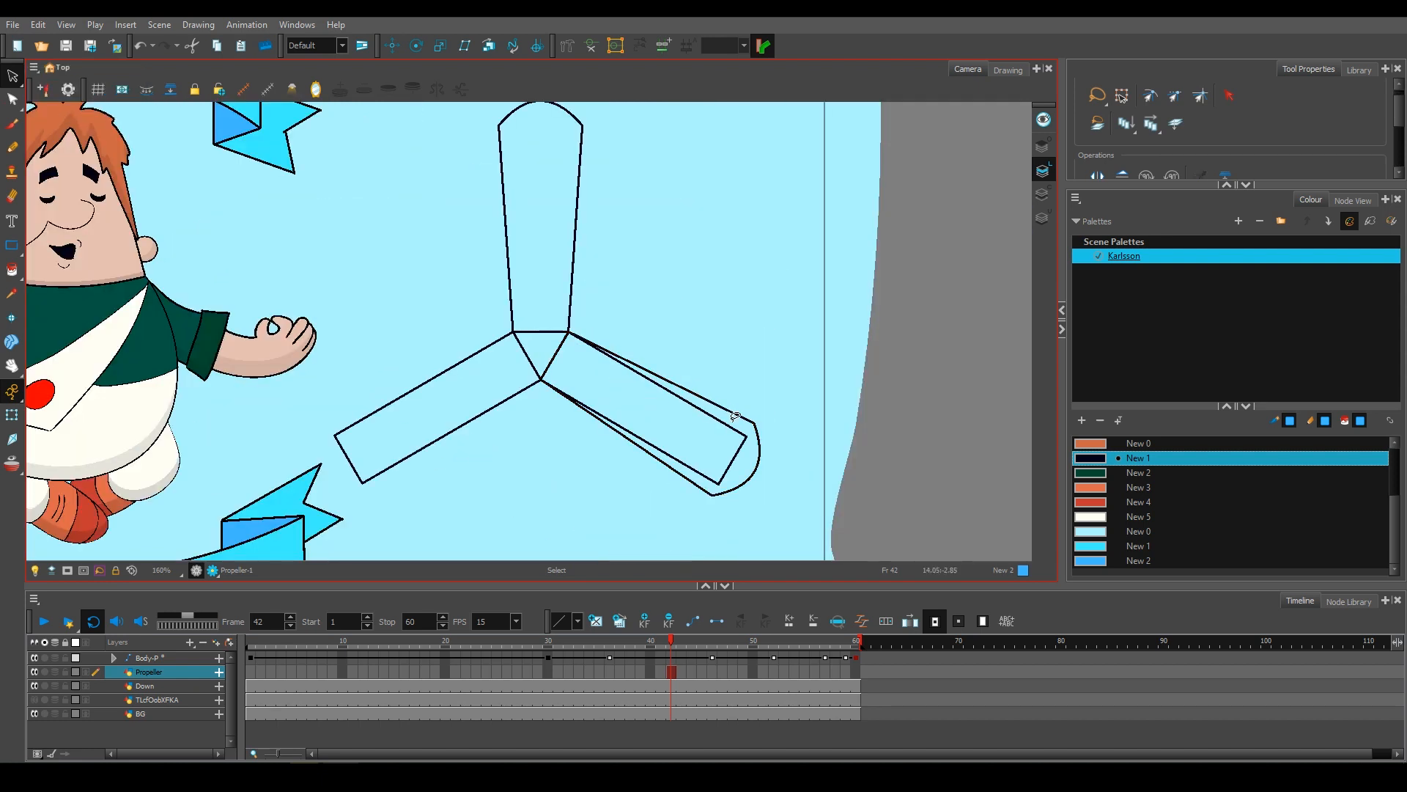
pyautogui.click(729, 461)
pyautogui.press('Delete')
# Duplicate the lower-right blade, flip it horizontally into the lower-left position, and delete the old rectangle there.
pyautogui.scroll(-3, 550, 253)
pyautogui.click(648, 297)
pyautogui.hotkey('ctrl', 'c')
pyautogui.hotkey('ctrl', 'v')
pyautogui.click(1097, 176)
pyautogui.scroll(3, 572, 290)
pyautogui.moveTo(749, 230); pyautogui.dragTo(520, 231)
pyautogui.scroll(4, 520, 229)
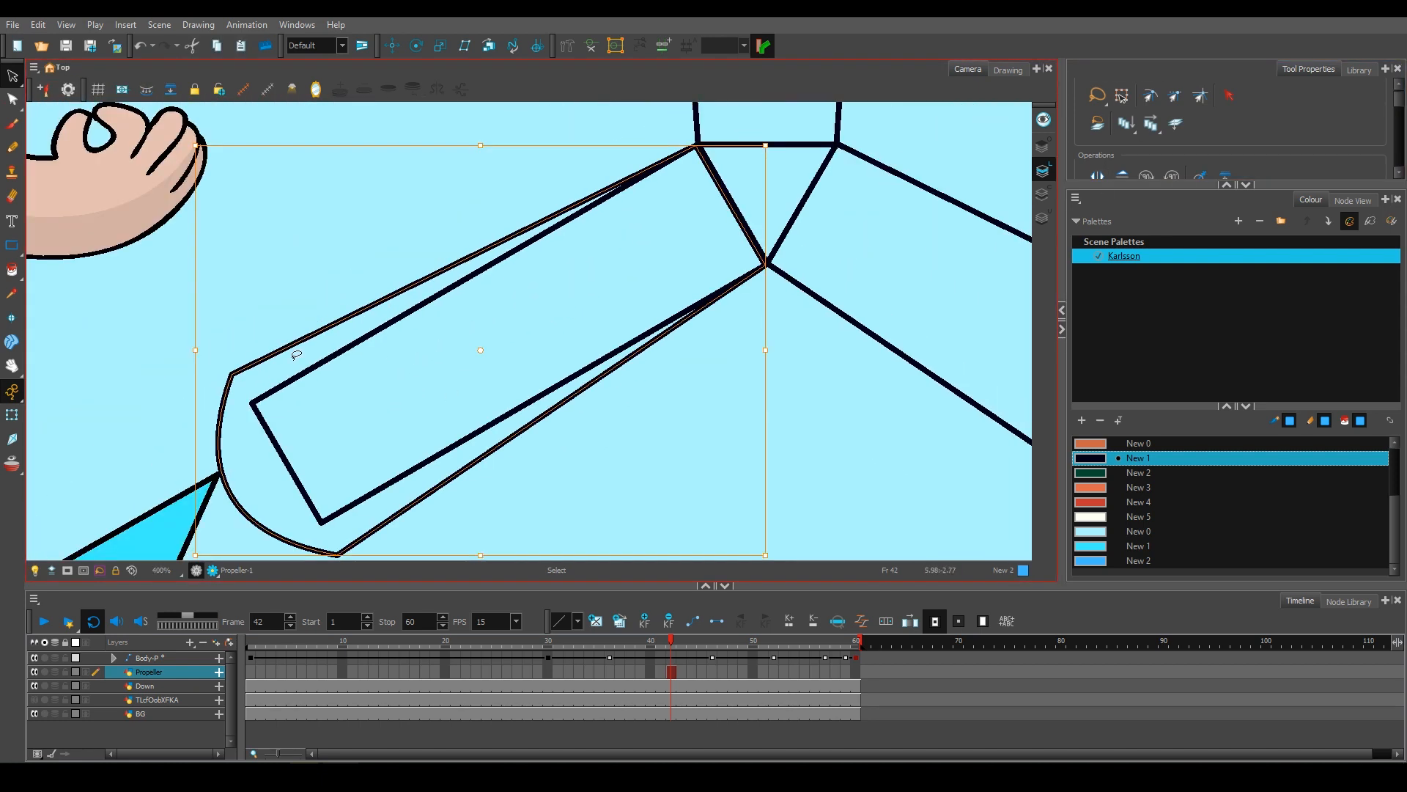
pyautogui.press('Delete')
pyautogui.scroll(-8, 425, 367)
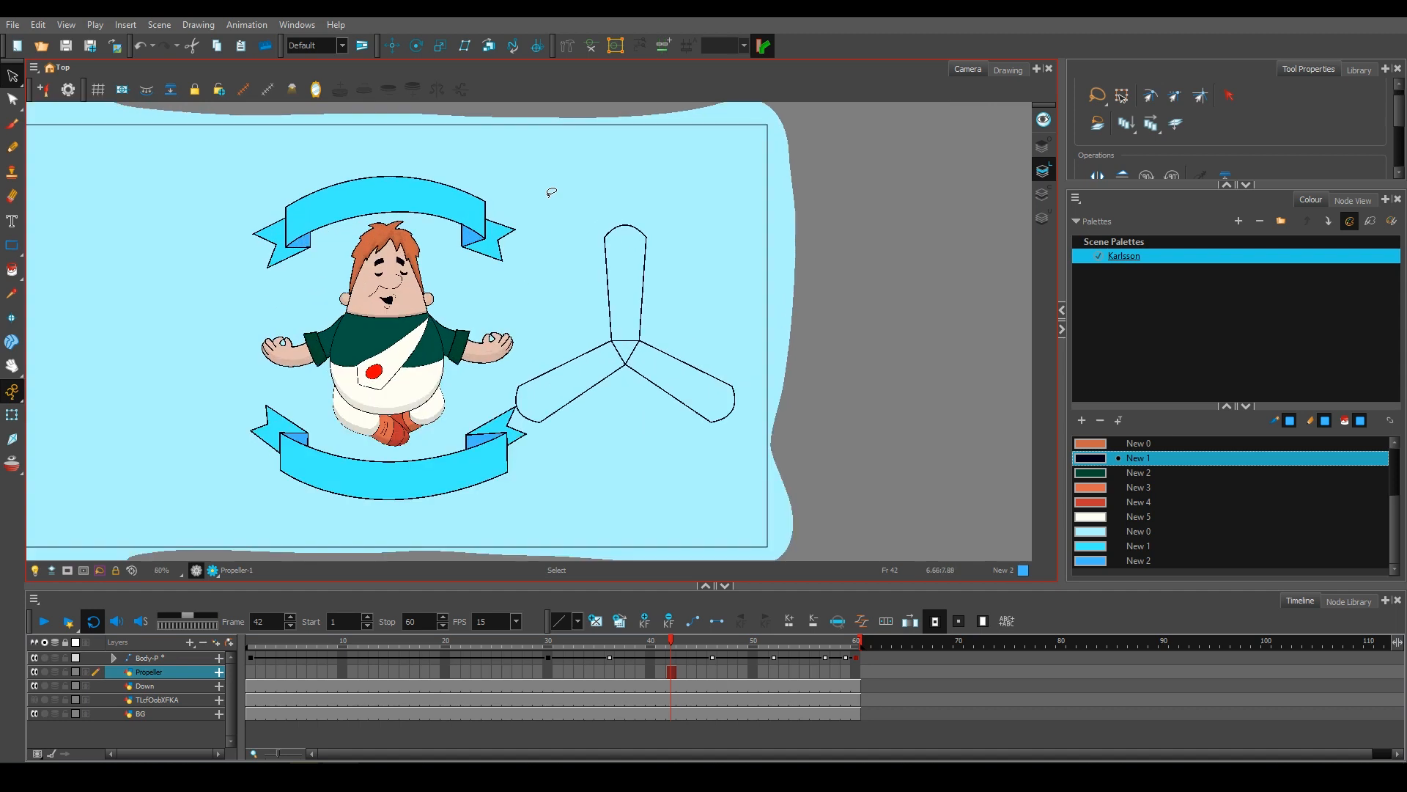
# Create colour art from the propeller outlines and paint its three blades with the red New 4 swatch.
pyautogui.scroll(-2, 1102, 125)
pyautogui.click(1100, 119)
pyautogui.press('l')
pyautogui.hotkey('alt', 'i')
pyautogui.click(1138, 502)
pyautogui.click(586, 377)
pyautogui.click(625, 315)
pyautogui.click(649, 362)
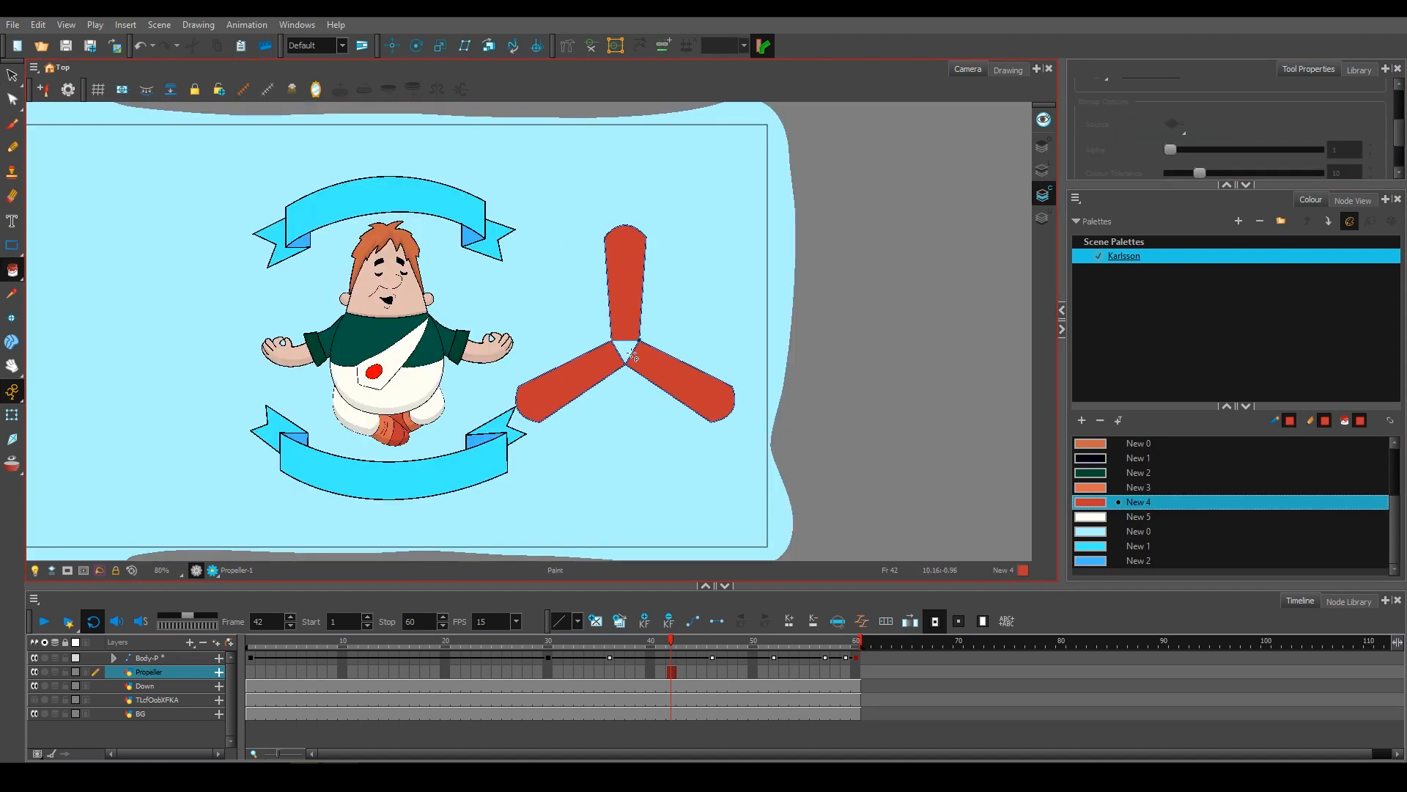
# Recolour the propeller blades with a new, darker and less saturated red swatch, New 3.
pyautogui.doubleClick(1097, 561)
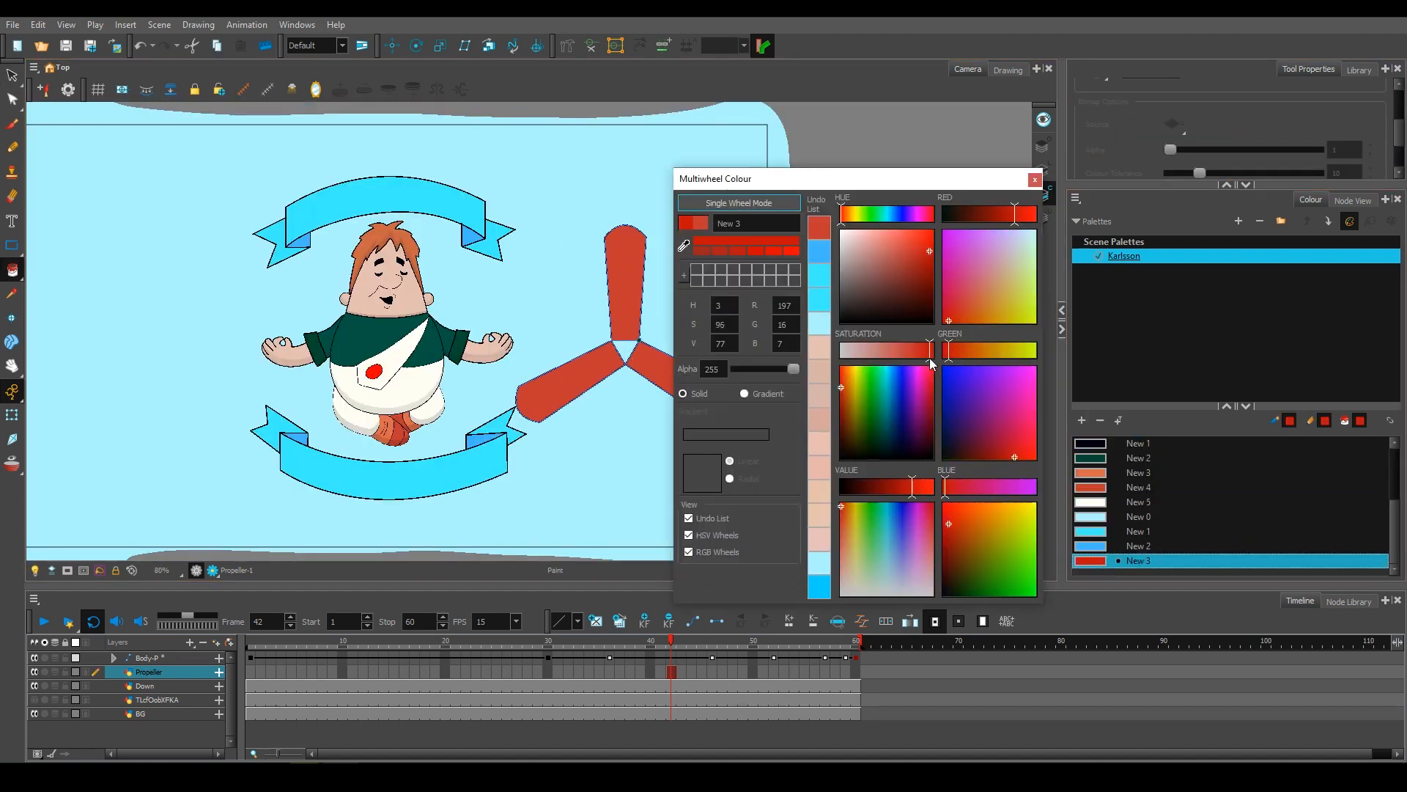
pyautogui.moveTo(922, 352); pyautogui.dragTo(902, 352)
pyautogui.click(1035, 179)
pyautogui.hotkey('alt', 's')
pyautogui.hotkey('ctrl', 'a')
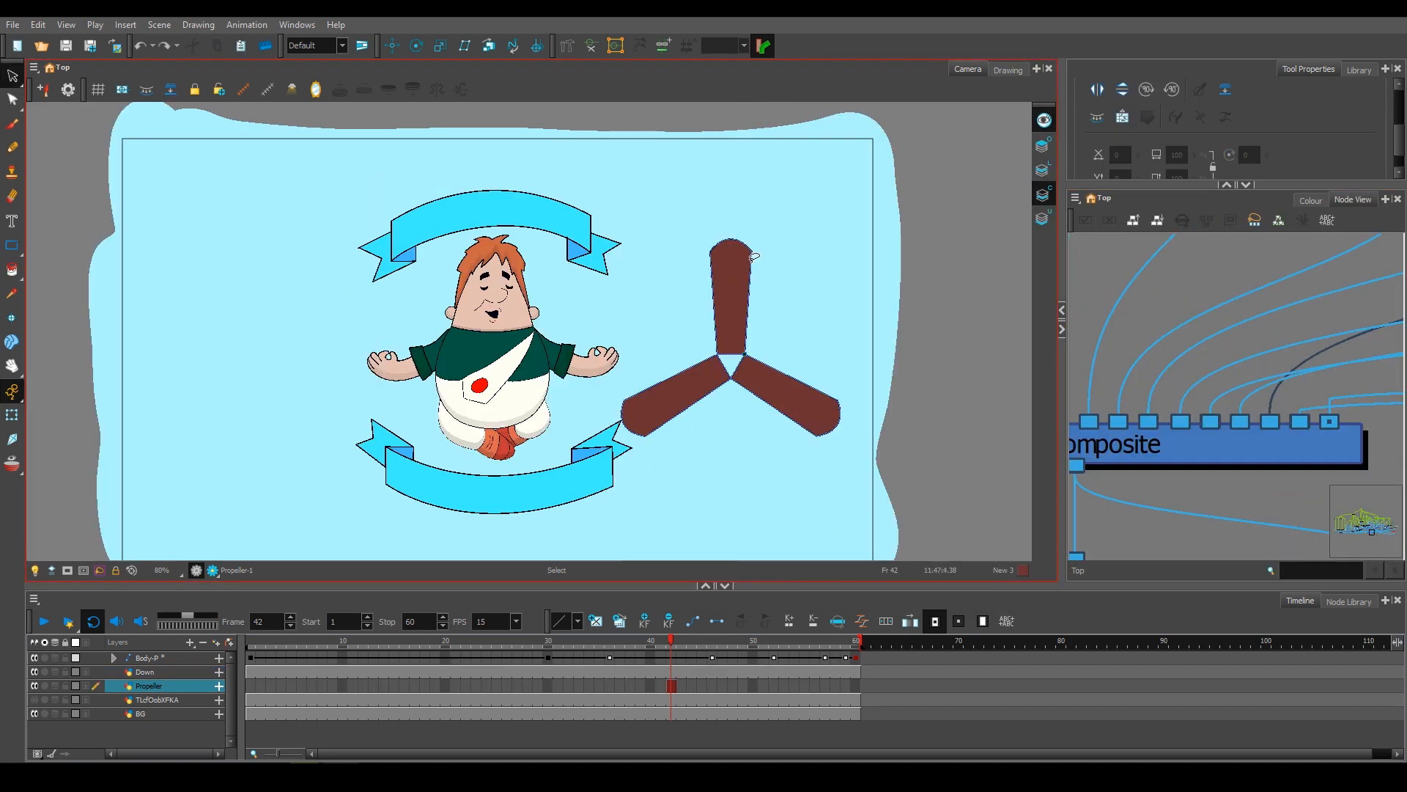
# Move the whole propeller drawing behind the character's torso and attach a peg above the Propeller node.
pyautogui.moveTo(747, 349); pyautogui.dragTo(509, 338)
pyautogui.scroll(4, 509, 338)
pyautogui.scroll(-2, 514, 334)
pyautogui.click(1044, 171)
pyautogui.hotkey('ctrl', 'a')
pyautogui.moveTo(878, 363); pyautogui.dragTo(506, 346)
pyautogui.scroll(-2, 506, 345)
pyautogui.moveTo(637, 322); pyautogui.dragTo(754, 308)
pyautogui.scroll(-7, 1239, 345)
pyautogui.scroll(3, 1275, 345)
pyautogui.click(1256, 338)
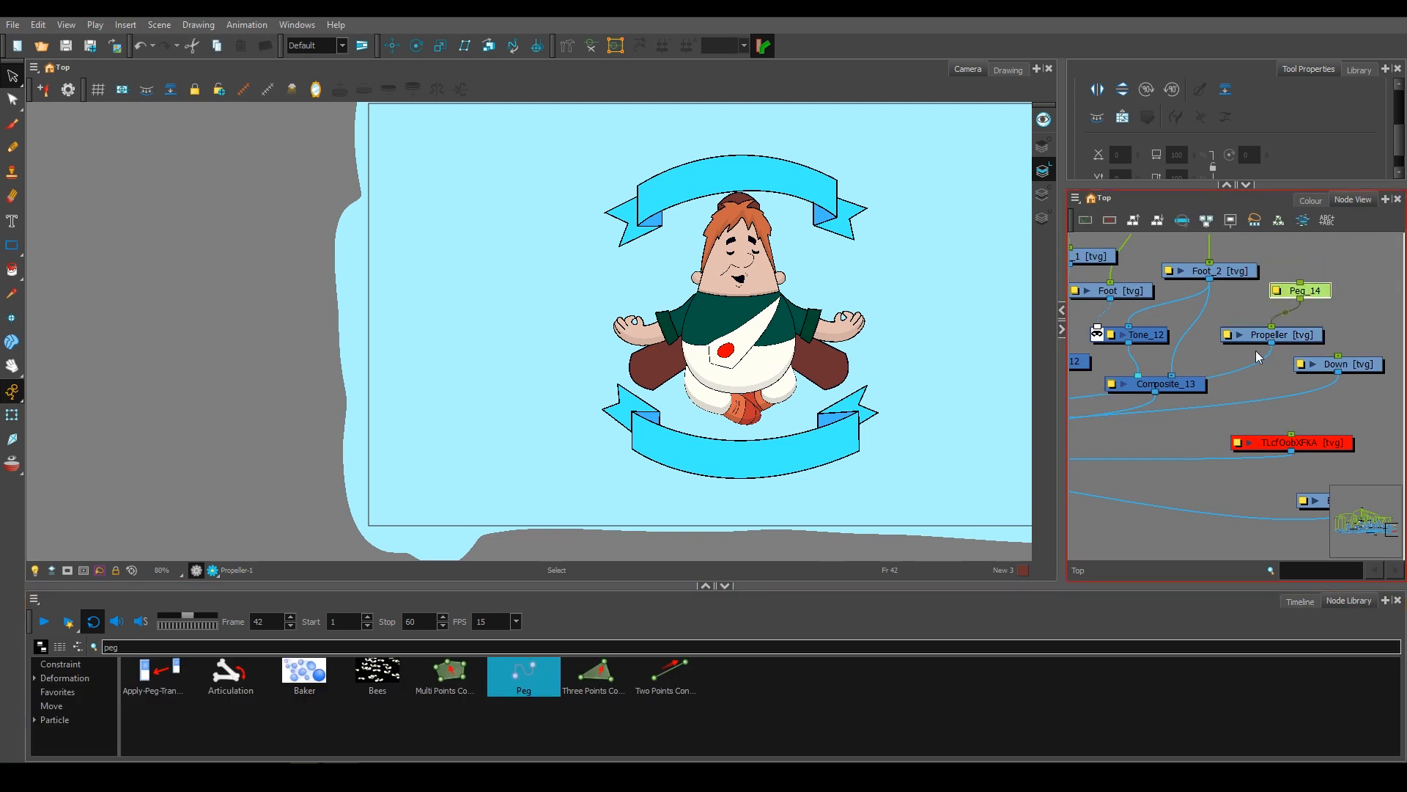
# Parent the propeller's peg to the body rig and scale the propeller down behind the torso.
pyautogui.scroll(-5, 1324, 396)
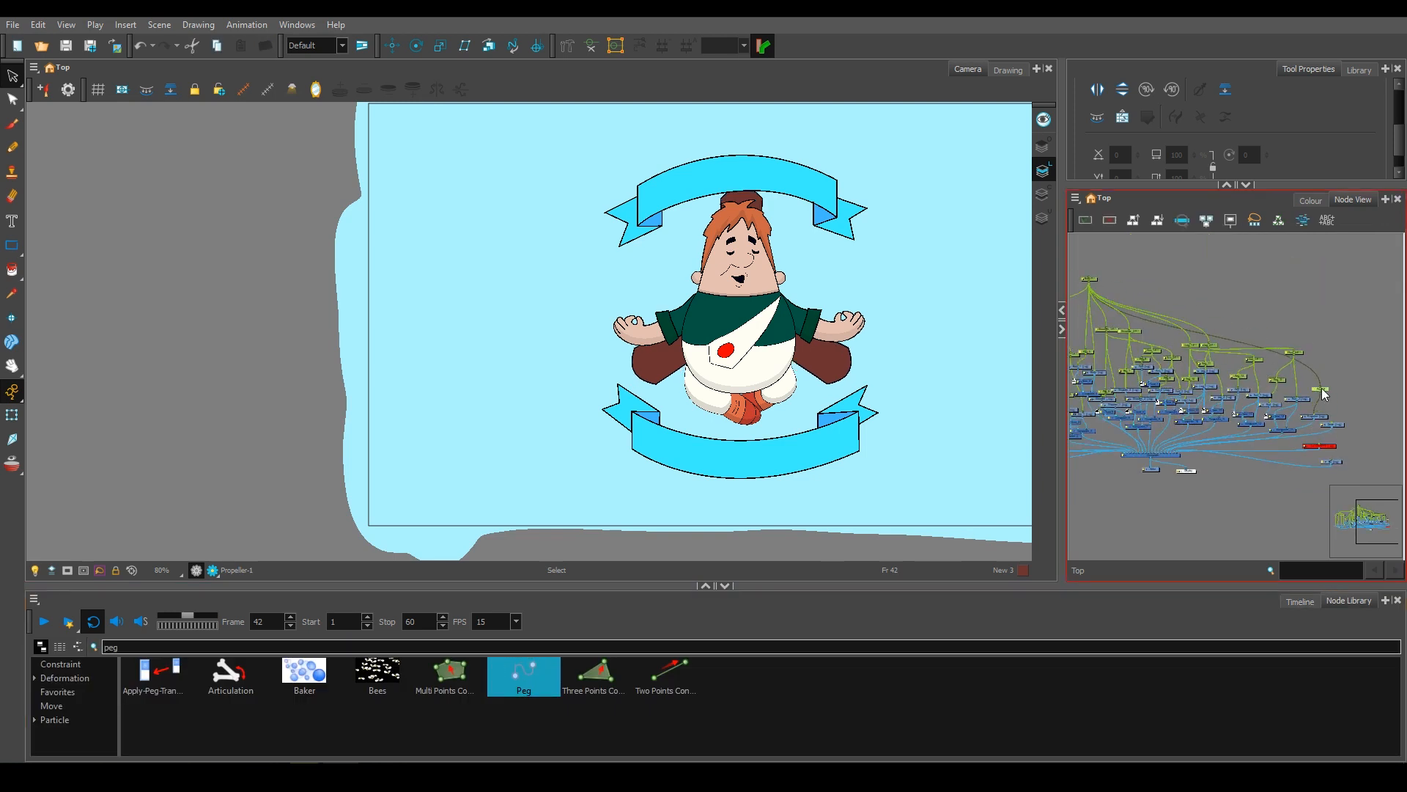
pyautogui.click(441, 45)
pyautogui.moveTo(856, 169); pyautogui.dragTo(841, 184)
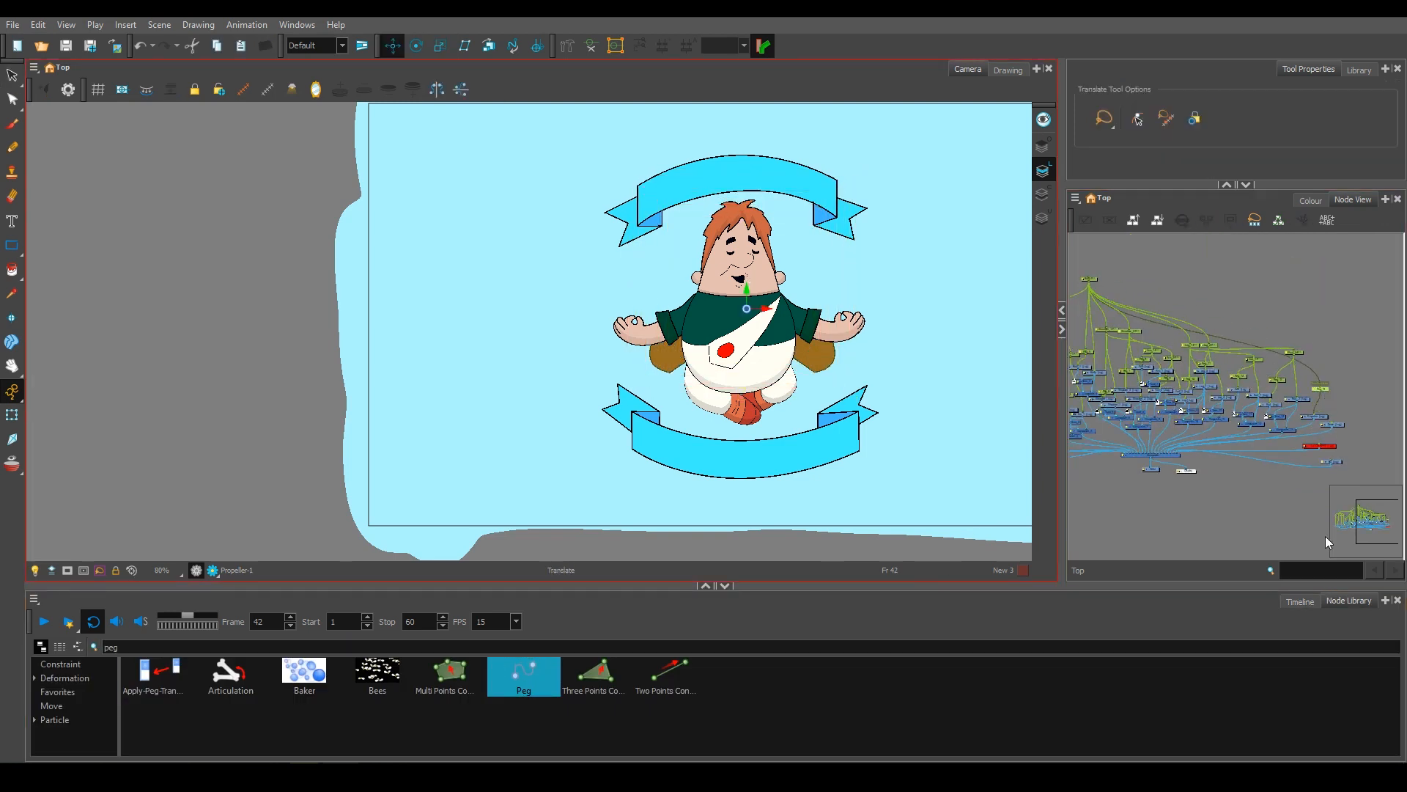
# Expose the propeller drawing from frame 1 and key its peg's rotation at frames 1 and 29.
pyautogui.click(1300, 601)
pyautogui.click(247, 643)
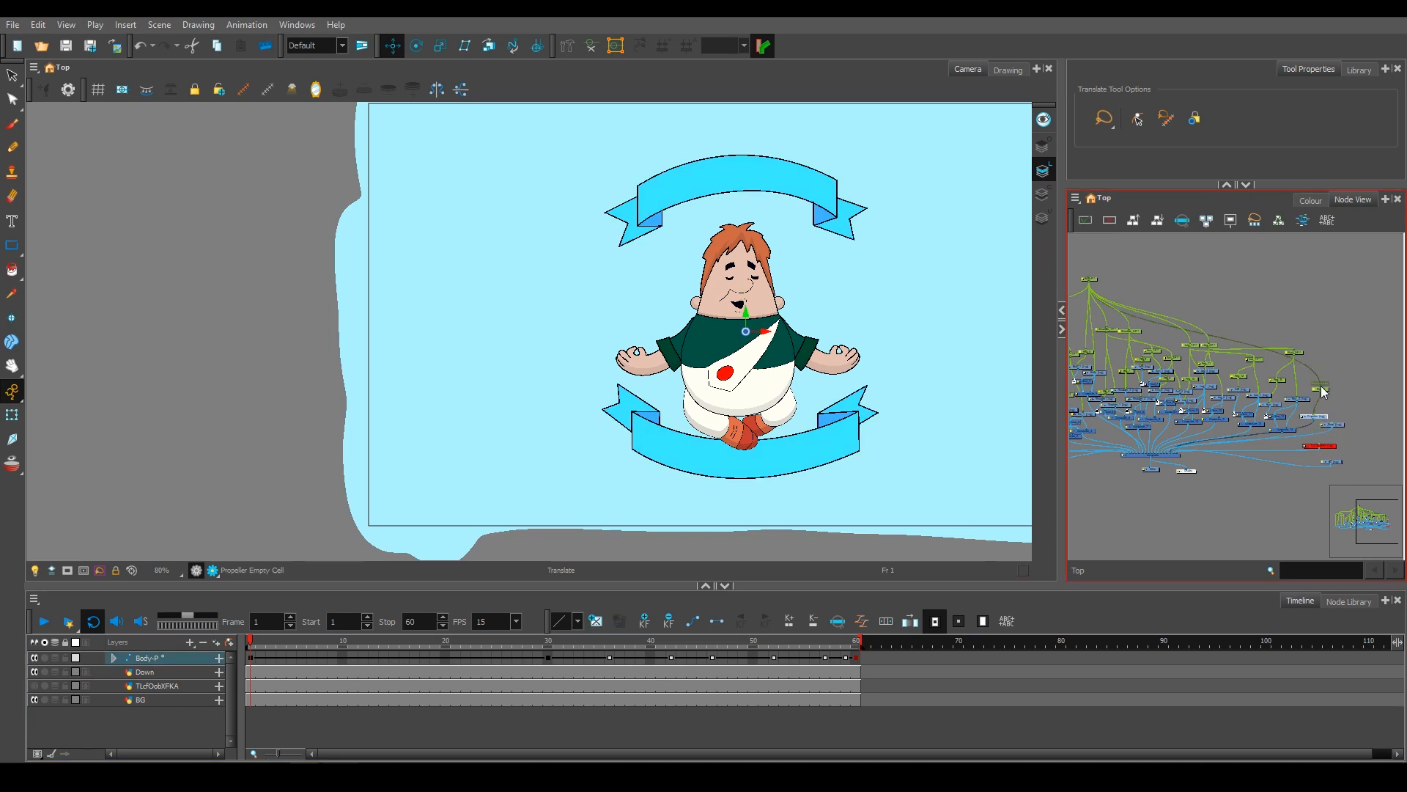
pyautogui.click(145, 671)
pyautogui.scroll(3, 1353, 423)
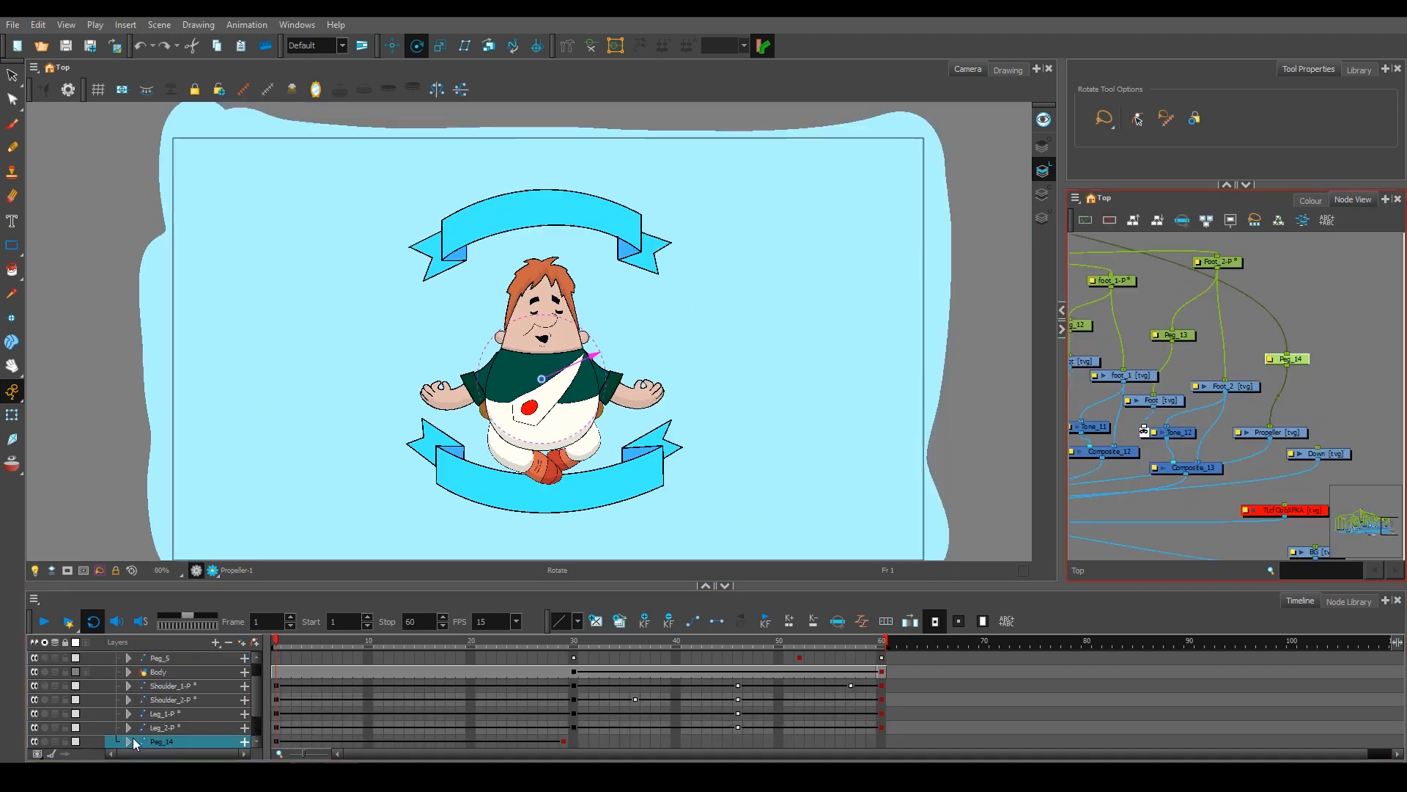
# Add a rotation keyframe for the propeller's peg at frame 60 by turning the propeller, and play back the spin.
pyautogui.moveTo(331, 645); pyautogui.dragTo(297, 645)
pyautogui.click(160, 711)
pyautogui.click(648, 623)
pyautogui.moveTo(654, 642); pyautogui.dragTo(883, 642)
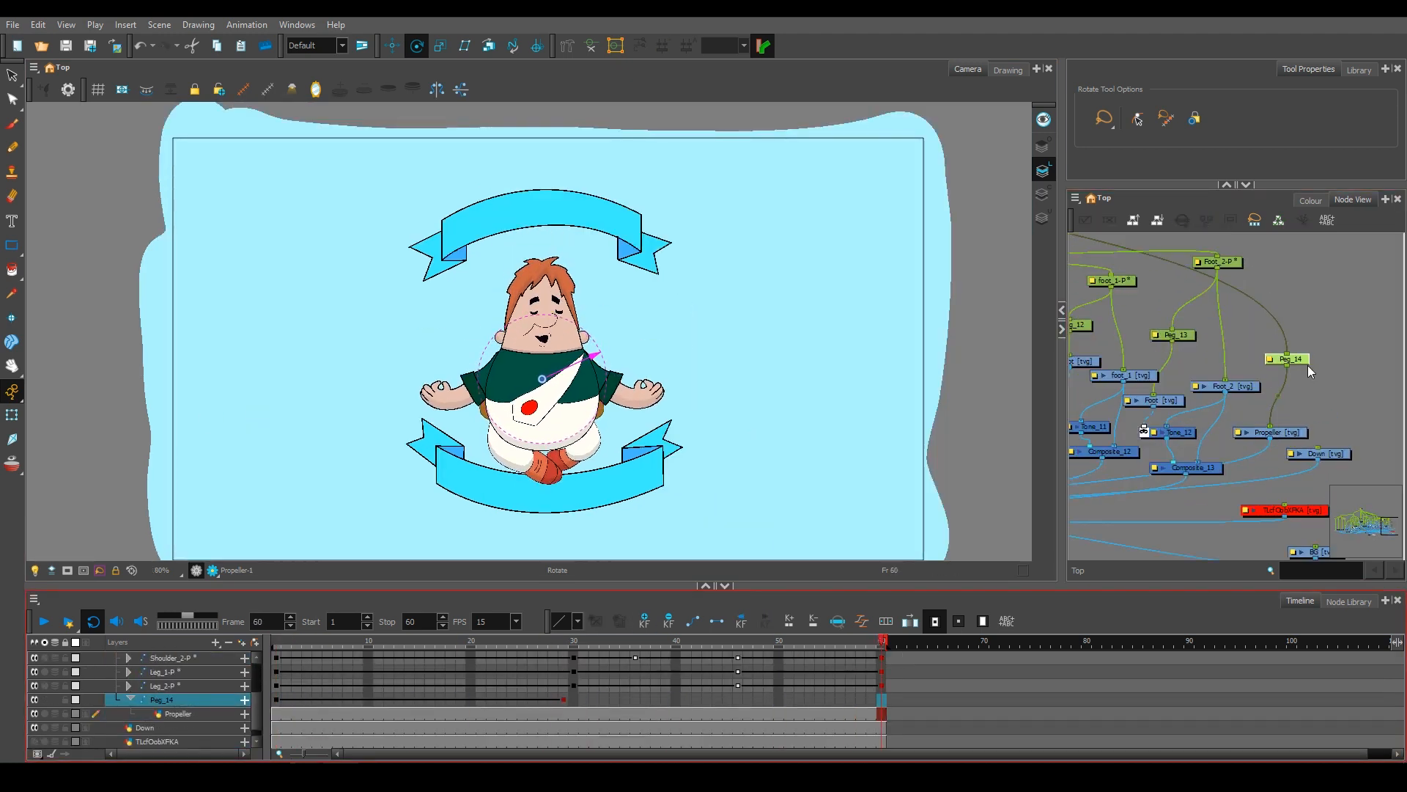
pyautogui.click(44, 622)
pyautogui.click(44, 622)
pyautogui.scroll(3, 570, 359)
pyautogui.moveTo(628, 328); pyautogui.dragTo(647, 368)
pyautogui.click(44, 621)
pyautogui.scroll(-3, 424, 337)
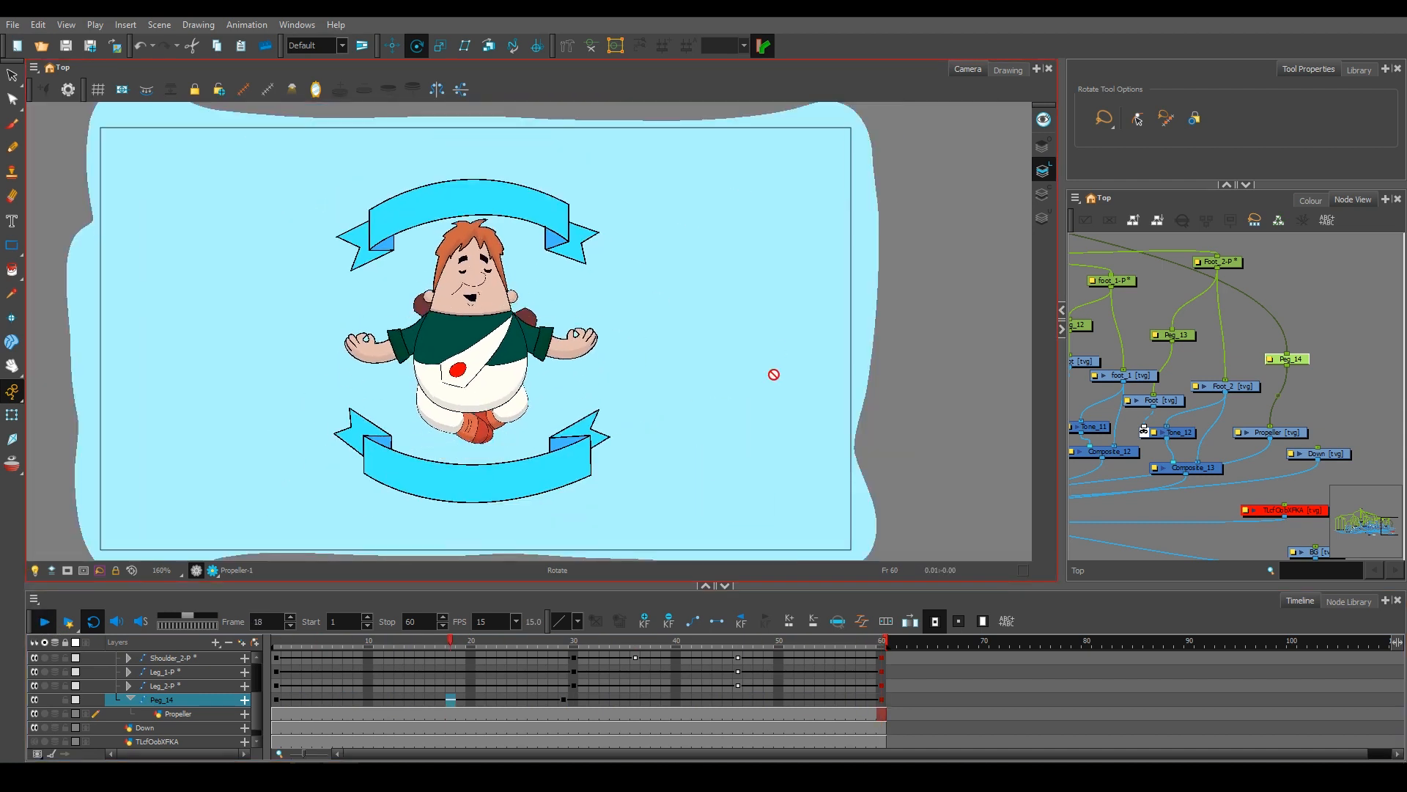
# Fine-tune the propeller's rotation at frame 60 and replay the loop.
pyautogui.click(883, 645)
pyautogui.scroll(3, 498, 332)
pyautogui.moveTo(561, 306); pyautogui.dragTo(575, 324)
pyautogui.hotkey('shift', 'Return')
pyautogui.scroll(-2, 469, 338)
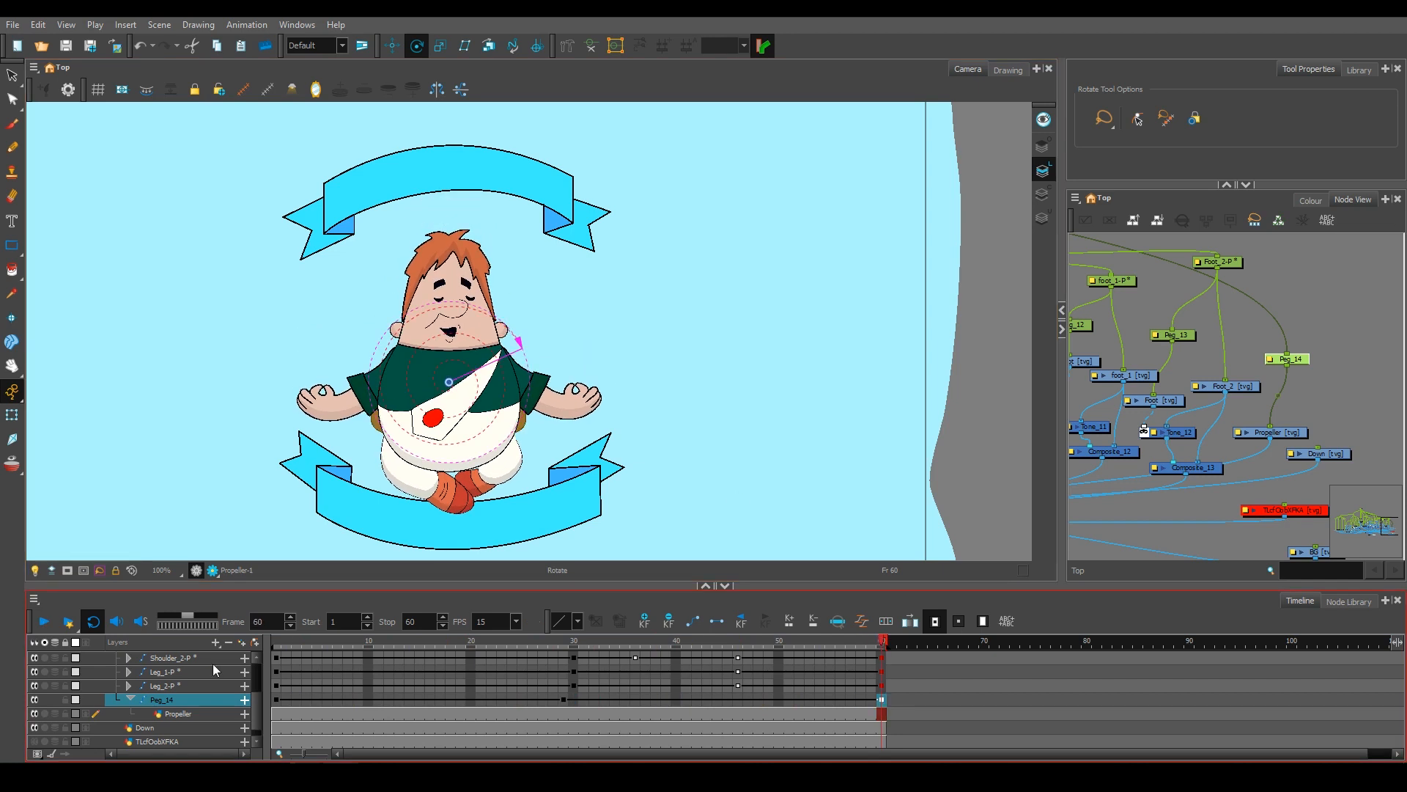
pyautogui.click(44, 622)
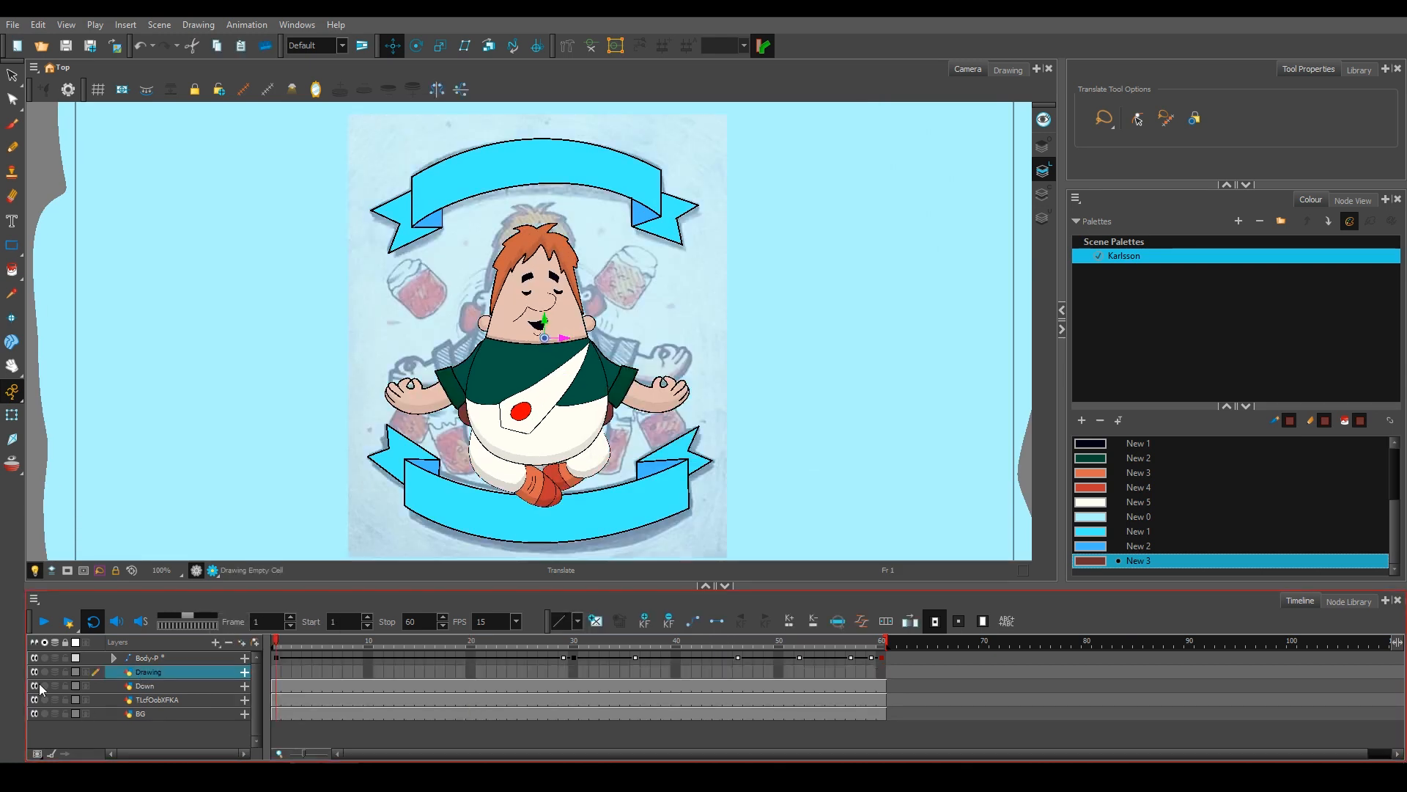
# Make the banner layer semi-transparent over the reference lettering and choose the Black swatch for the new Drawing layer.
pyautogui.click(85, 689)
pyautogui.scroll(3, 1106, 460)
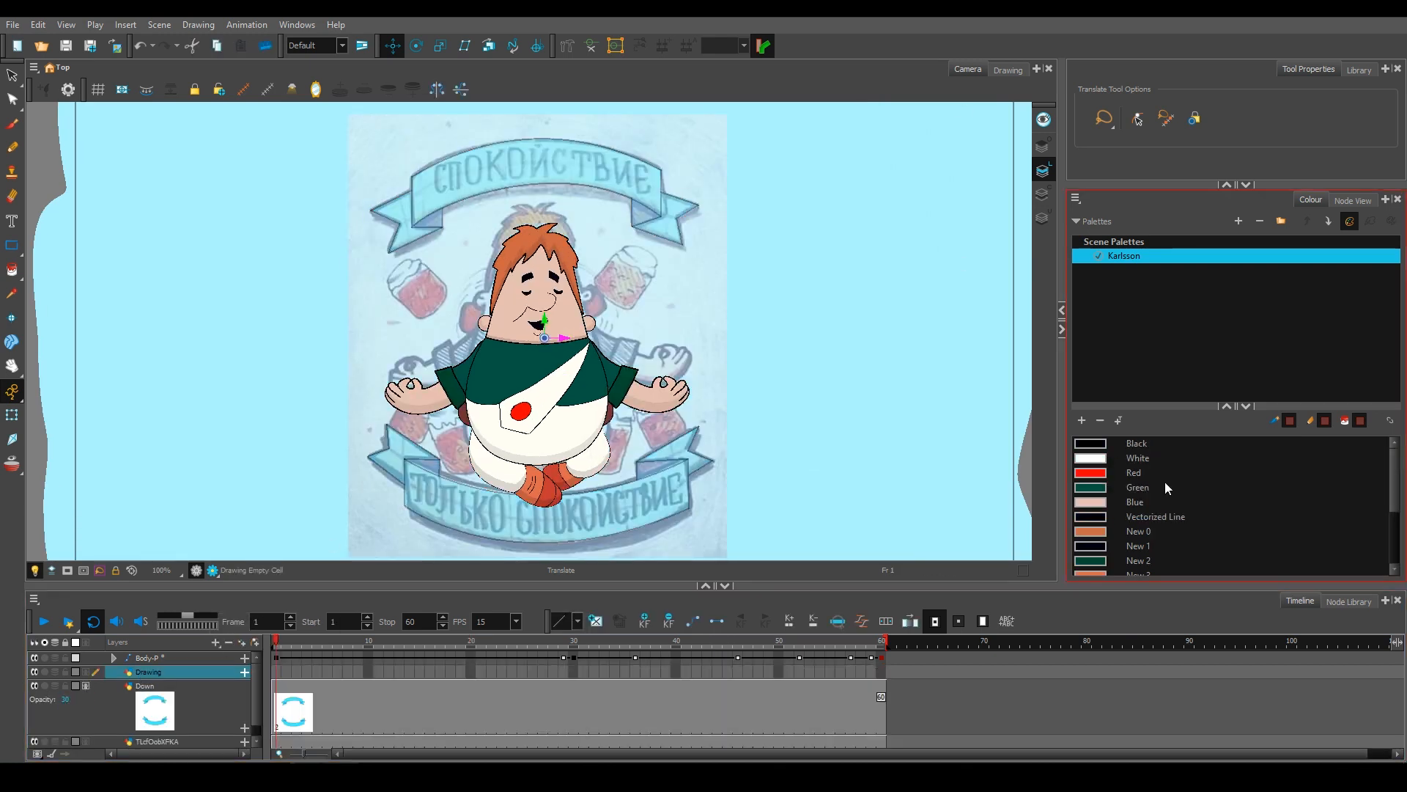
pyautogui.doubleClick(1136, 444)
pyautogui.click(1034, 173)
# Trace the word СПОКОЙСТВИЕ on the upper banner with the black Brush tool.
pyautogui.scroll(4, 444, 159)
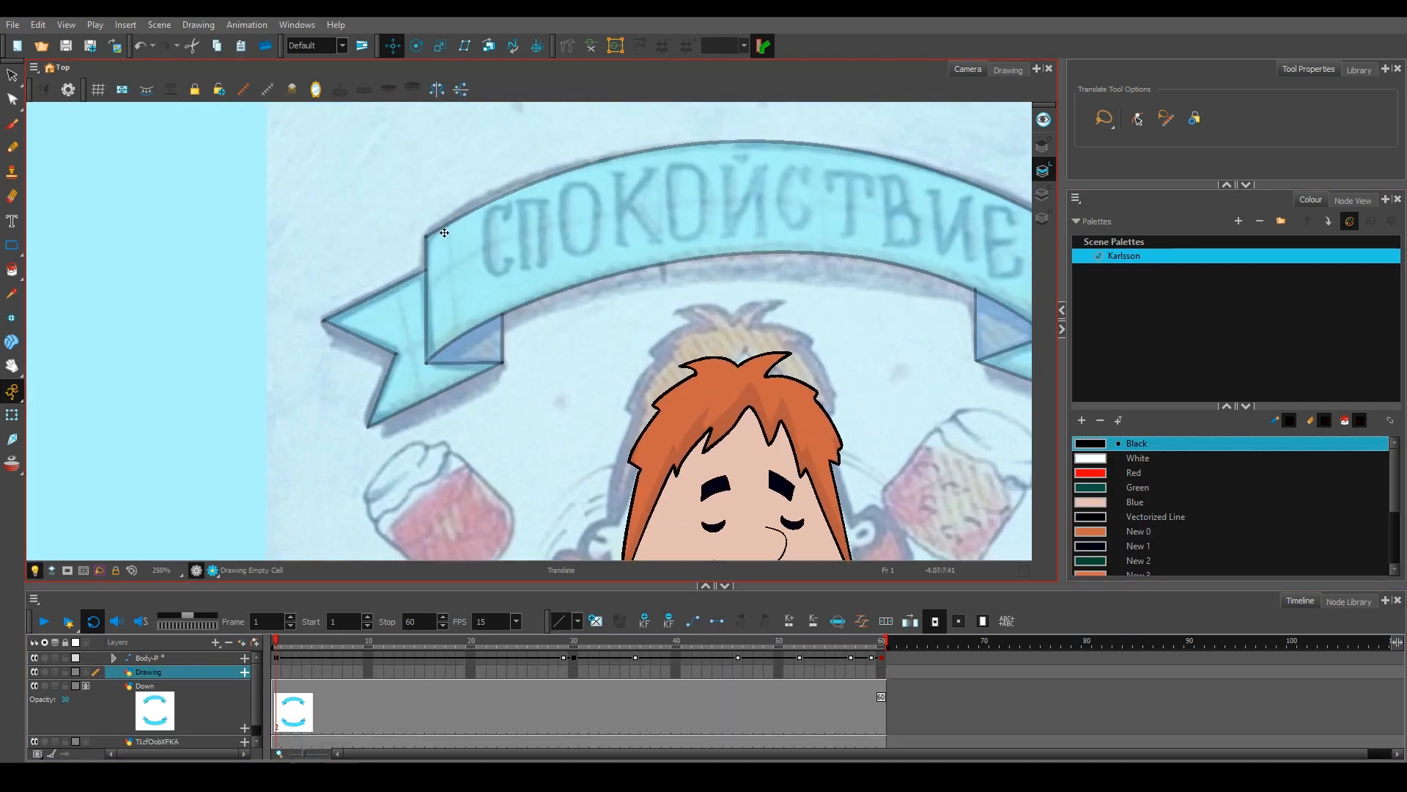
pyautogui.hotkey('alt', 'b')
pyautogui.moveTo(508, 213); pyautogui.dragTo(510, 264)
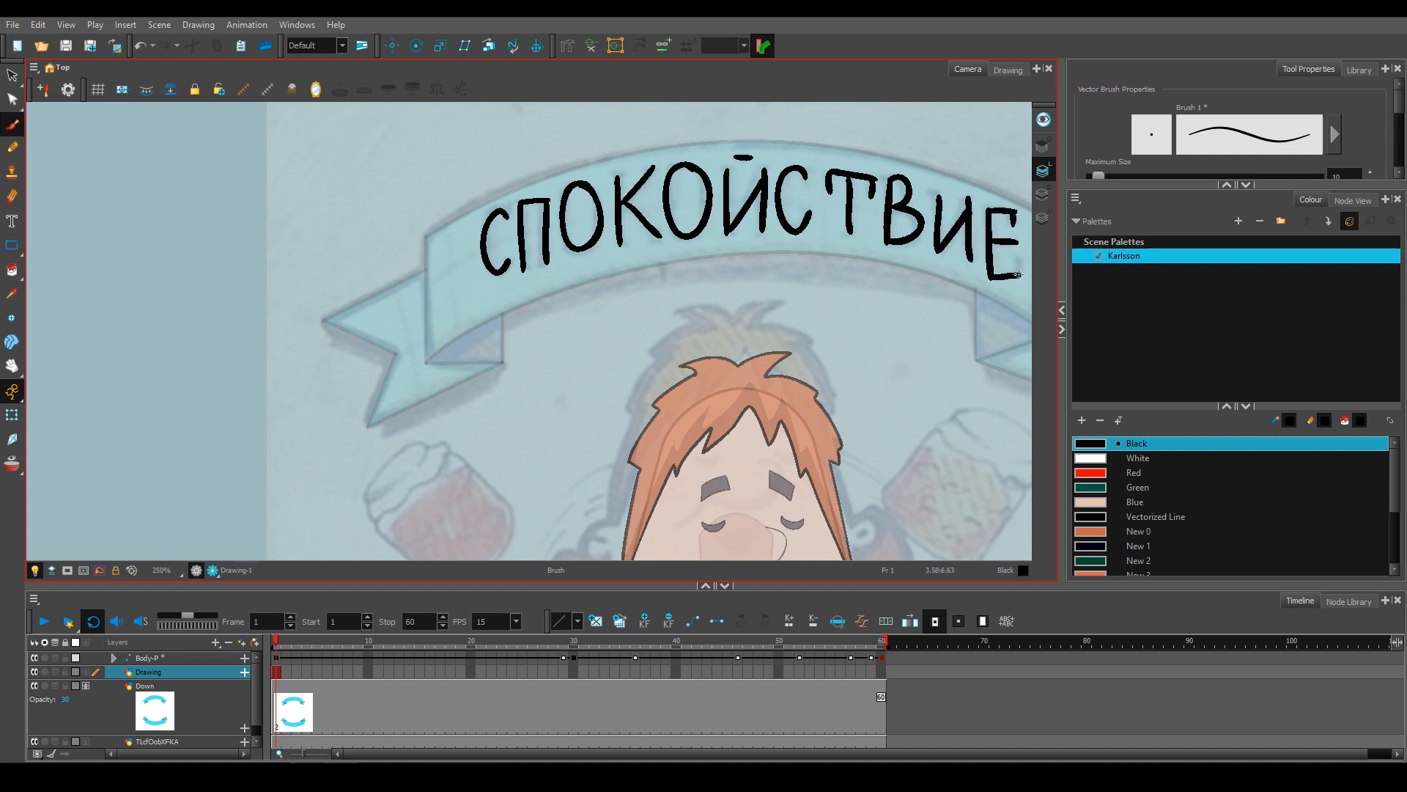
# Trace the word ТОЛЬКО on the lower banner with black brush strokes.
pyautogui.scroll(-5, 1011, 275)
pyautogui.scroll(8, 615, 279)
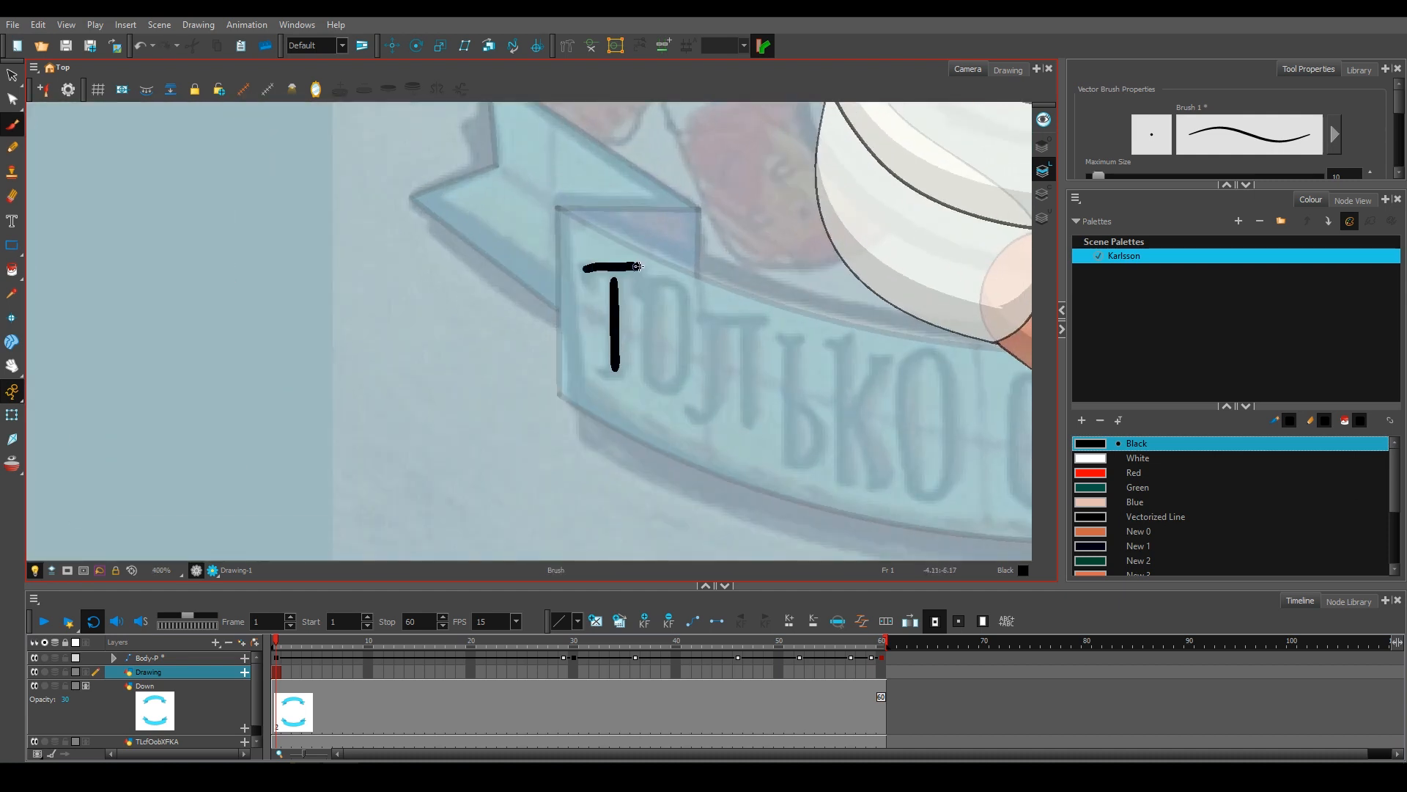
pyautogui.moveTo(645, 345); pyautogui.dragTo(671, 286)
pyautogui.moveTo(724, 321); pyautogui.dragTo(689, 415)
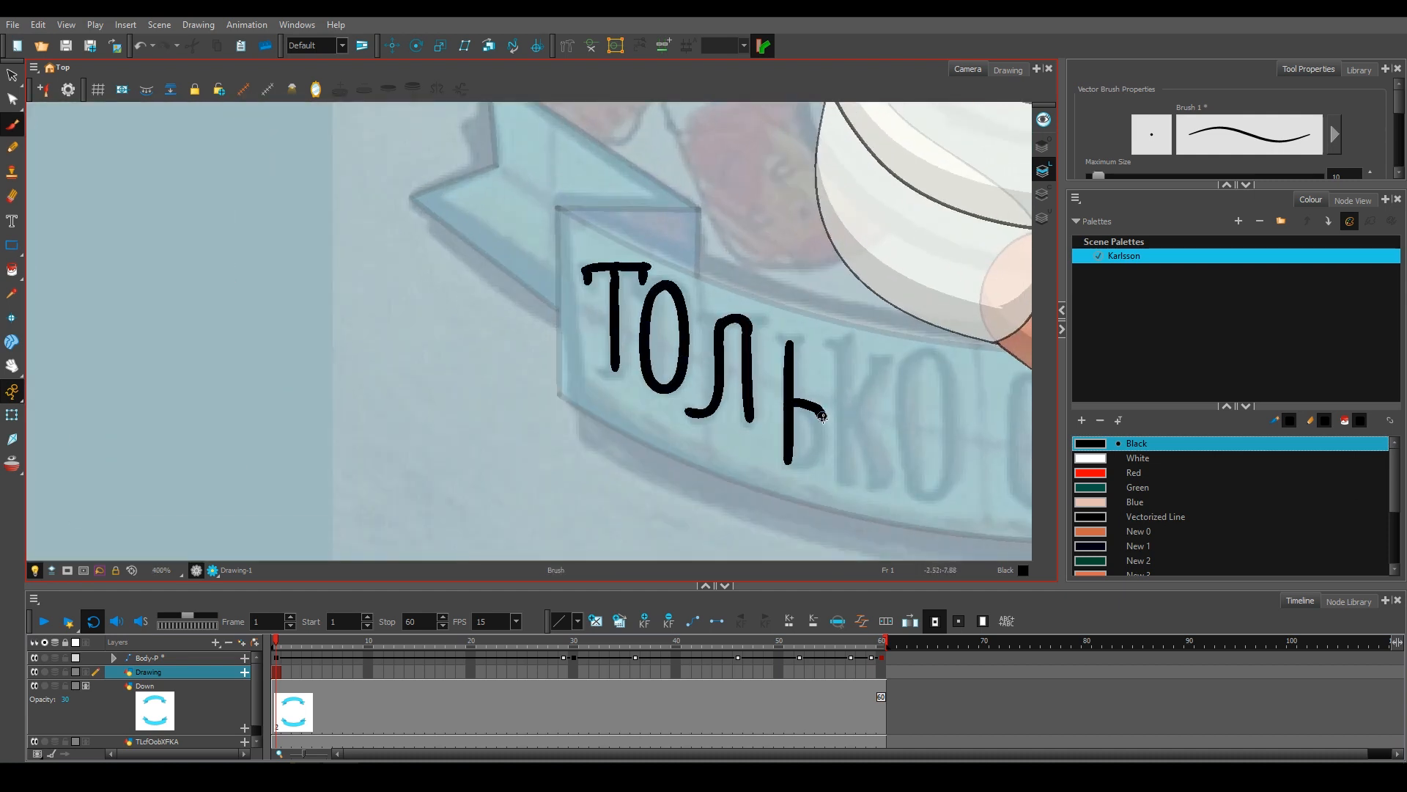
pyautogui.moveTo(878, 444); pyautogui.dragTo(881, 484)
# Trace the word СПОКОЙСТВИЕ after ТОЛЬКО on the lower banner, rotating the canvas as needed to follow its curve.
pyautogui.moveTo(881, 469); pyautogui.dragTo(545, 428)
pyautogui.press('2')
pyautogui.moveTo(610, 320); pyautogui.dragTo(614, 322)
pyautogui.press('1')
pyautogui.moveTo(716, 355); pyautogui.dragTo(690, 453)
pyautogui.moveTo(792, 343); pyautogui.dragTo(796, 458)
pyautogui.press('2')
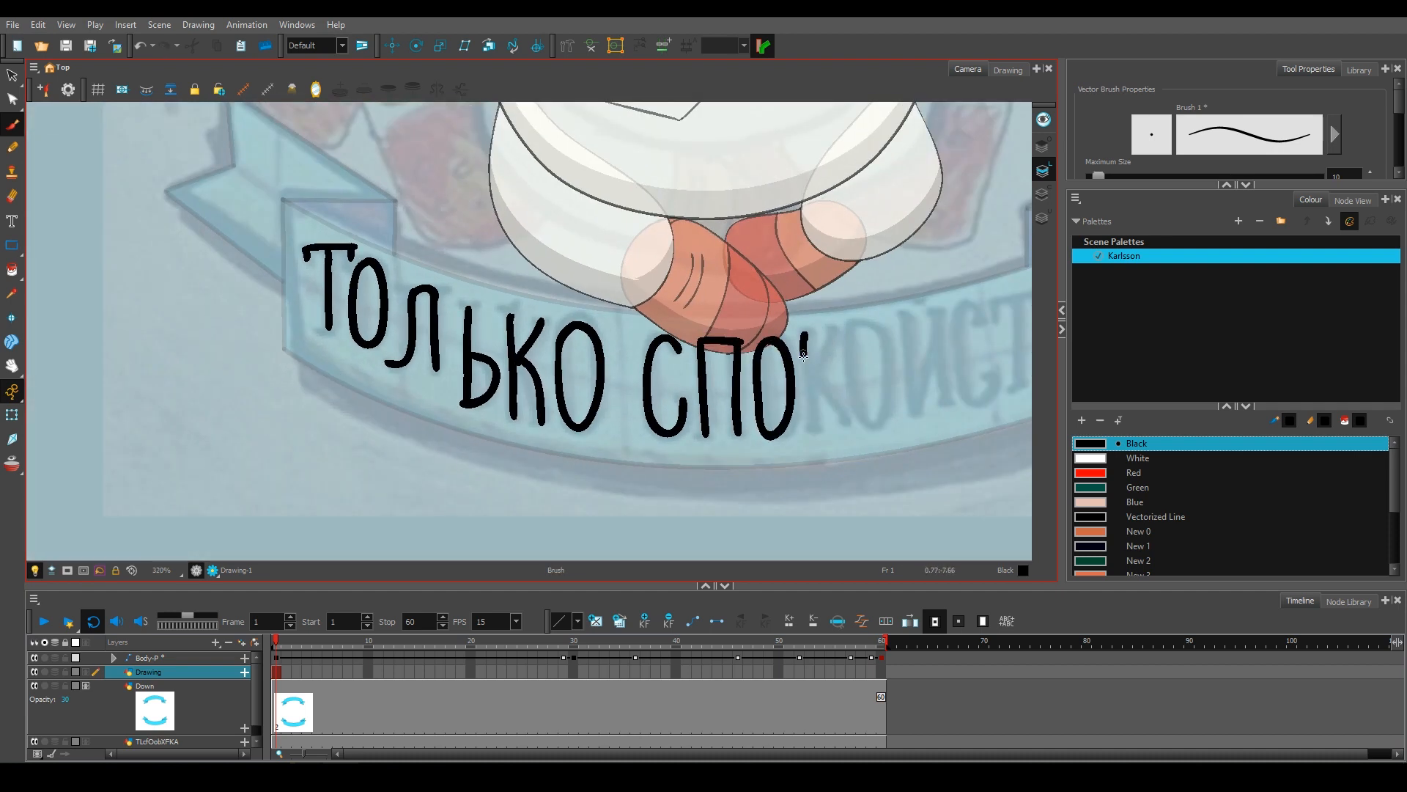
pyautogui.press('2')
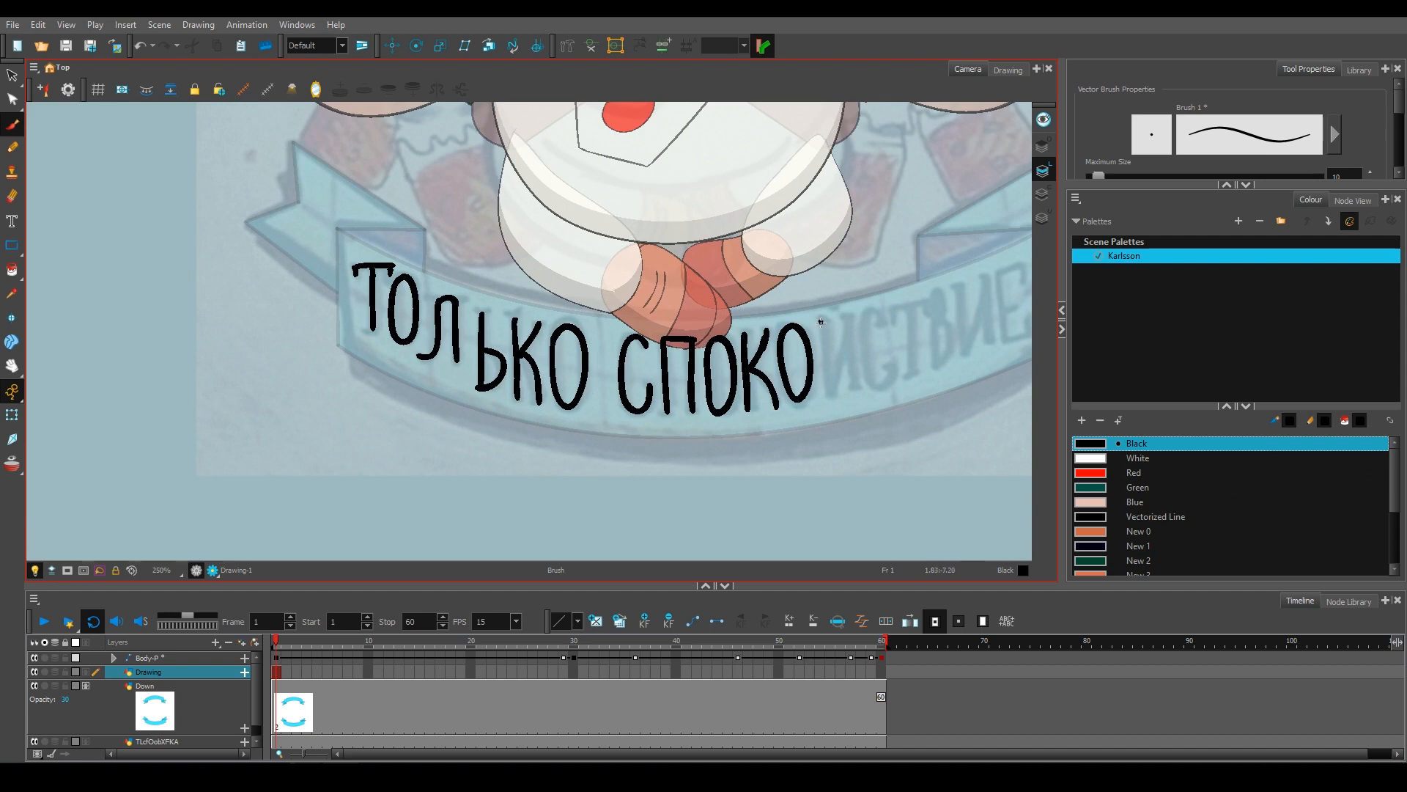
pyautogui.press('1')
pyautogui.press('1')
pyautogui.moveTo(875, 382)
pyautogui.mouseDown()
pyautogui.moveTo(885, 362)
pyautogui.moveTo(658, 425)
pyautogui.moveTo(626, 349)
pyautogui.mouseUp()
pyautogui.press('2')
pyautogui.press('2')
pyautogui.press('2')
pyautogui.press('2')
pyautogui.moveTo(604, 292); pyautogui.dragTo(614, 395)
pyautogui.moveTo(576, 295); pyautogui.dragTo(625, 280)
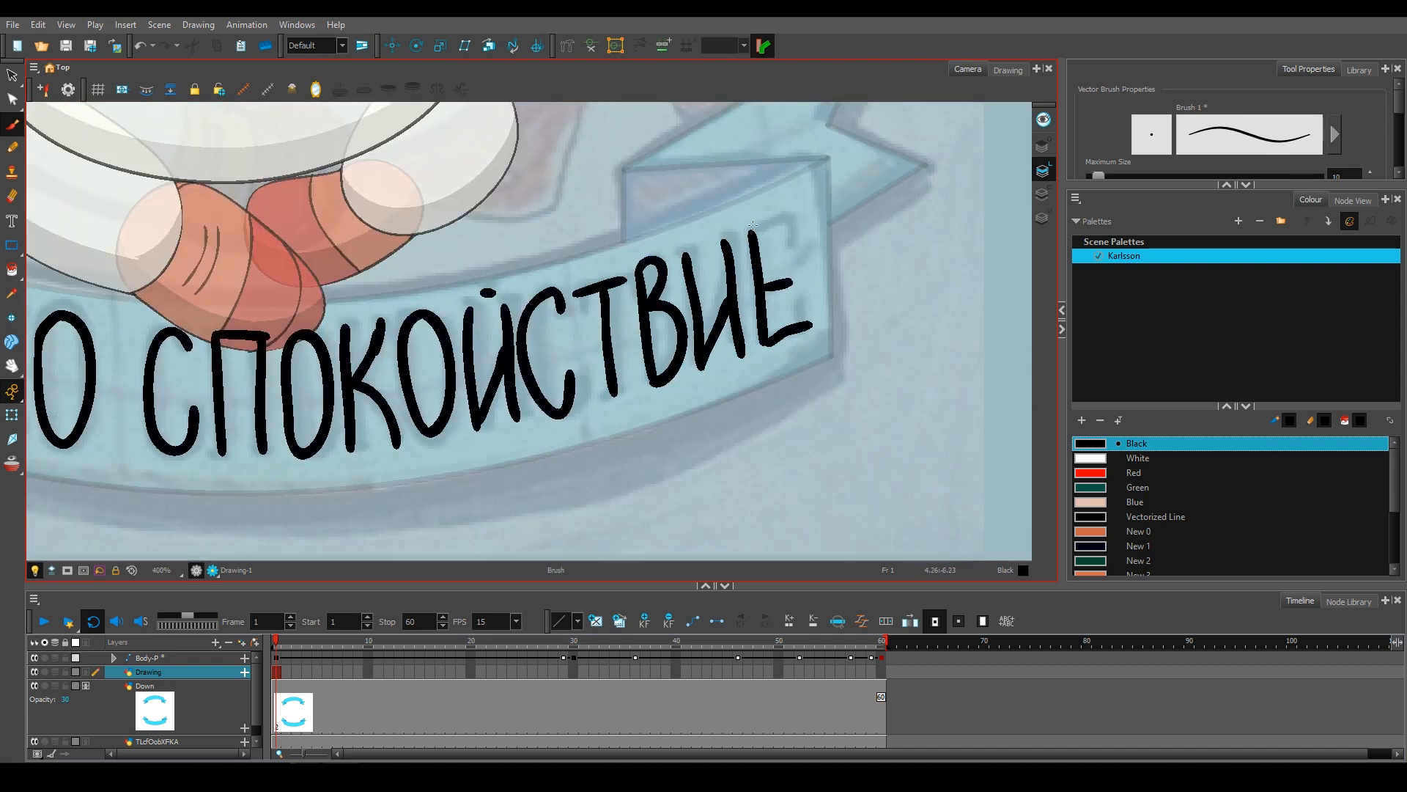
pyautogui.moveTo(753, 225); pyautogui.dragTo(792, 217)
# Extend the lettering drawing's exposure from frame 1 through frame 60.
pyautogui.hotkey('shift', 'z')
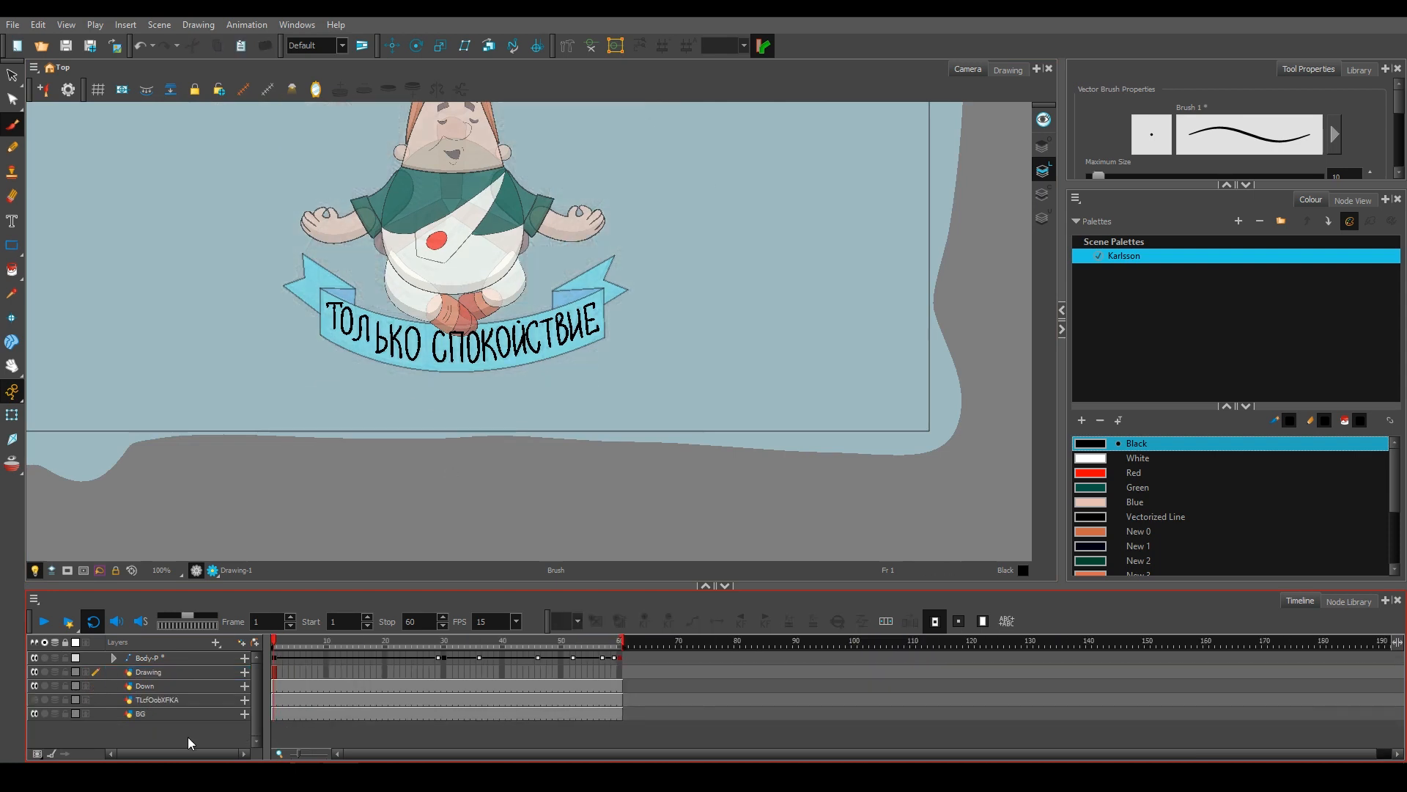
pyautogui.click(183, 672)
pyautogui.click(275, 672)
pyautogui.keyDown('shift'); pyautogui.click(619, 672); pyautogui.keyUp('shift')
pyautogui.press('F5')
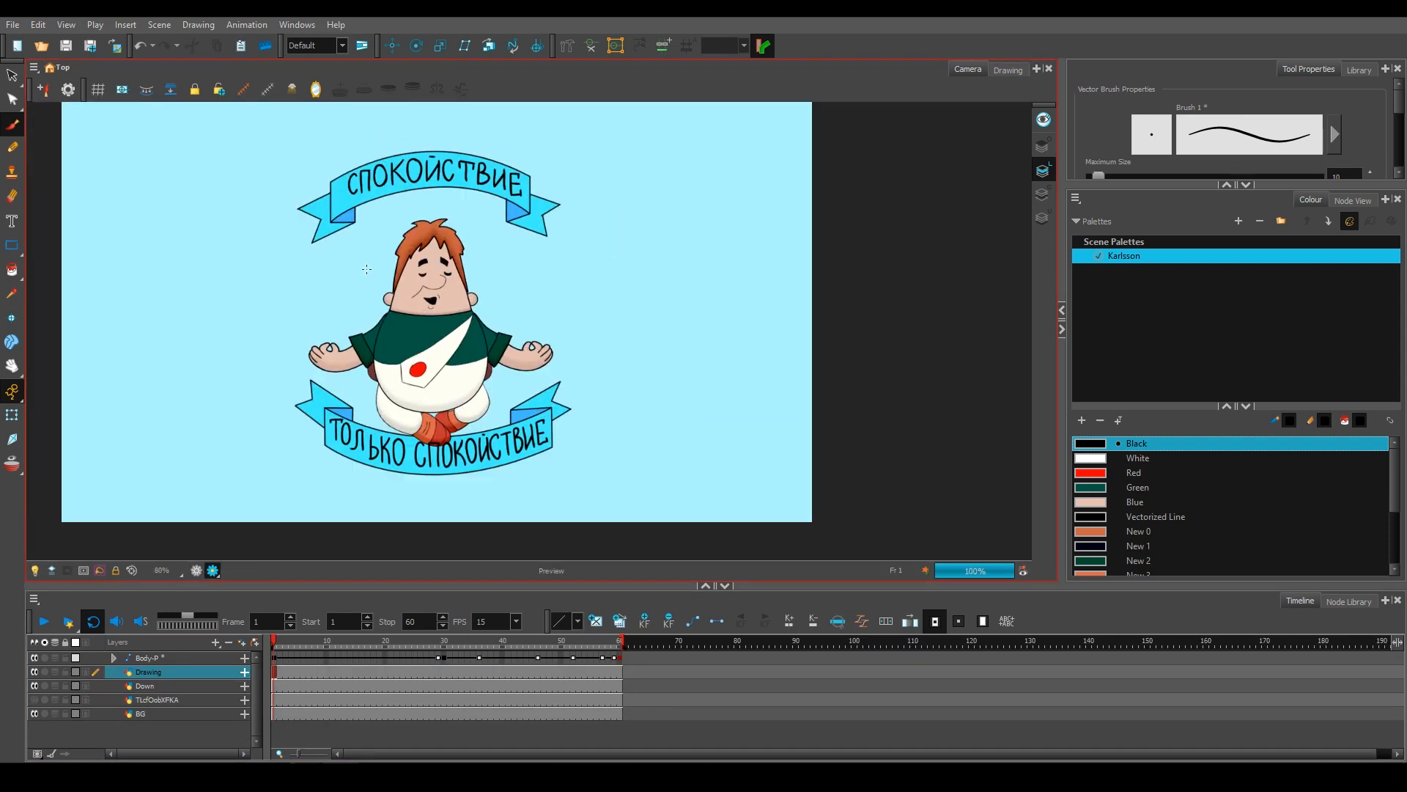
# Reorder the lettering and banner node connections on the main Composite node.
pyautogui.click(1352, 200)
pyautogui.moveTo(1137, 474)
pyautogui.mouseDown()
pyautogui.moveTo(1340, 435)
pyautogui.moveTo(1177, 468)
pyautogui.moveTo(1188, 490)
pyautogui.mouseUp()
pyautogui.scroll(1, 1173, 465)
pyautogui.scroll(-2, 1283, 434)
pyautogui.scroll(6, 1236, 449)
pyautogui.scroll(-5, 1309, 425)
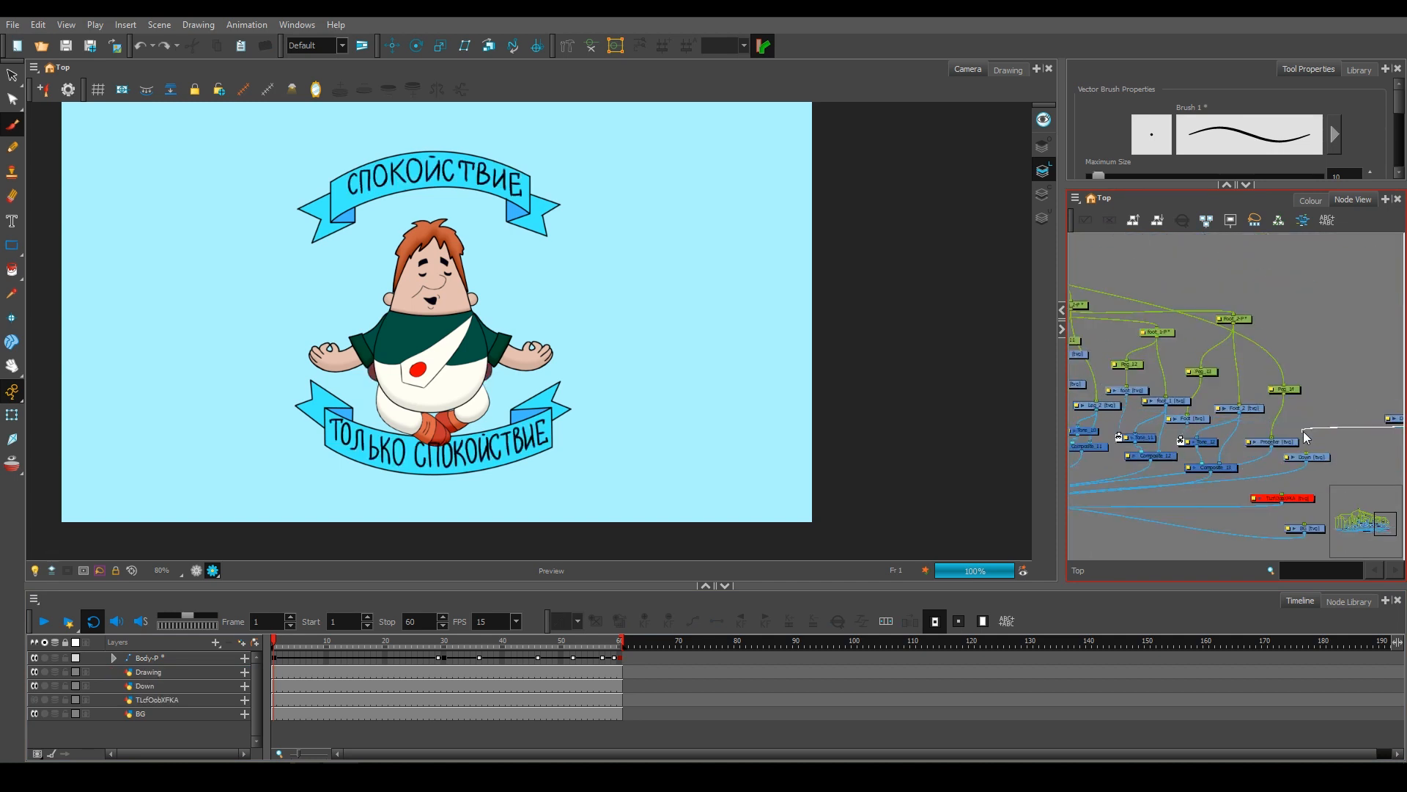
pyautogui.click(1360, 425)
pyautogui.scroll(7, 1166, 432)
pyautogui.moveTo(1152, 429); pyautogui.dragTo(1157, 440)
# Play the finished animation and switch the camera view from render preview to OpenGL display.
pyautogui.moveTo(513, 330)
pyautogui.mouseDown()
pyautogui.moveTo(671, 322)
pyautogui.moveTo(623, 358)
pyautogui.mouseUp()
pyautogui.click(44, 621)
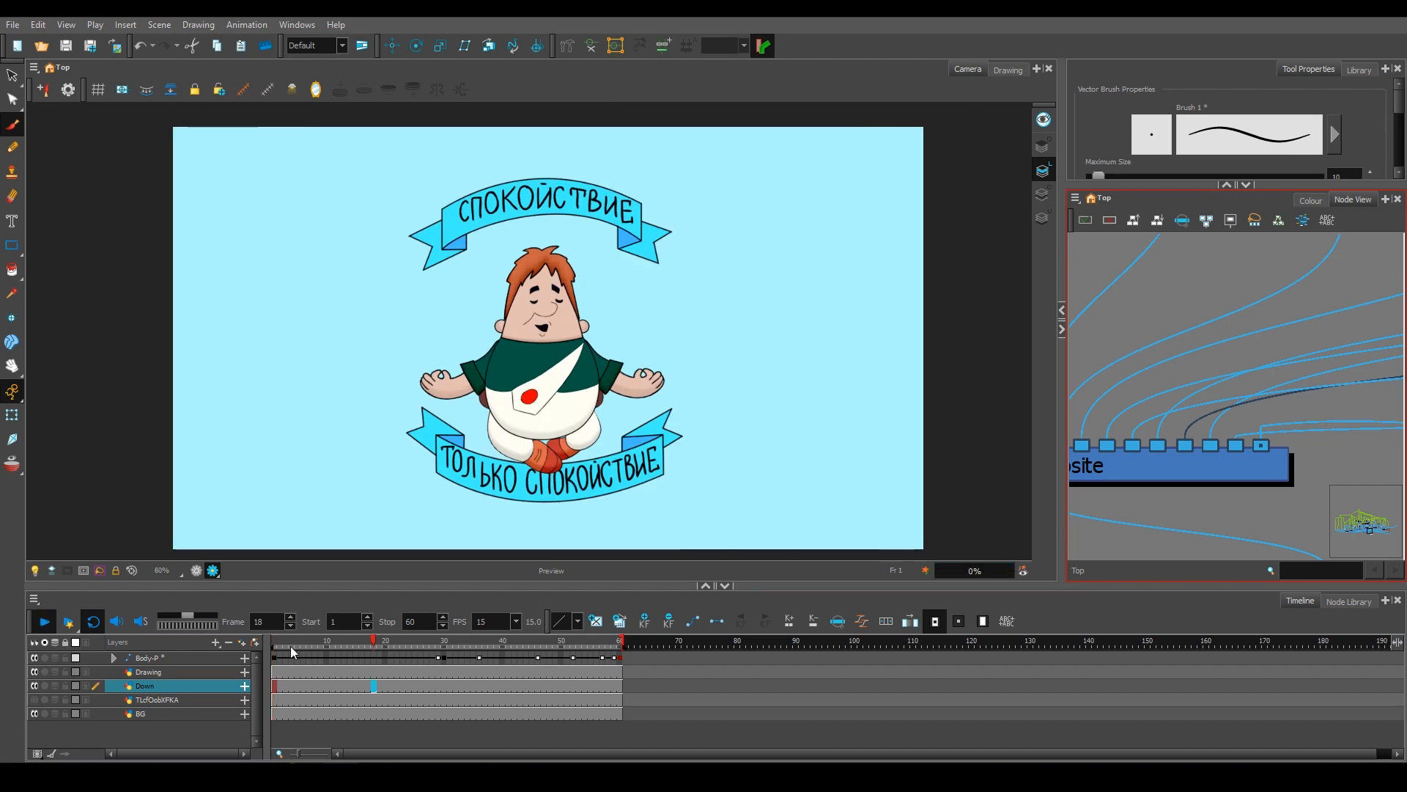
pyautogui.click(196, 570)
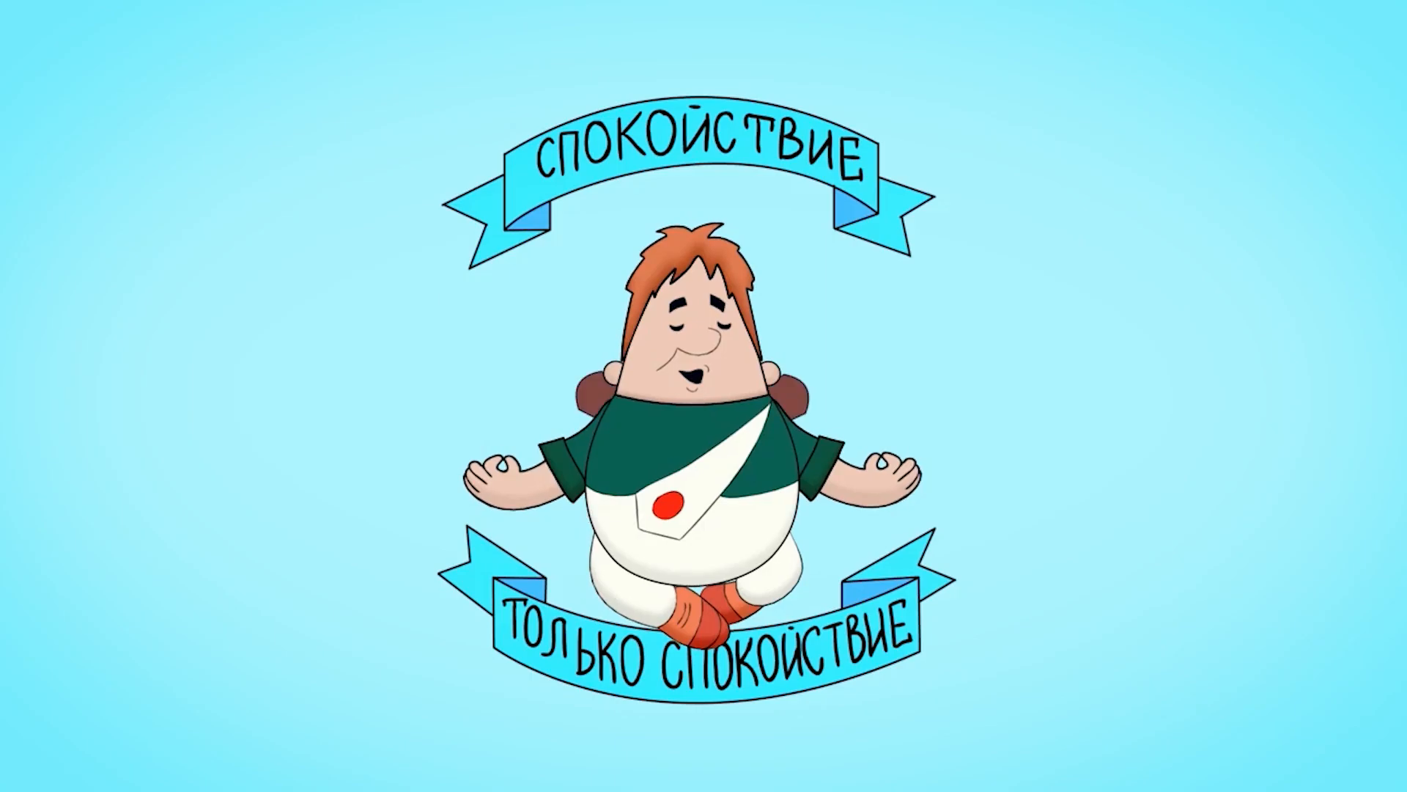